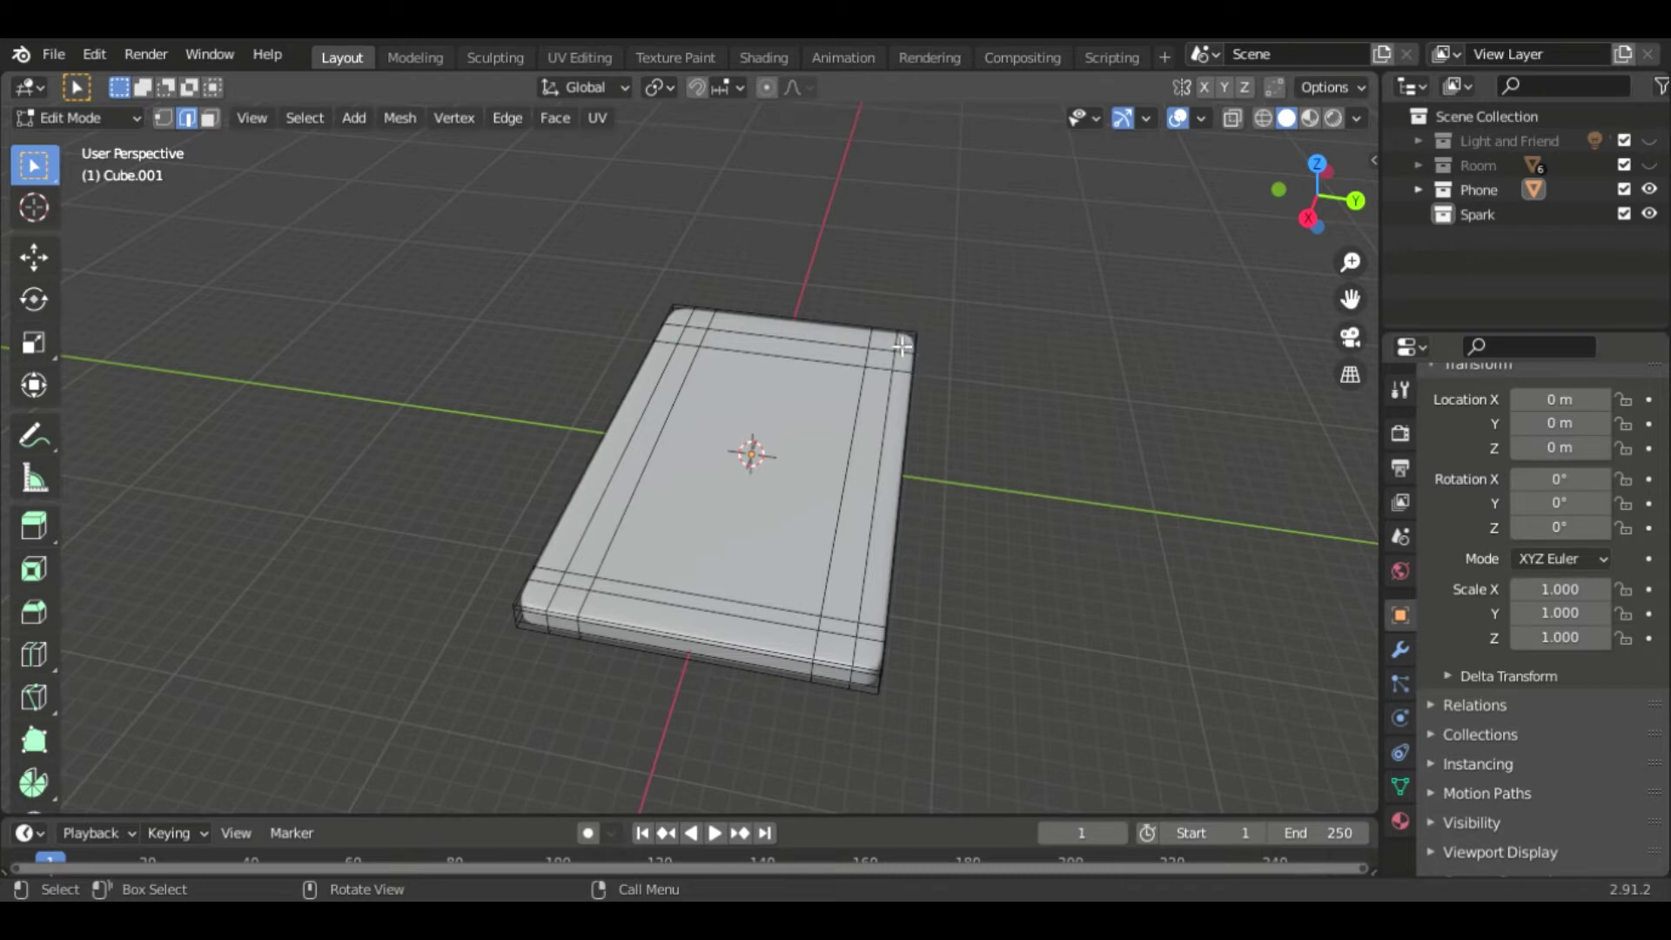
Select the PhoneScreen faces and load Phone Screen.PNG as an image texture node.
click(755, 57)
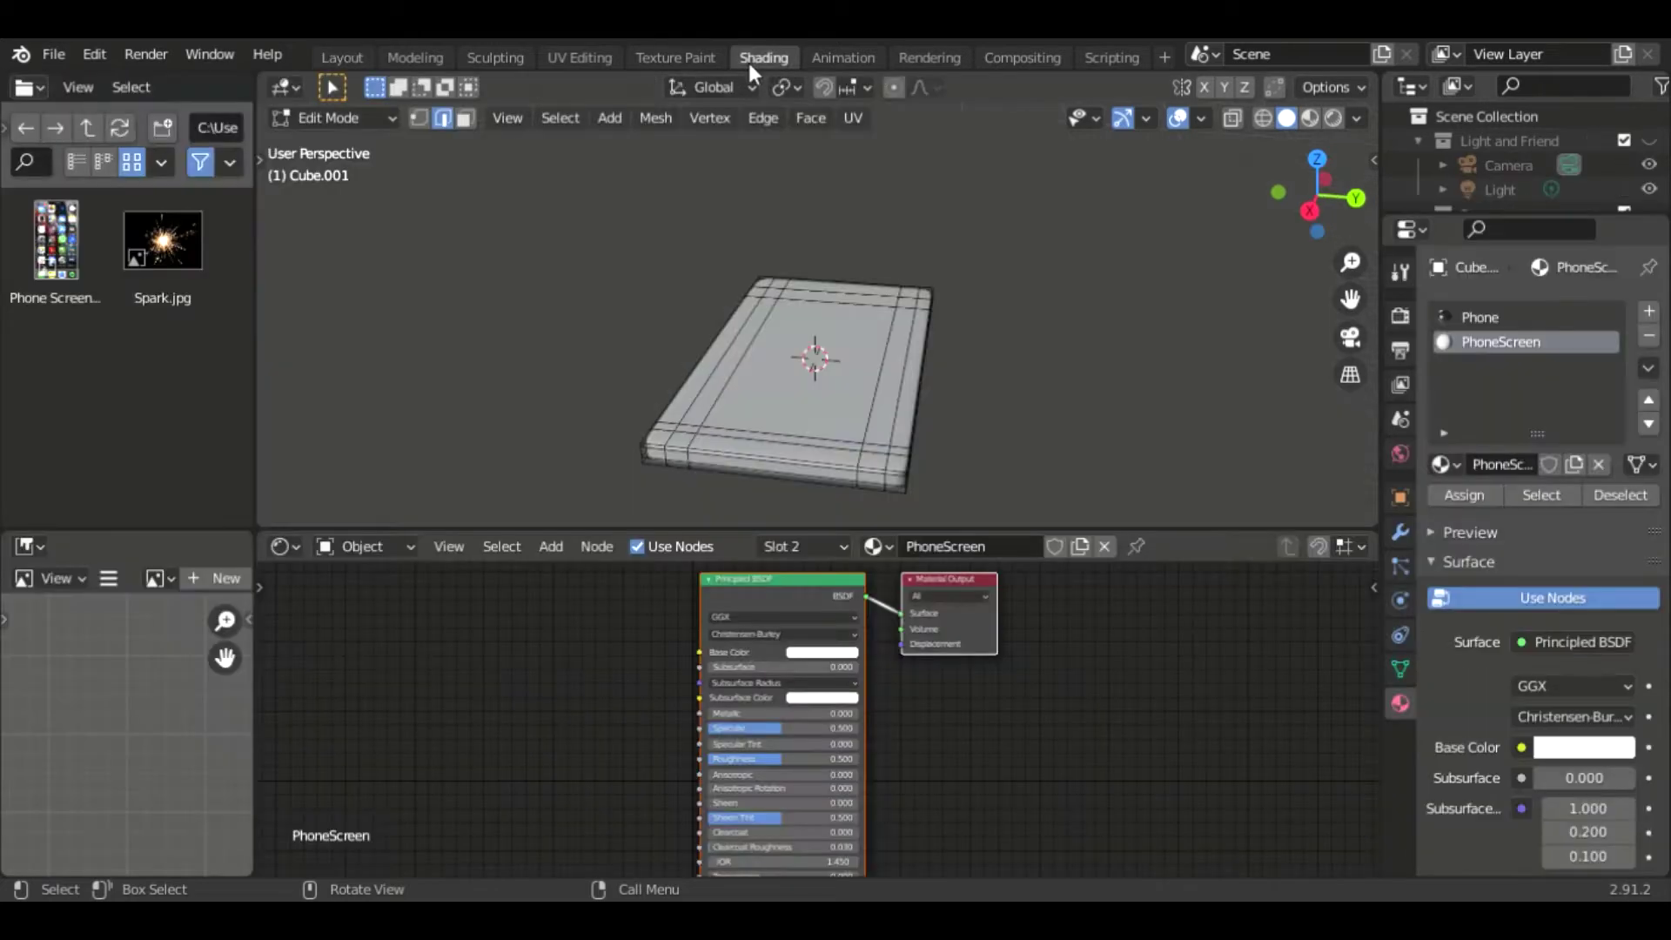
click(1553, 492)
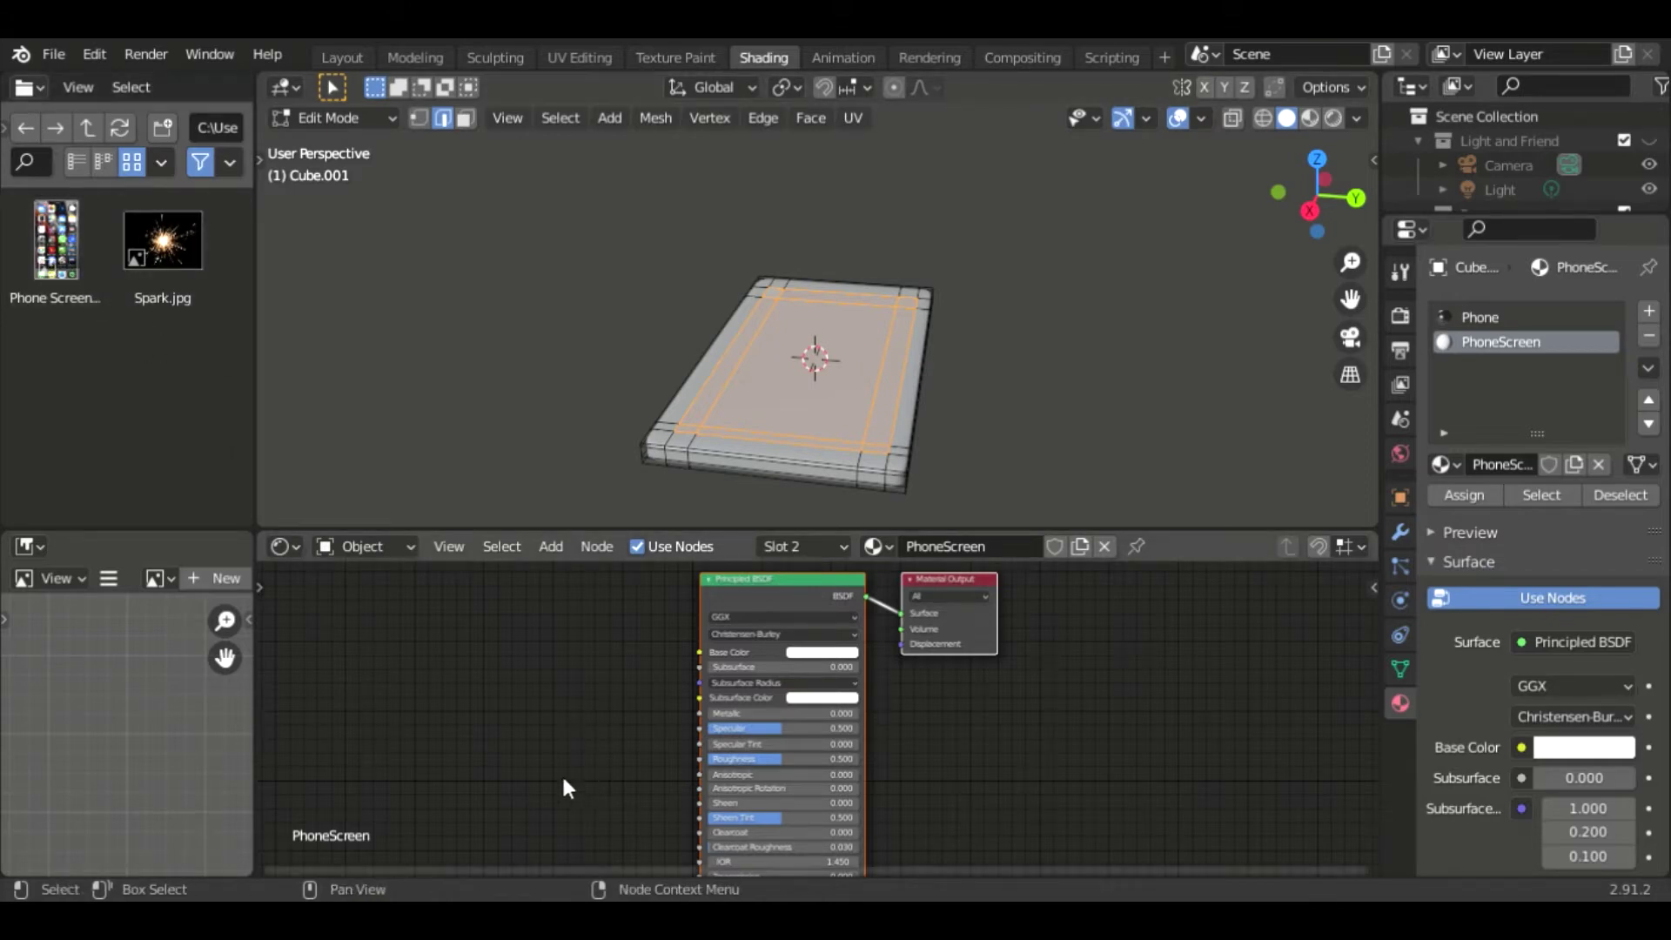
key(shift+a)
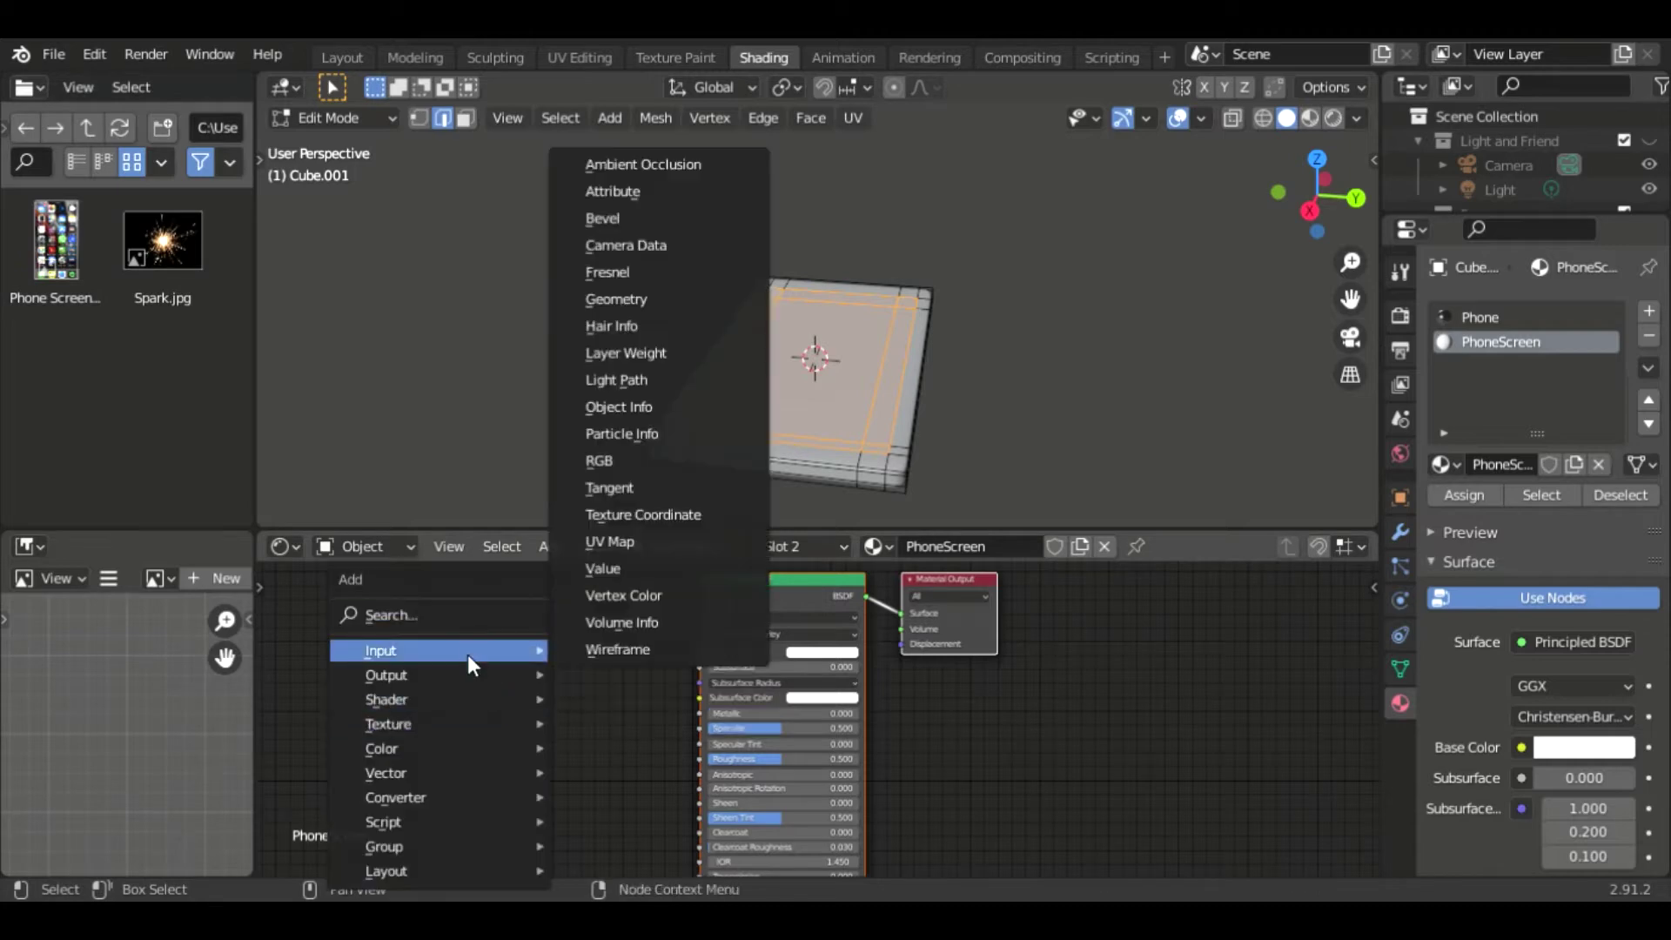
mouse_move(389, 723)
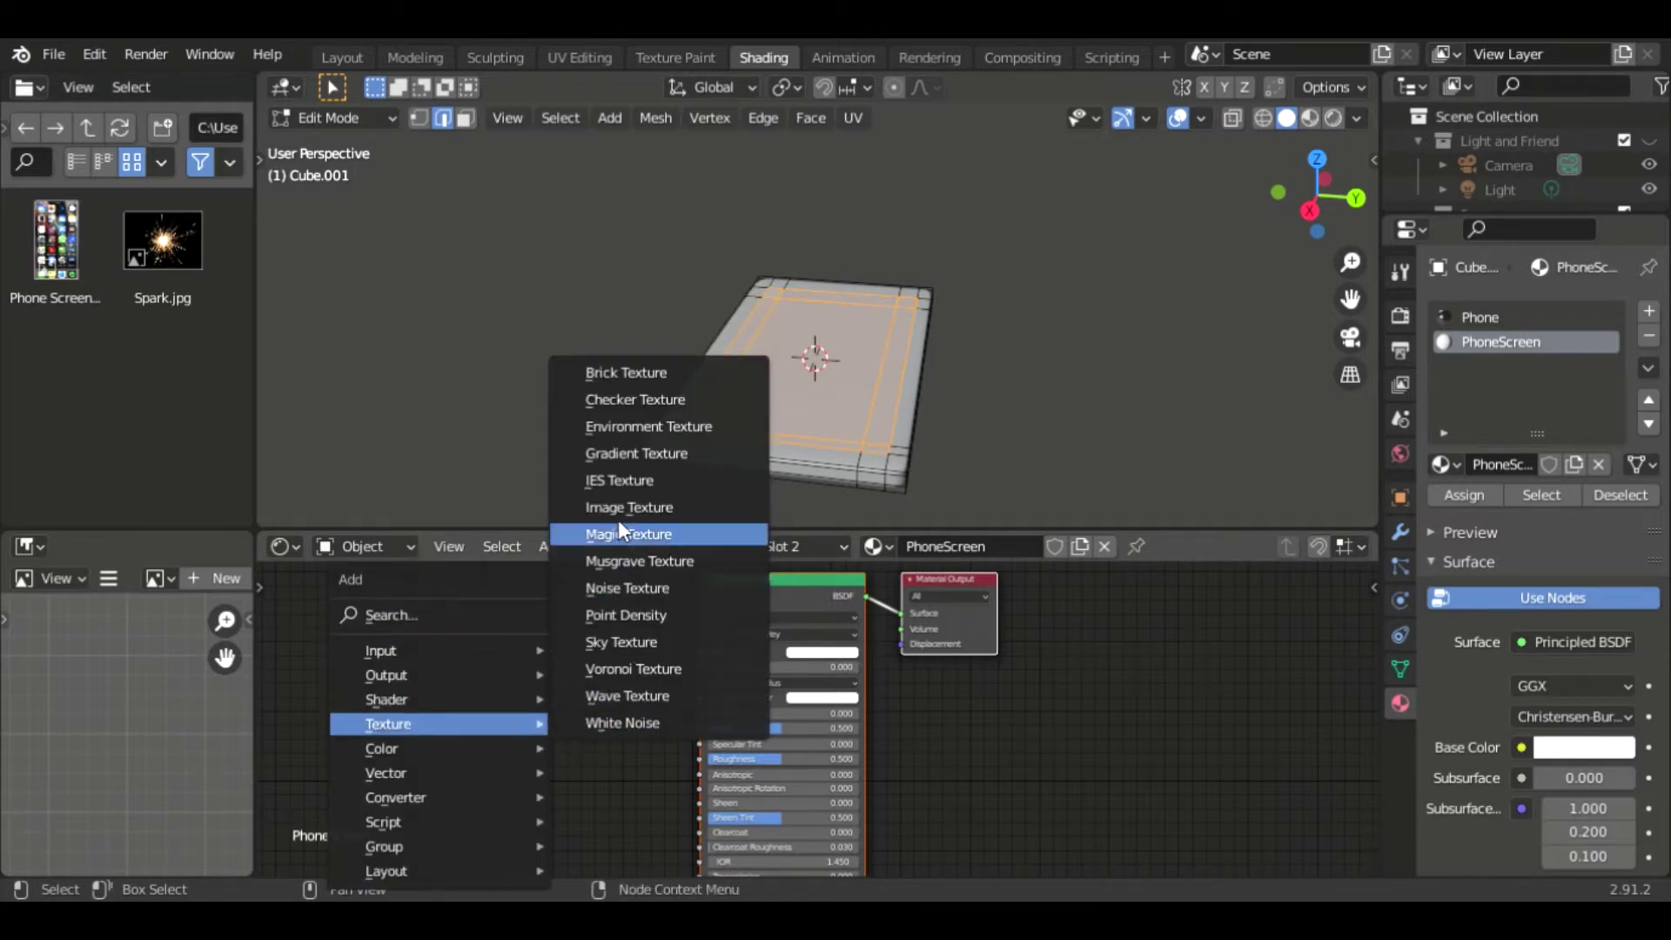
click(620, 516)
click(431, 620)
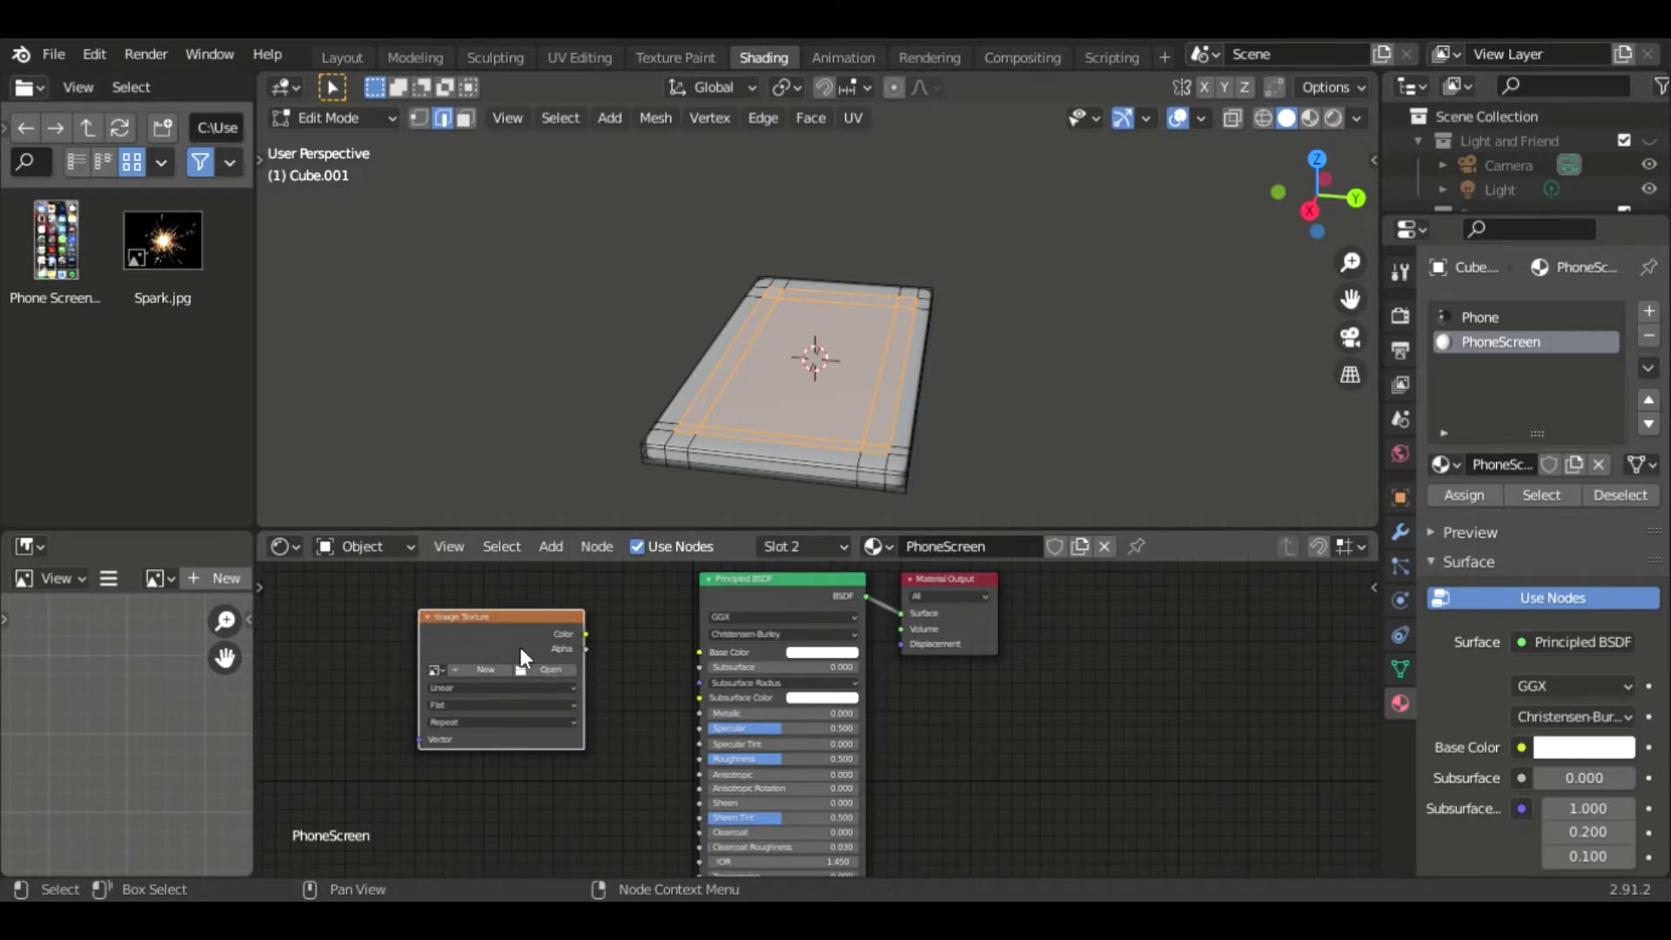
key(x)
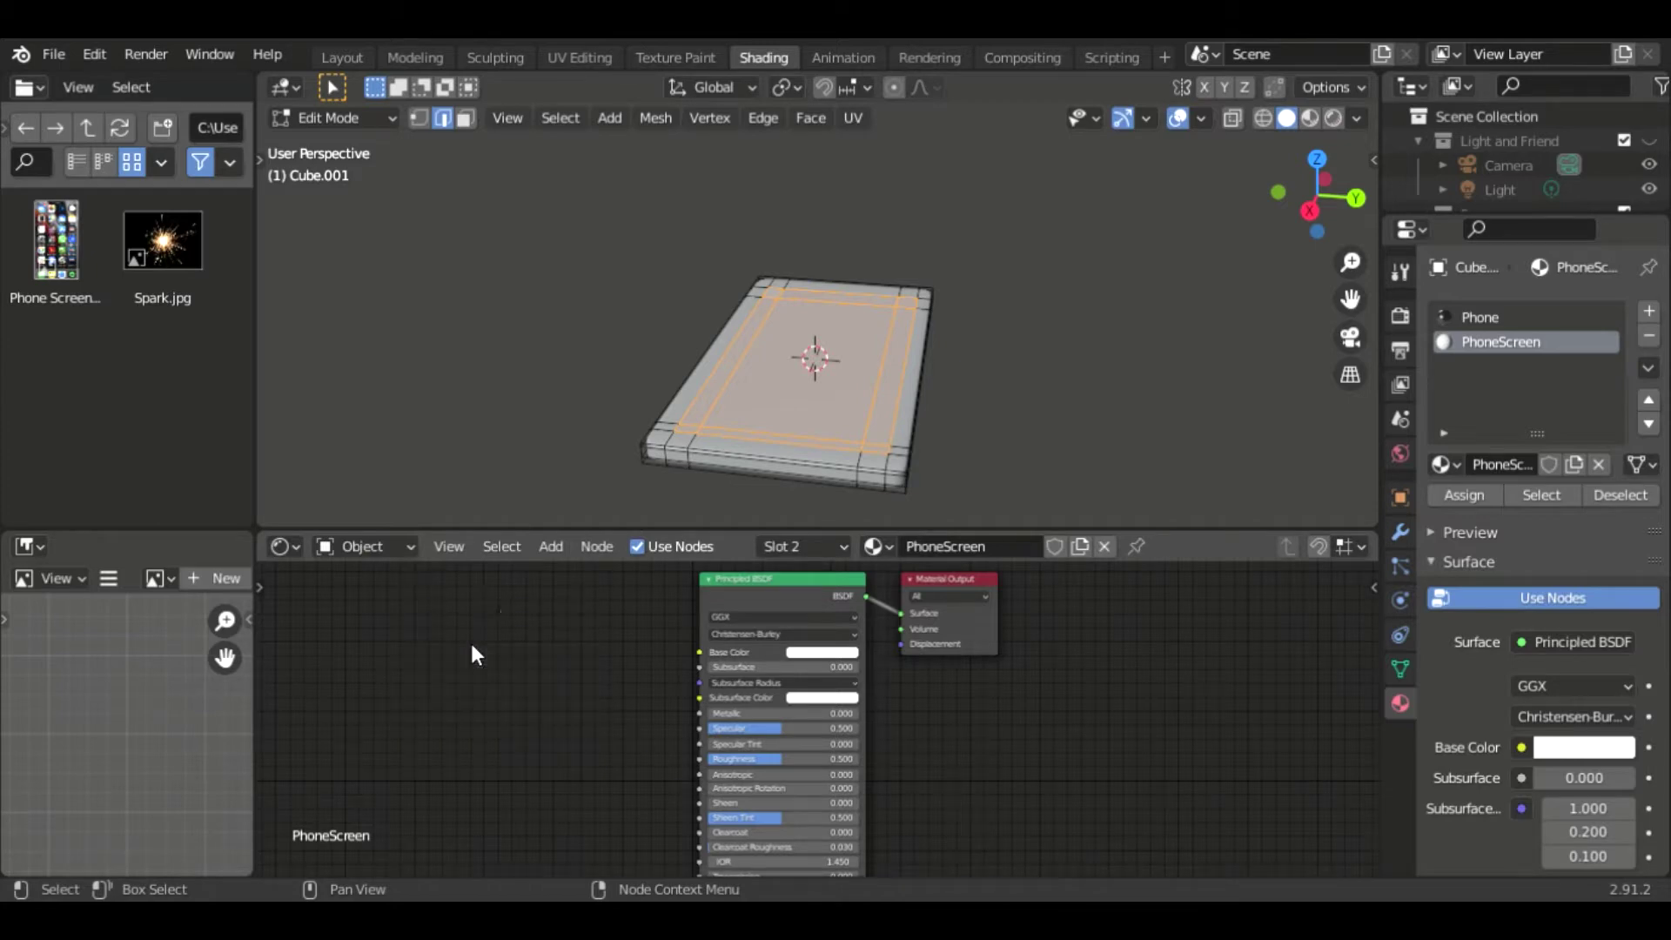
mouse_move(45, 264)
mouse_down()
mouse_move(84, 268)
mouse_move(362, 655)
mouse_move(441, 604)
mouse_move(703, 650)
mouse_up()
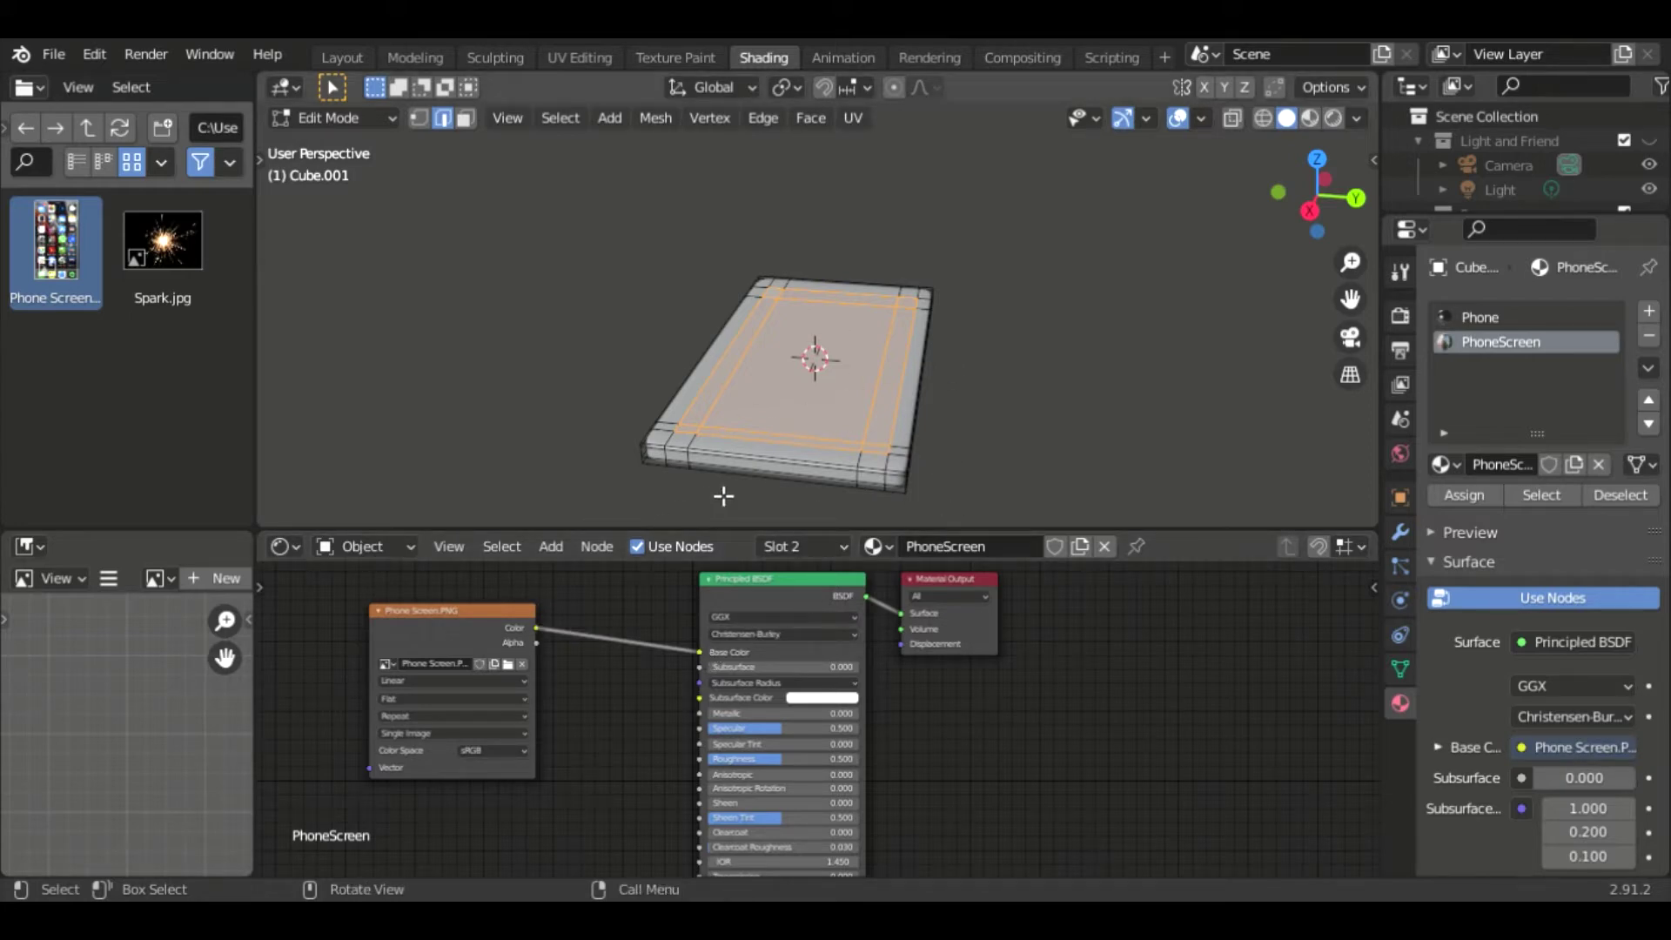
Turn on Material Preview shading and zoom the view in on the phone.
click(1311, 119)
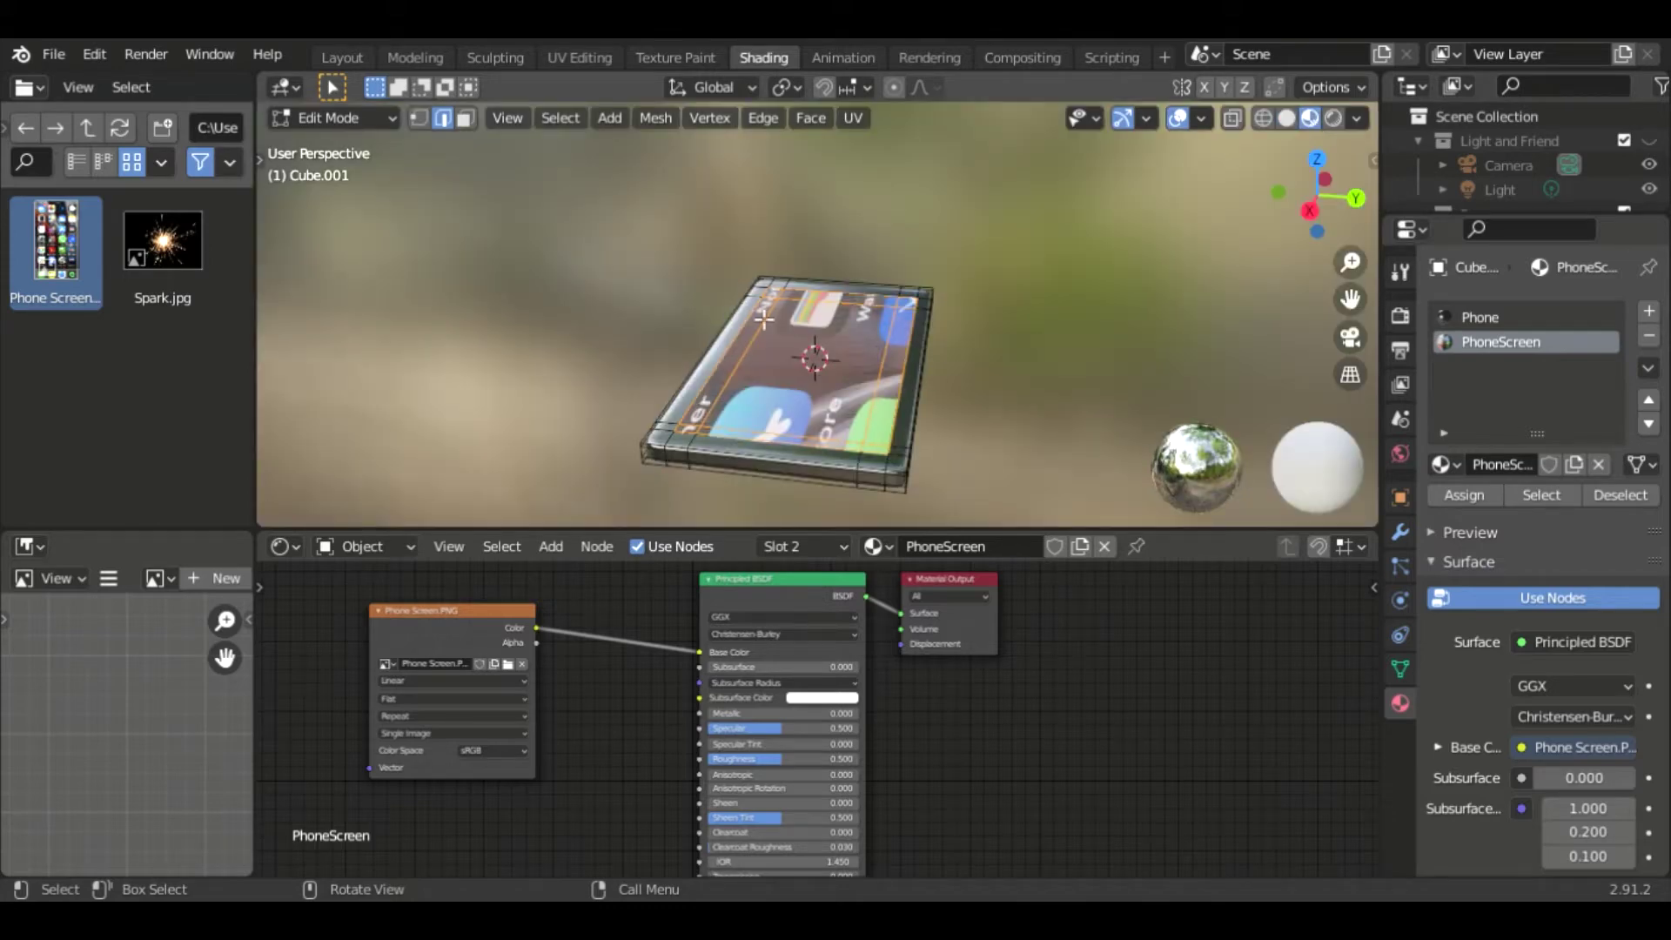
scroll(967, 422, up, 2)
middle_drag(992, 395, 932, 422)
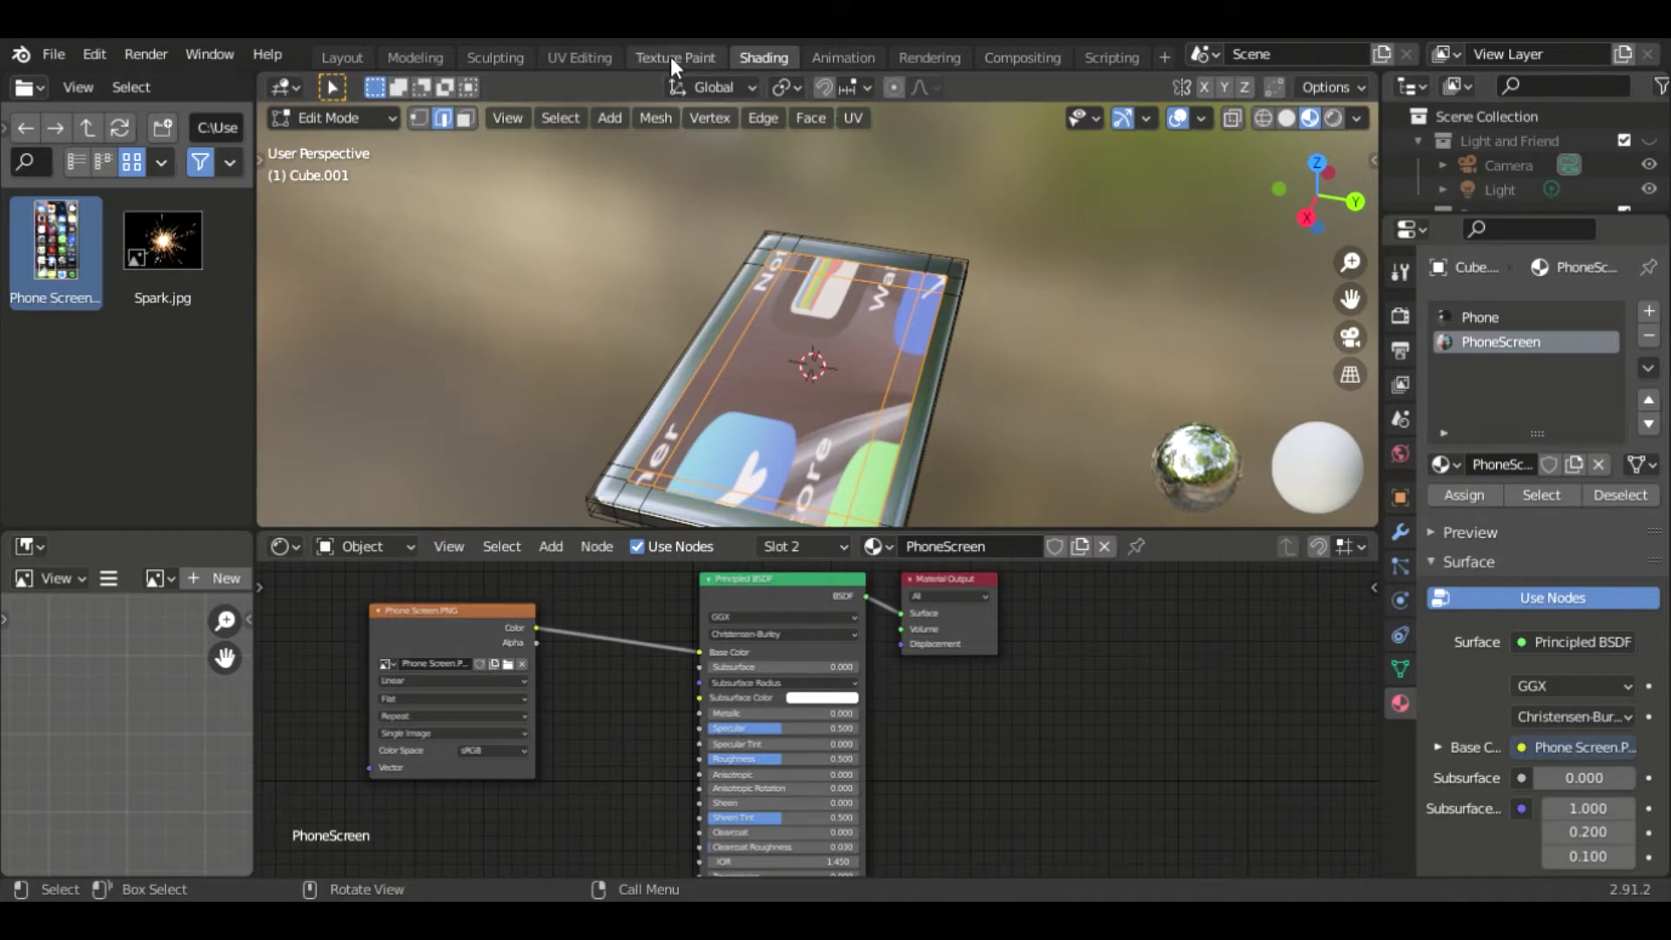
click(596, 57)
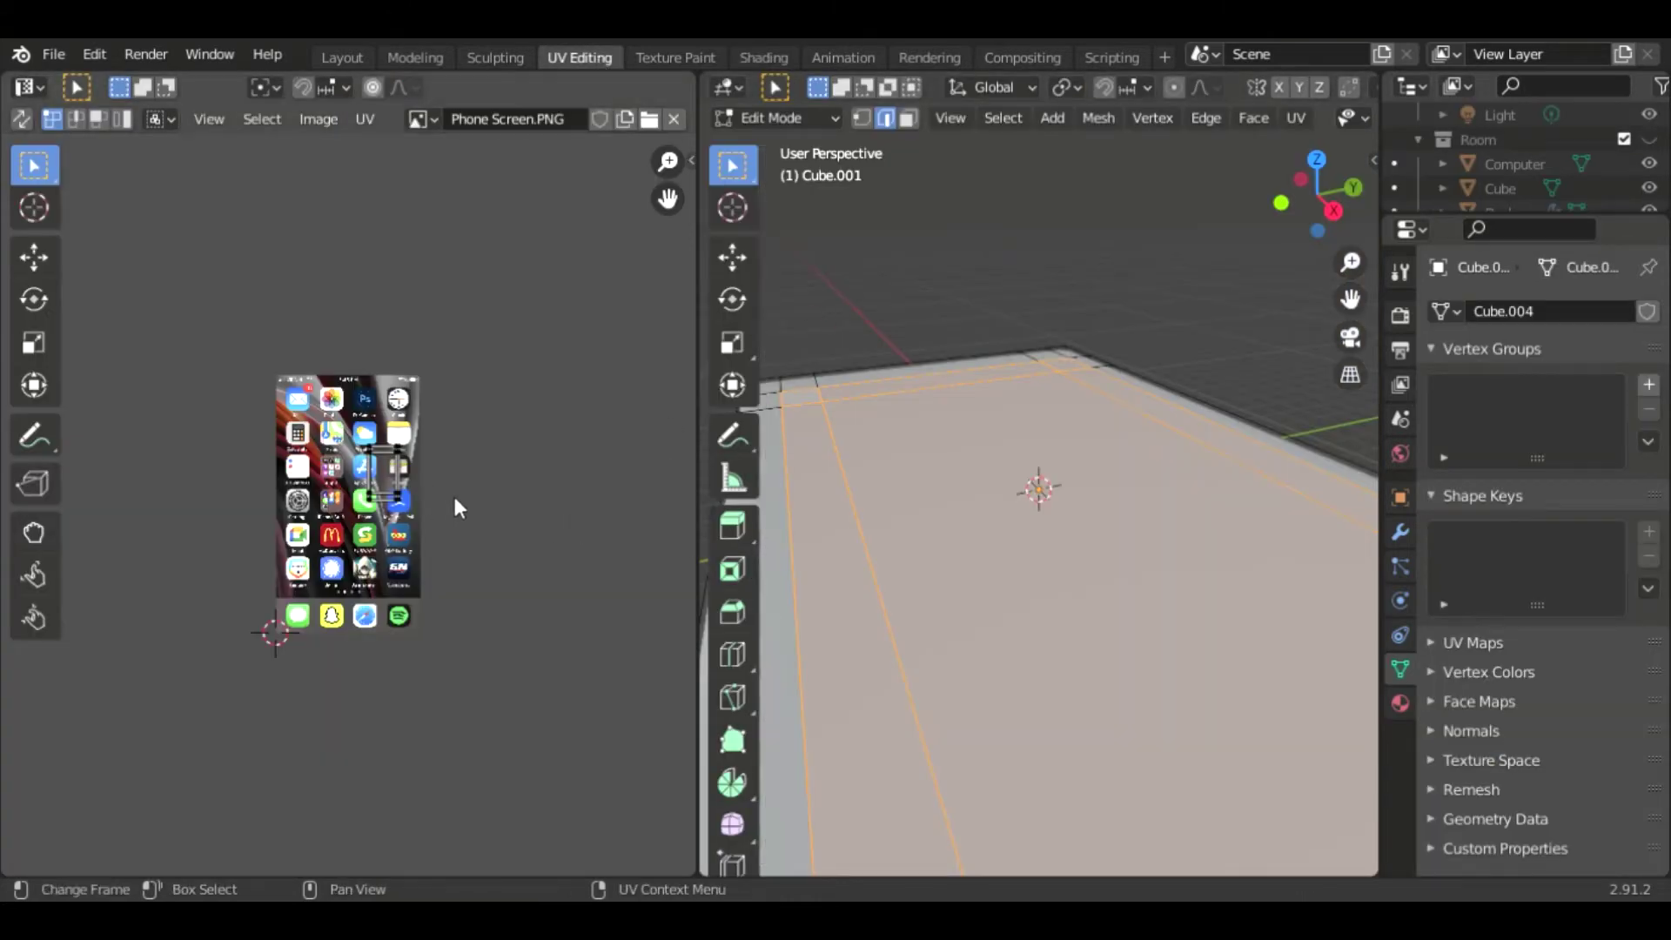
scroll(455, 497, up, 3)
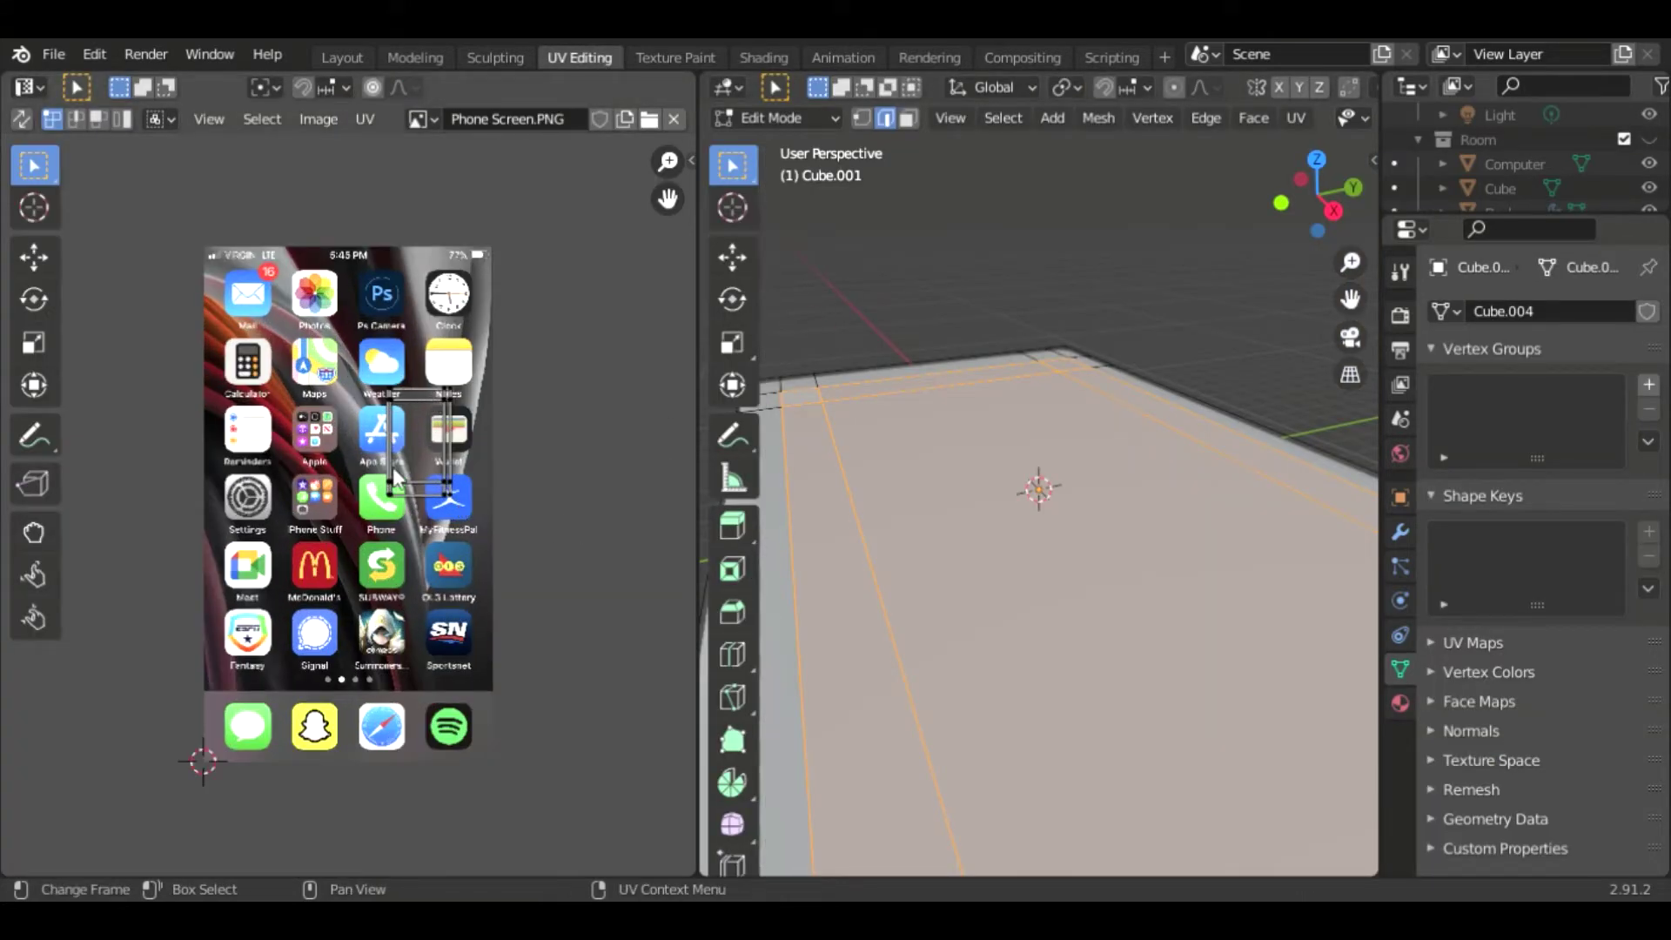
scroll(396, 405, up, 2)
scroll(465, 454, up, 2)
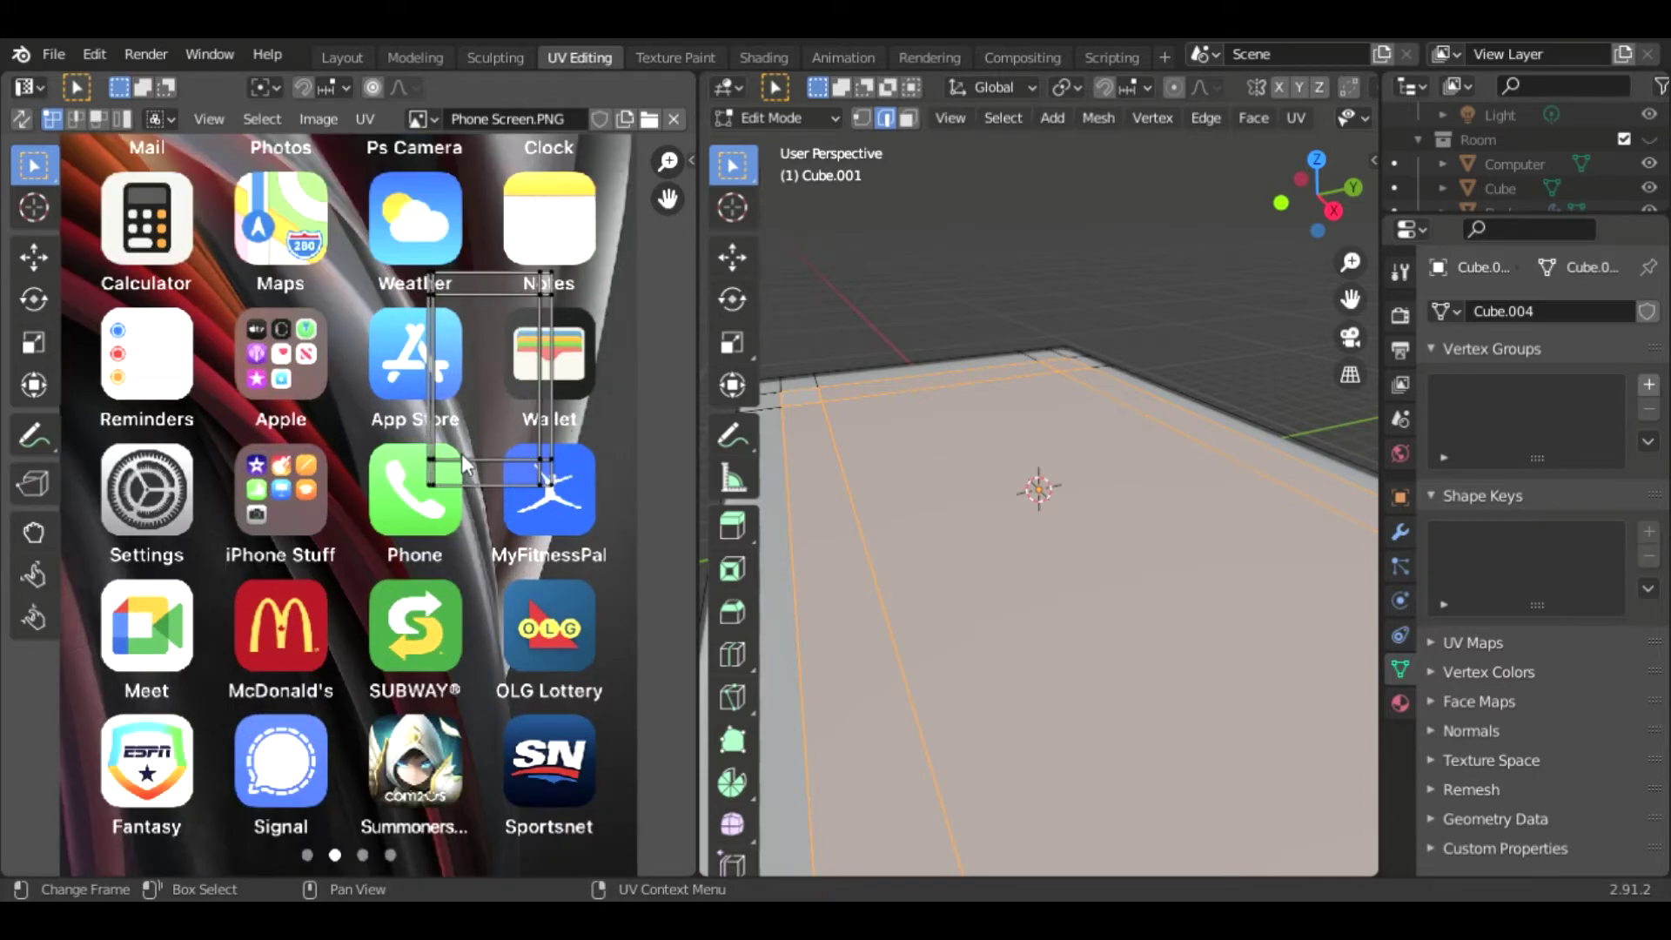
Select all screen UVs, scale and move them over the screenshot, with Material Preview on.
key(a)
scroll(487, 485, down, 3)
key(s)
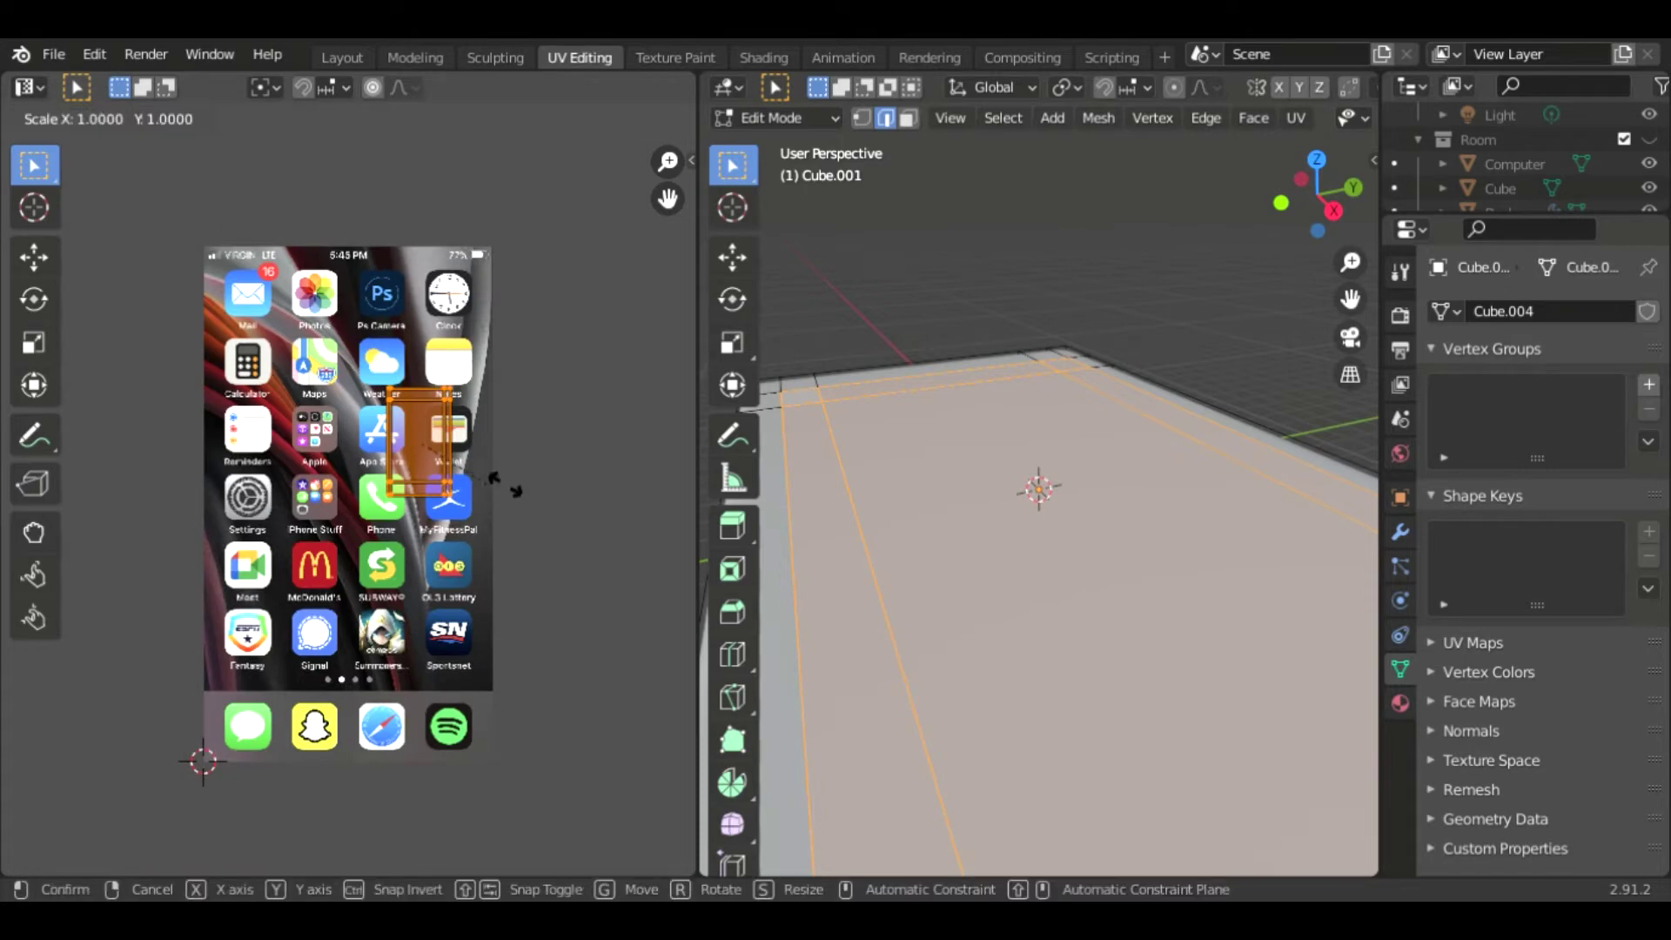
click(621, 504)
key(g)
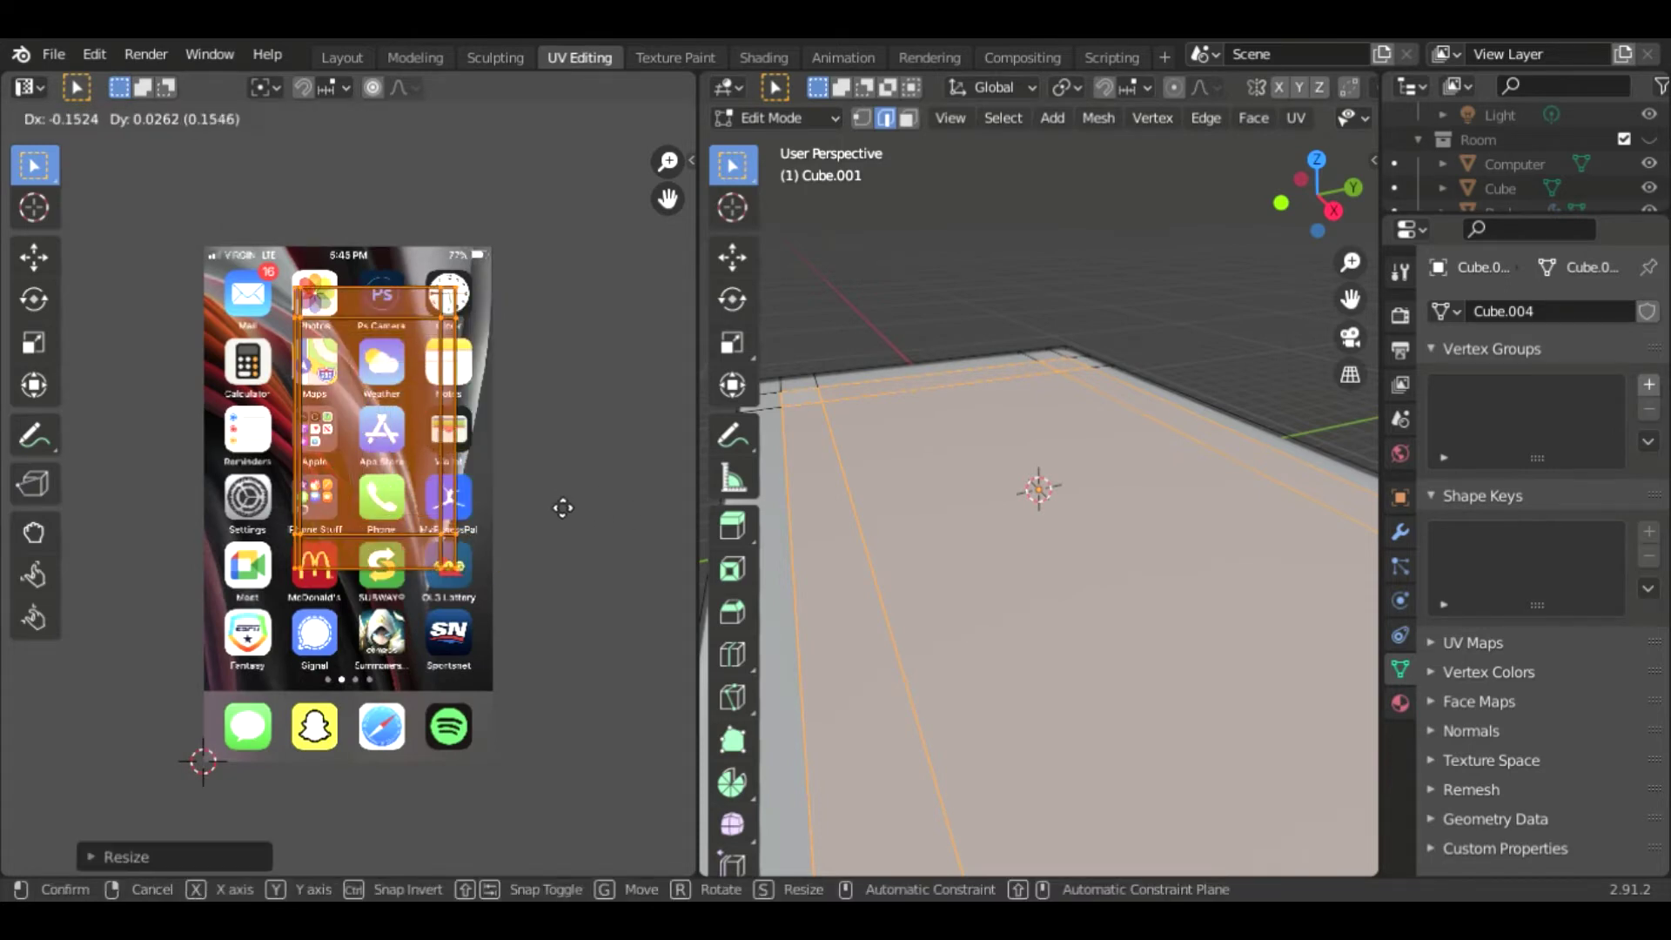
click(541, 505)
key(s)
click(635, 559)
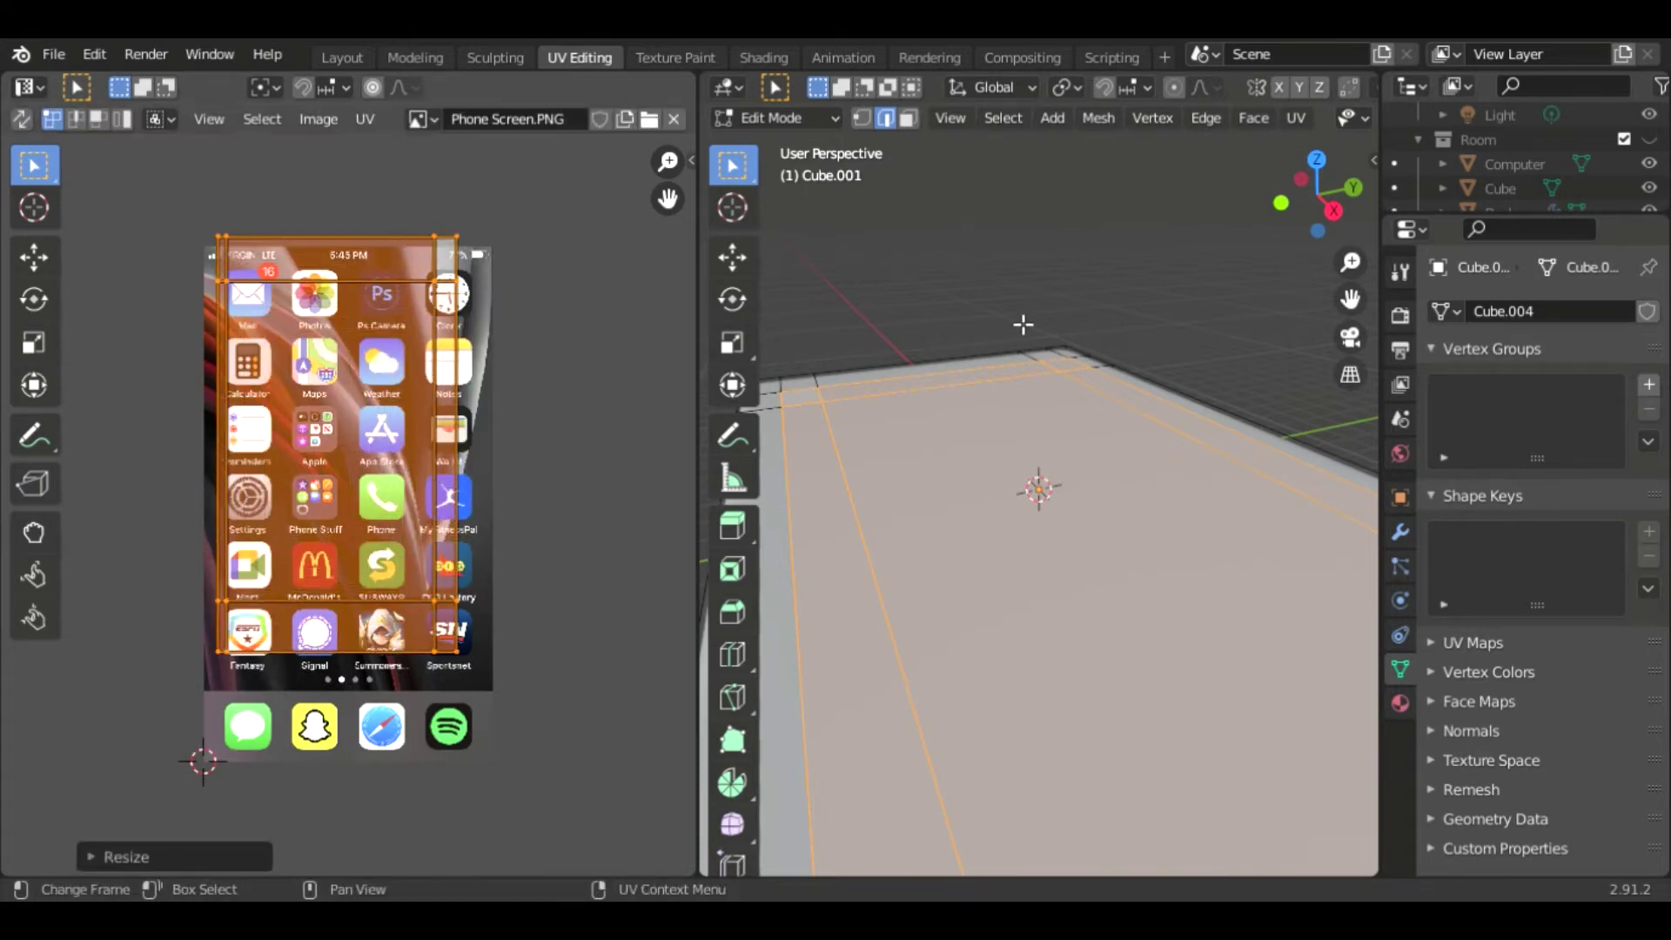
middle_drag(1262, 131, 1146, 130)
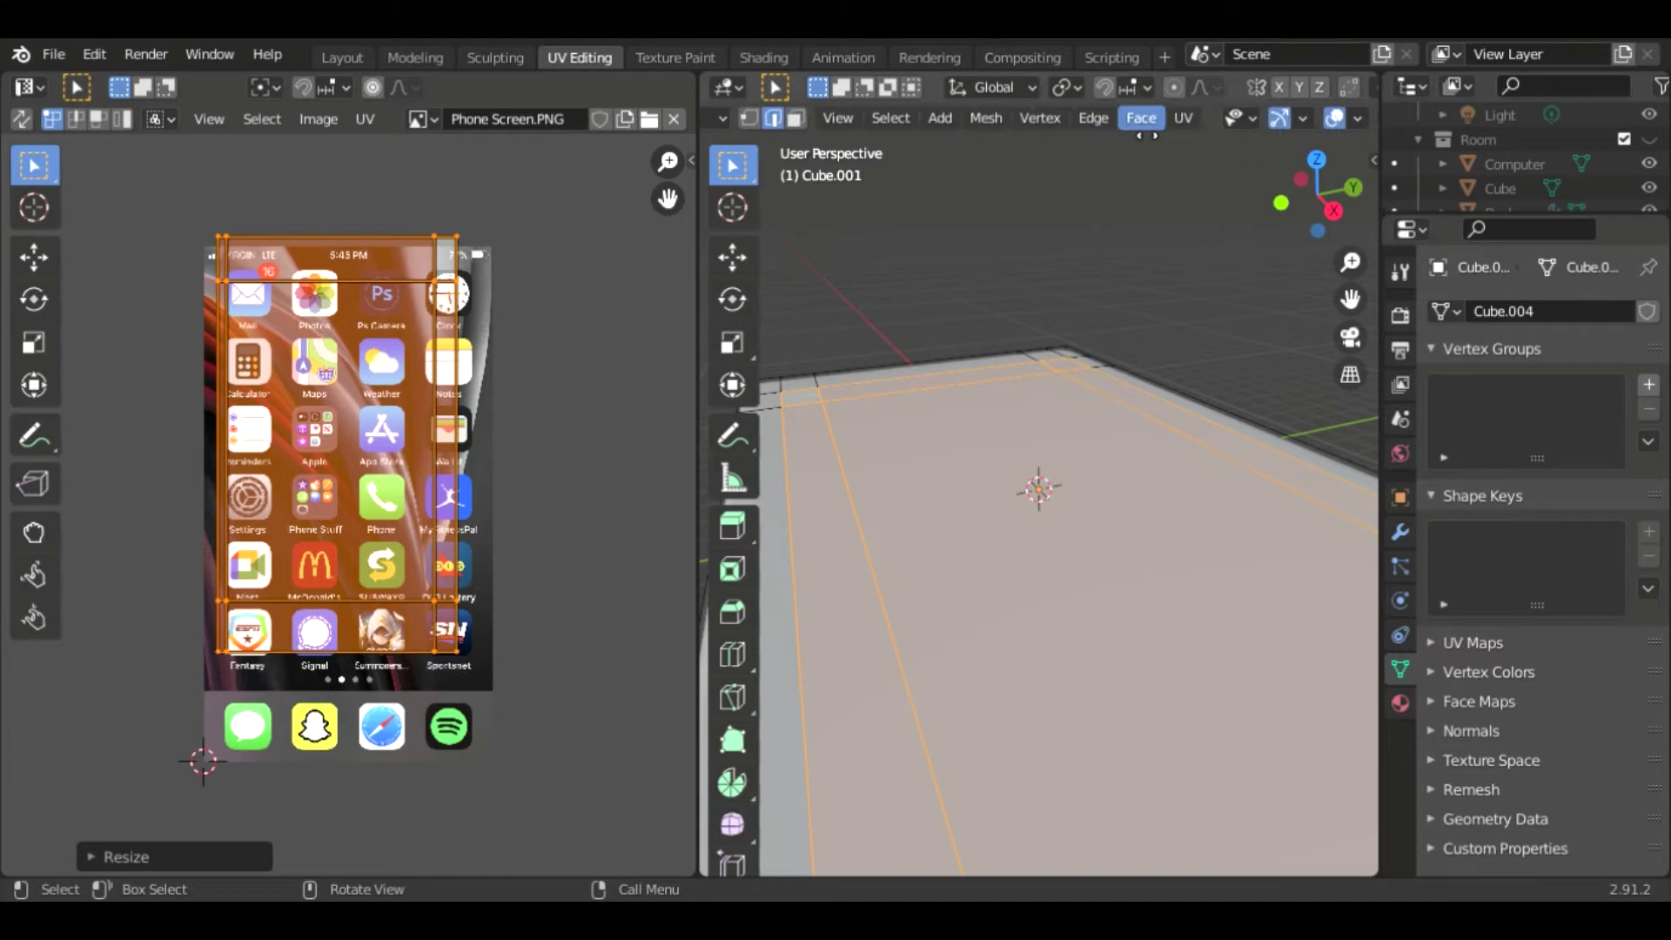
scroll(1147, 125, down, 3)
click(1329, 117)
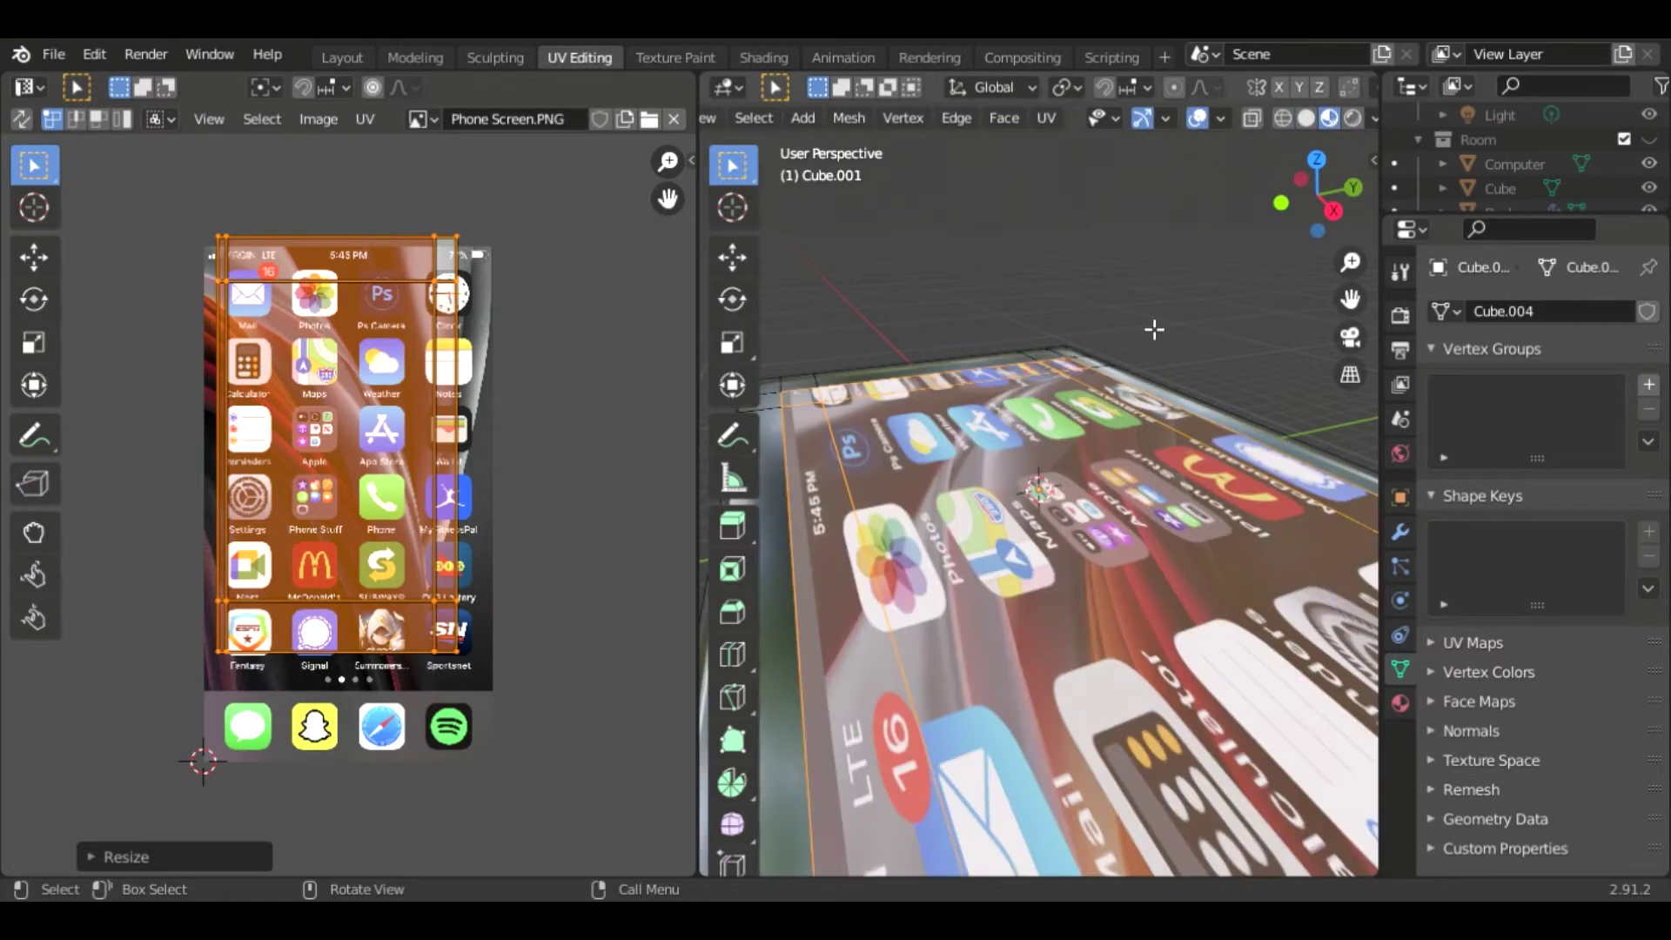
scroll(931, 420, down, 3)
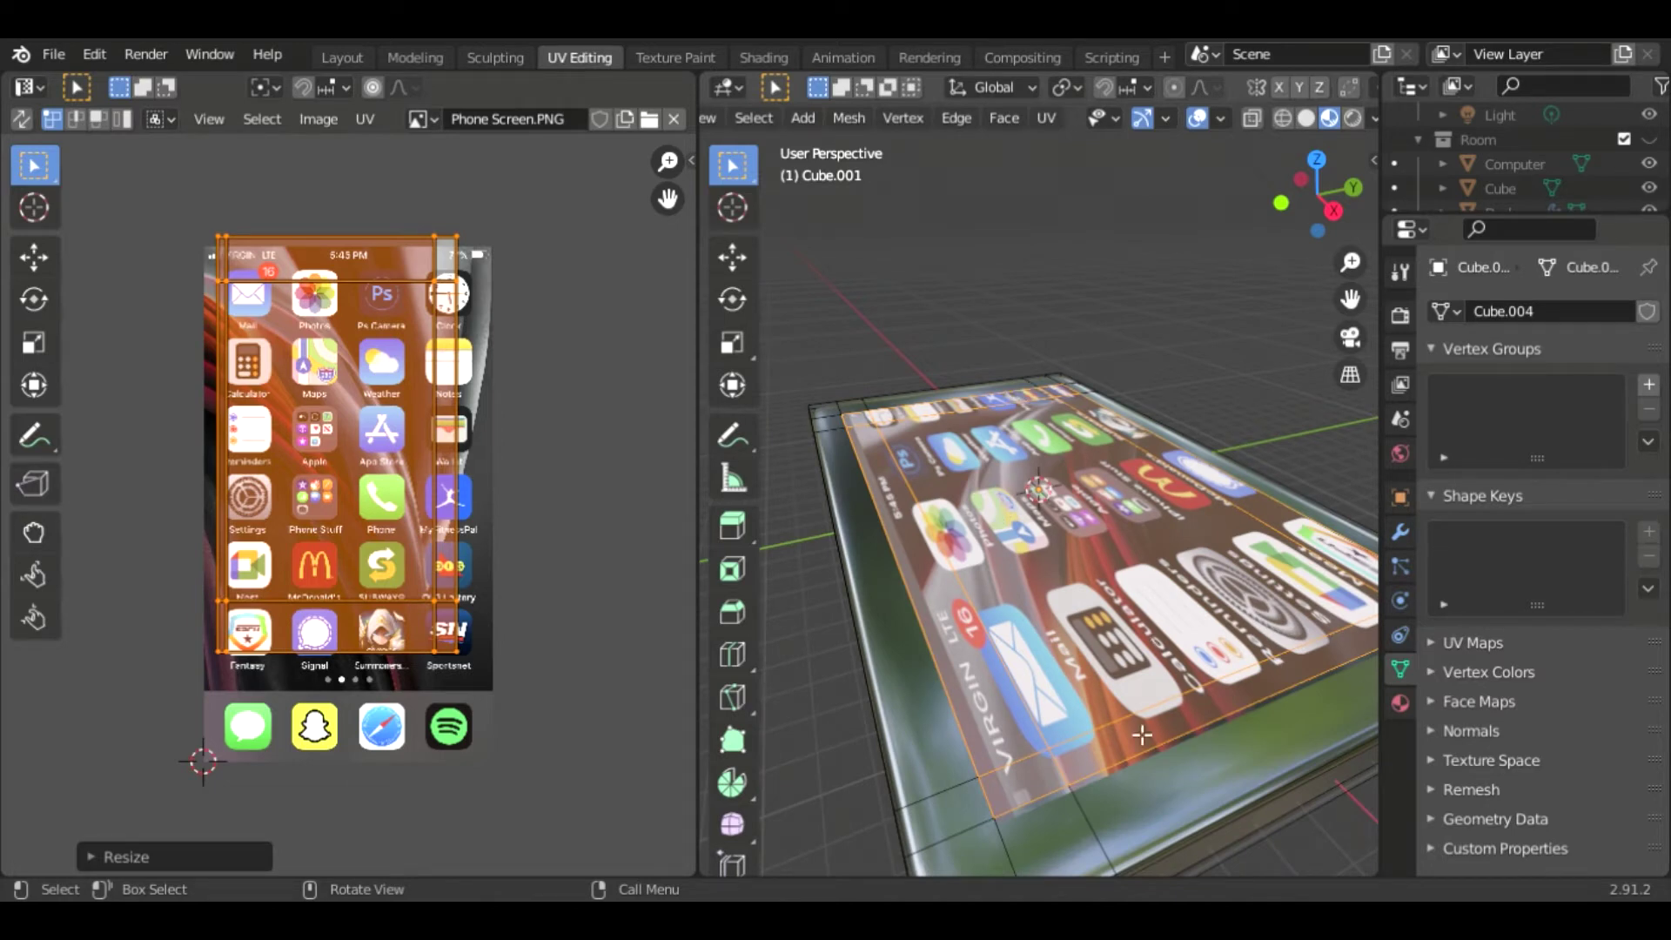
Rotate the screen UV island about 90°, enlarge it, then narrow it horizontally.
key(r)
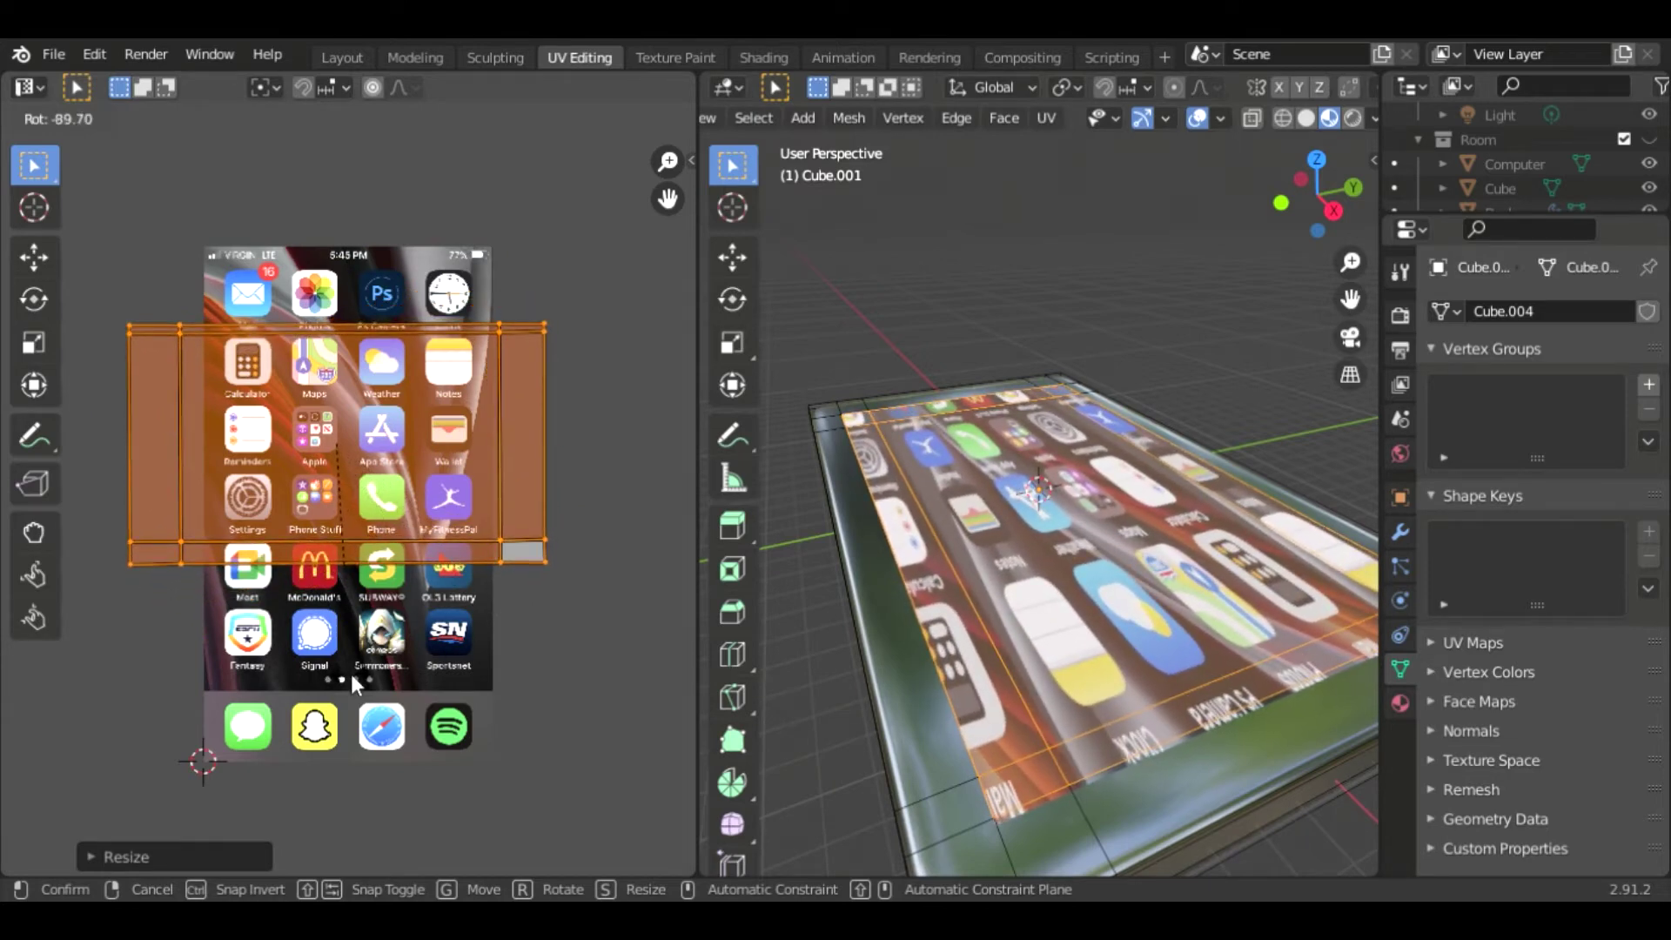
click(501, 546)
key(s)
click(551, 518)
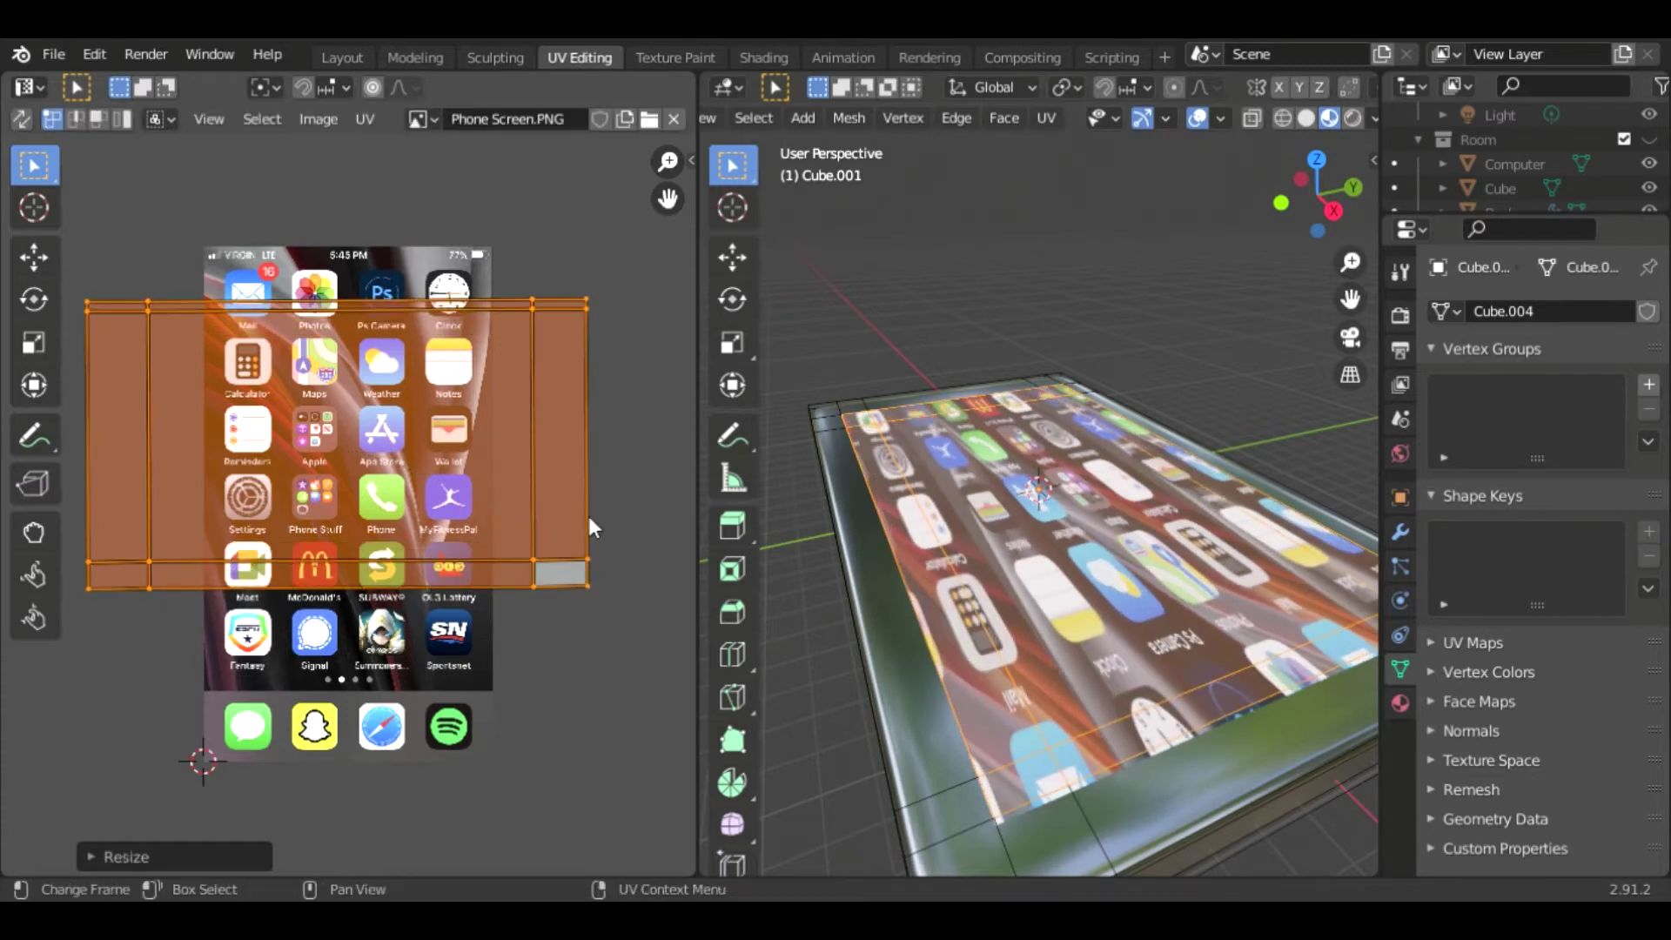
key(s)
key(x)
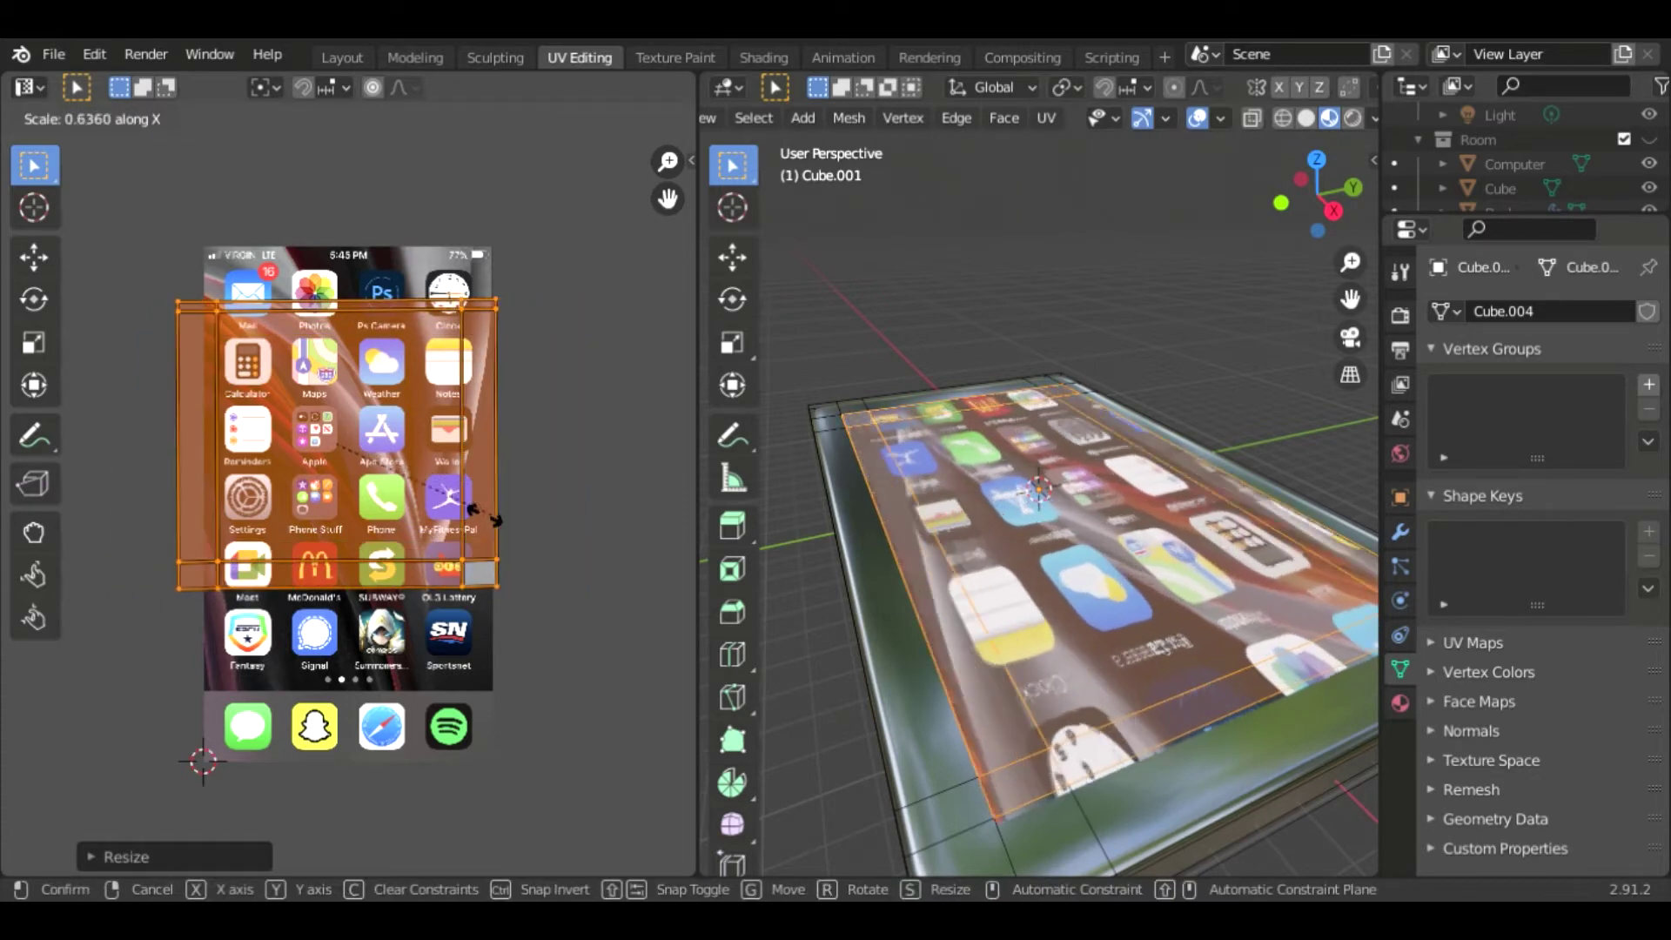
click(477, 517)
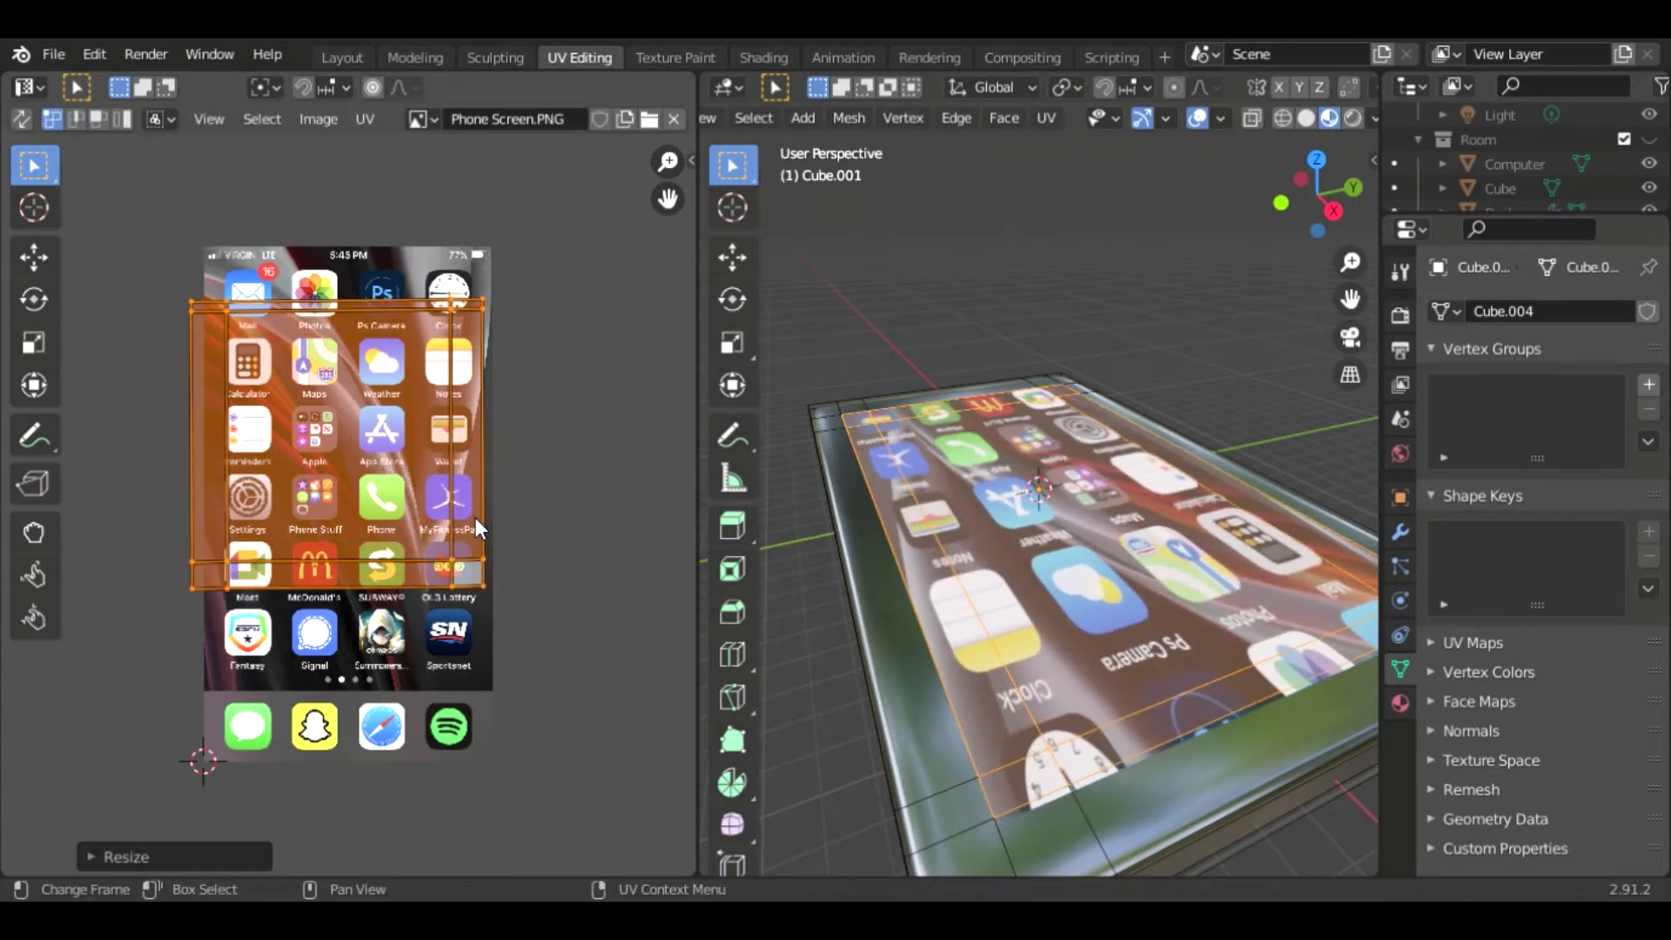
Reposition the UV island, stretch it vertically, and begin a vertical move.
key(g)
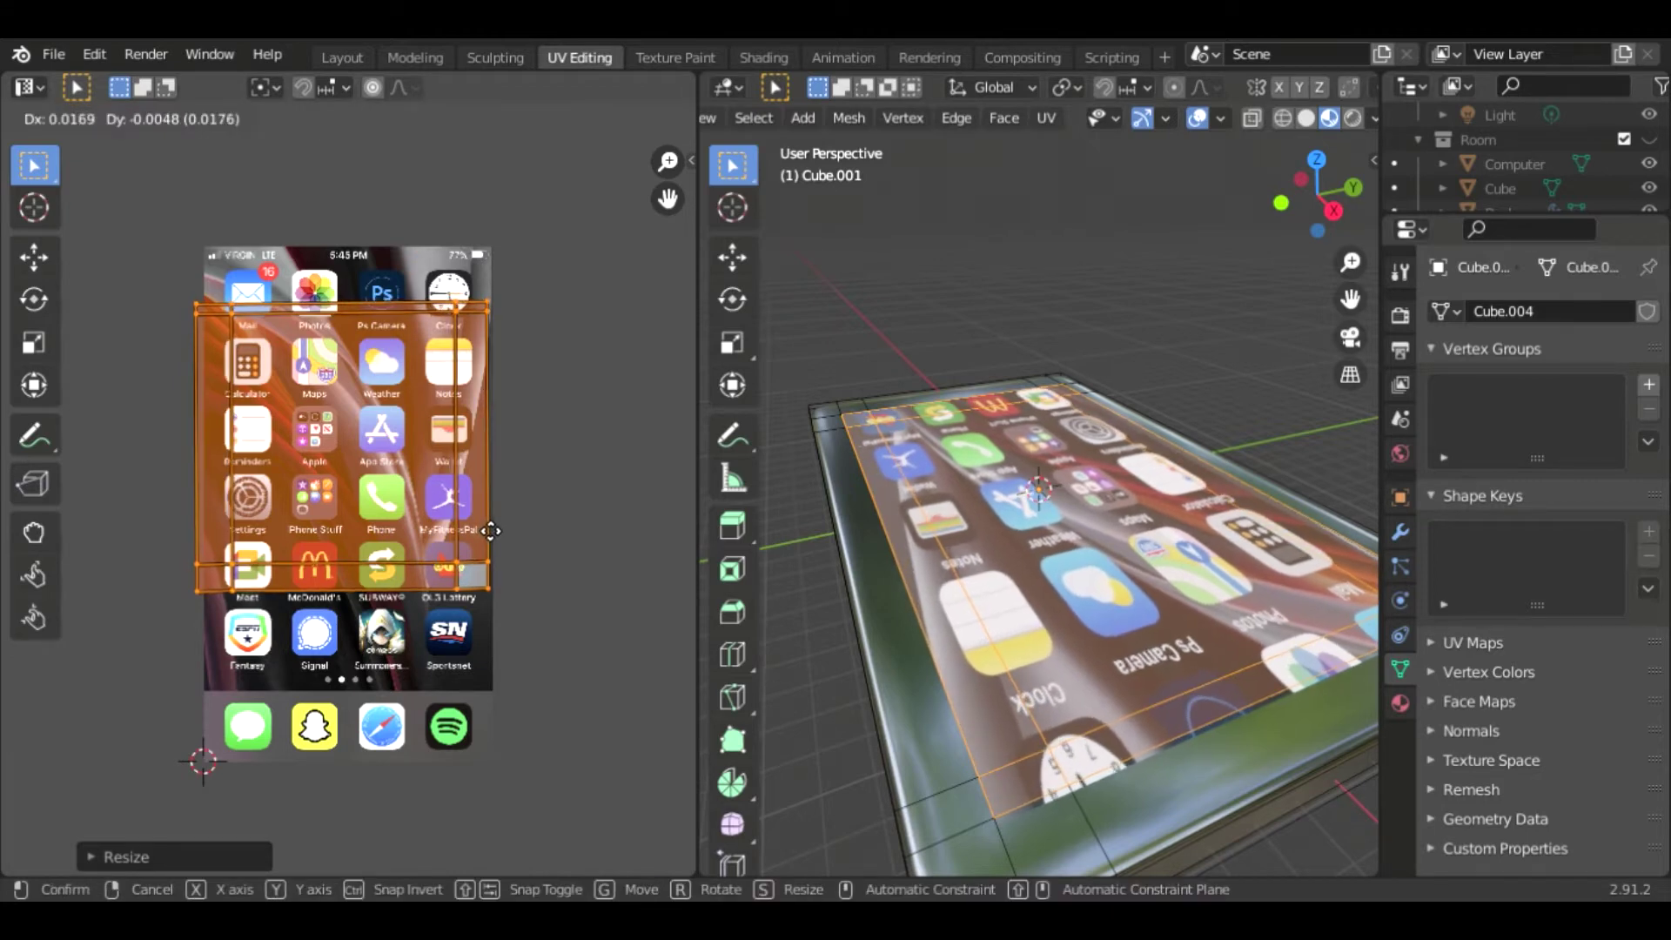
click(488, 525)
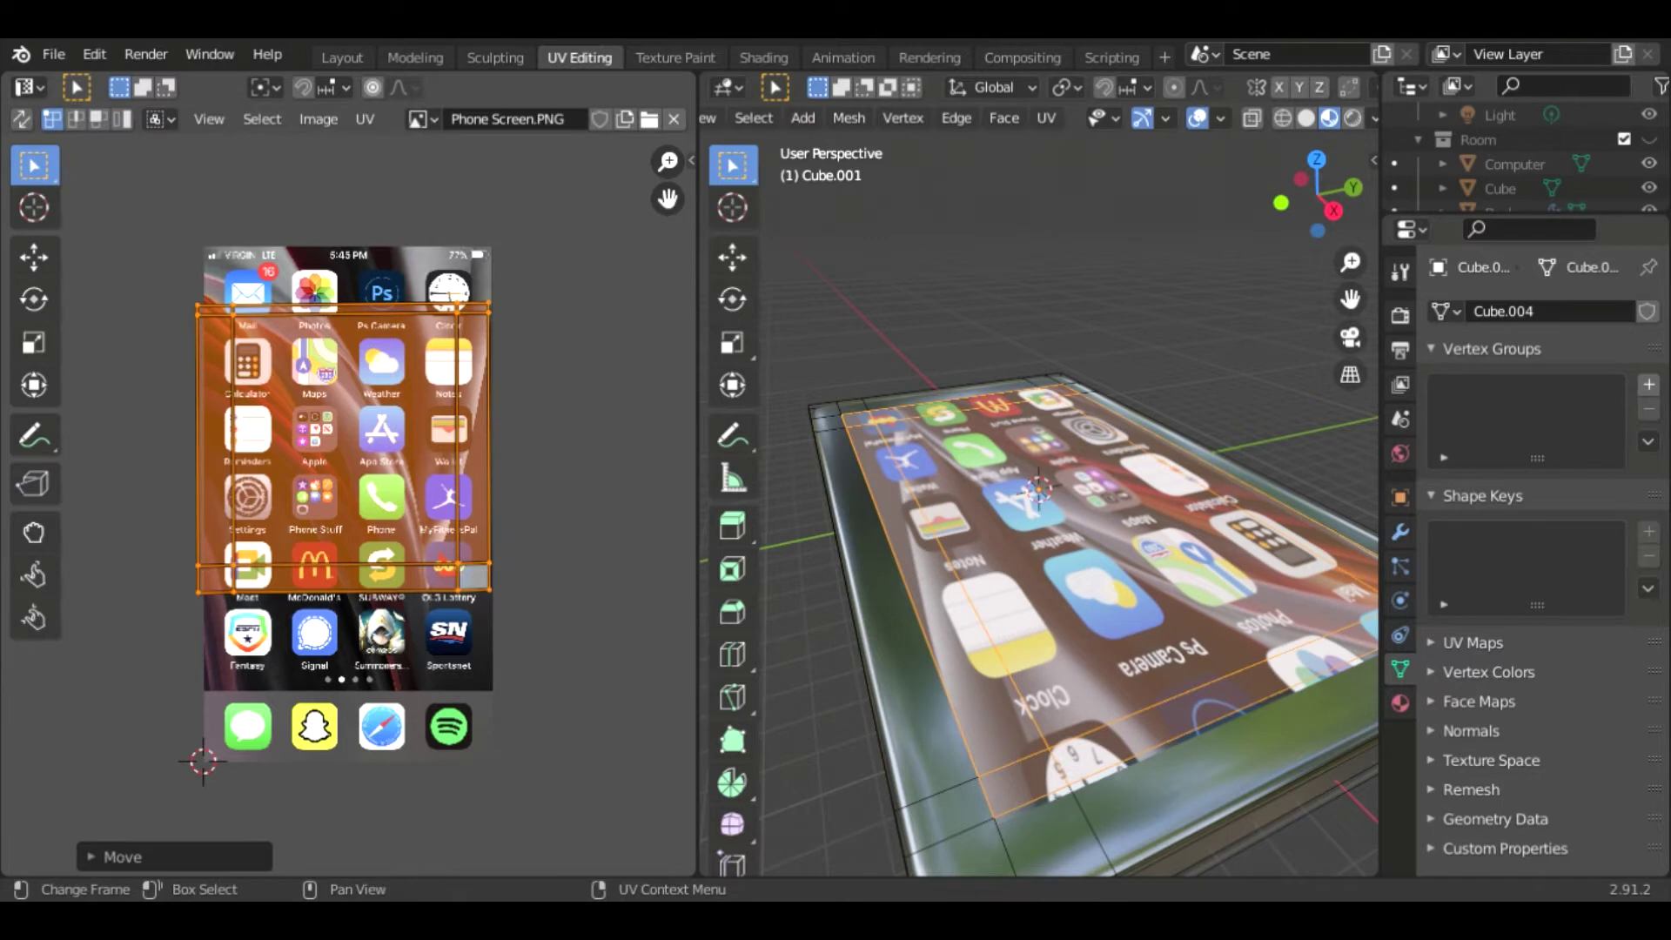
key(s)
key(y)
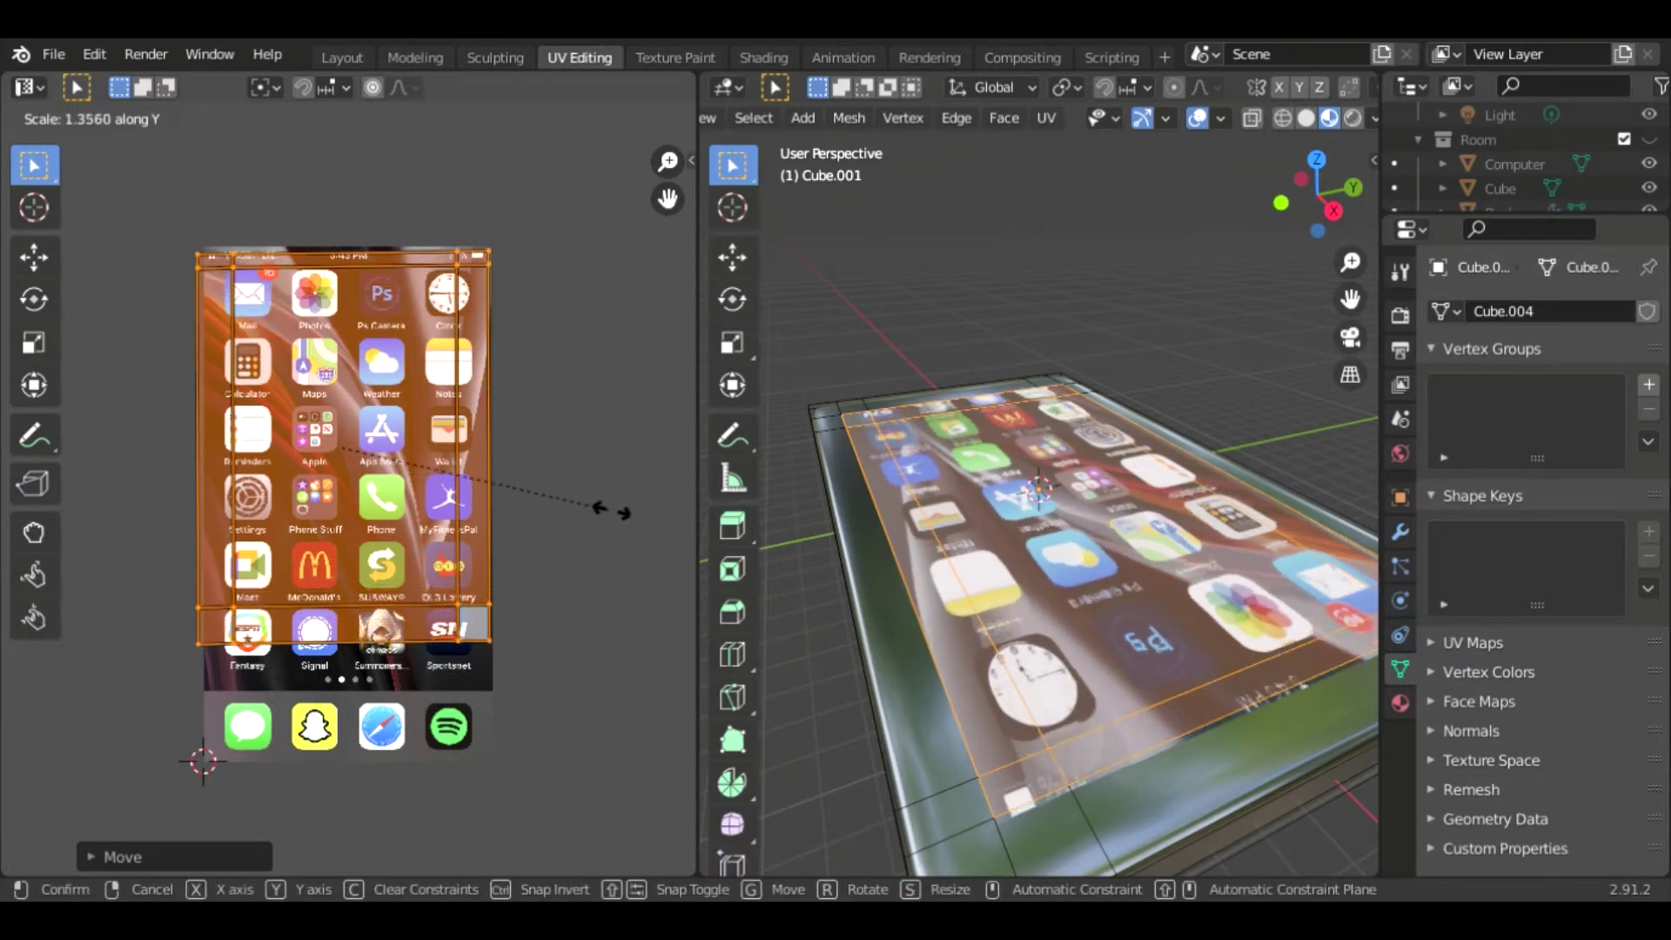
click(616, 511)
key(g)
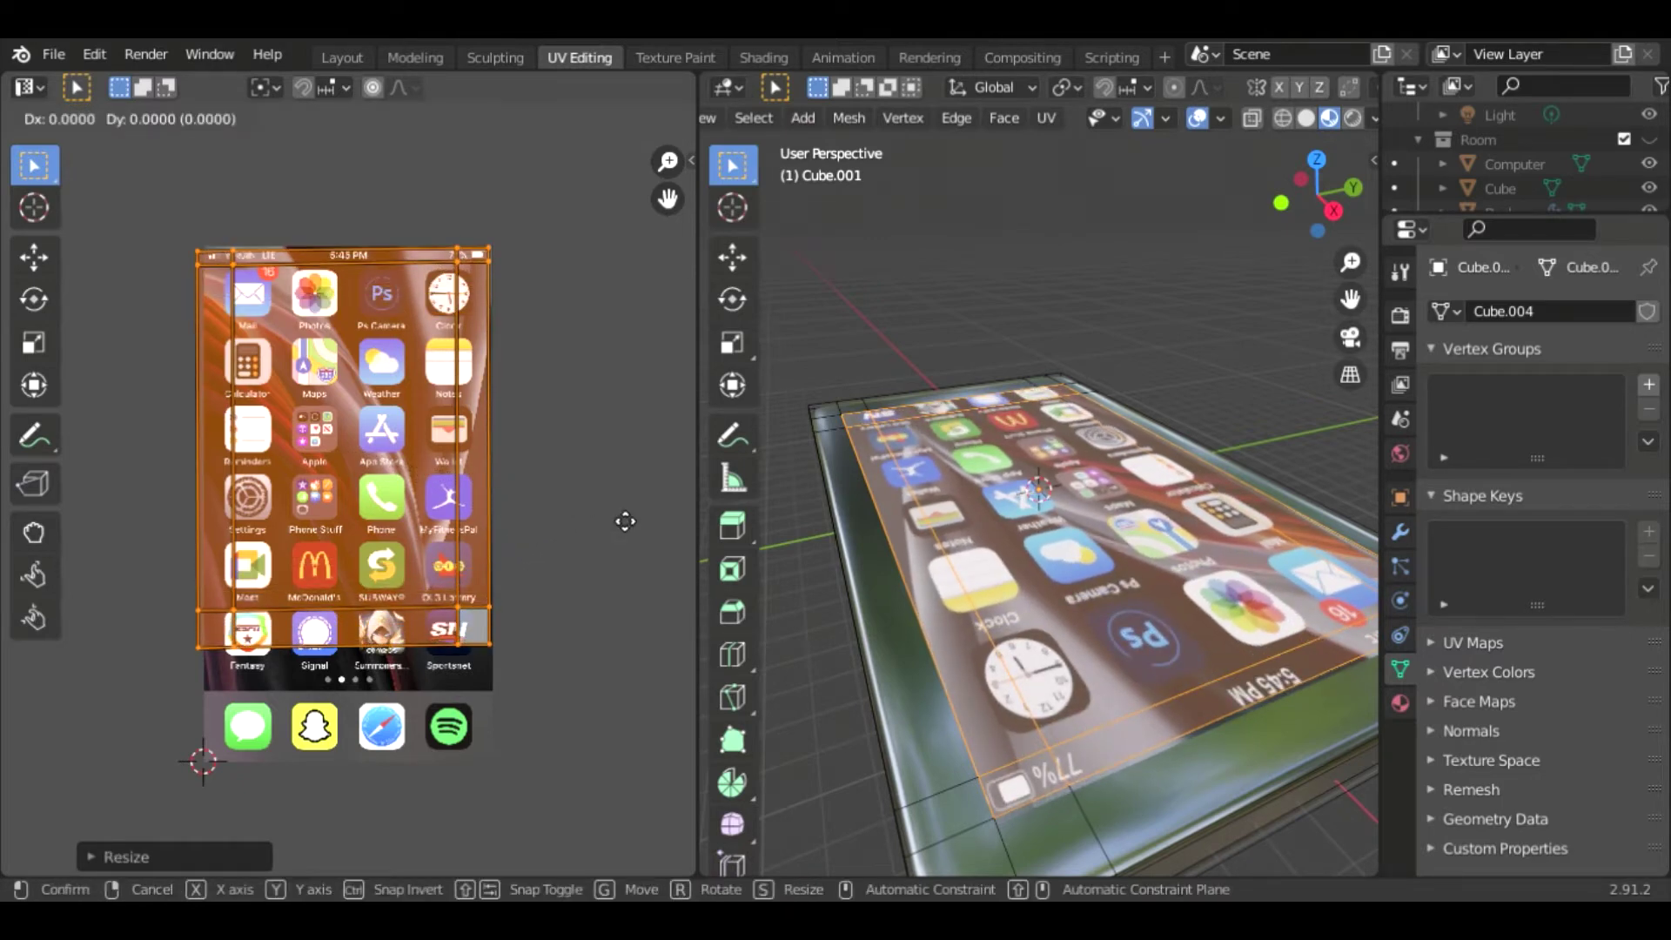
key(y)
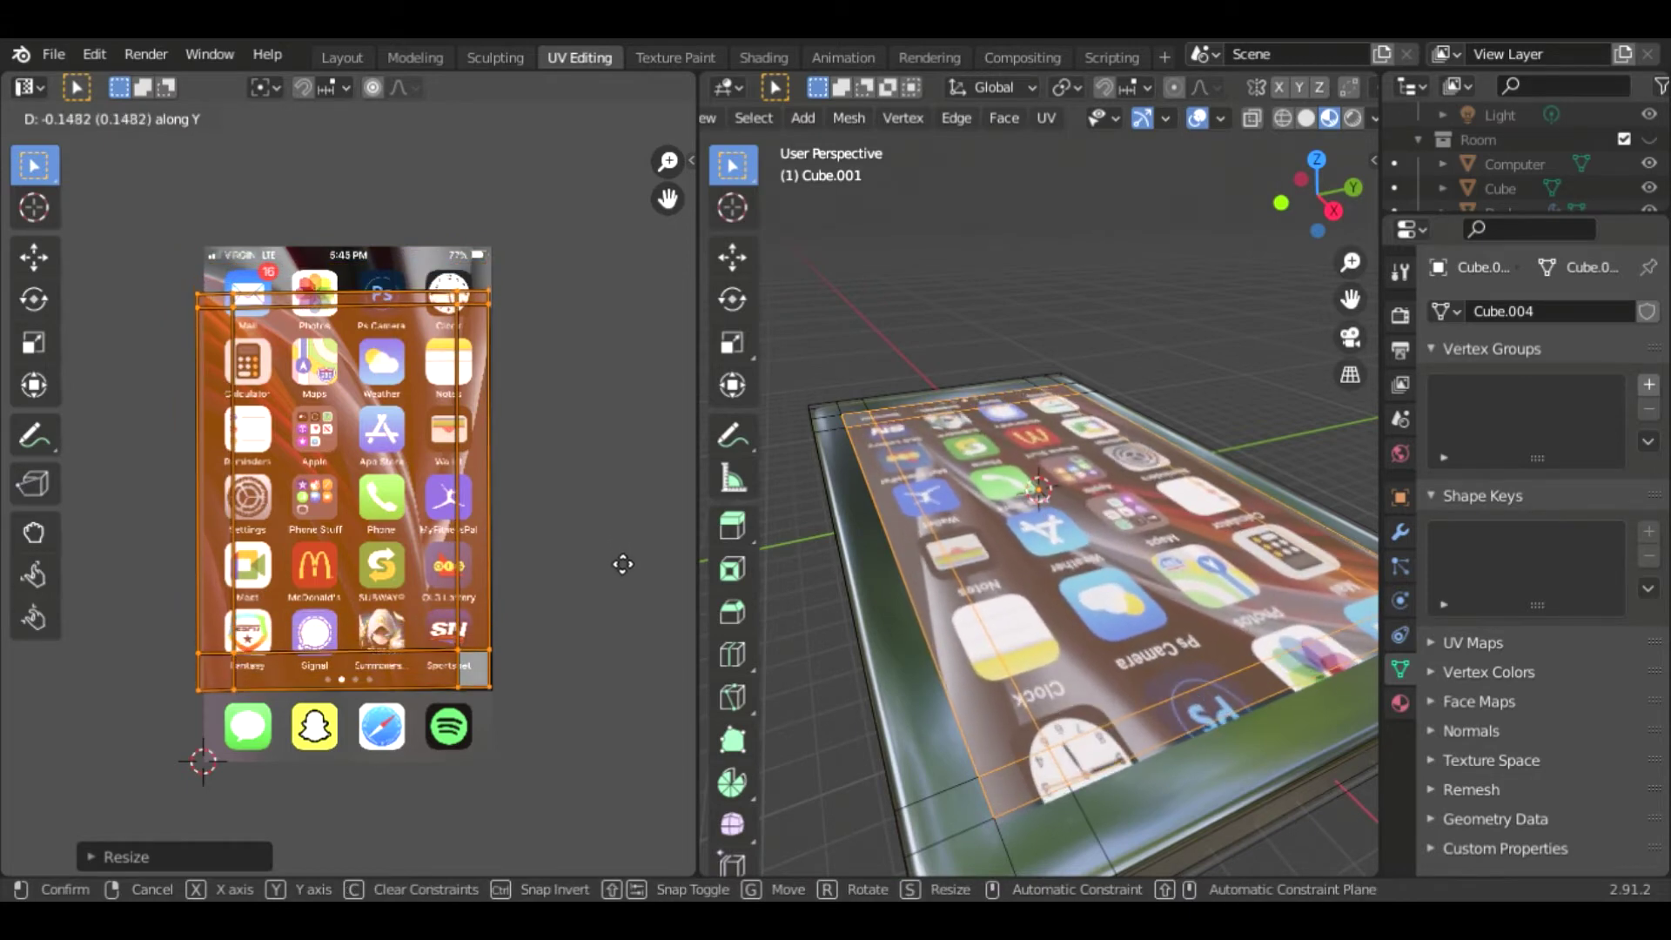
Shift the screen UV island vertically, stretch it along Y, and shift it vertically again.
click(612, 566)
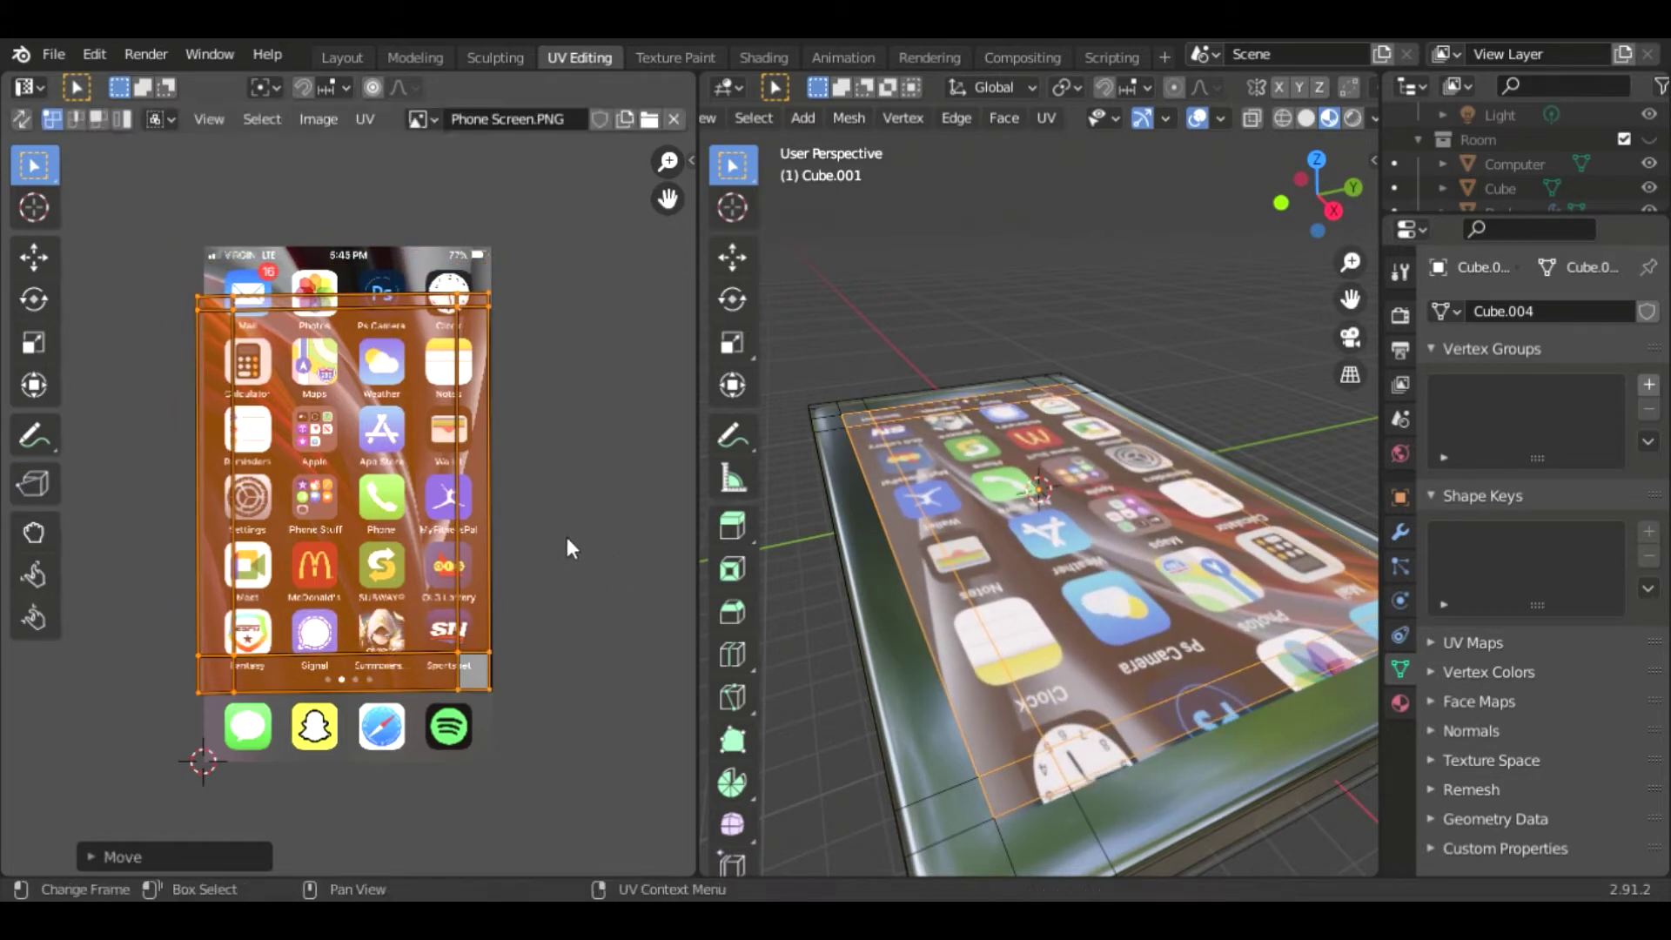
key(s)
key(y)
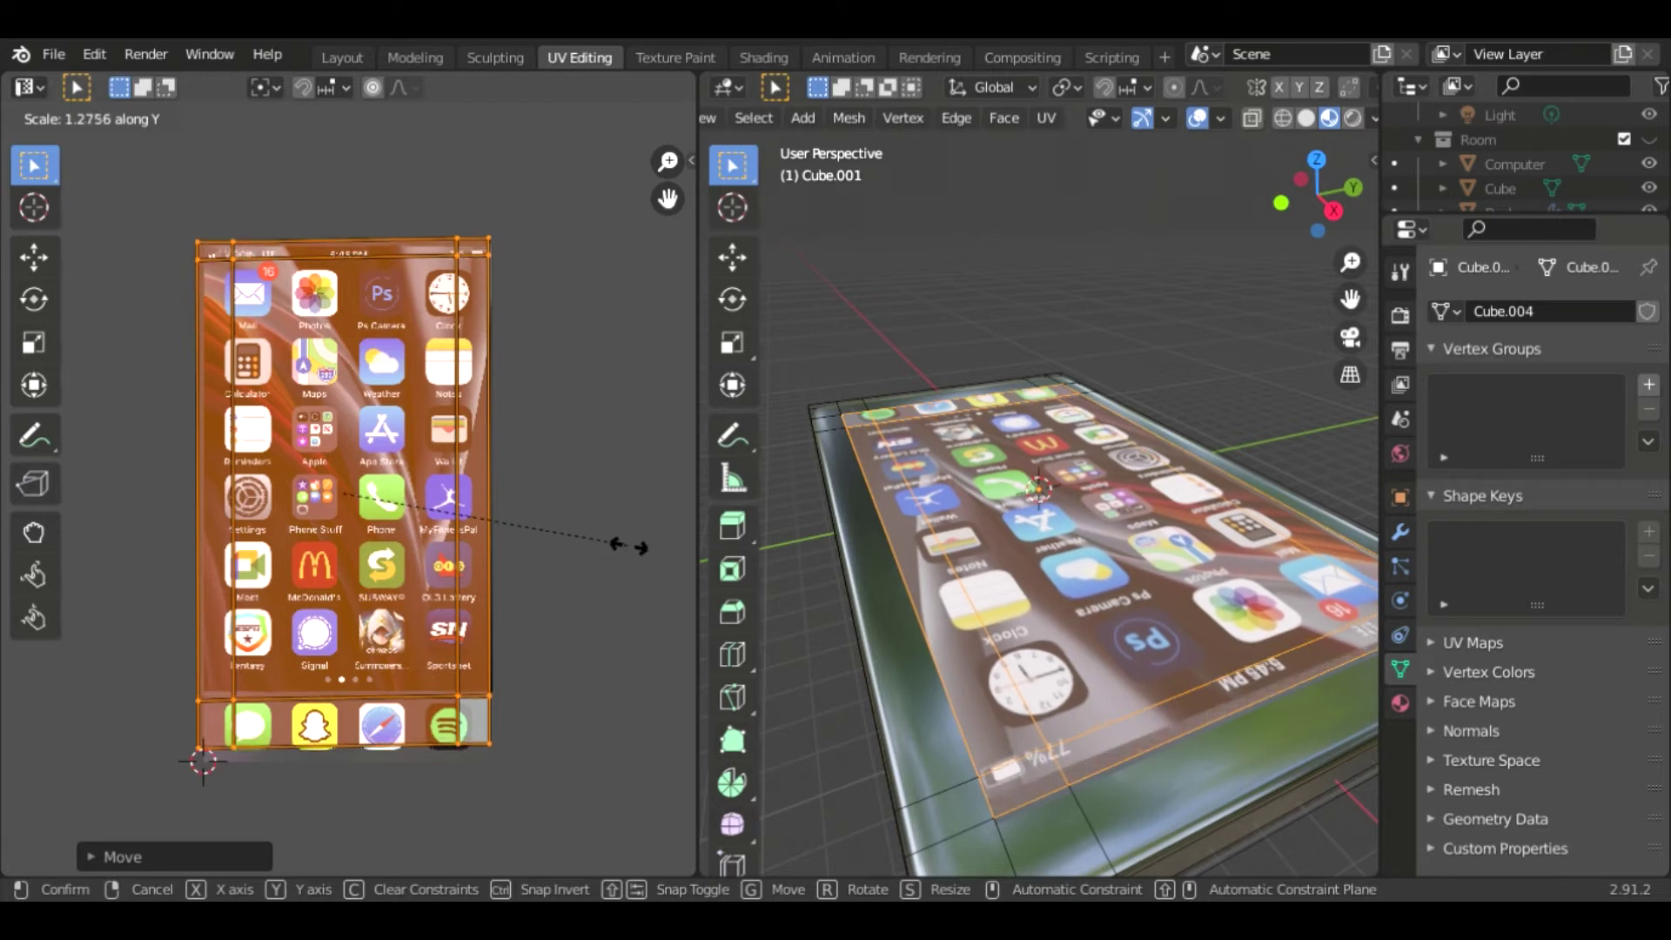
click(631, 546)
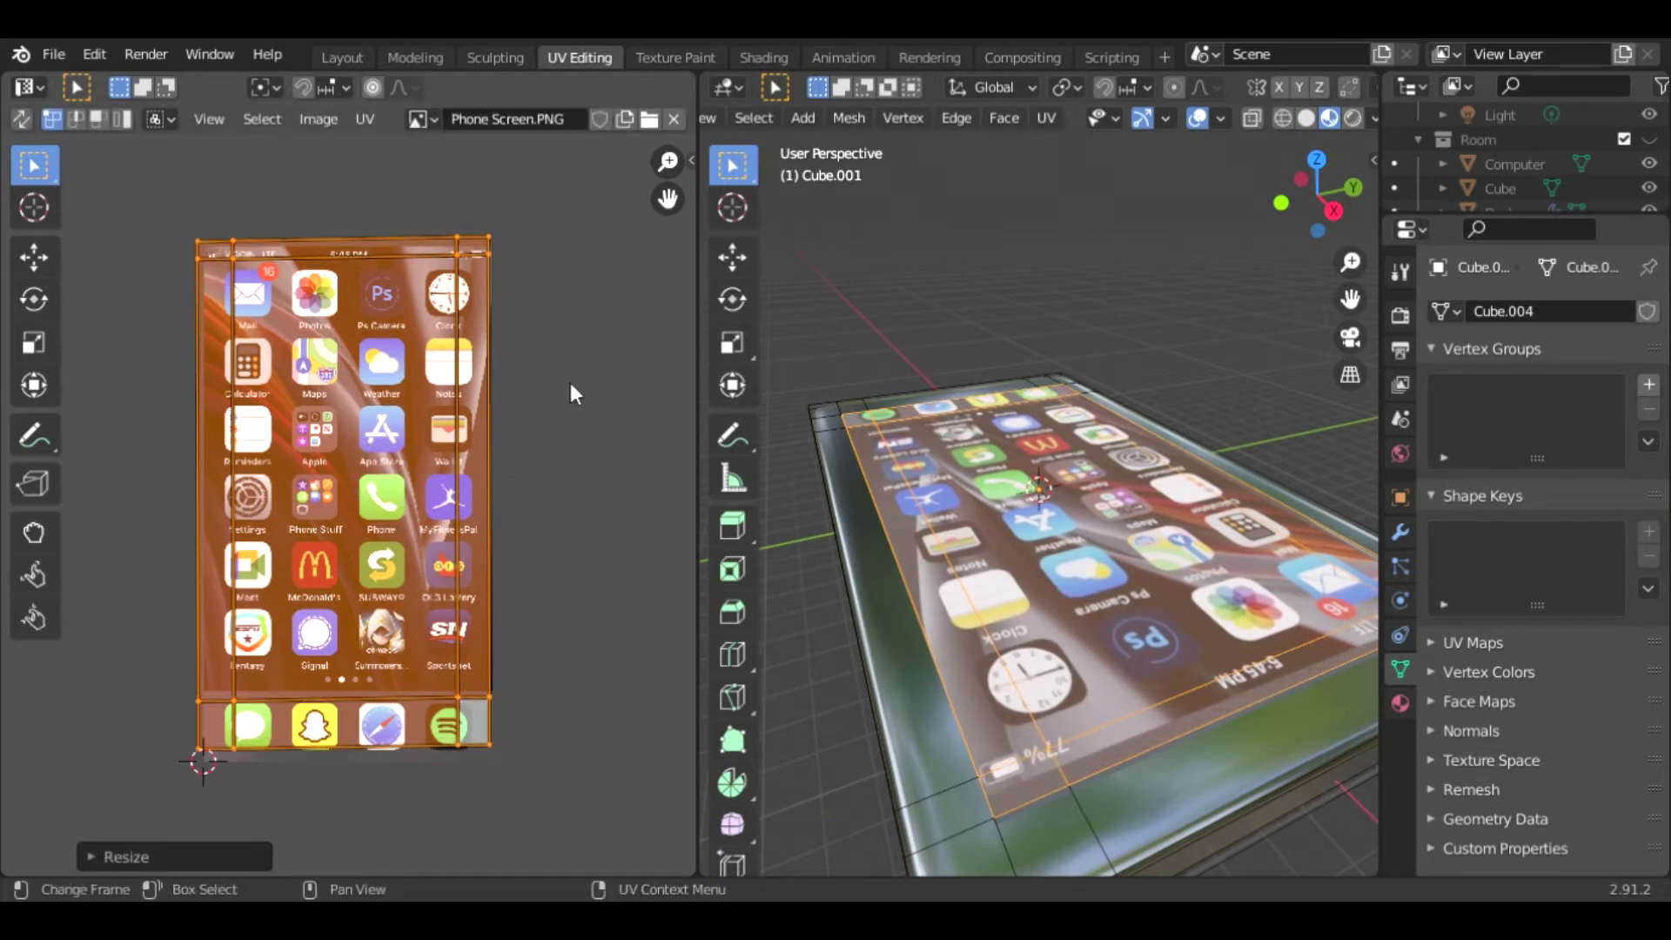
key(g)
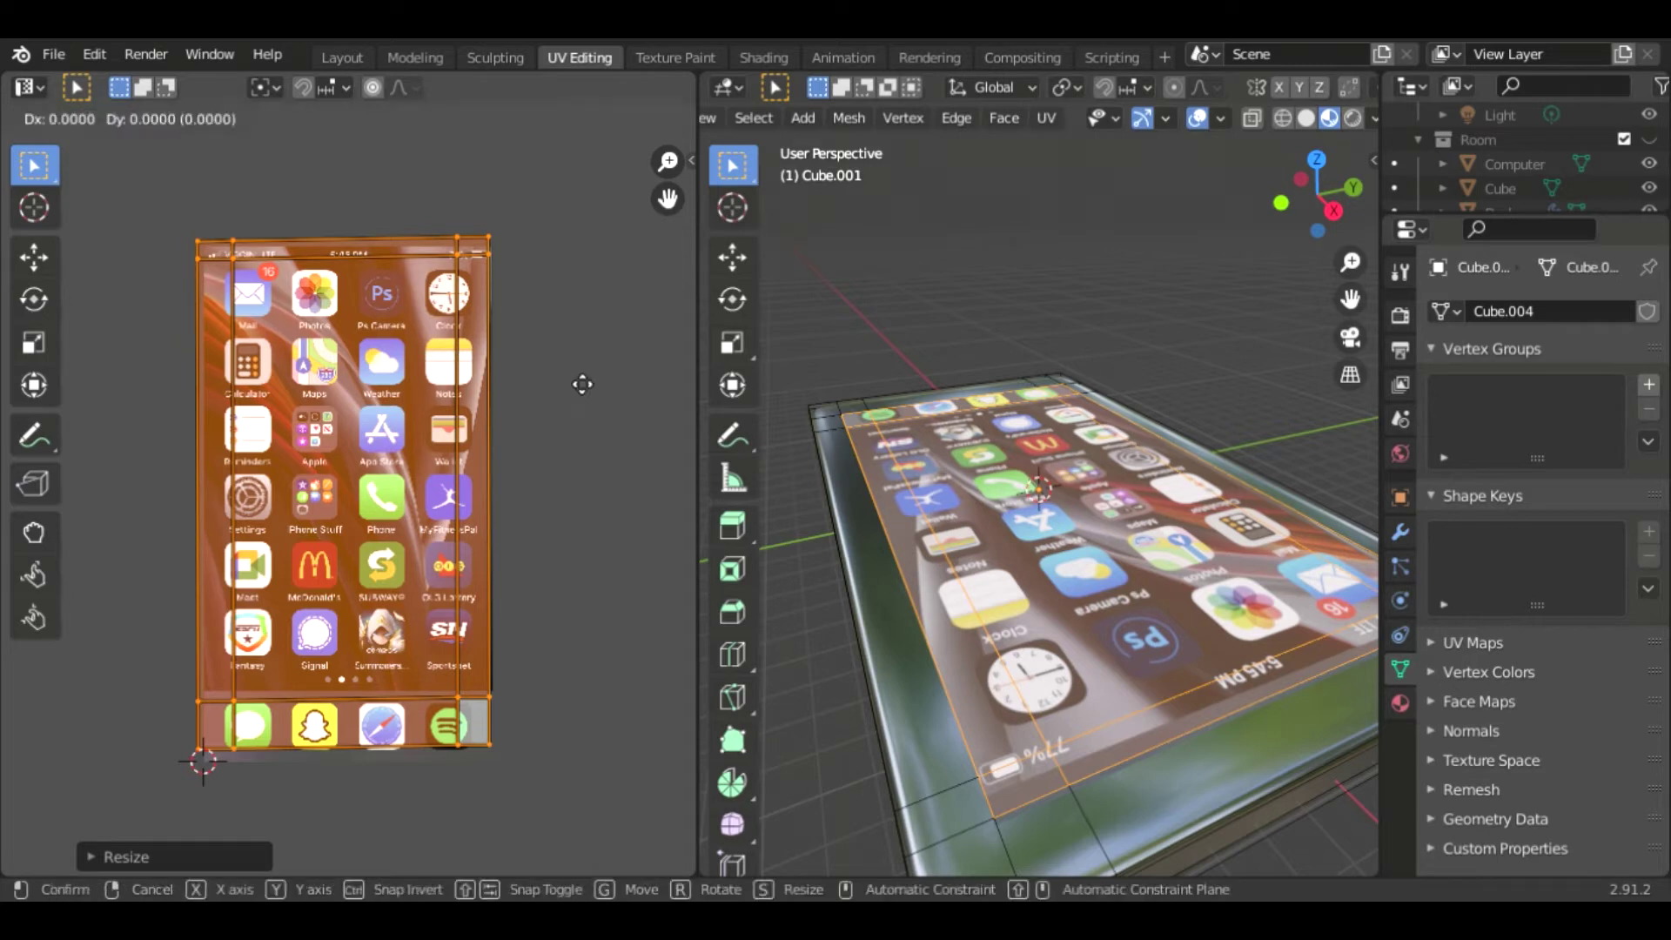
key(y)
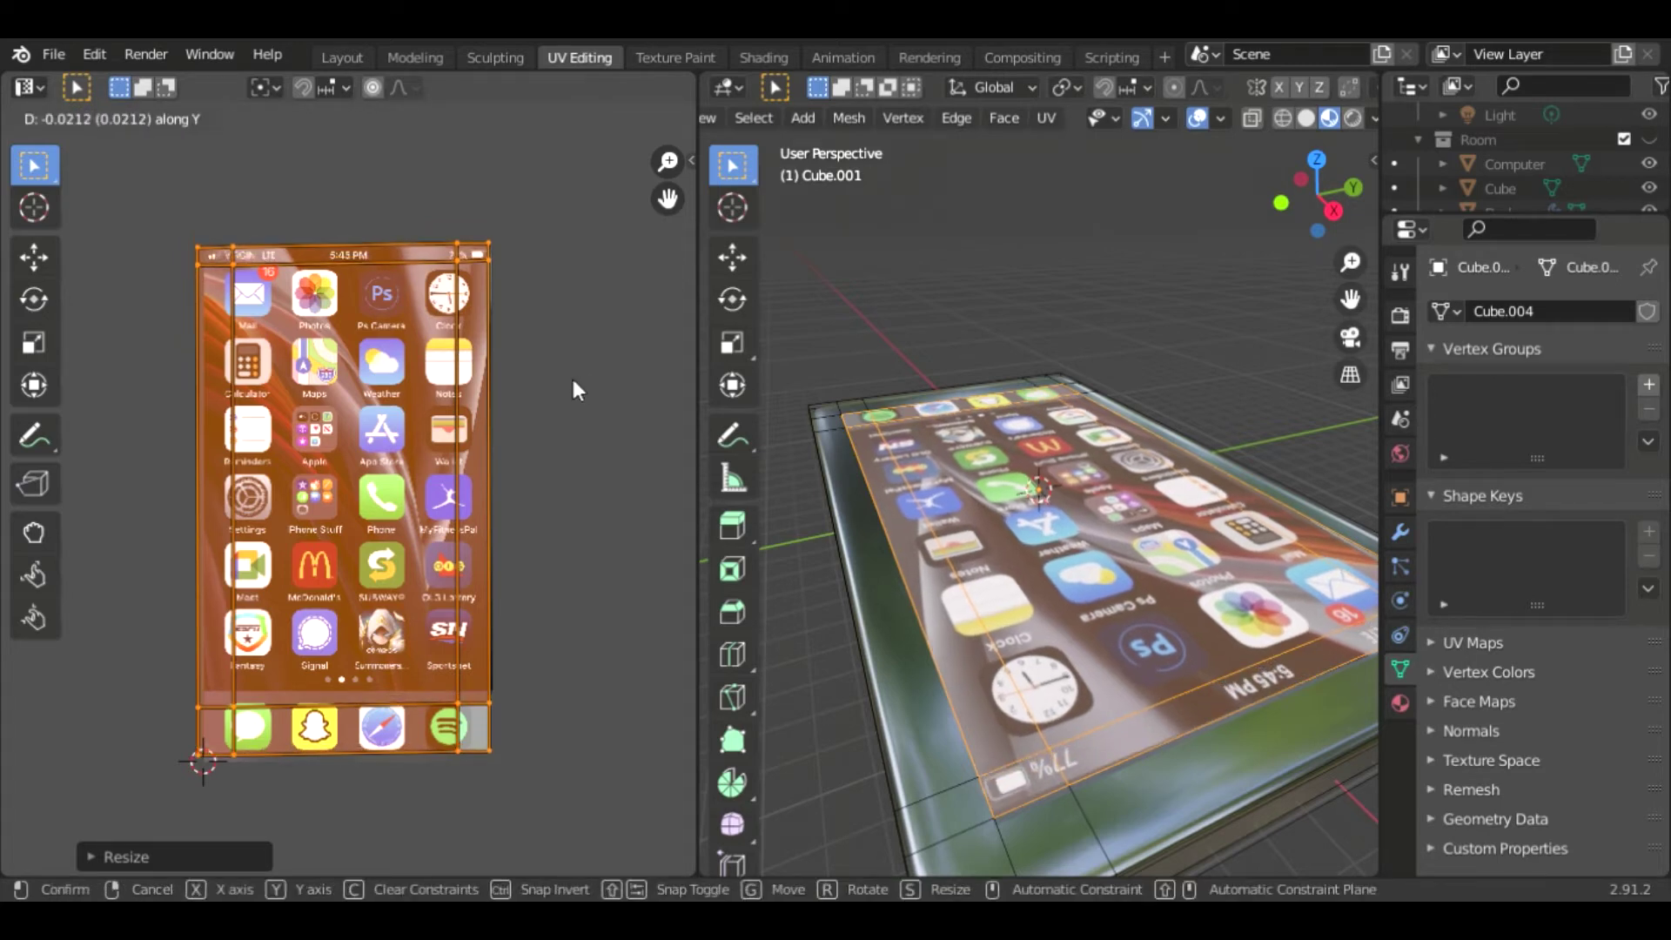
click(572, 380)
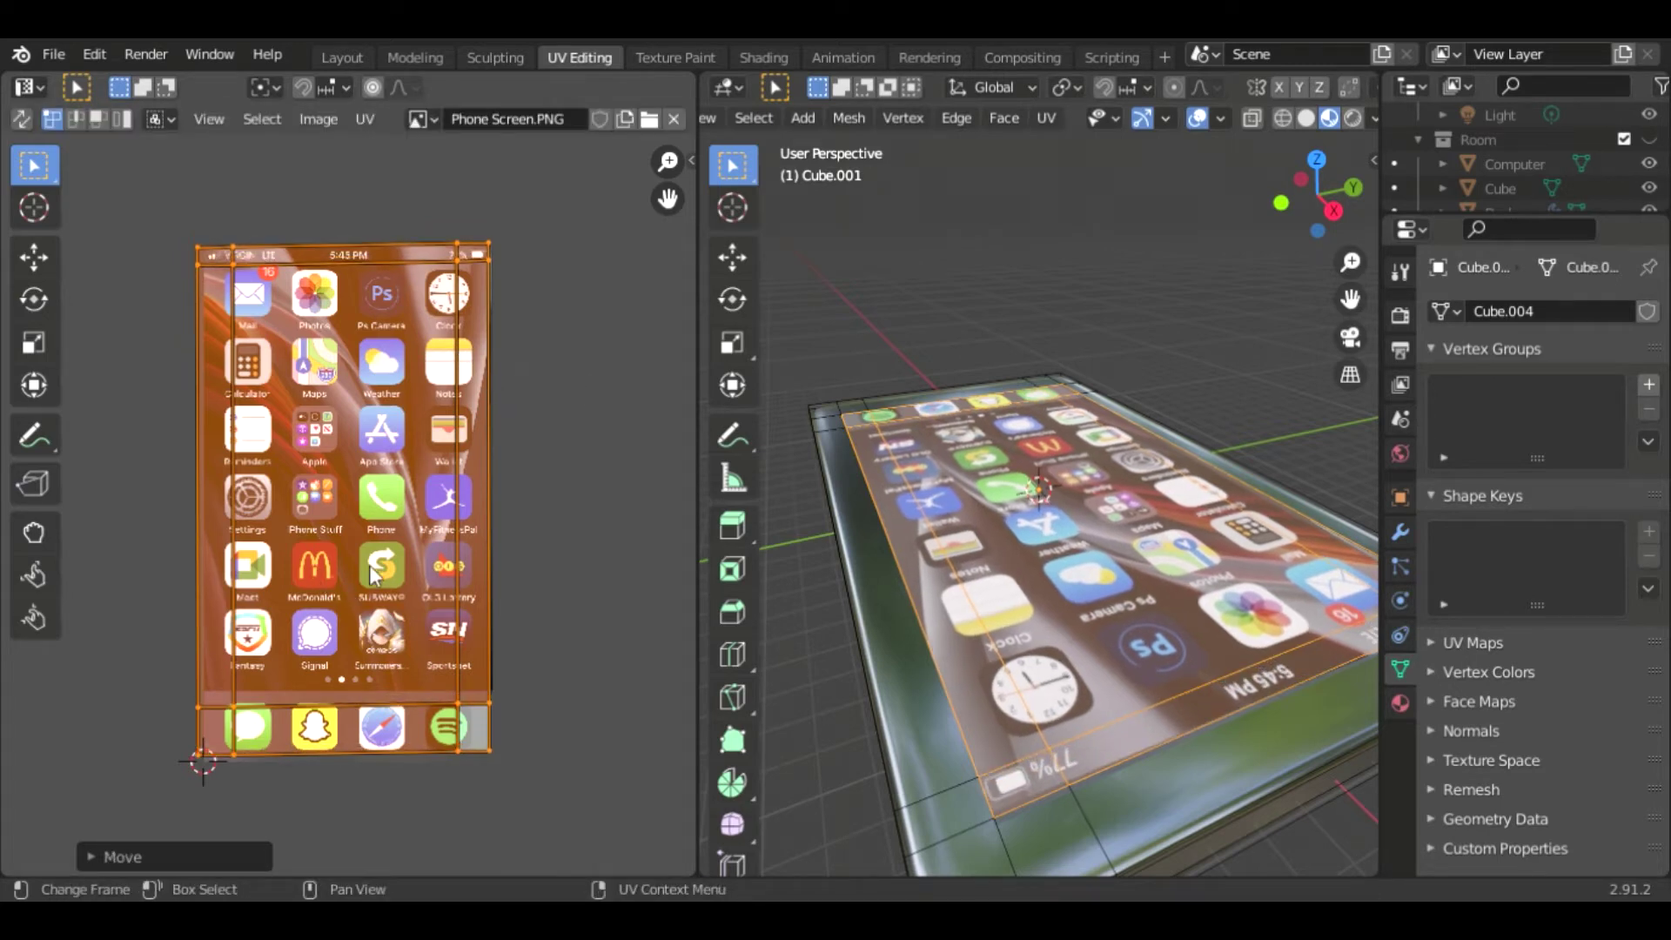
Nudge the UV island slightly right and stretch it vertically to fill the screen.
key(g)
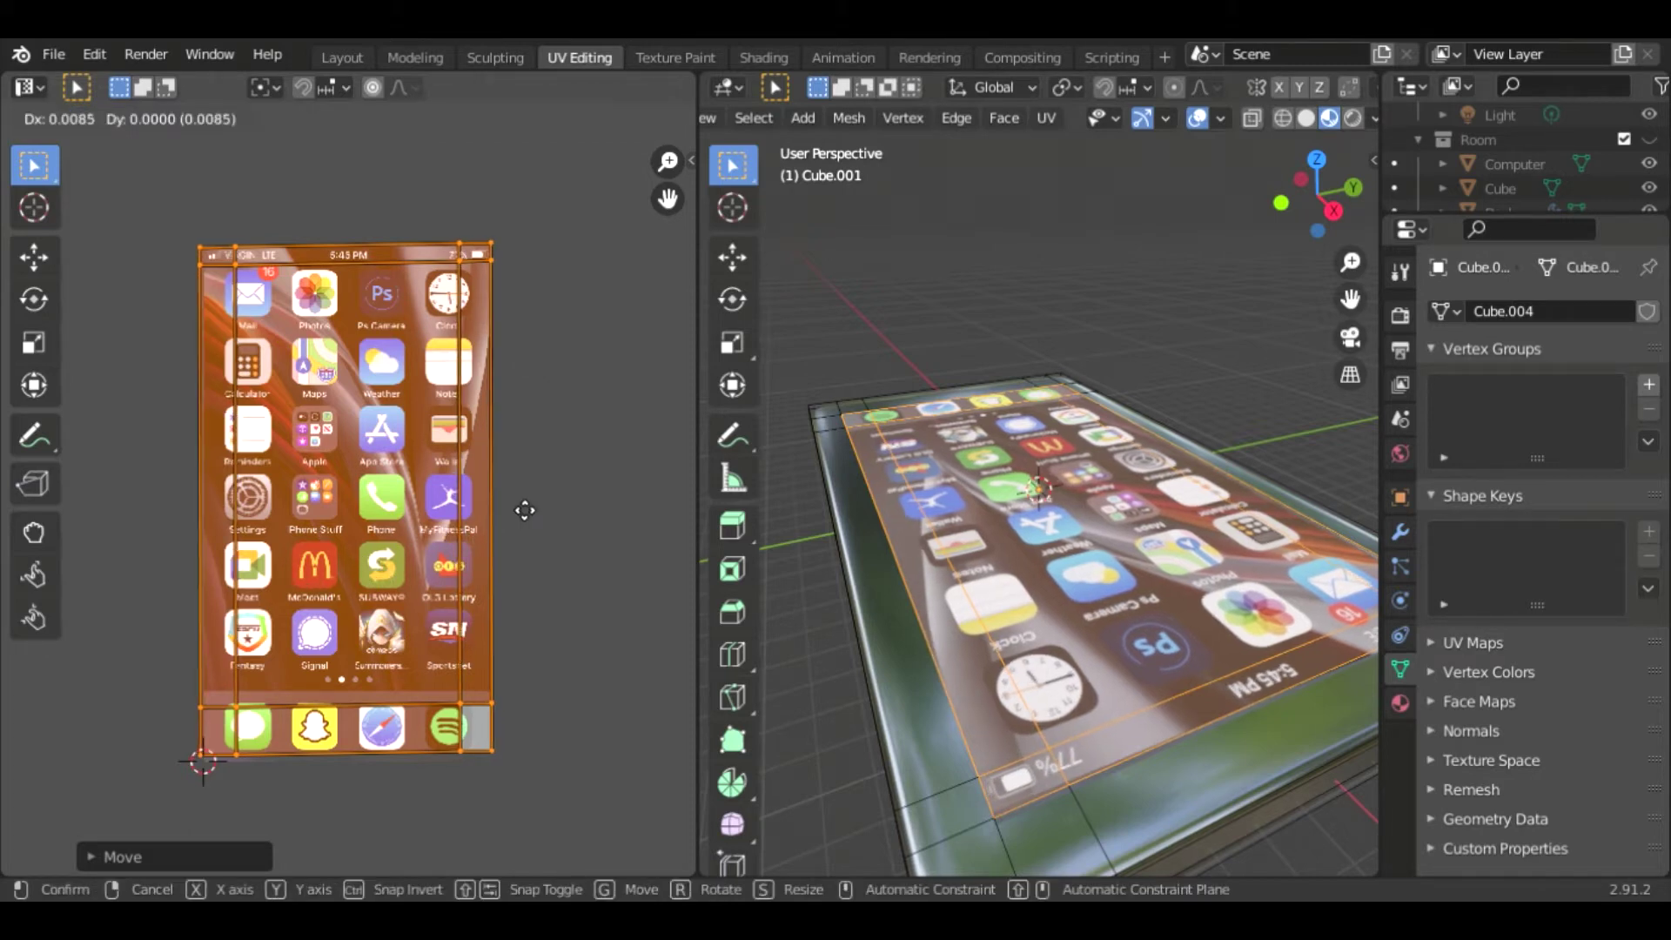
click(515, 510)
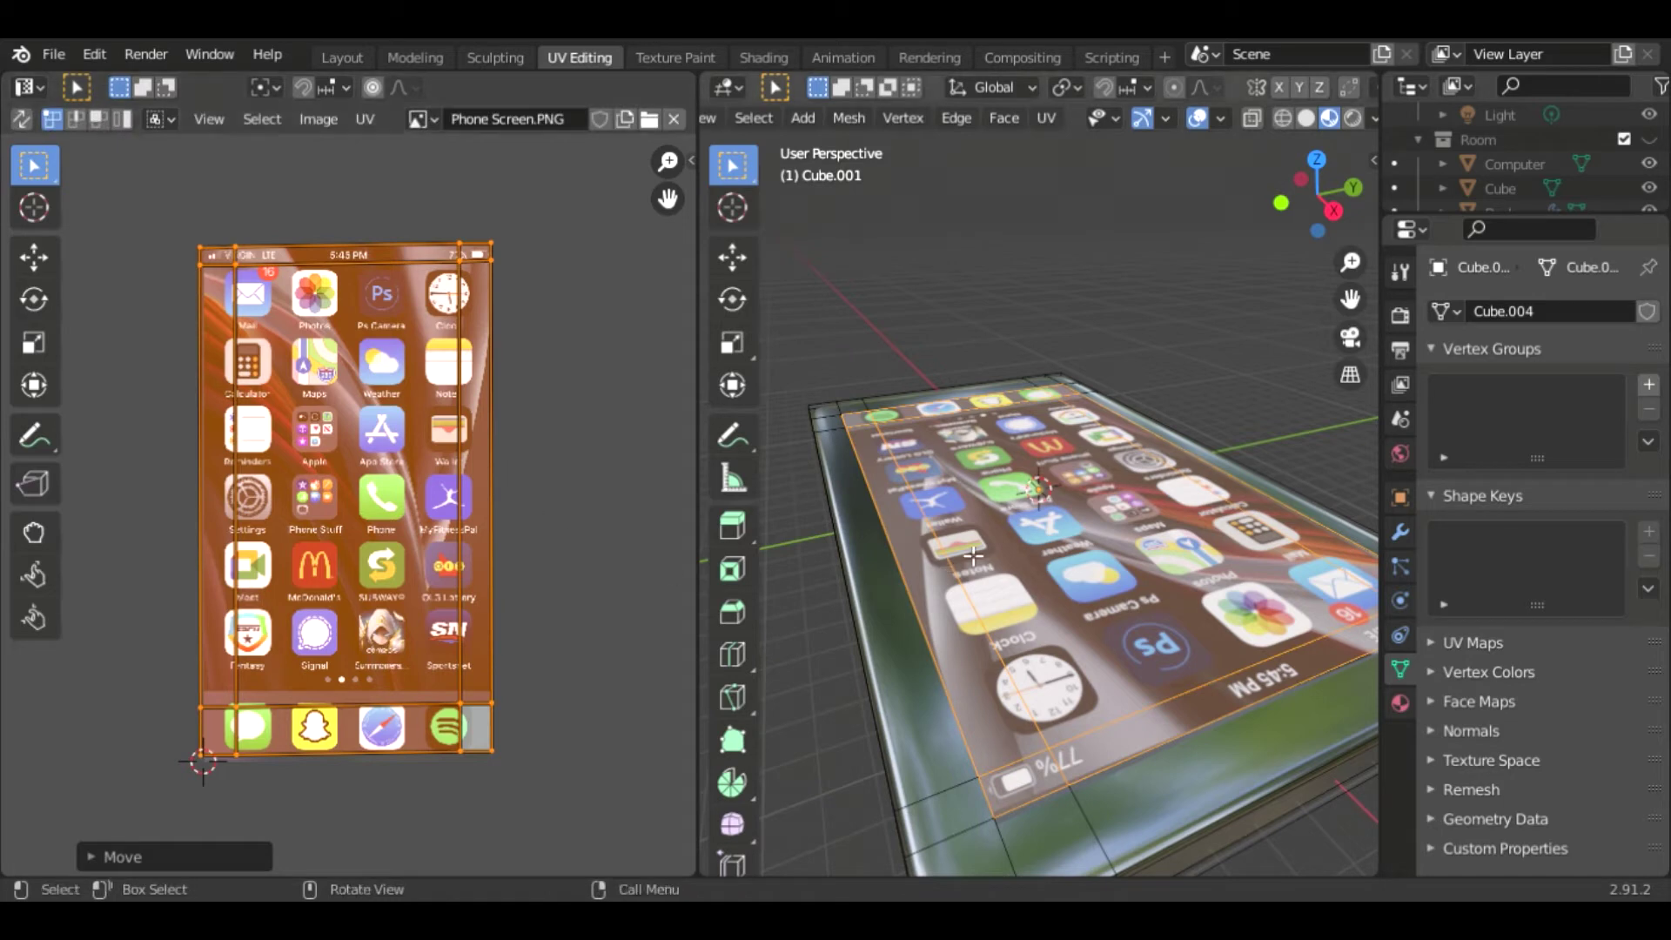
middle_drag(910, 443, 1160, 544)
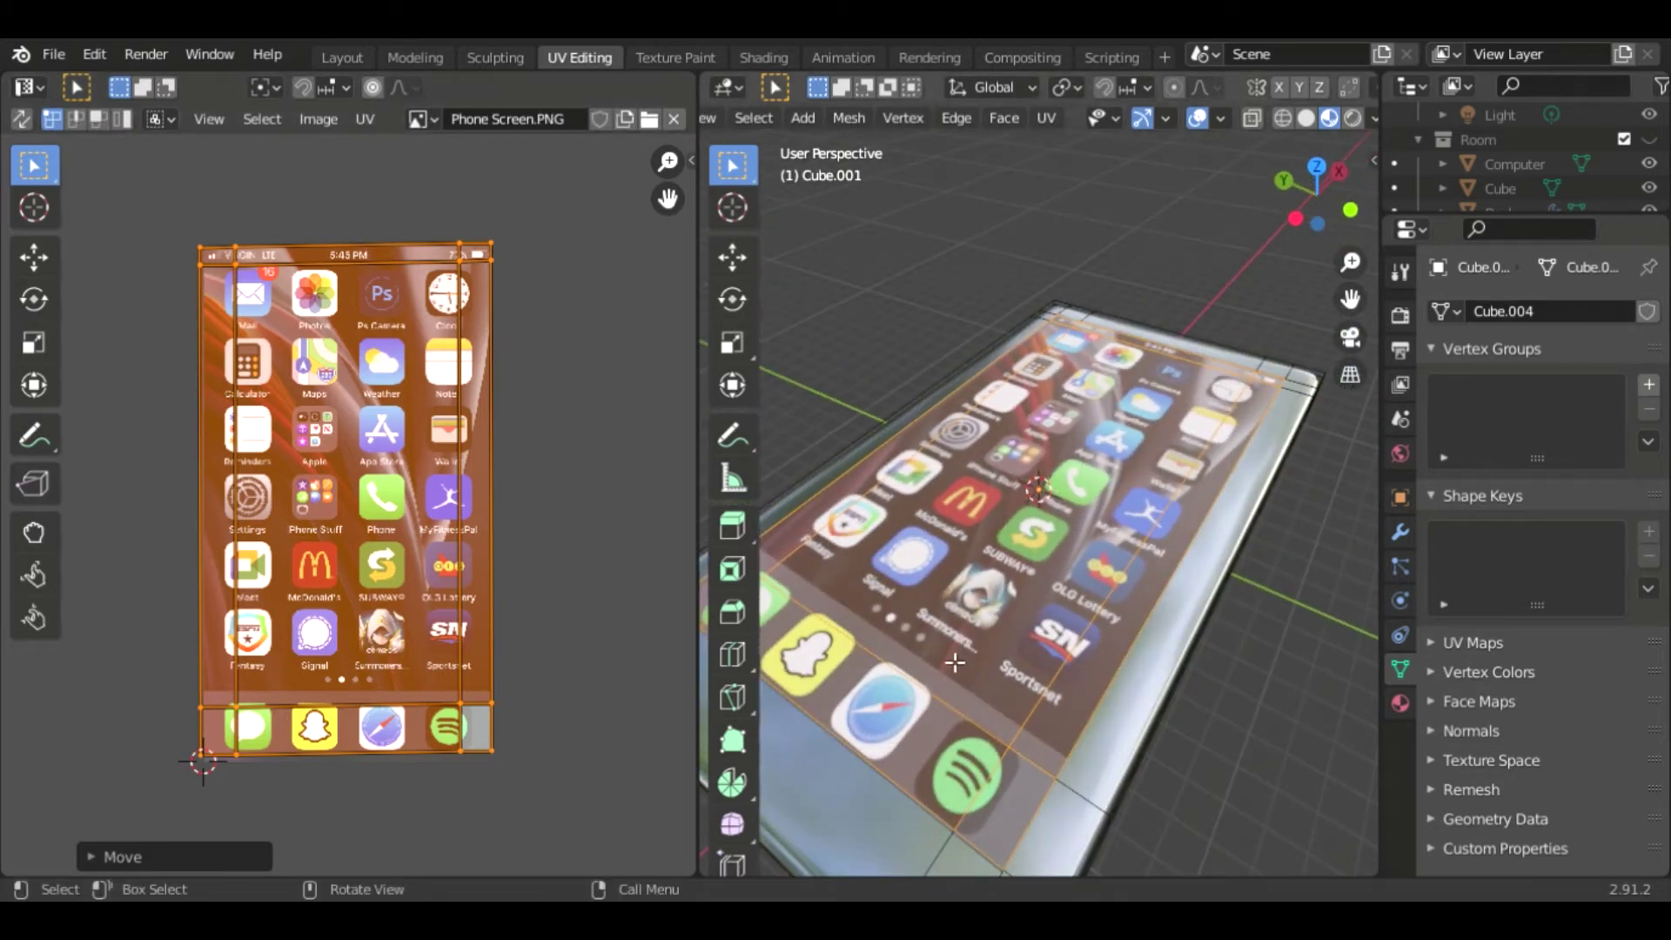
key(s)
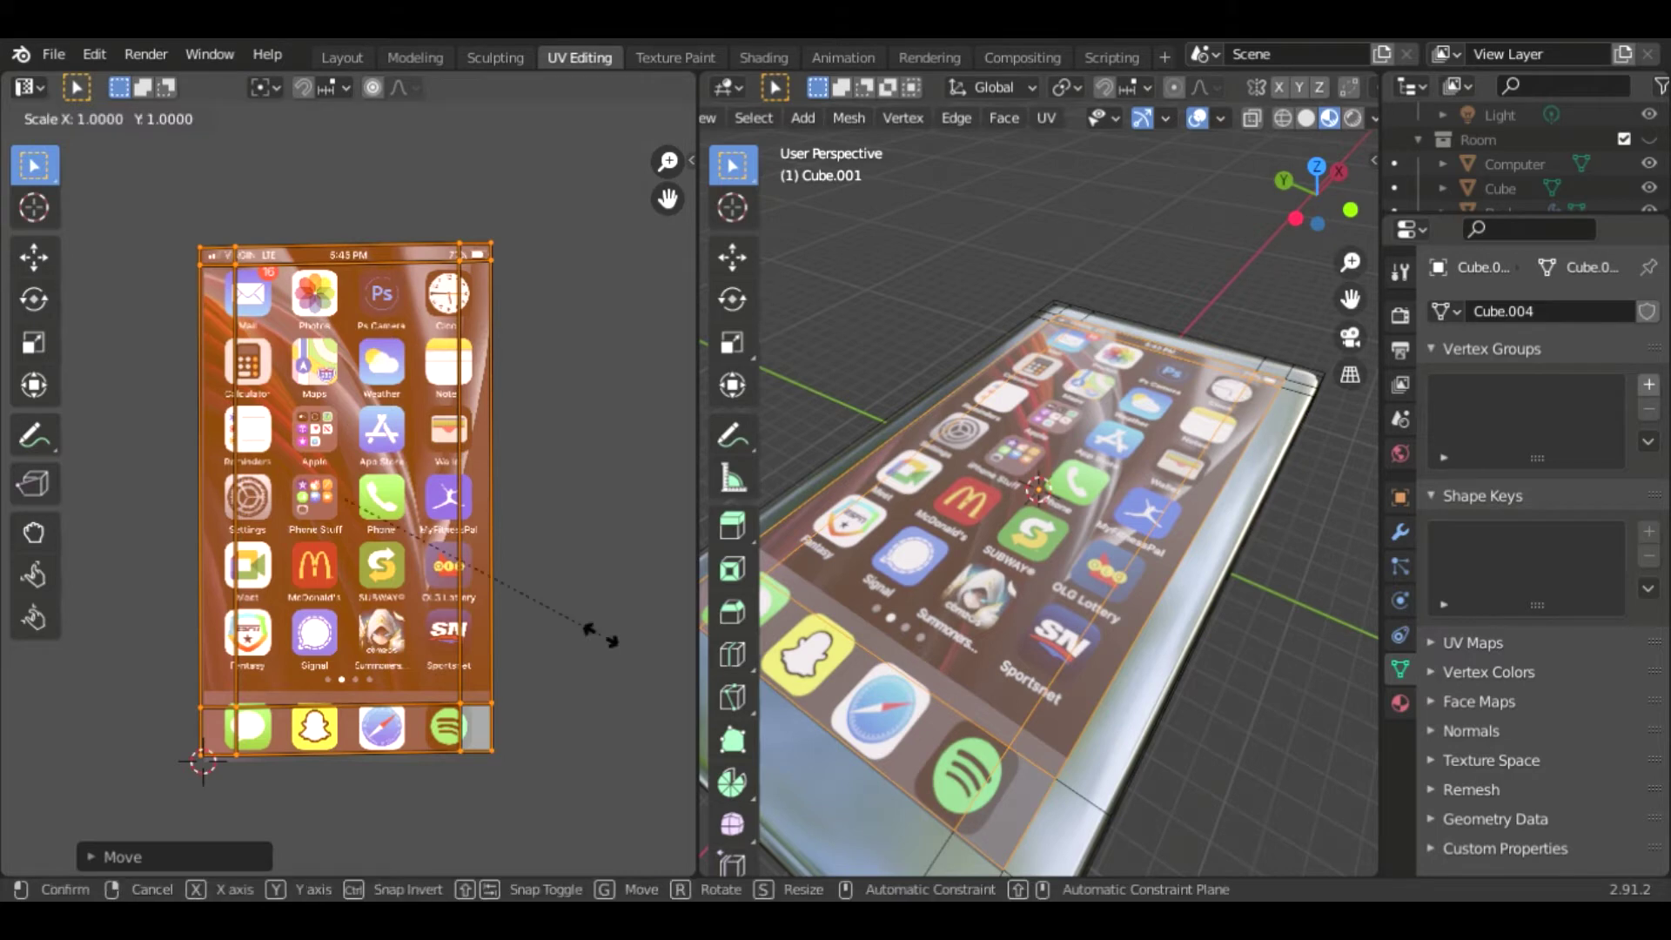
key(y)
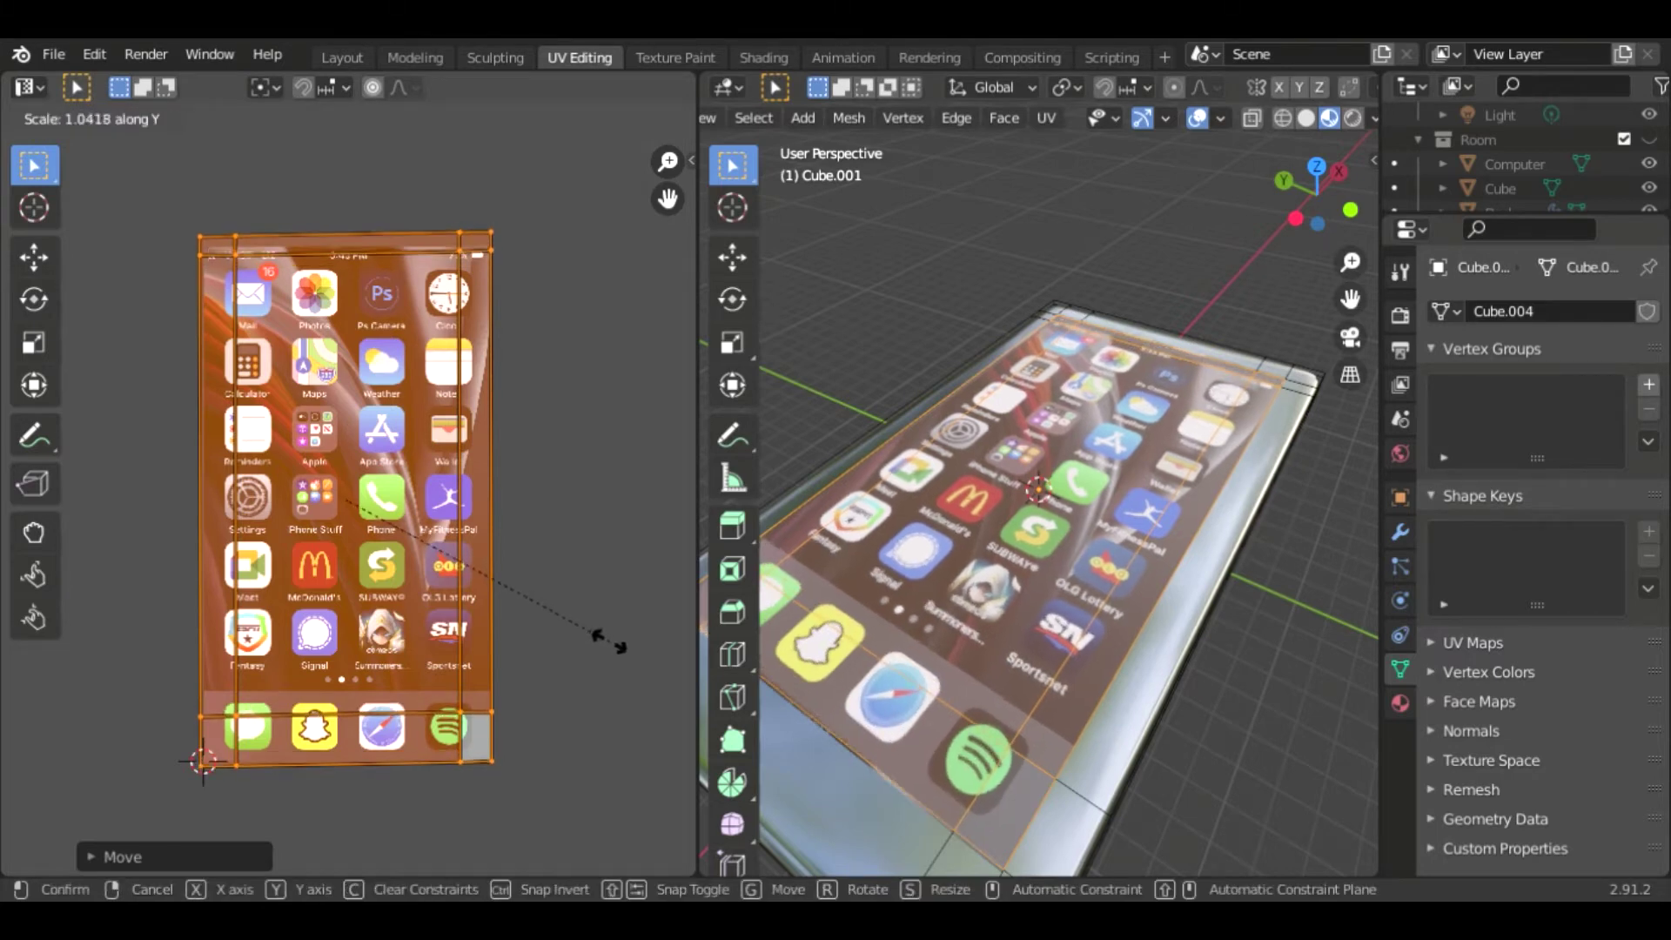
click(606, 641)
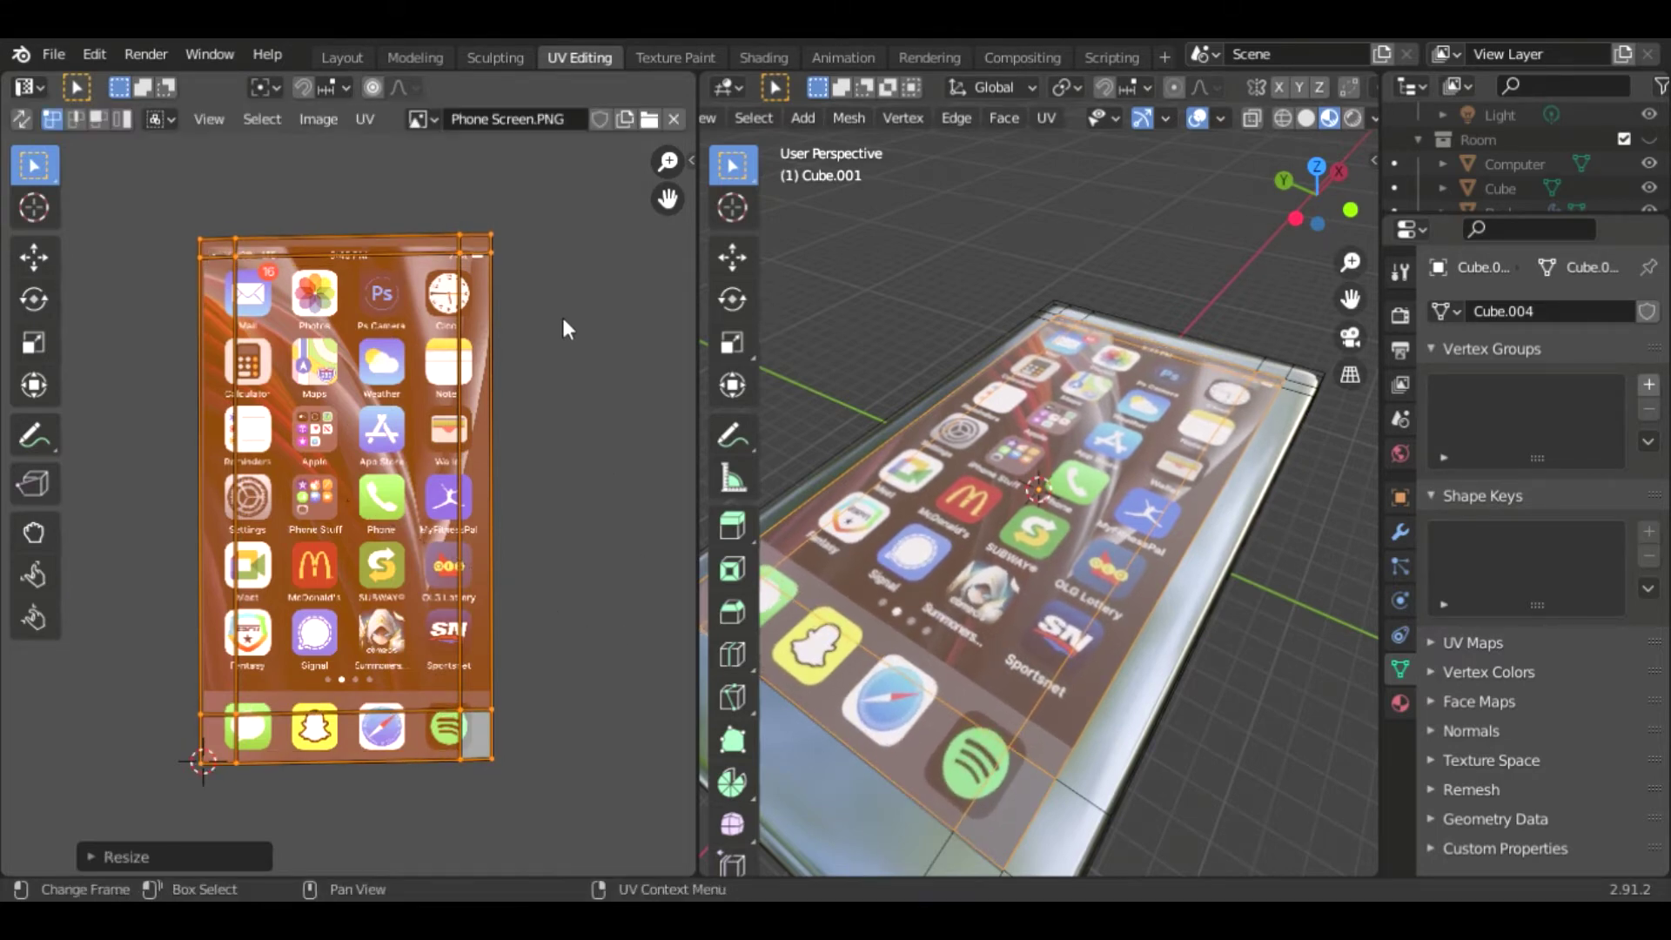
Spread out the PhoneScreen shader nodes in Shading and enable Bloom in Eevee render settings.
click(764, 56)
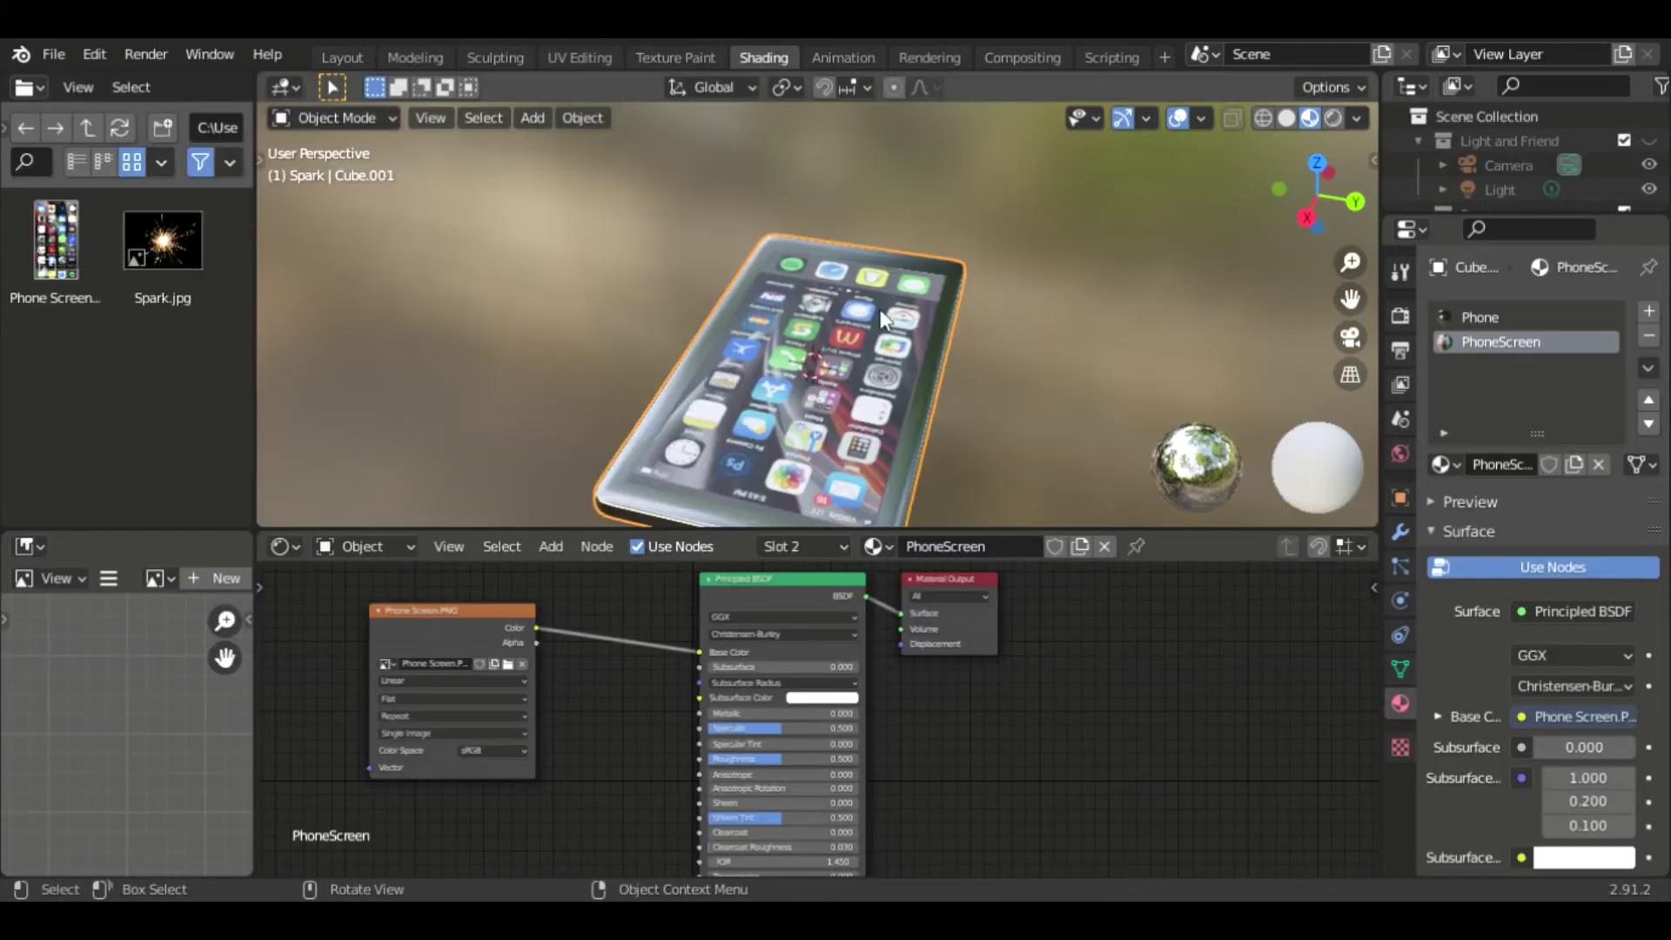
middle_drag(767, 400, 650, 330)
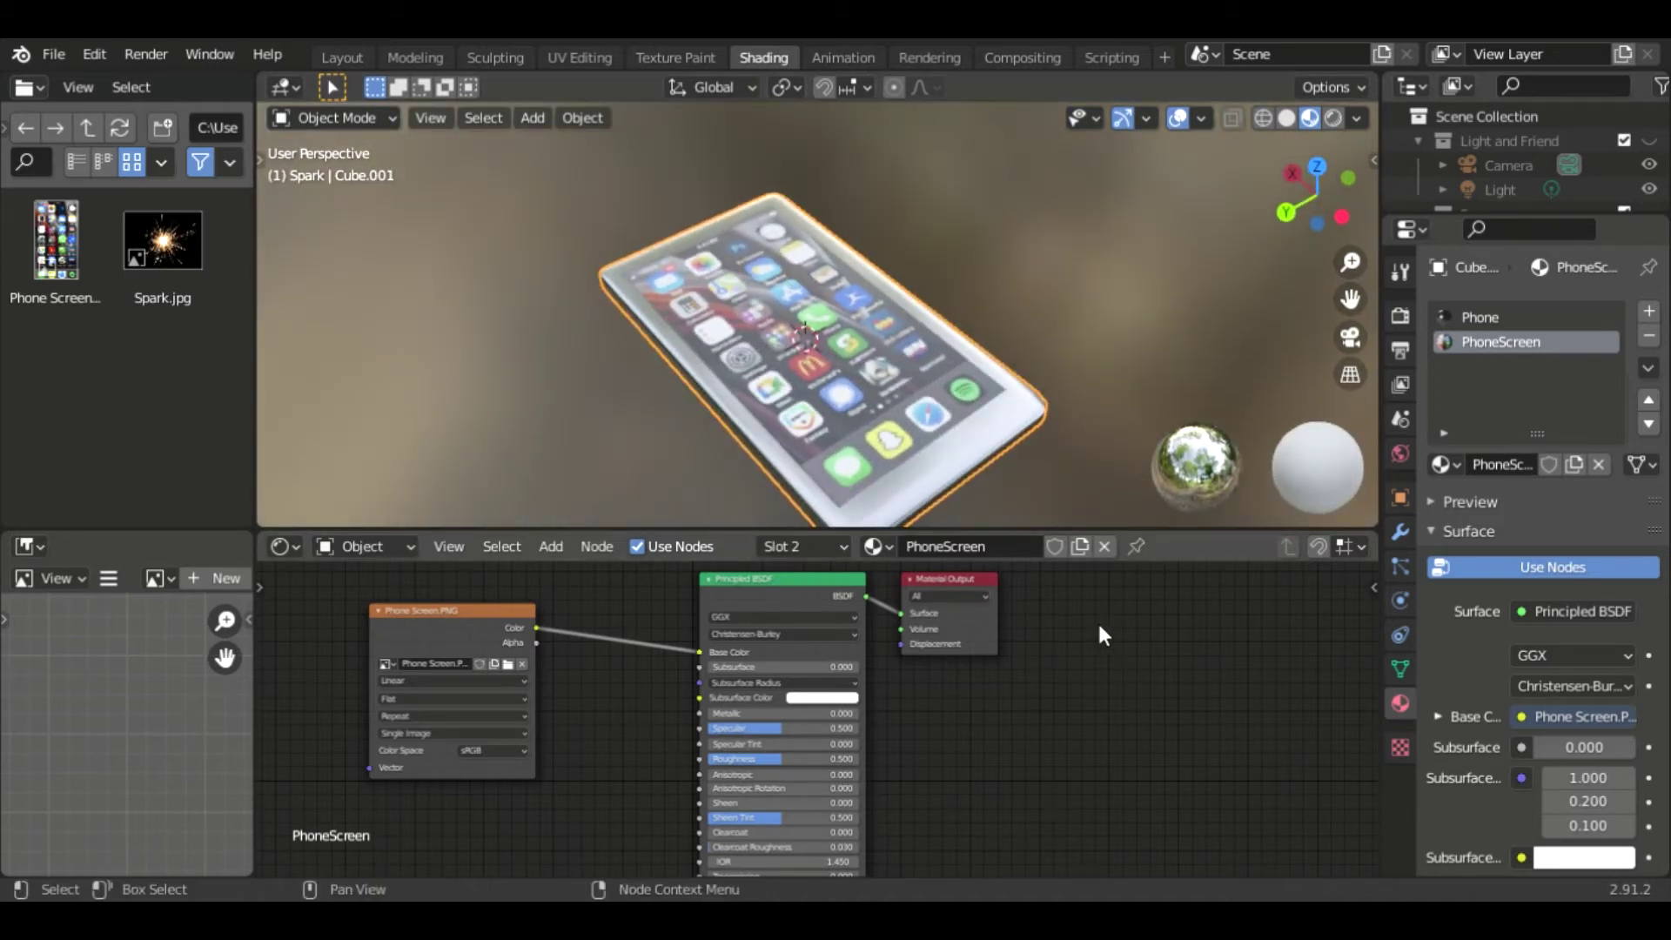
drag(922, 576, 1063, 585)
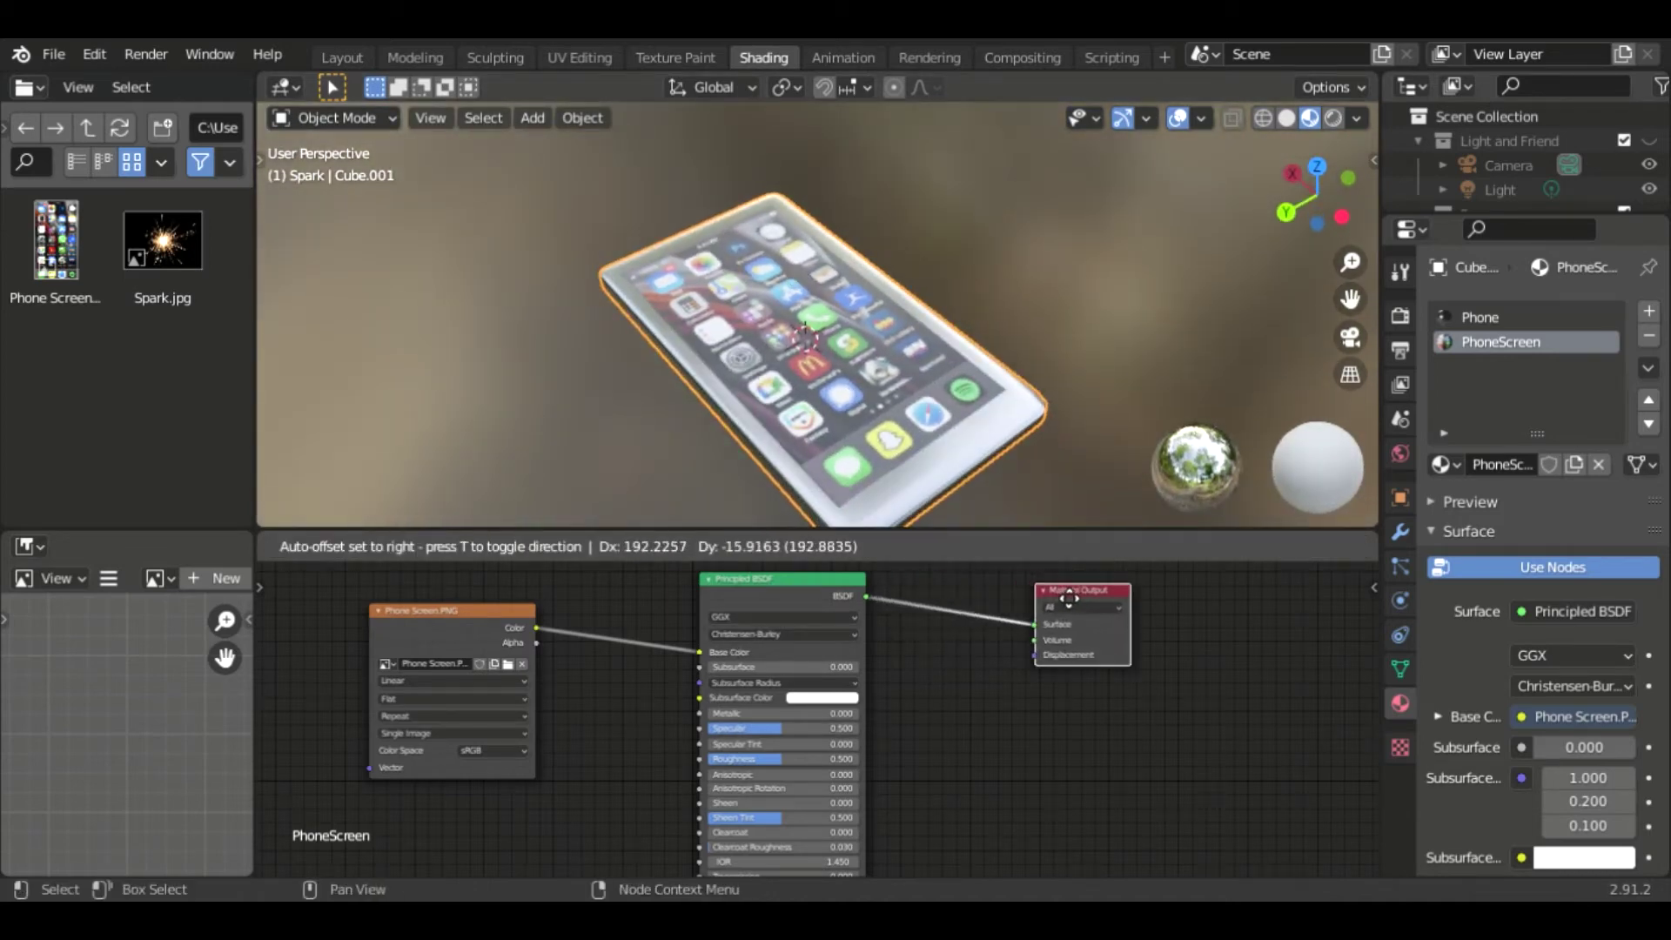
drag(754, 580, 797, 584)
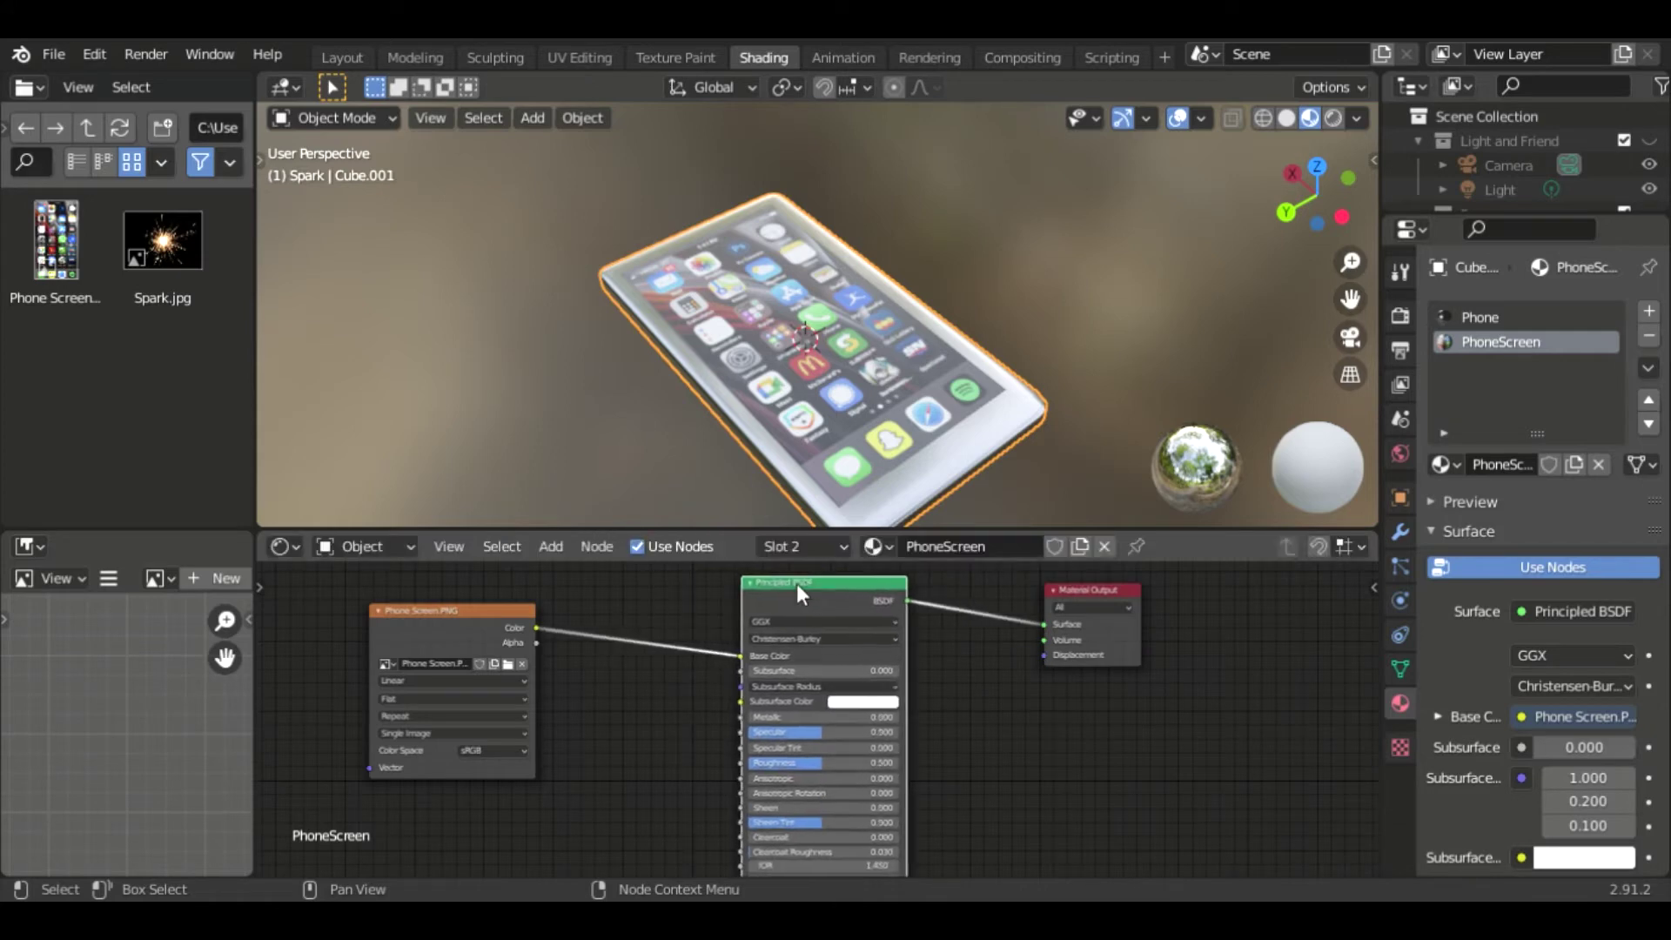
scroll(1009, 642, down, 1)
middle_drag(997, 783, 981, 679)
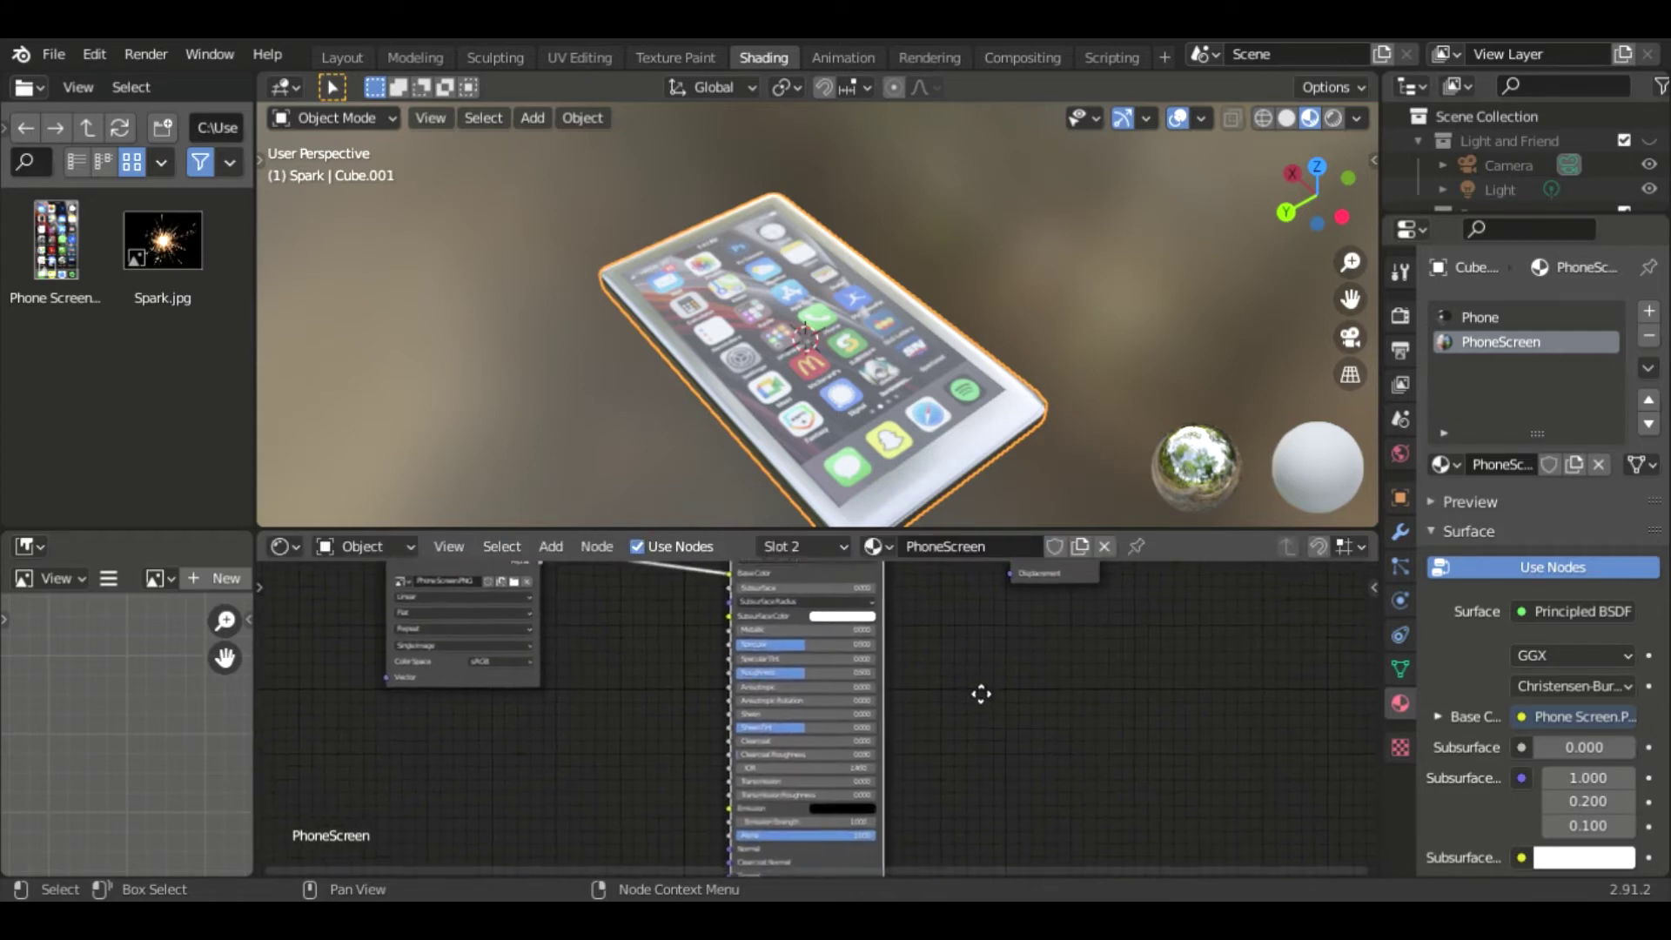
click(1395, 320)
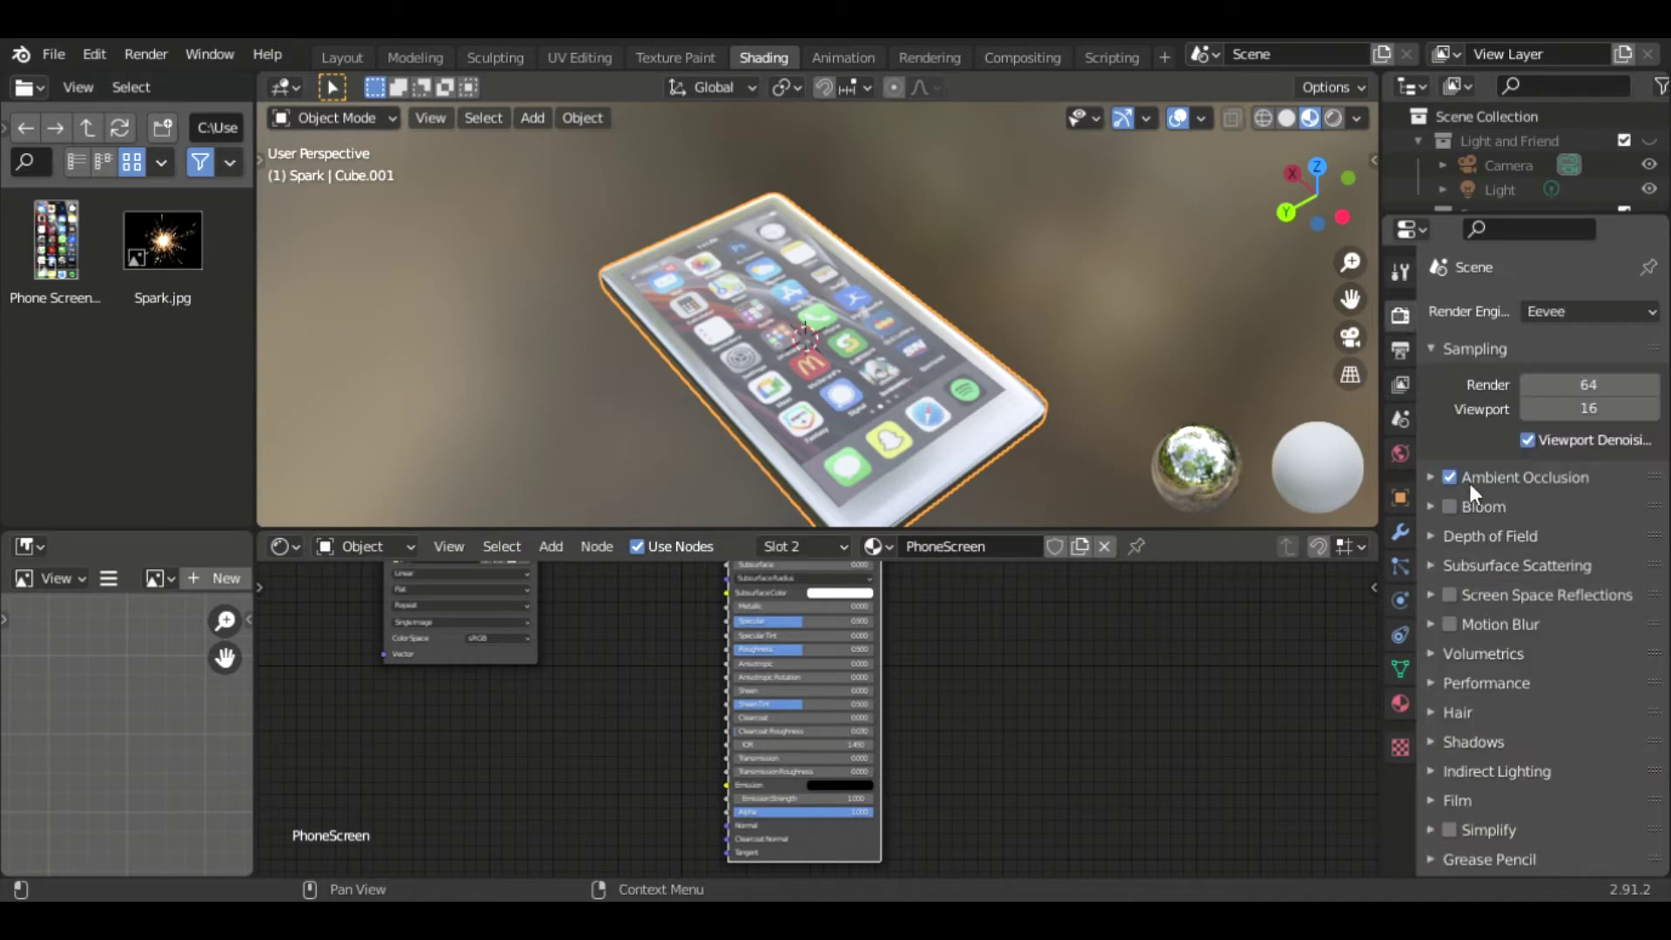
click(1450, 507)
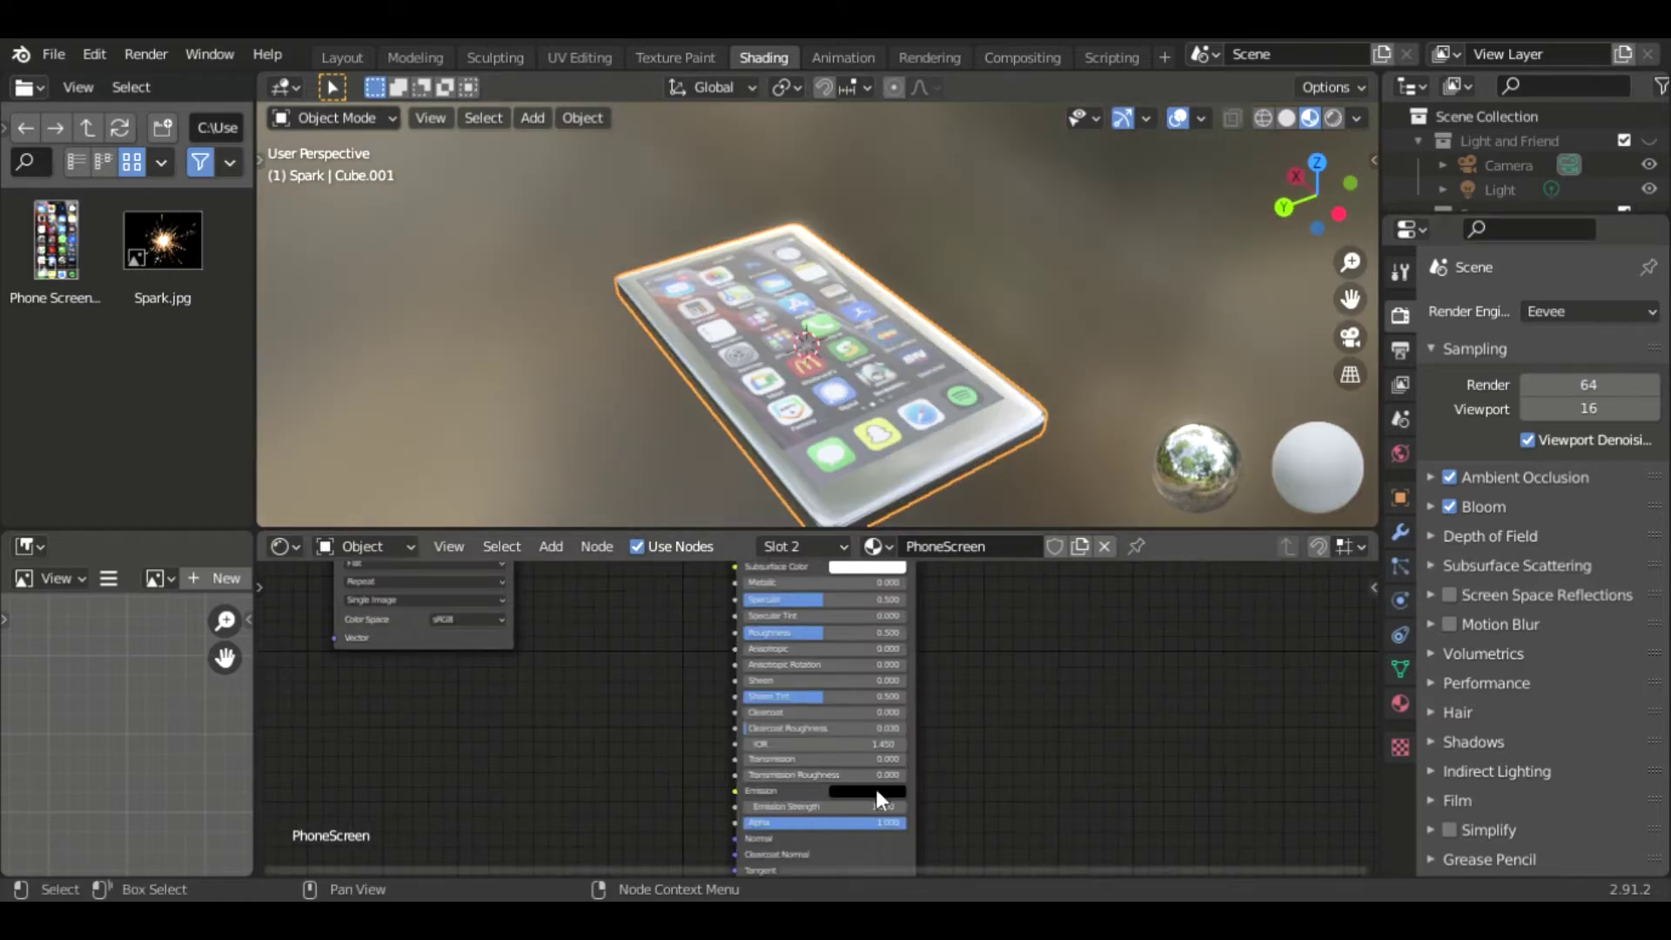
Set the PhoneScreen emission colour to white with strength around 2.
click(877, 789)
drag(961, 687, 962, 579)
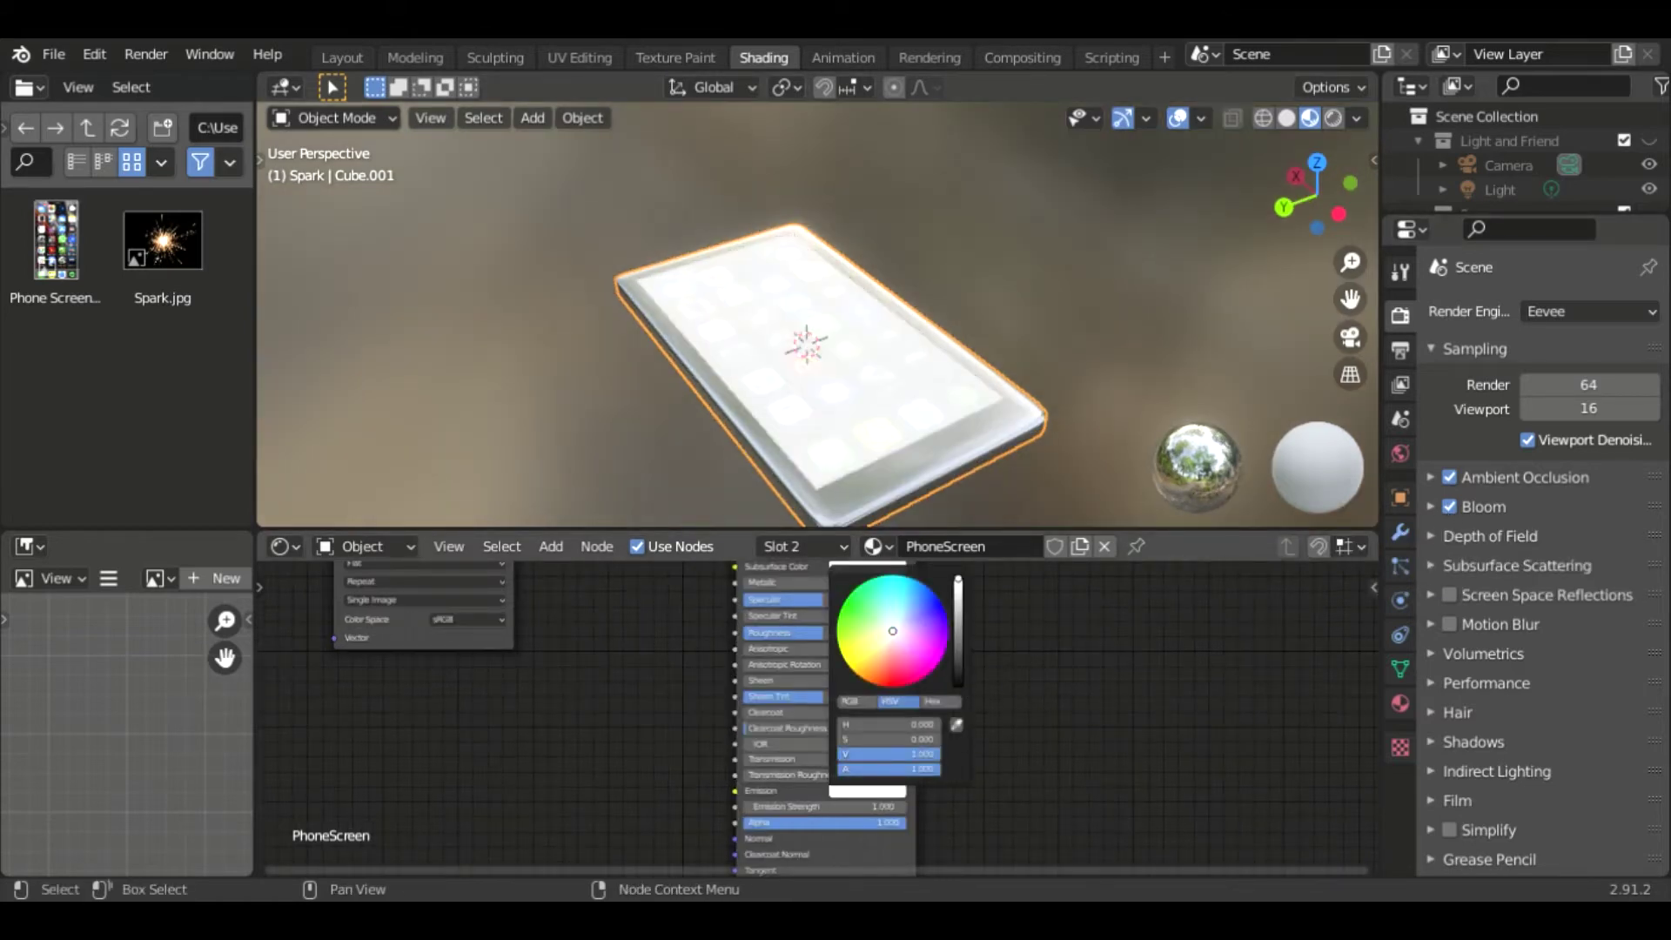
drag(811, 812, 862, 812)
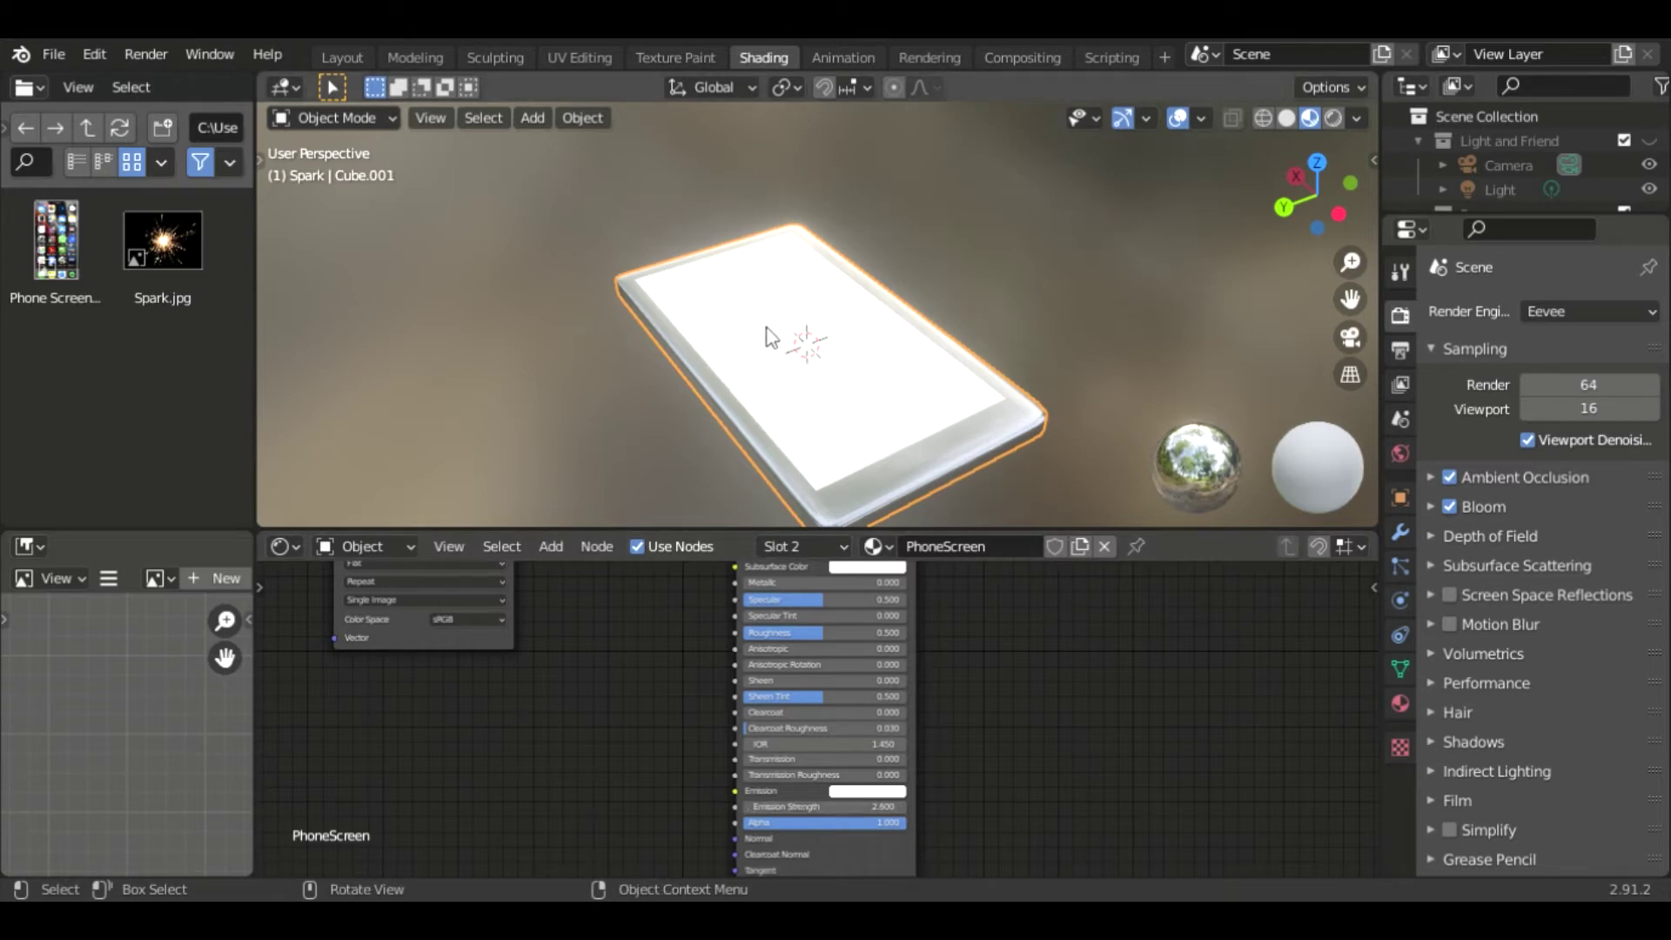
scroll(596, 671, down, 1)
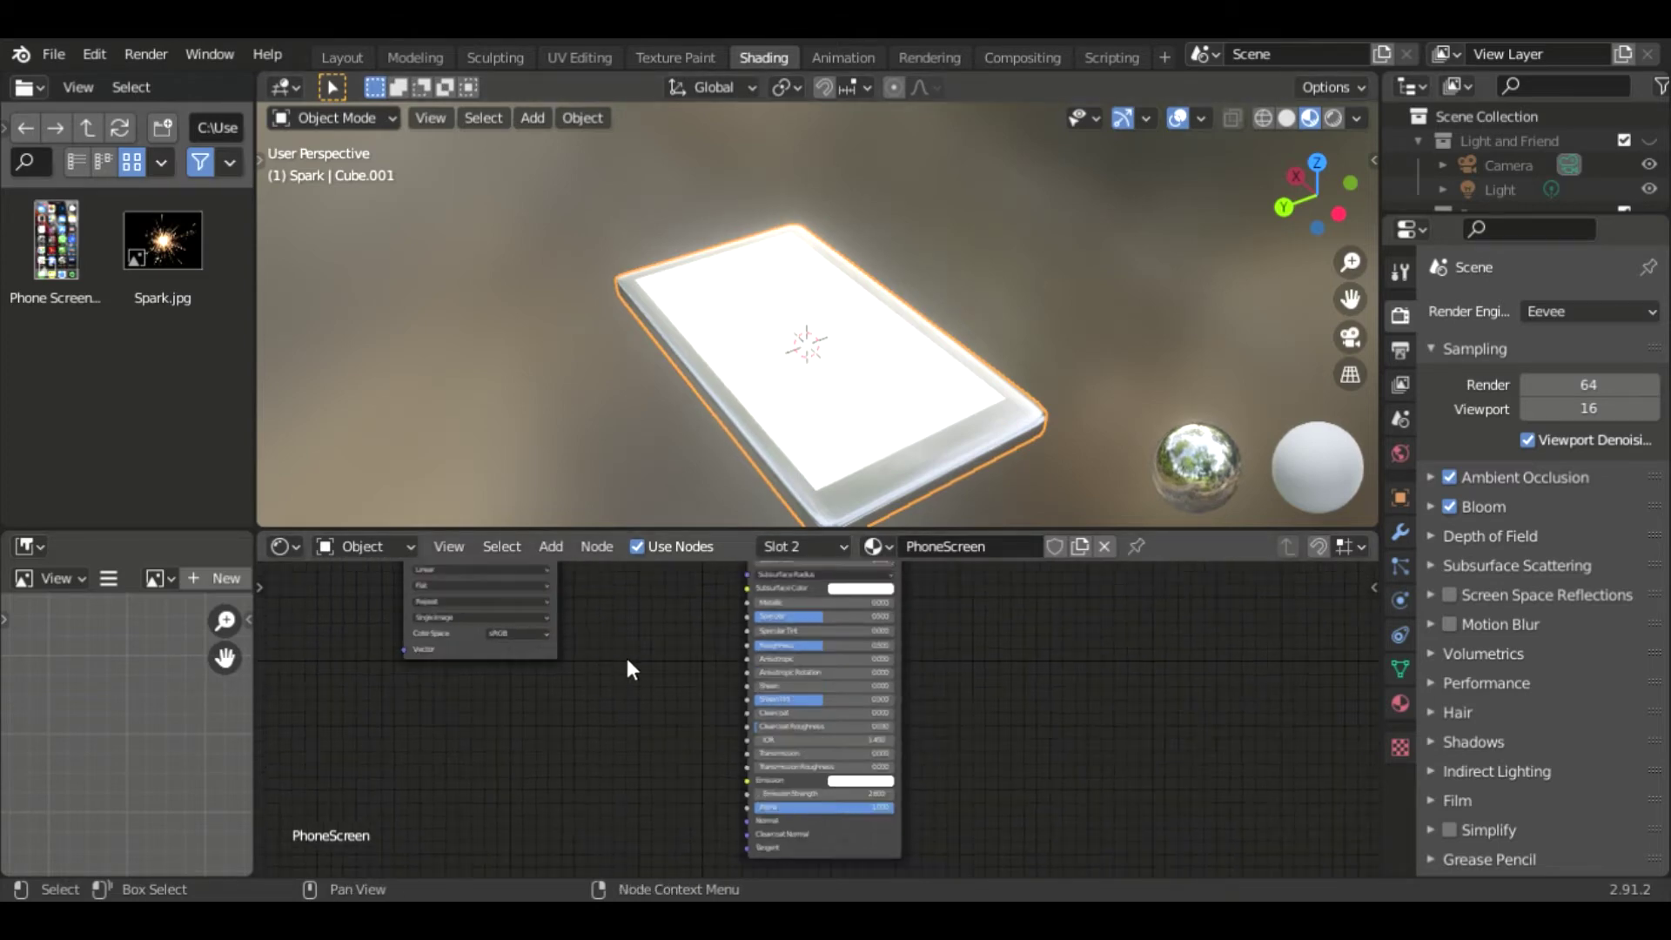
Link the screen image into the Emission input and set Emission Strength to 5.
middle_drag(626, 654, 622, 717)
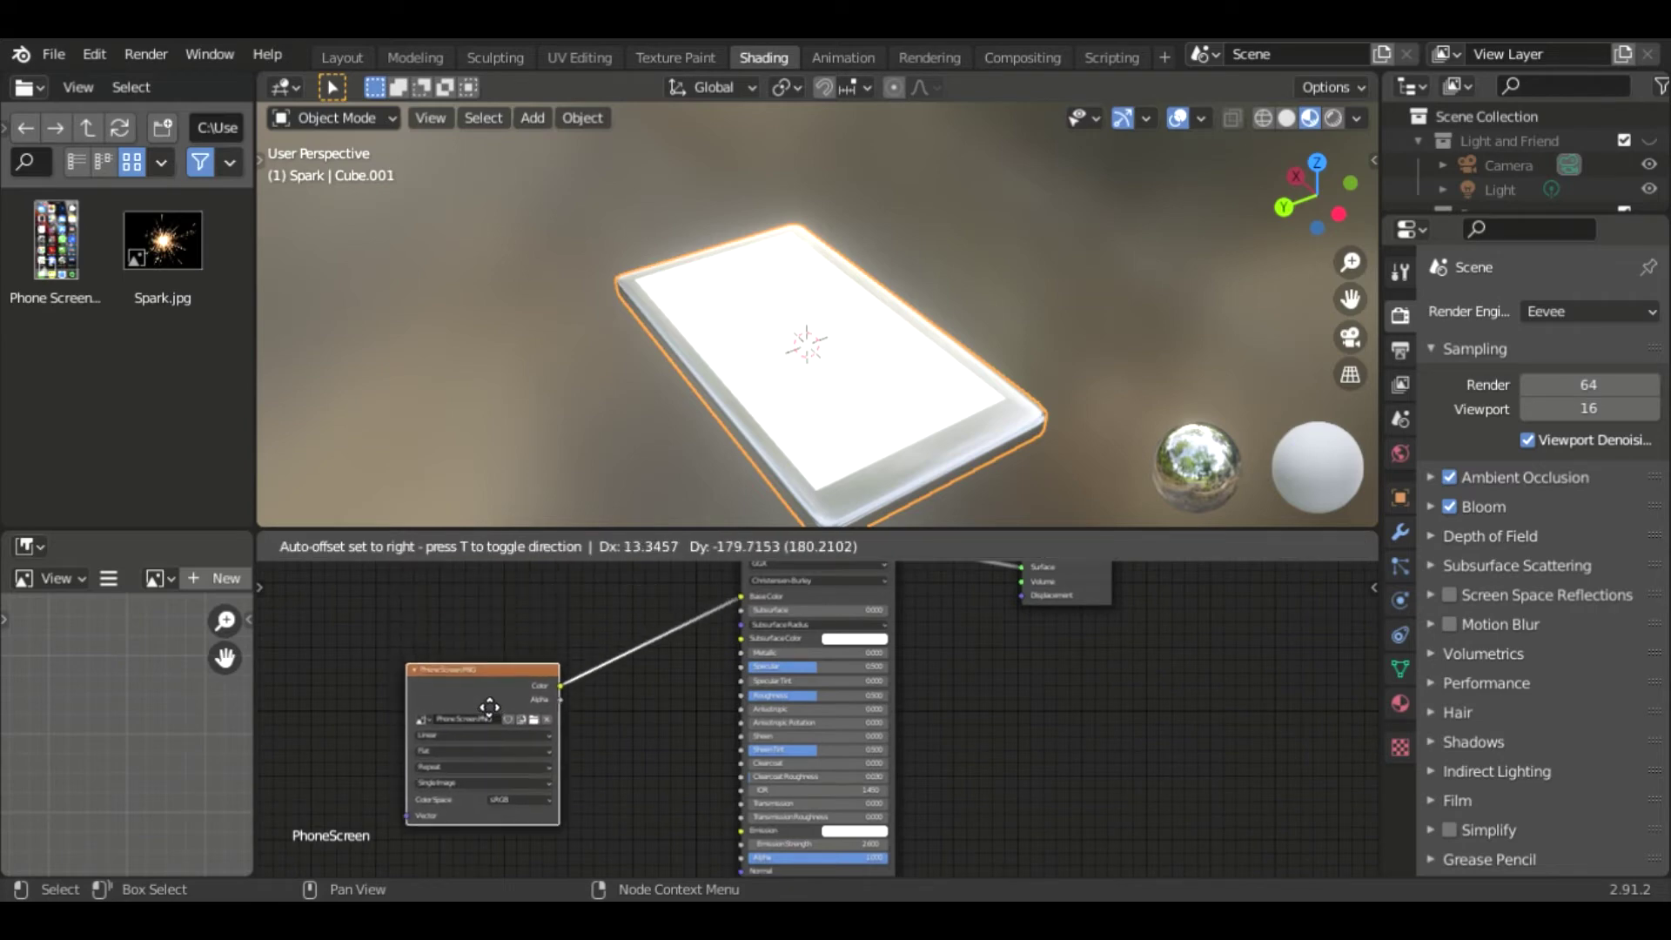
drag(470, 590, 510, 683)
middle_drag(635, 723, 632, 700)
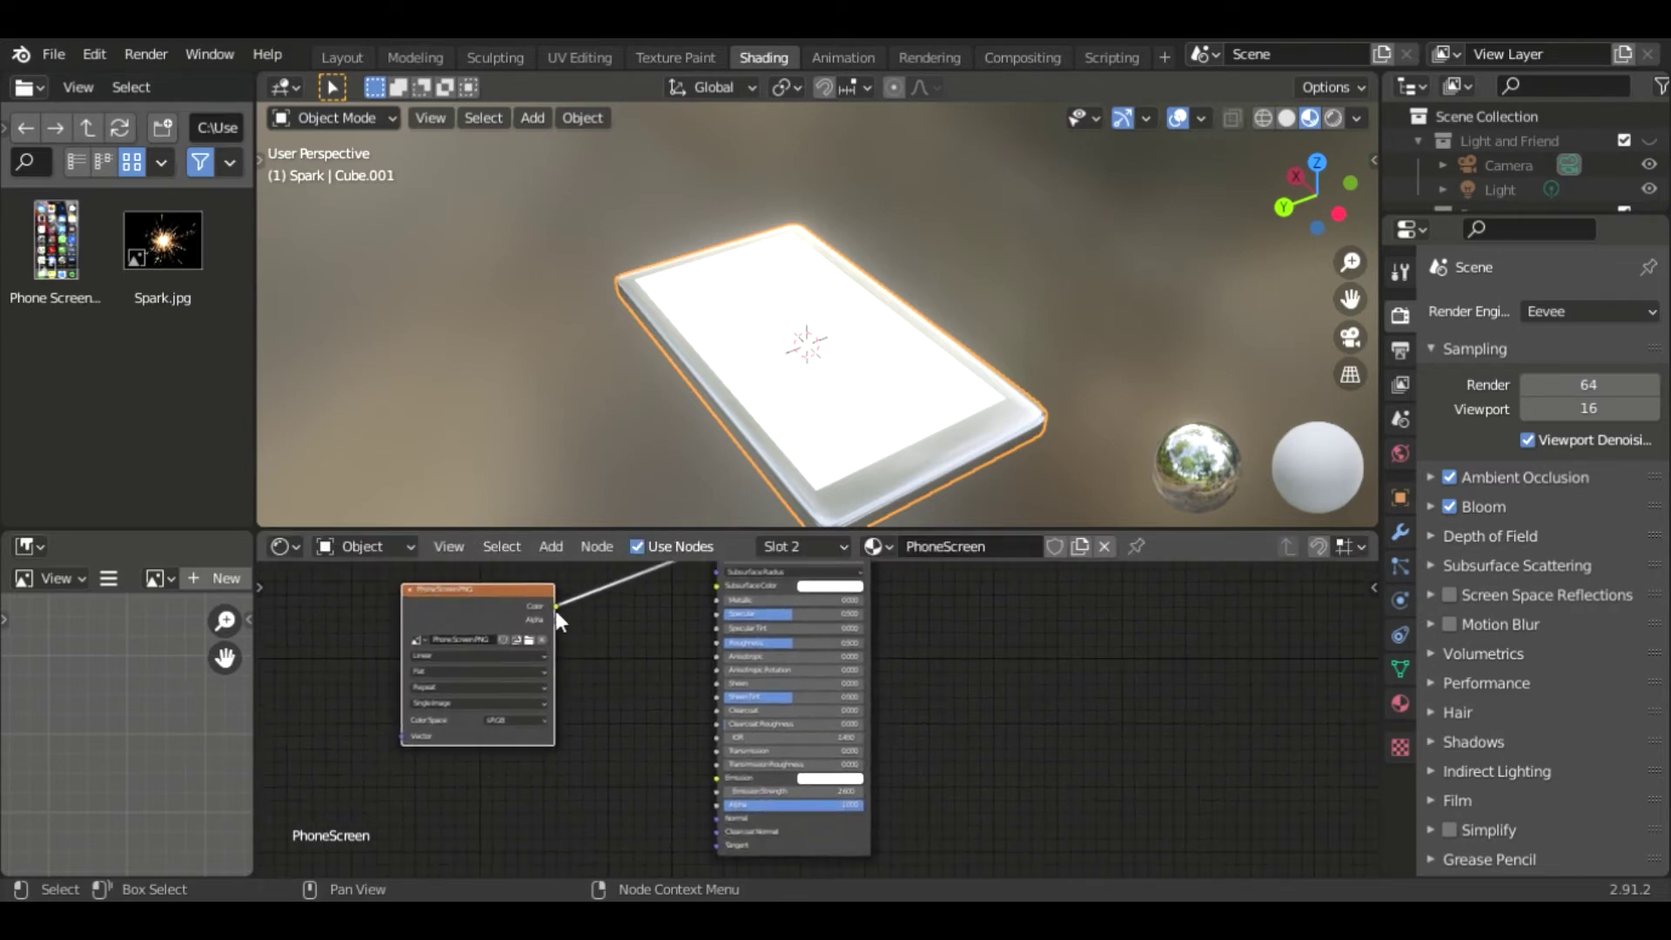
drag(555, 607, 716, 779)
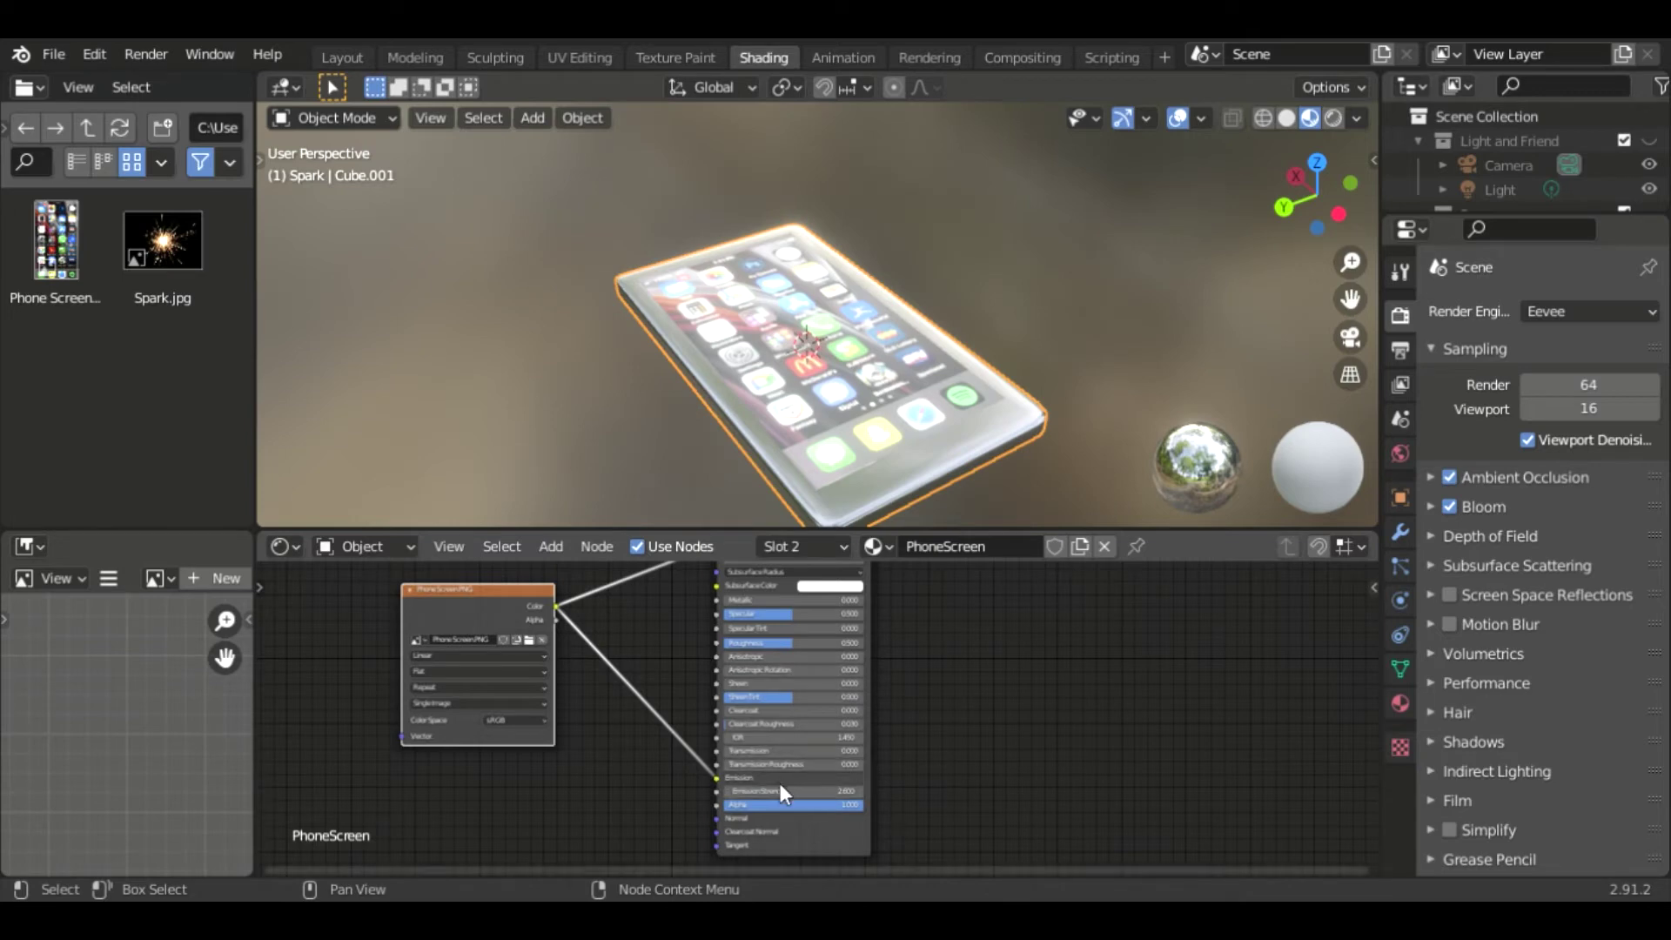
drag(780, 788, 787, 792)
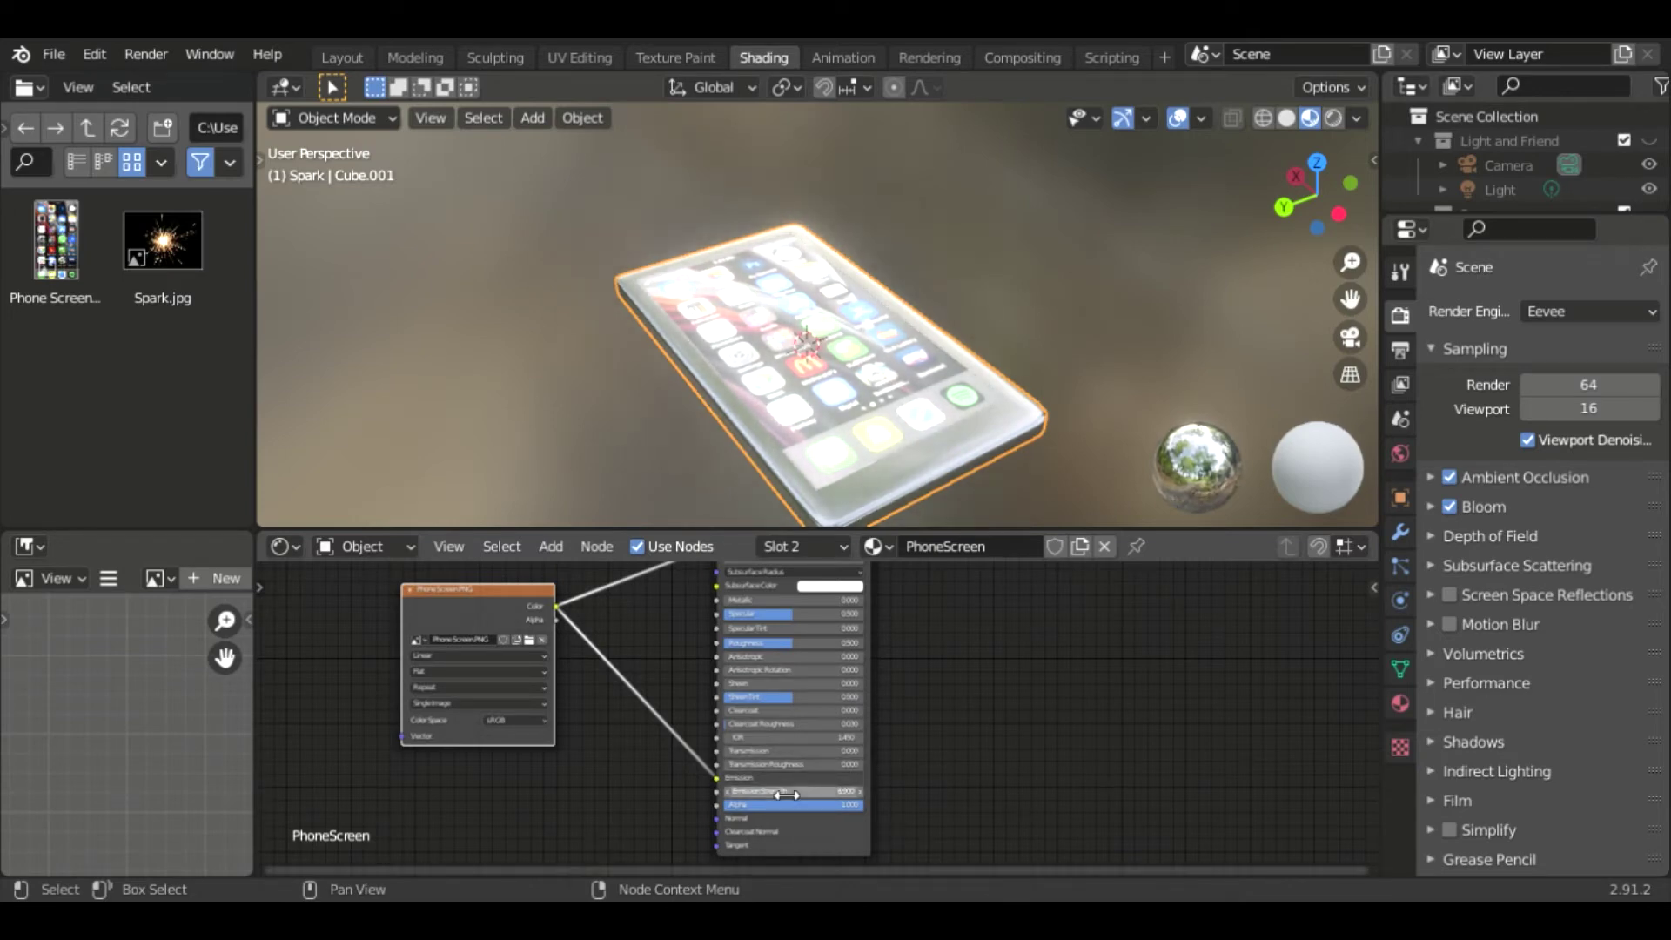
drag(787, 795, 889, 794)
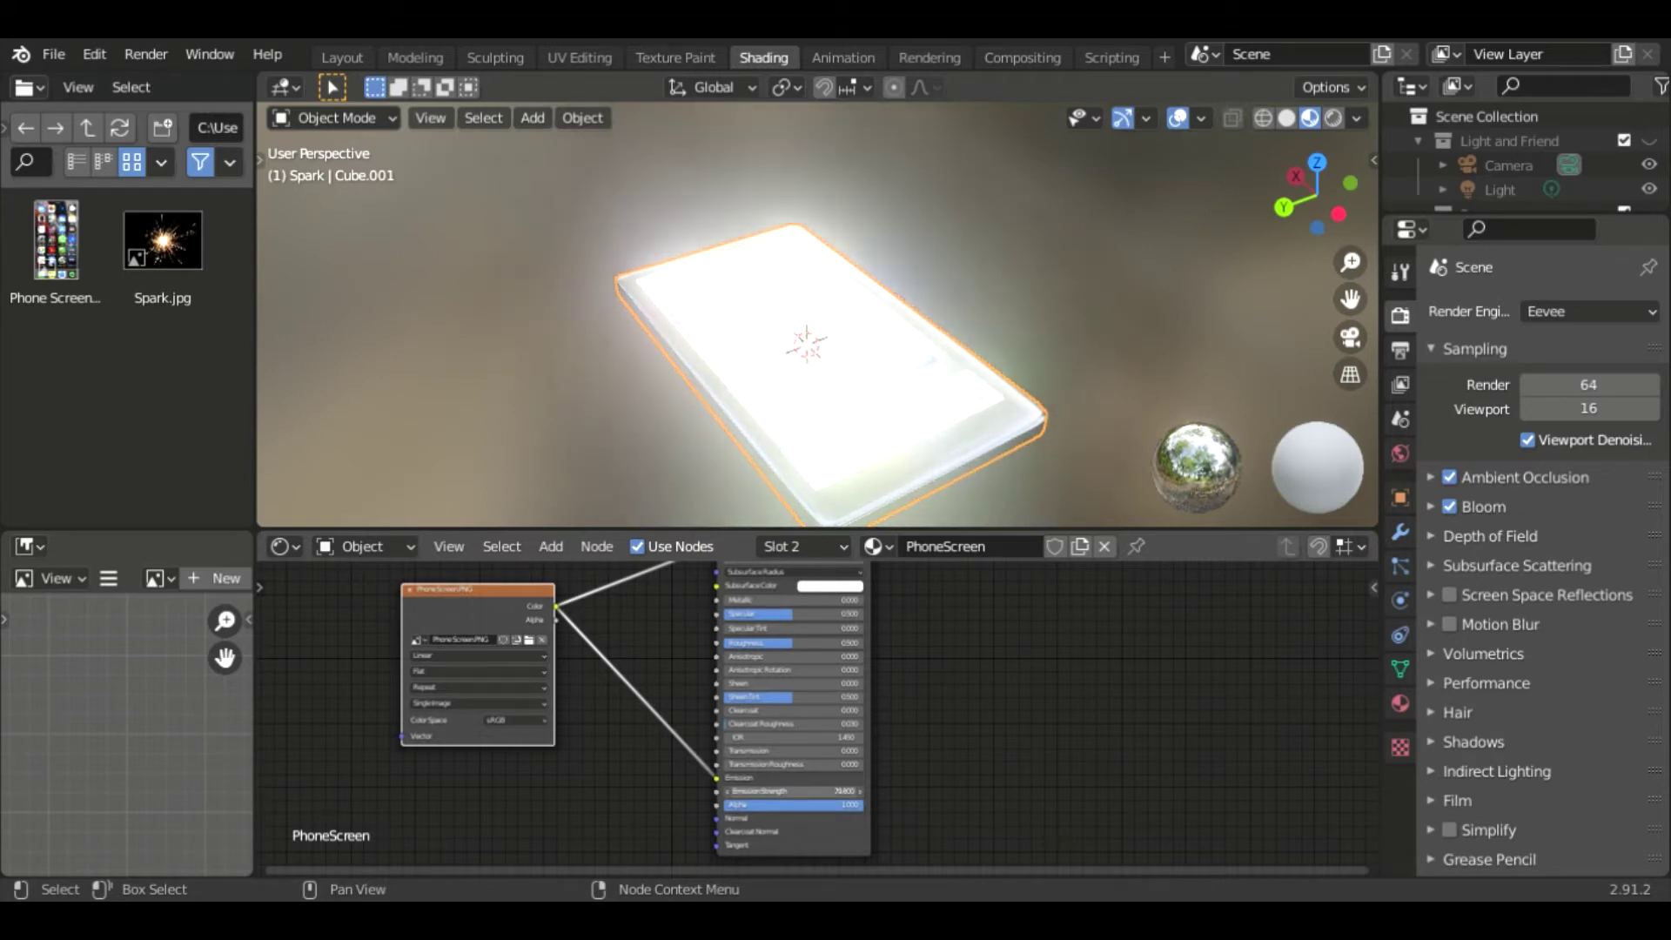
drag(889, 794, 790, 795)
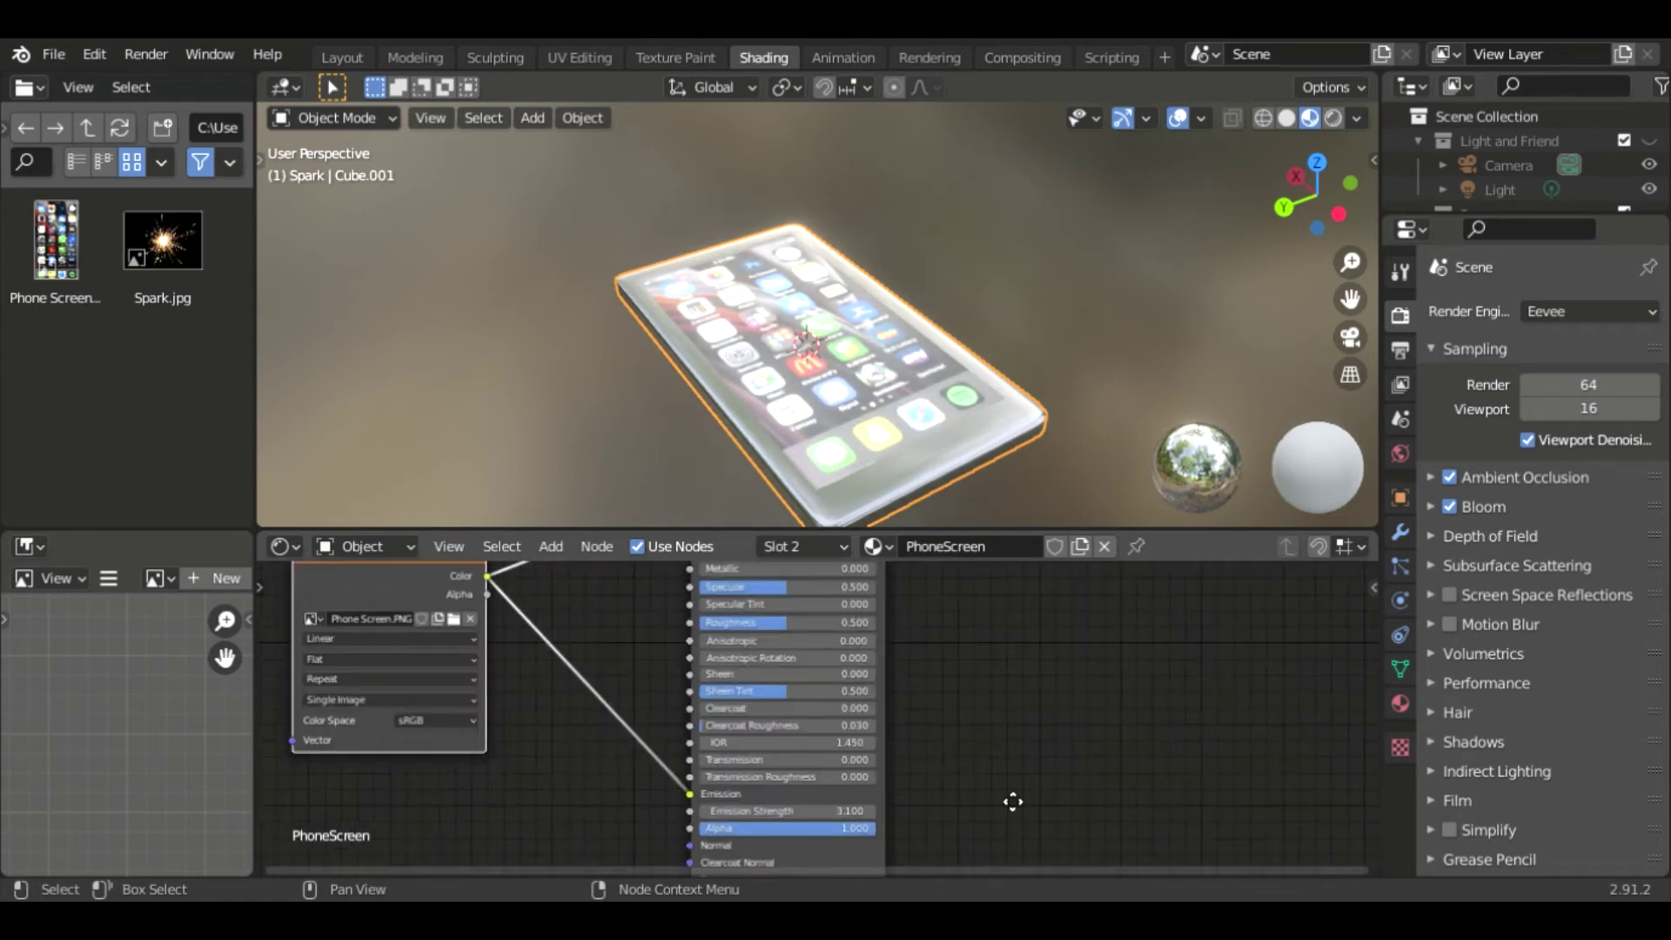
scroll(884, 717, up, 2)
click(823, 744)
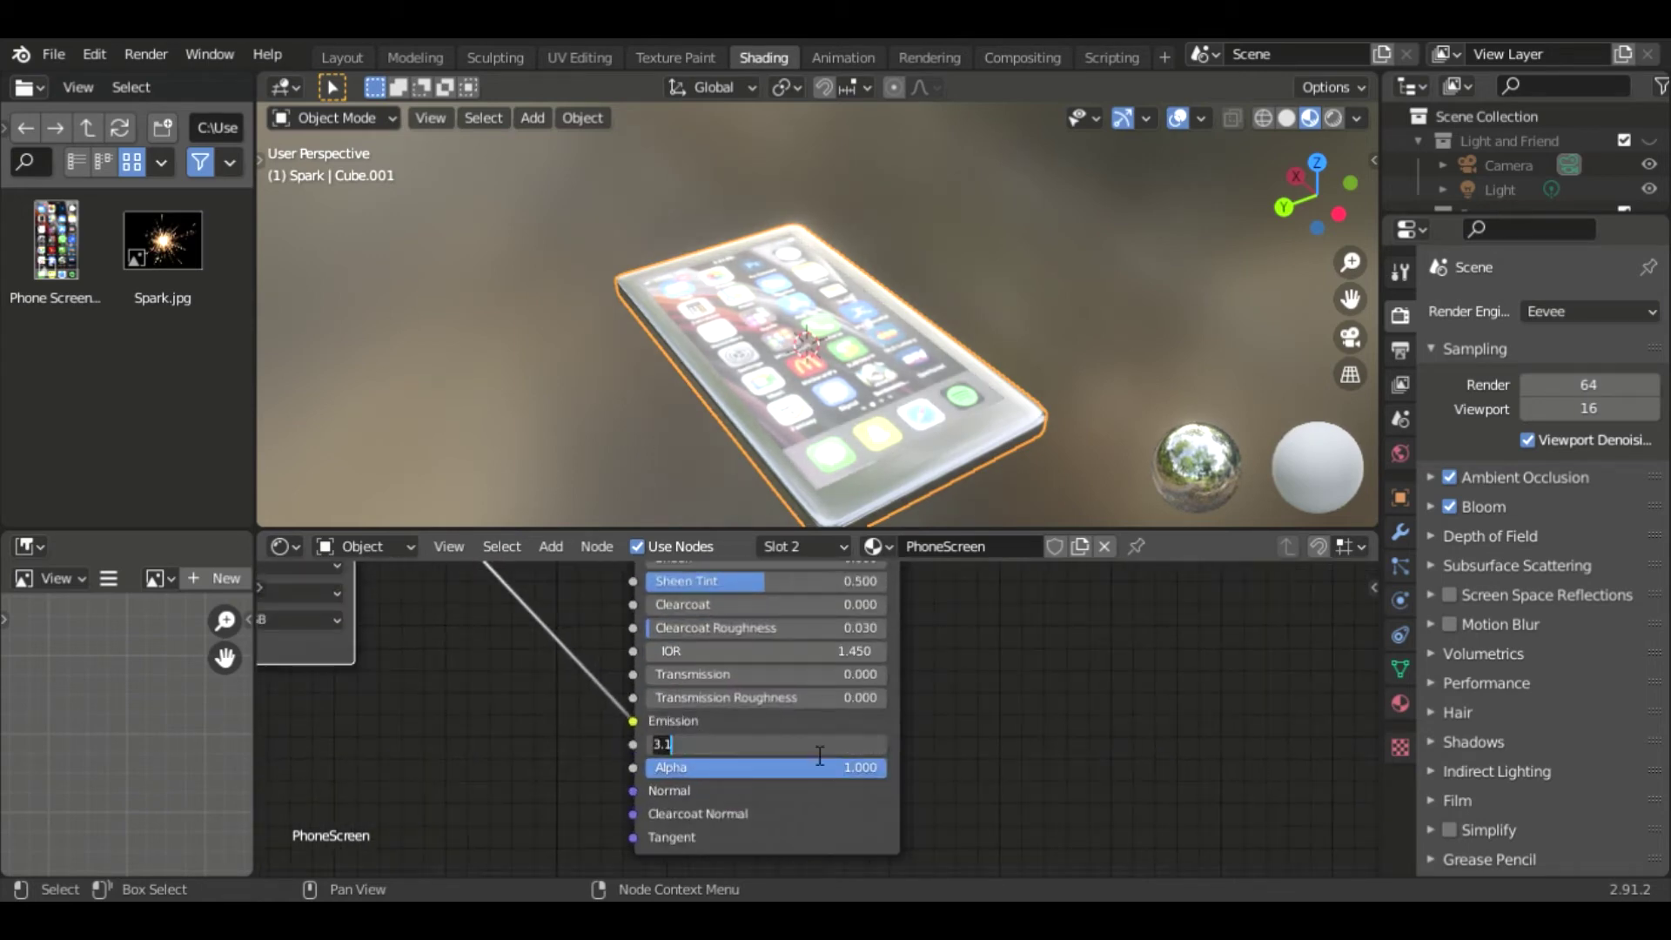
text(5)
key(Return)
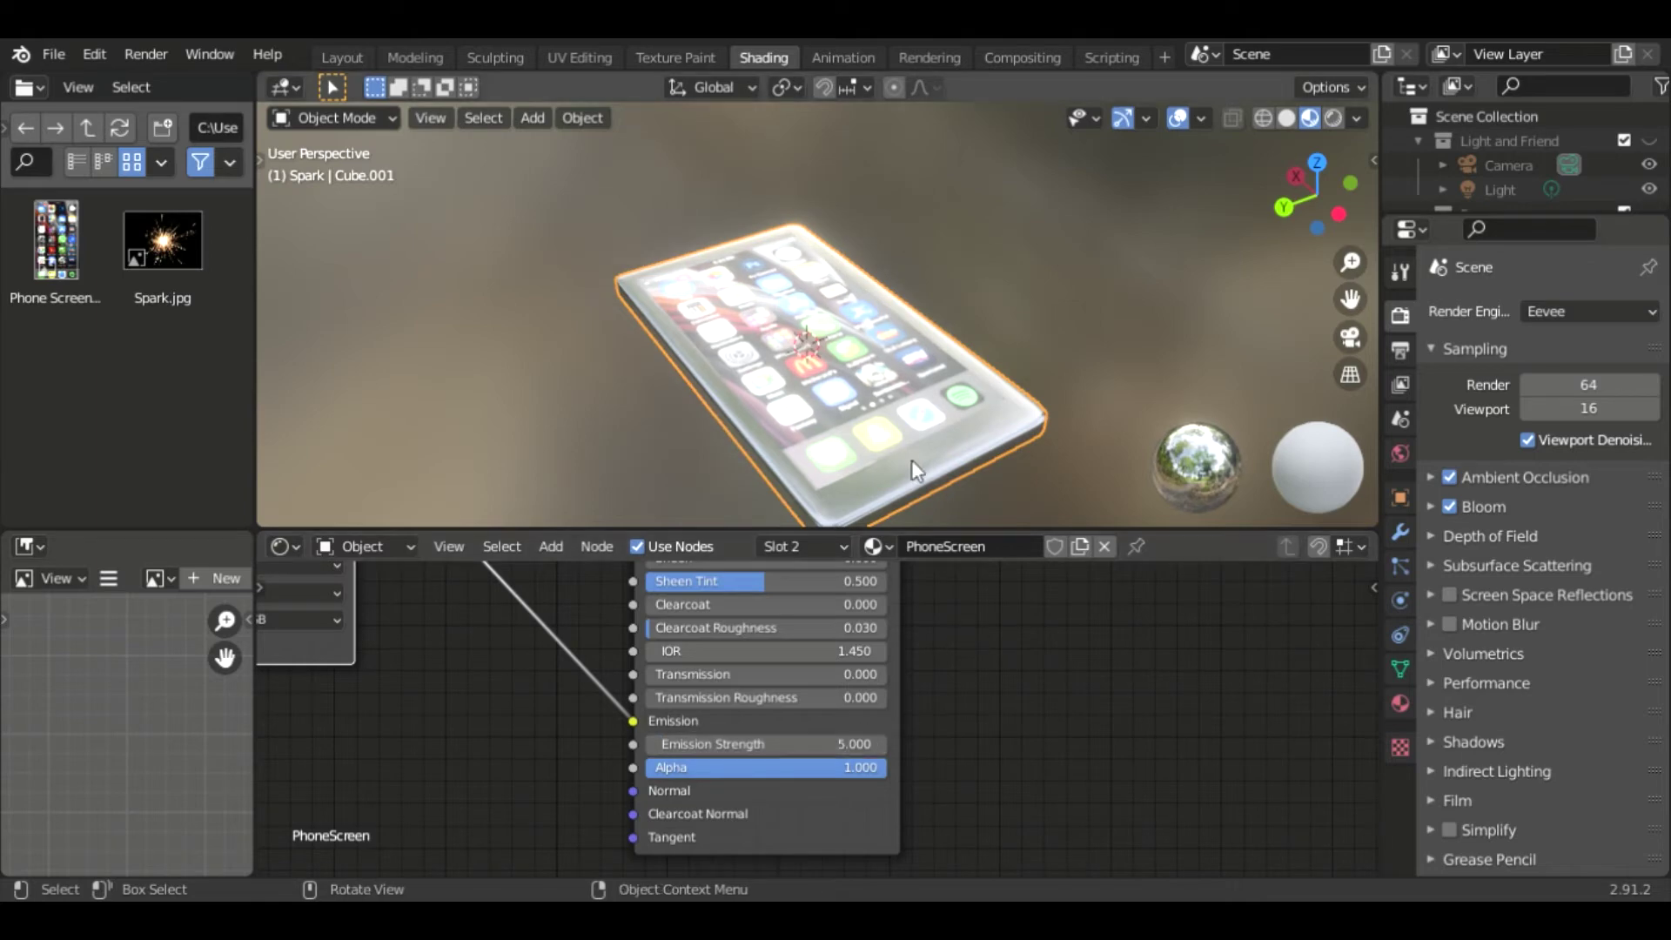
scroll(783, 333, down, 2)
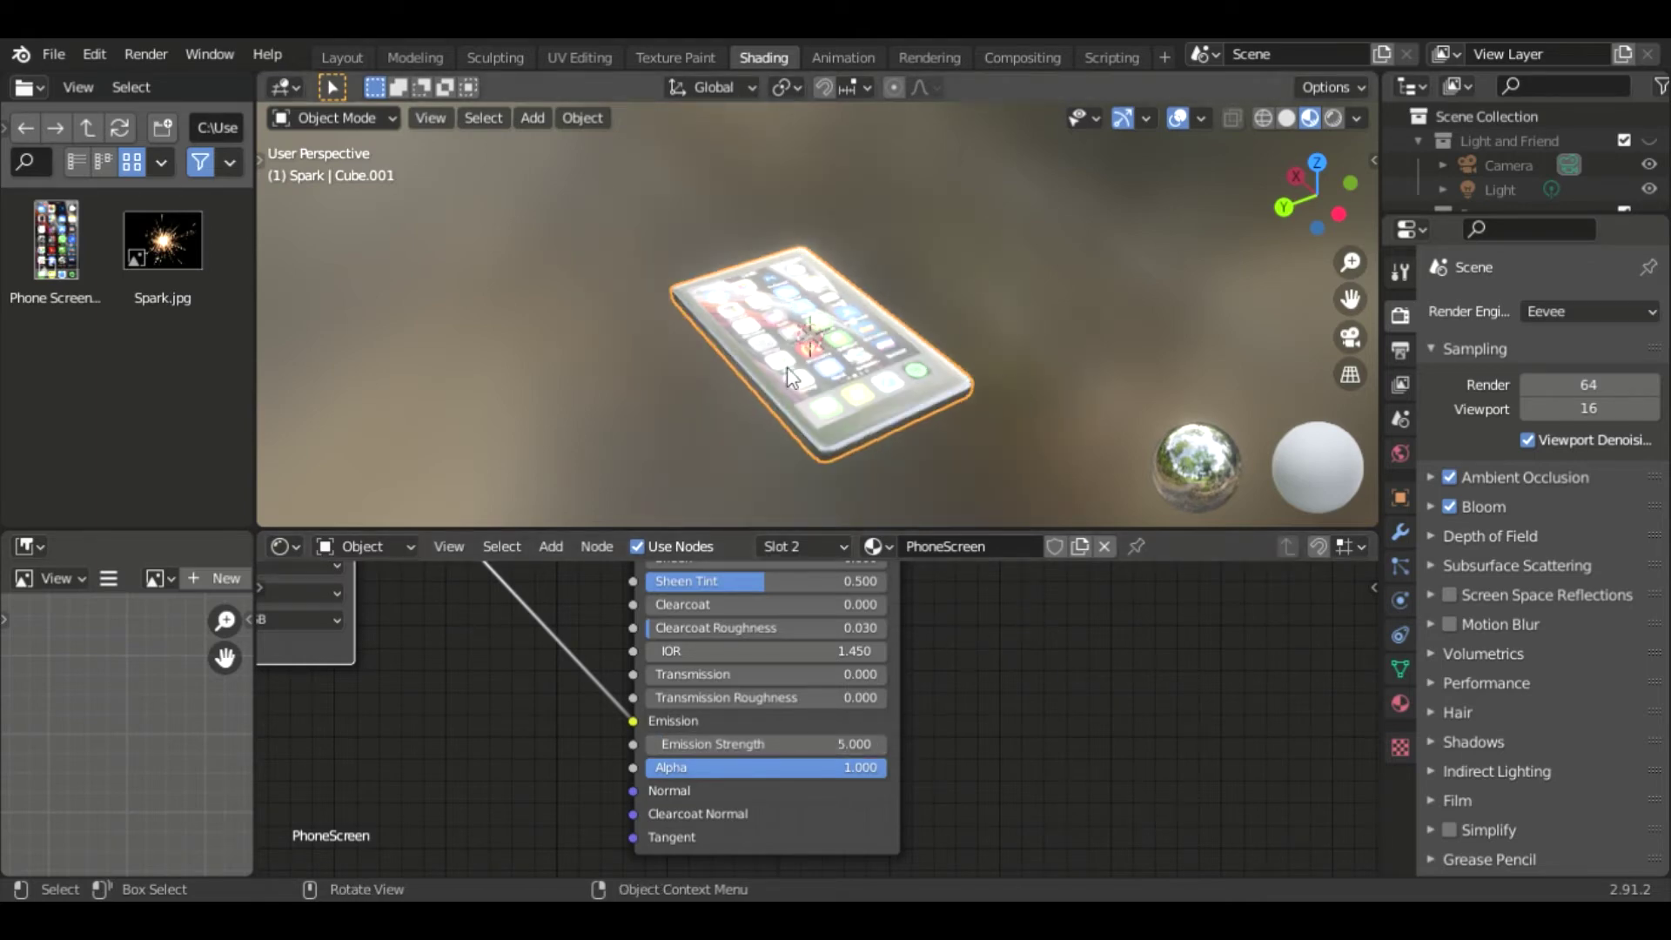
Return to Layout and hide the Phone collection from the viewport.
click(355, 56)
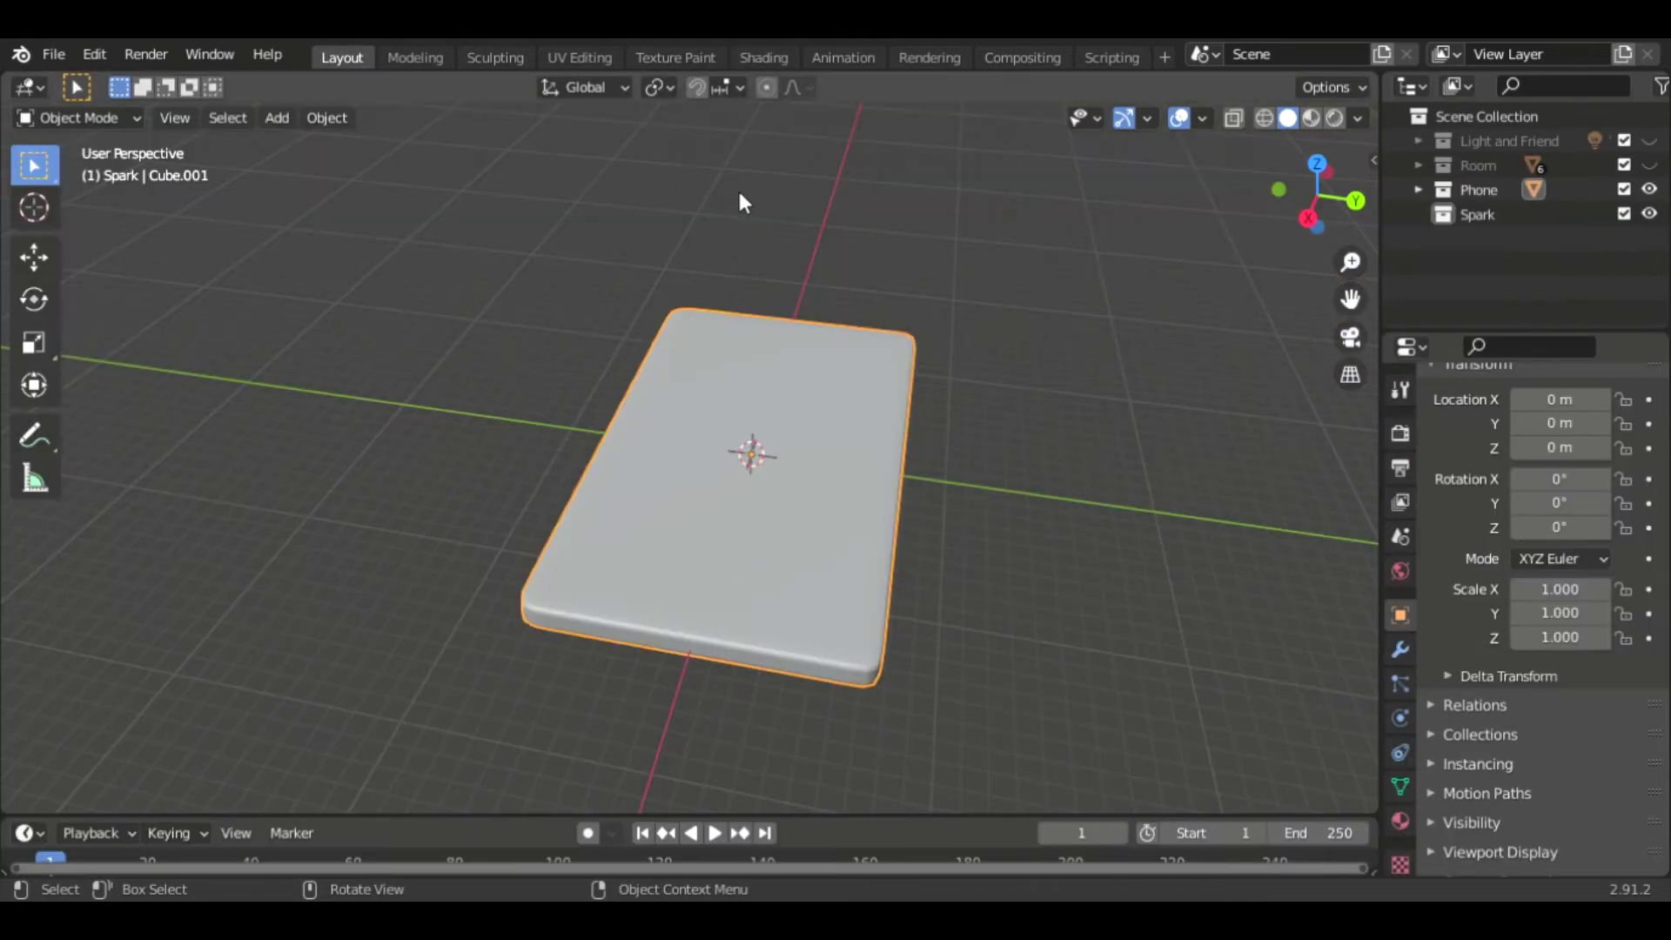
click(1649, 190)
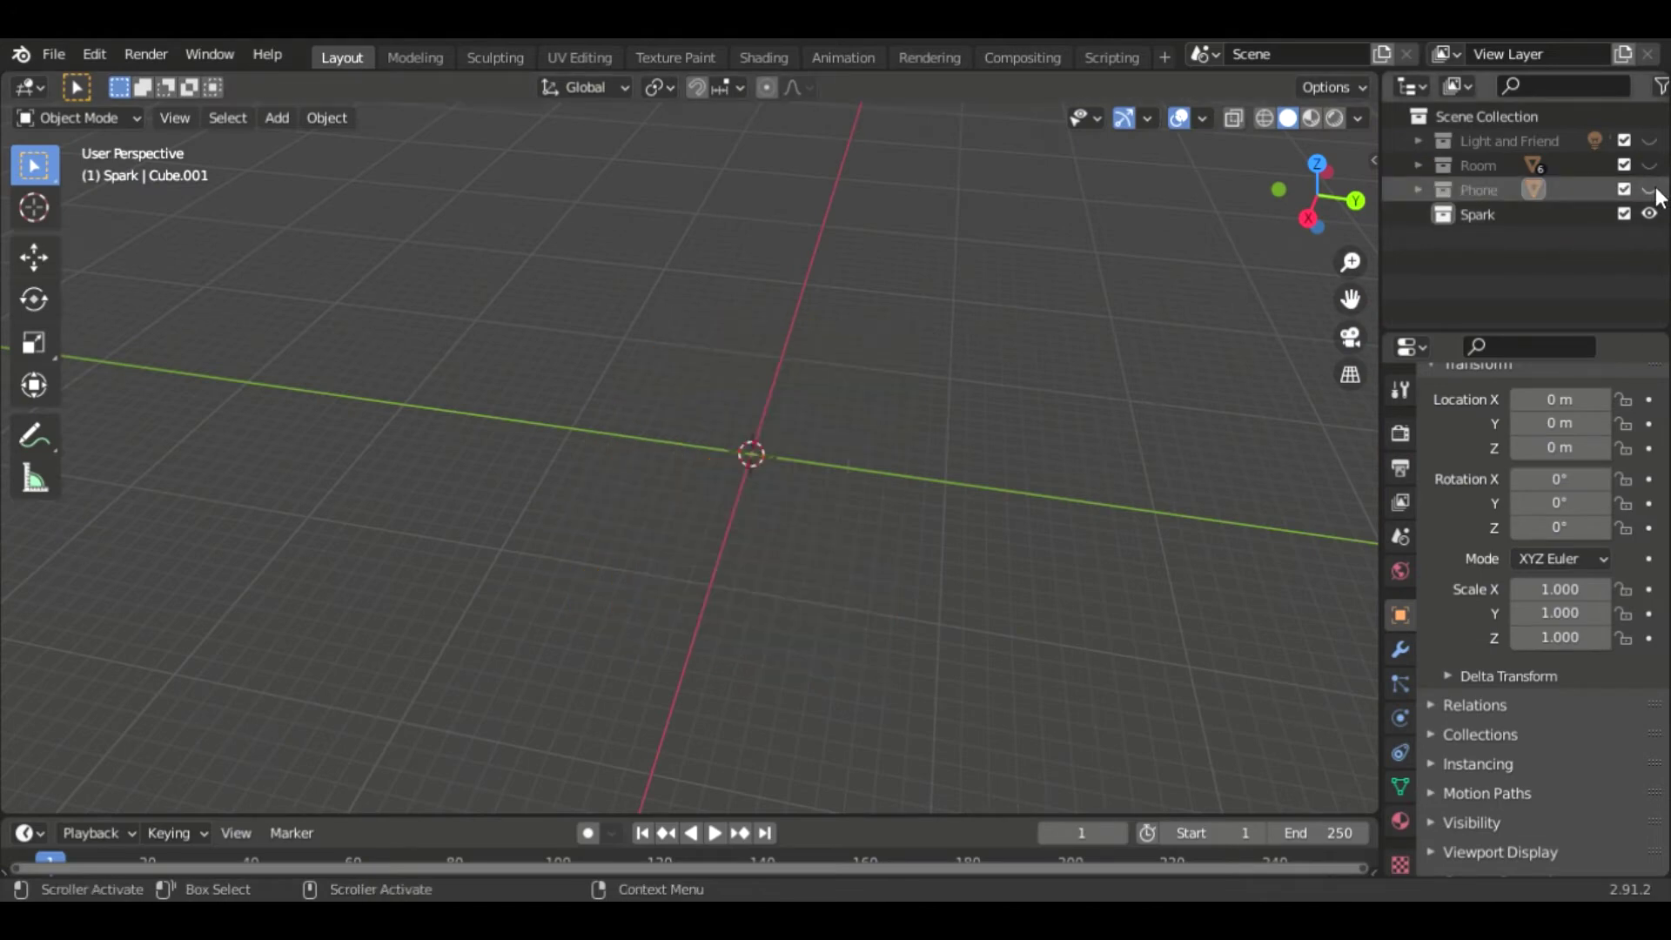
middle_drag(1198, 283, 1054, 431)
Add a plane mesh, scale it up about tenfold, and move to Shading.
key(shift+a)
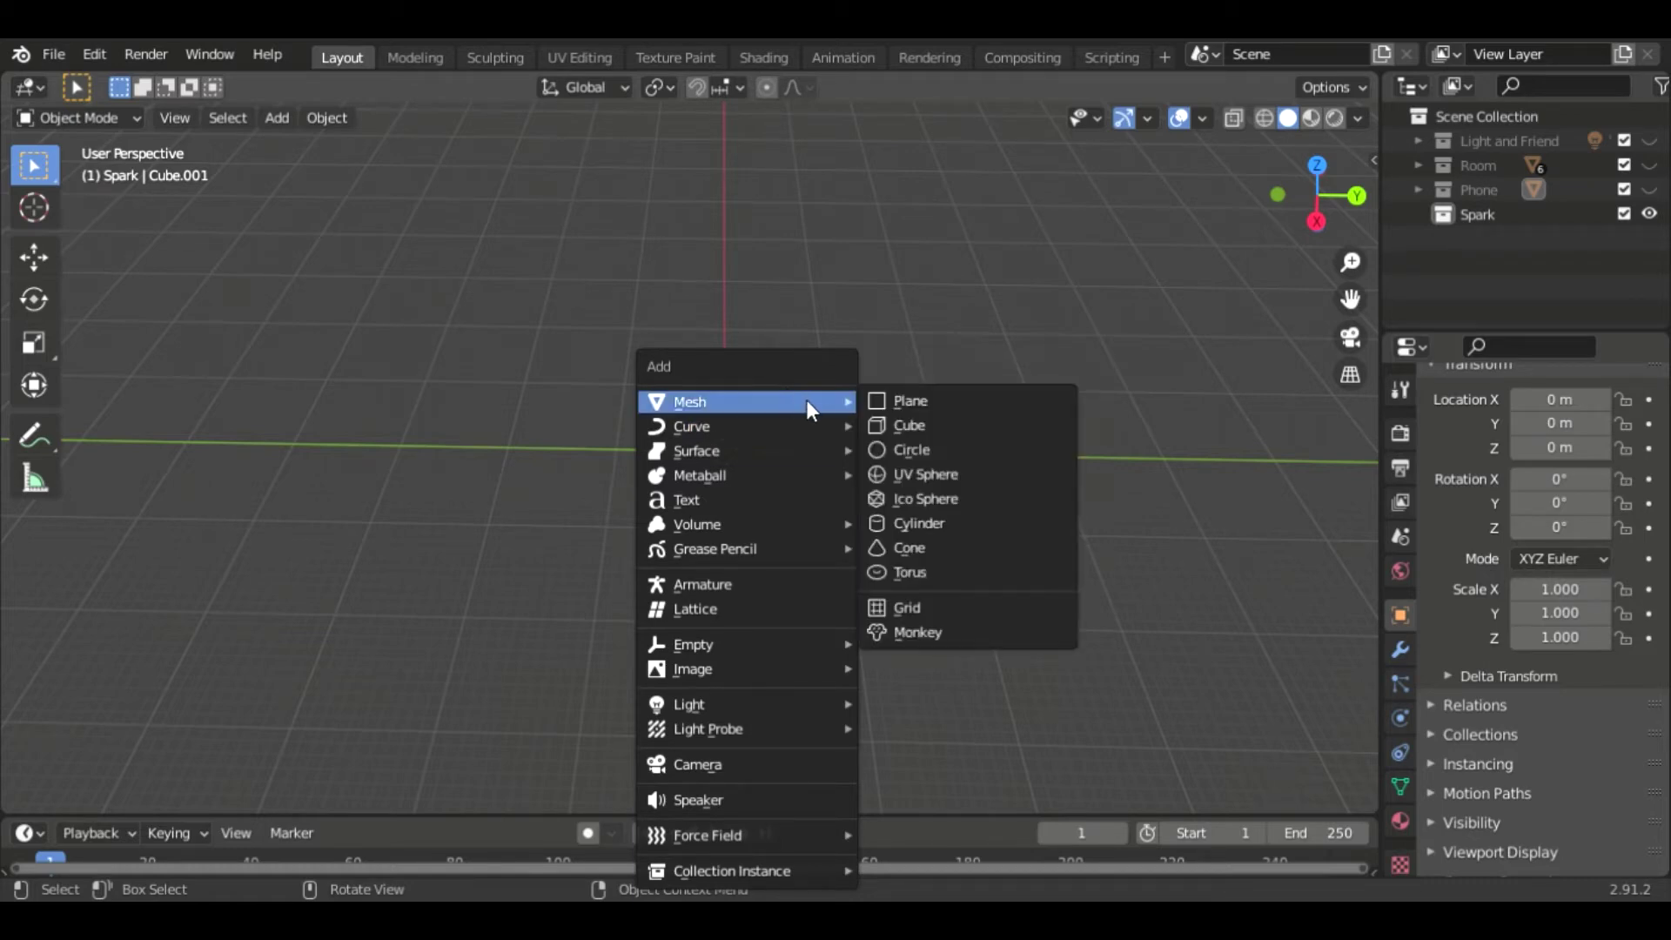
click(920, 401)
key(s)
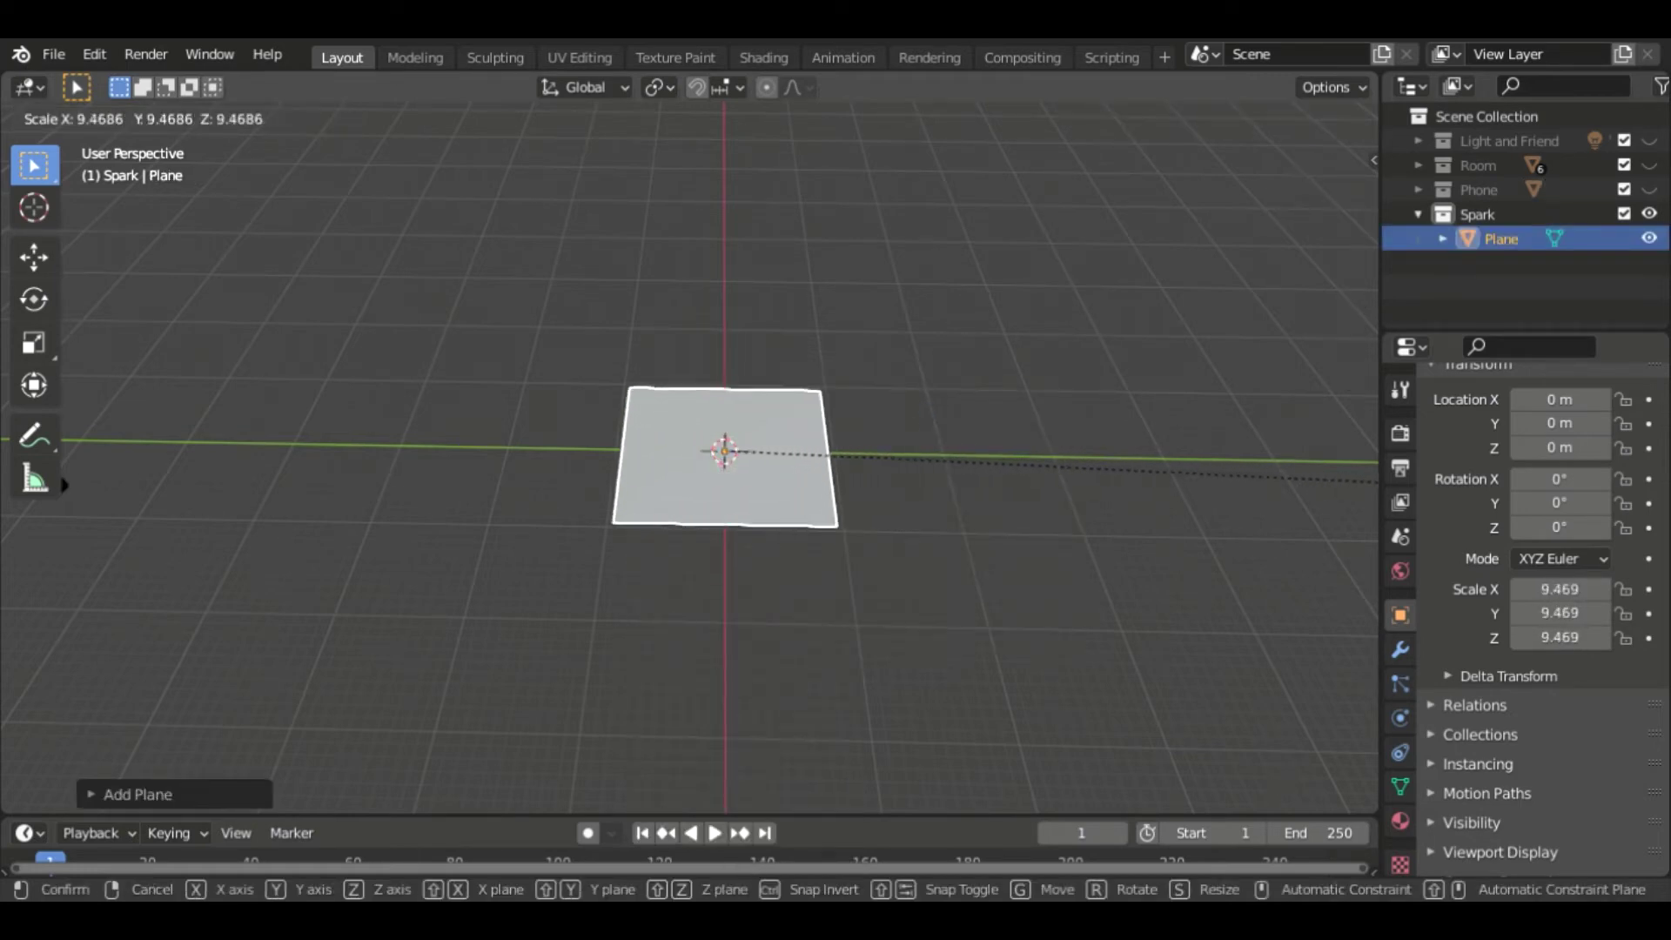
click(94, 502)
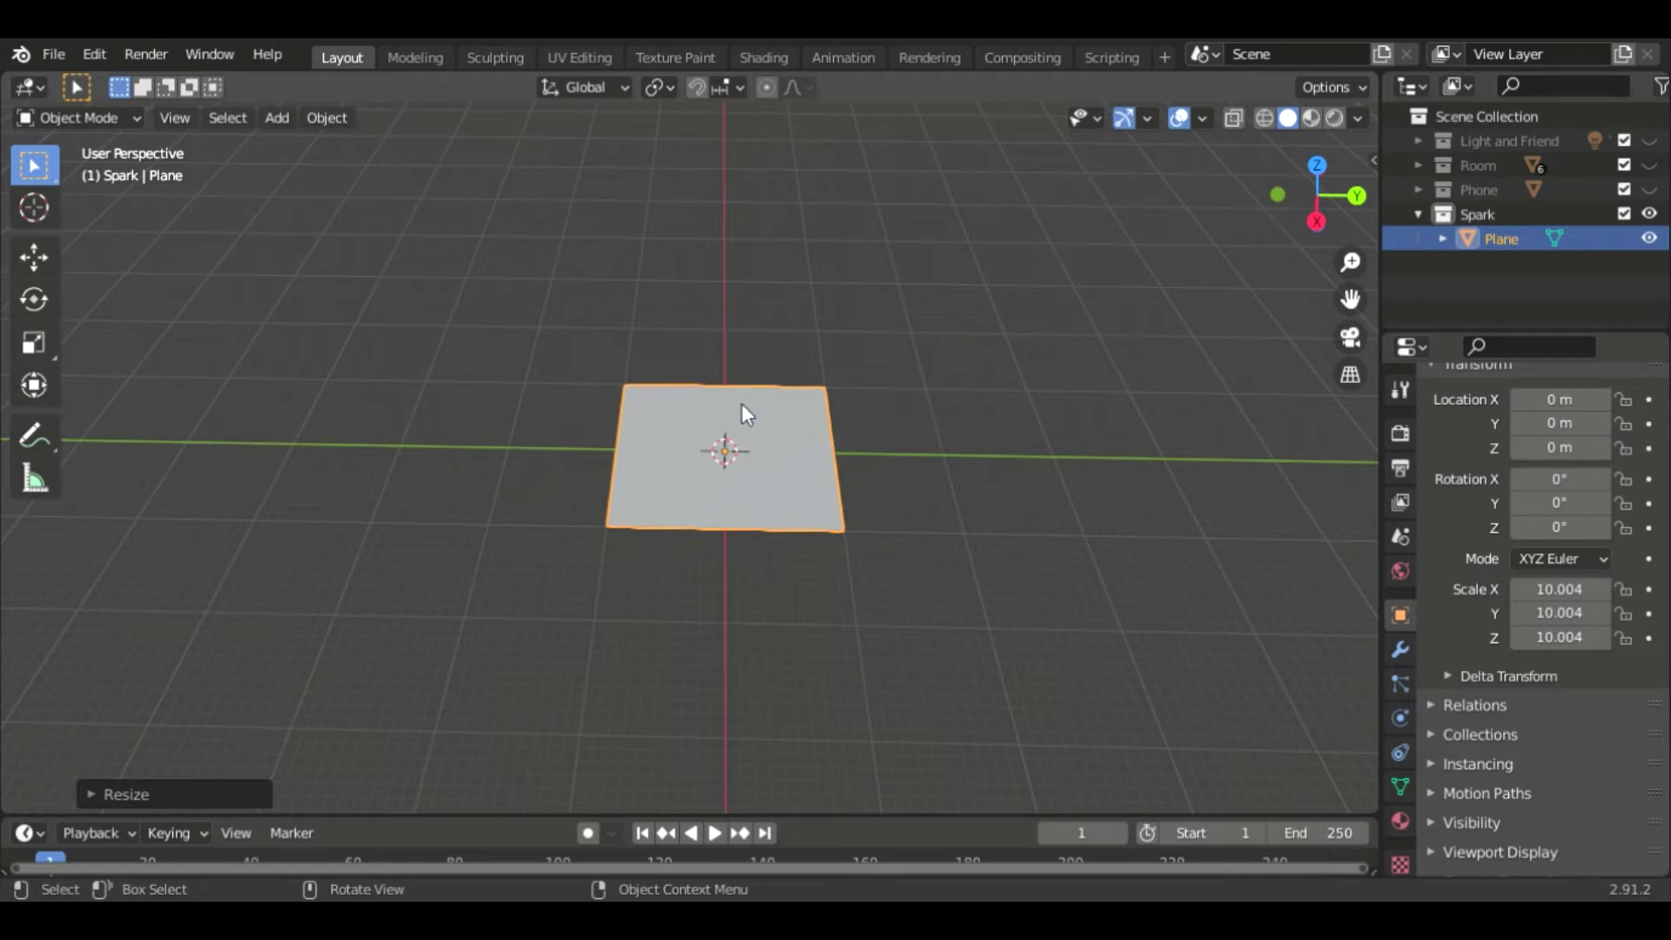
click(778, 54)
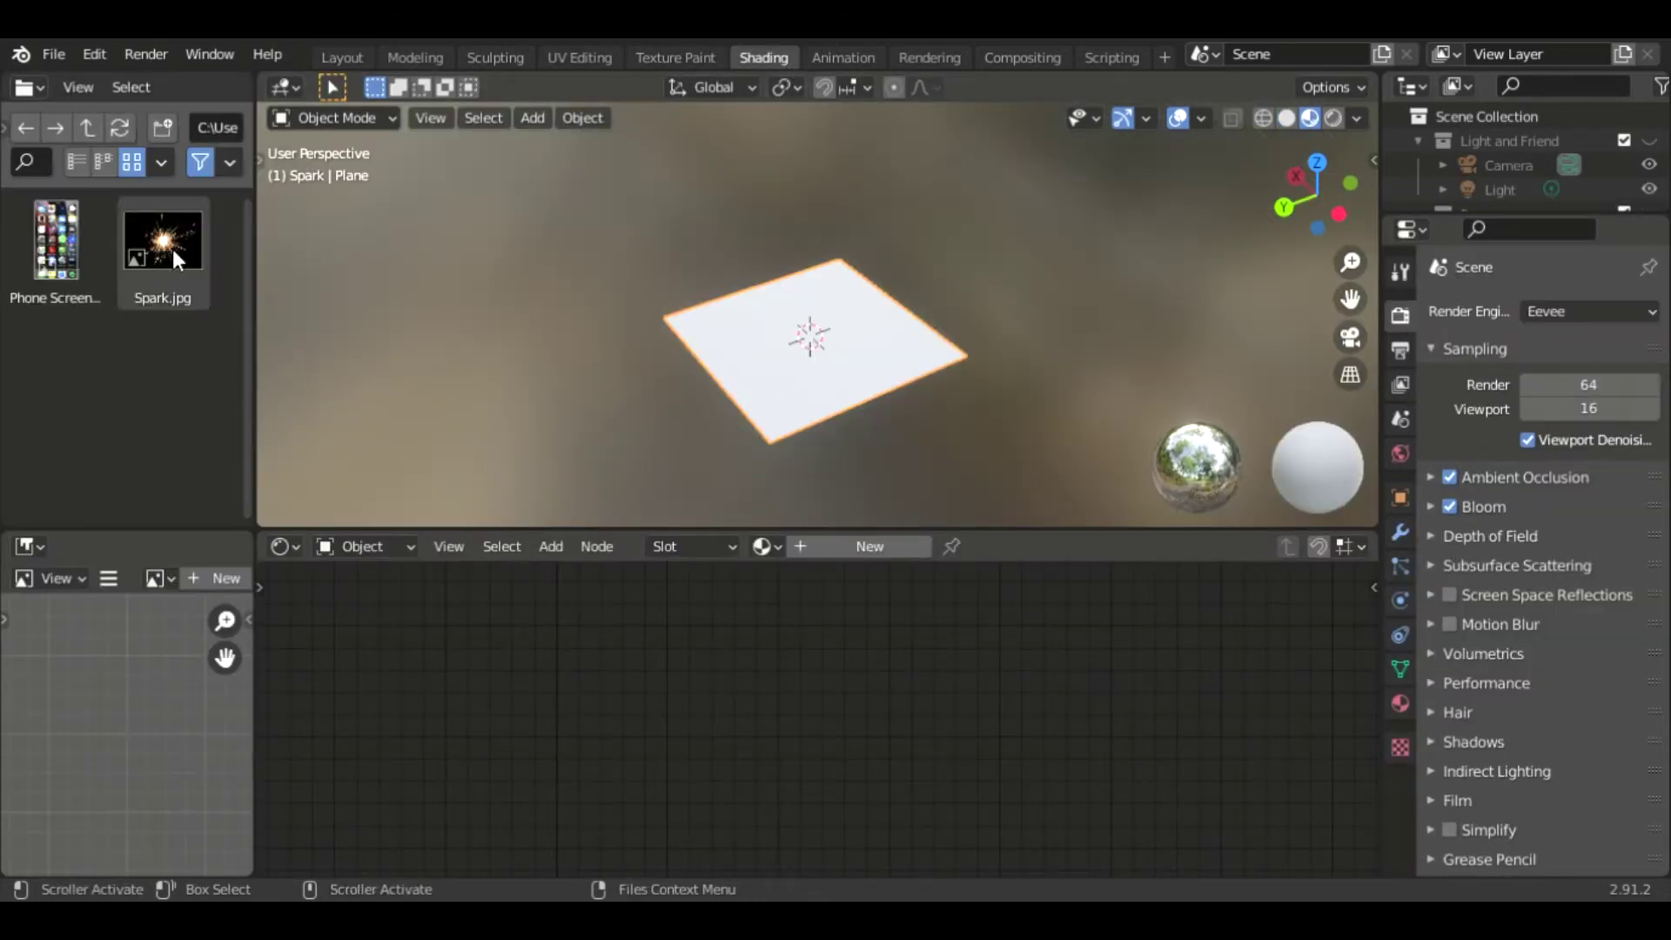
Create a new material for the plane and add Spark.jpg as an image texture node.
click(811, 545)
scroll(562, 623, down, 3)
mouse_move(568, 624)
middle_down()
mouse_move(845, 806)
mouse_move(831, 717)
middle_up()
drag(165, 250, 618, 663)
middle_drag(842, 700, 728, 639)
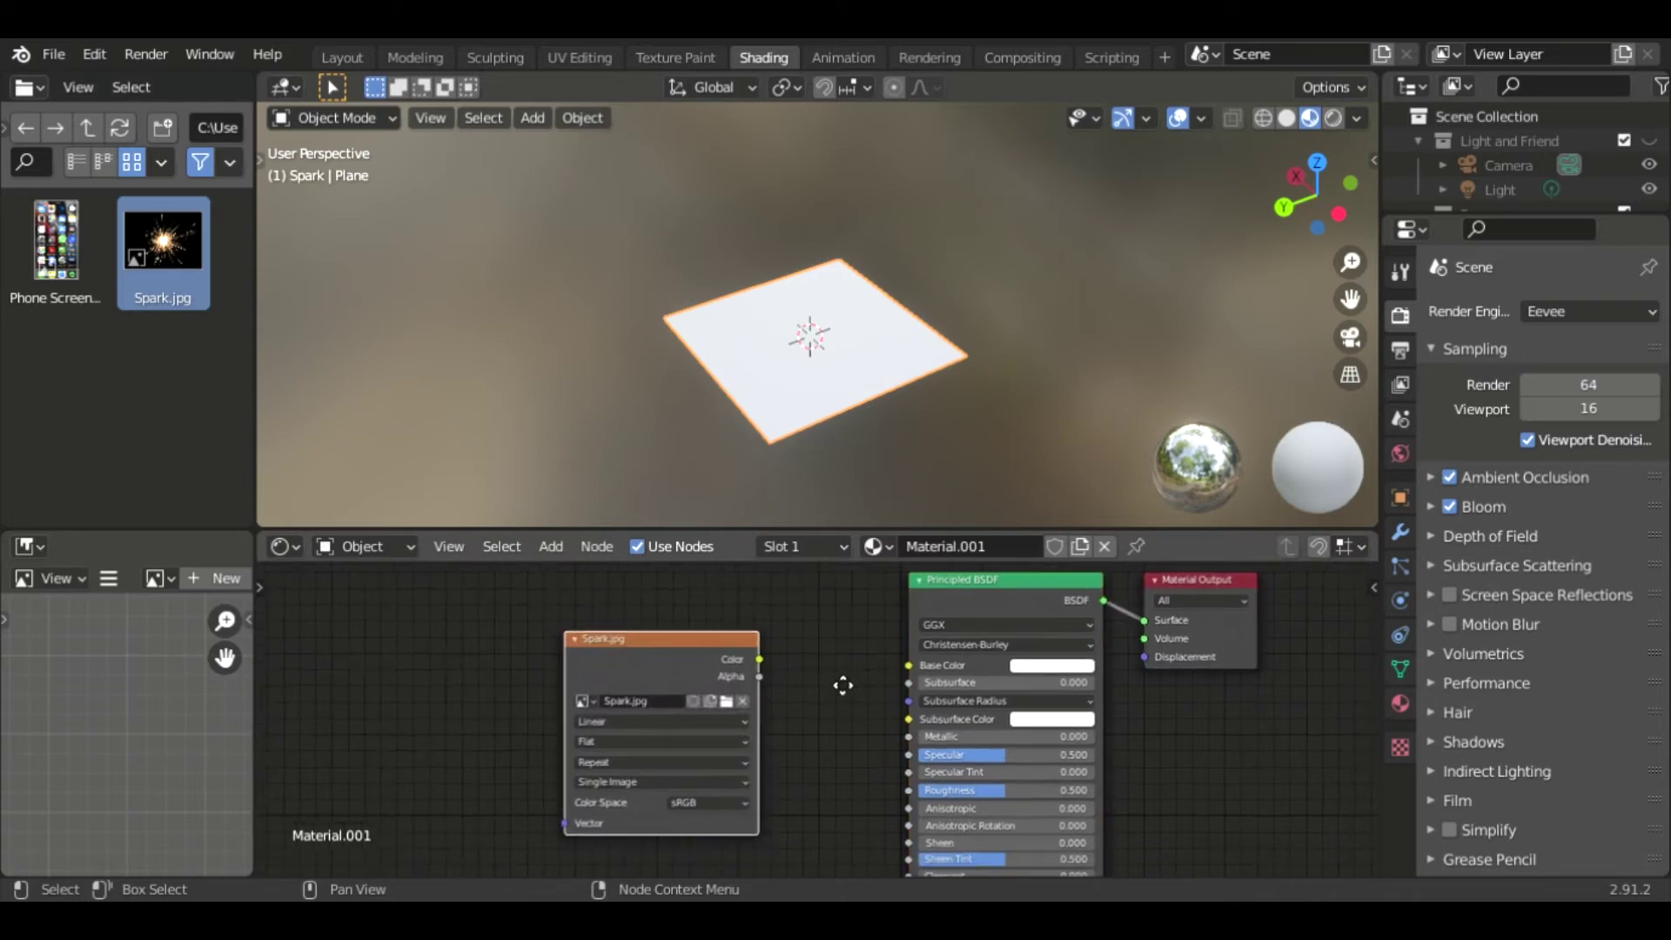
scroll(730, 639, down, 1)
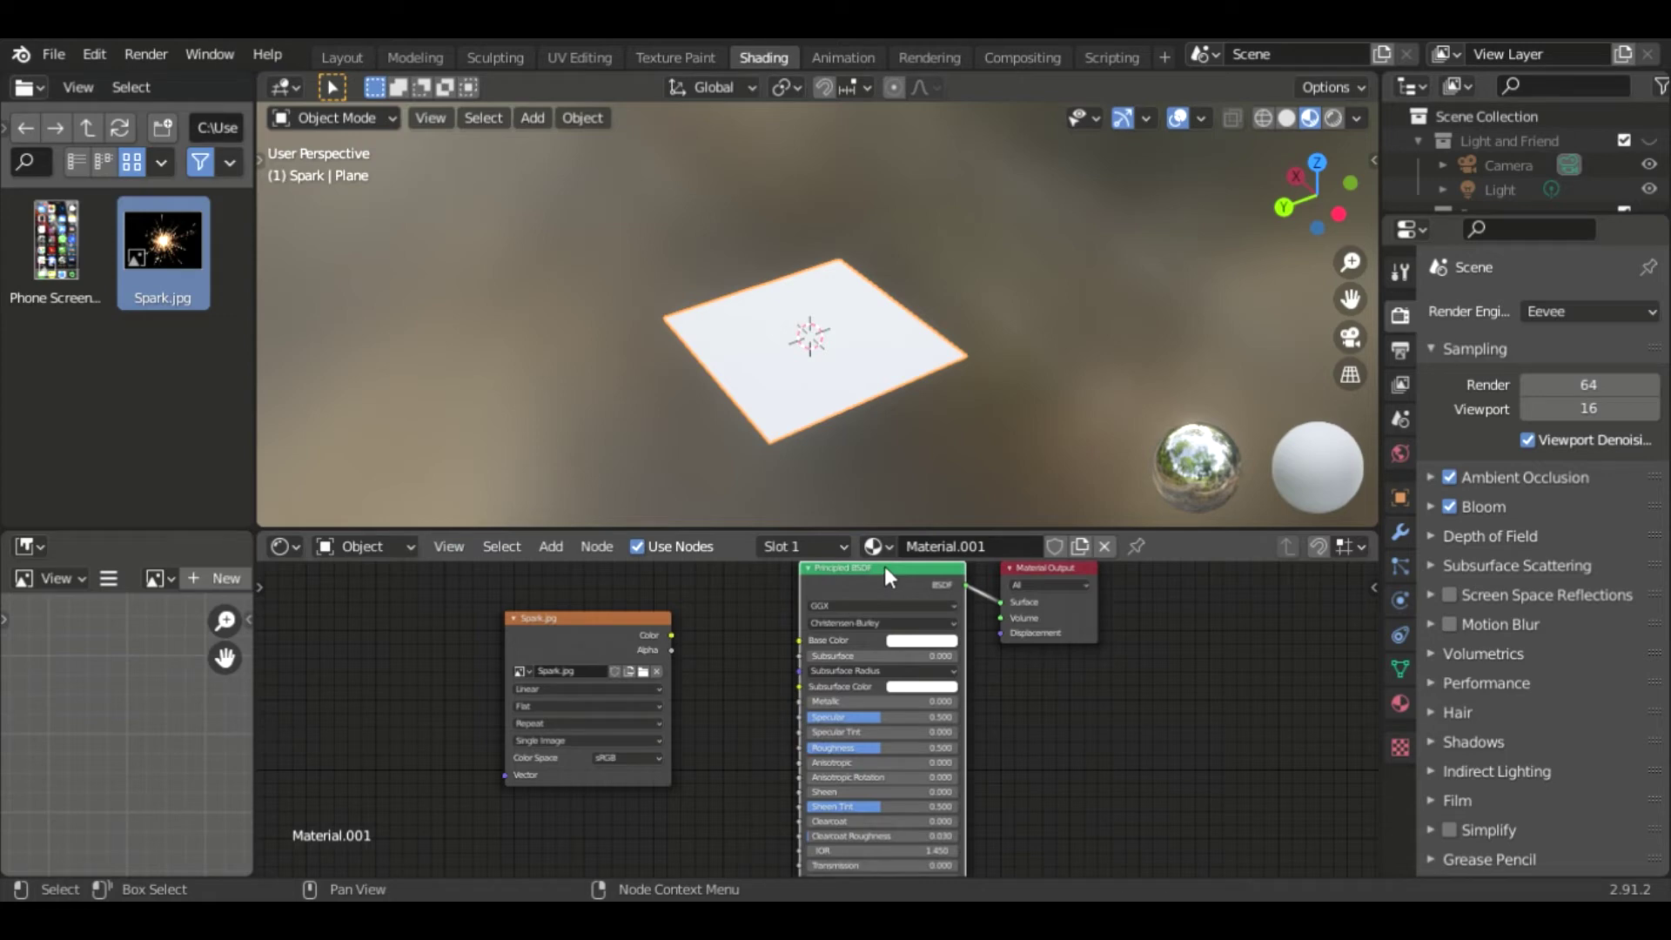
Delete the Principled BSDF node and arrange Spark.jpg beside the Material Output.
key(x)
mouse_move(1031, 567)
mouse_down()
mouse_move(1088, 625)
mouse_move(1155, 644)
mouse_up()
drag(606, 624, 589, 642)
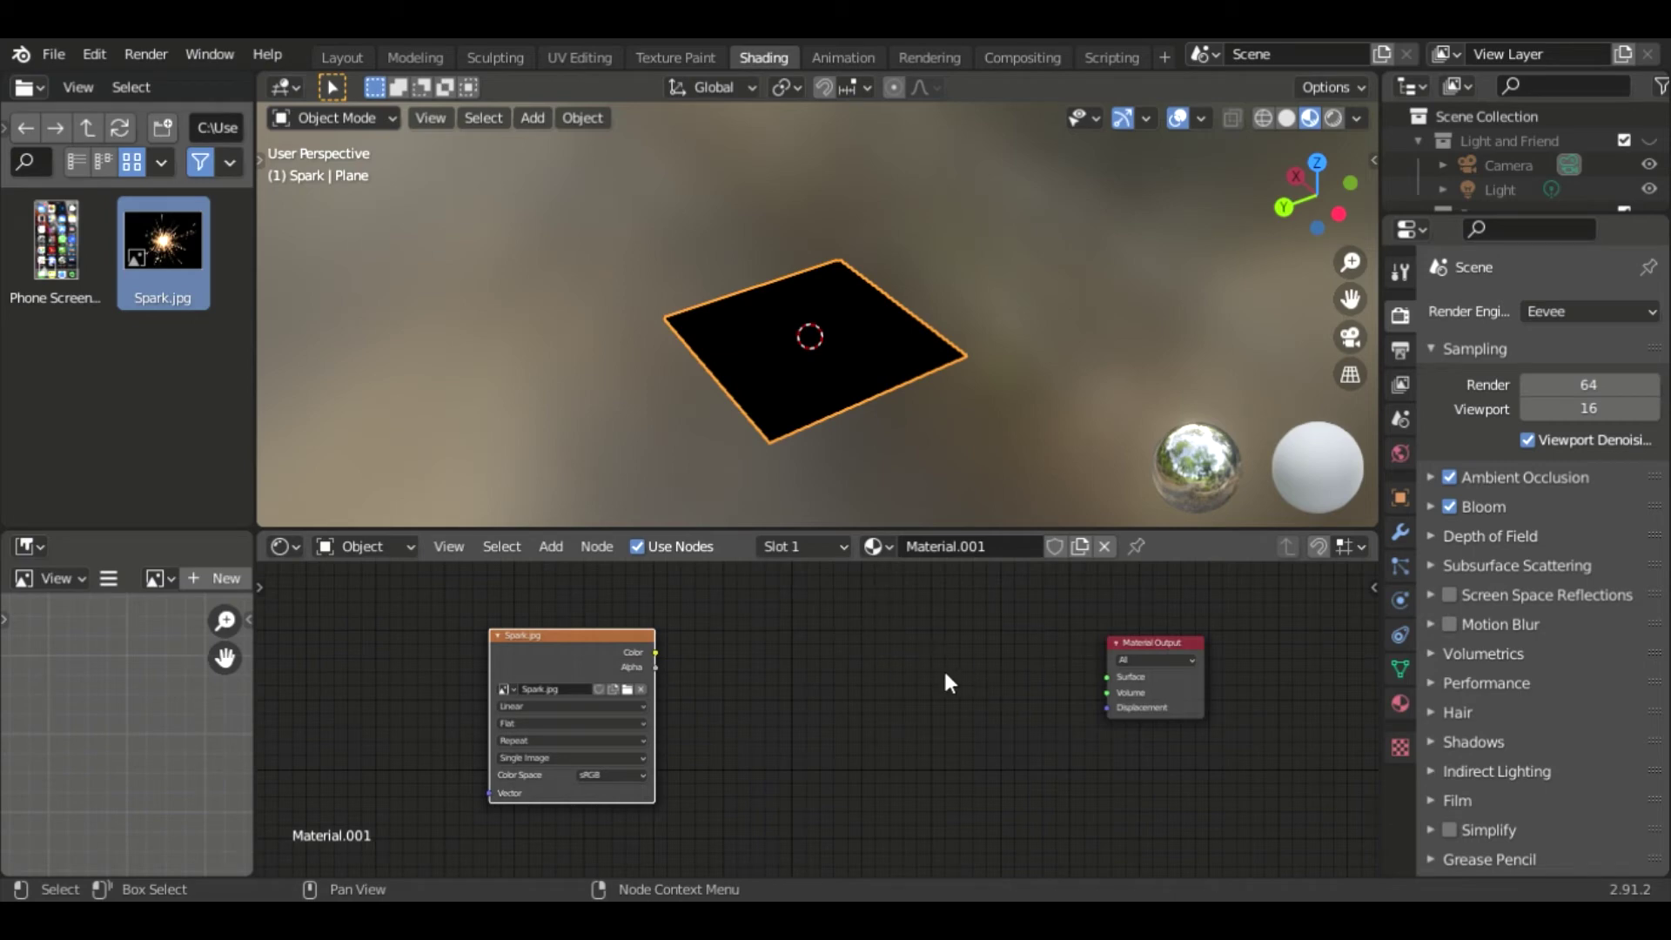
middle_drag(1008, 690, 968, 662)
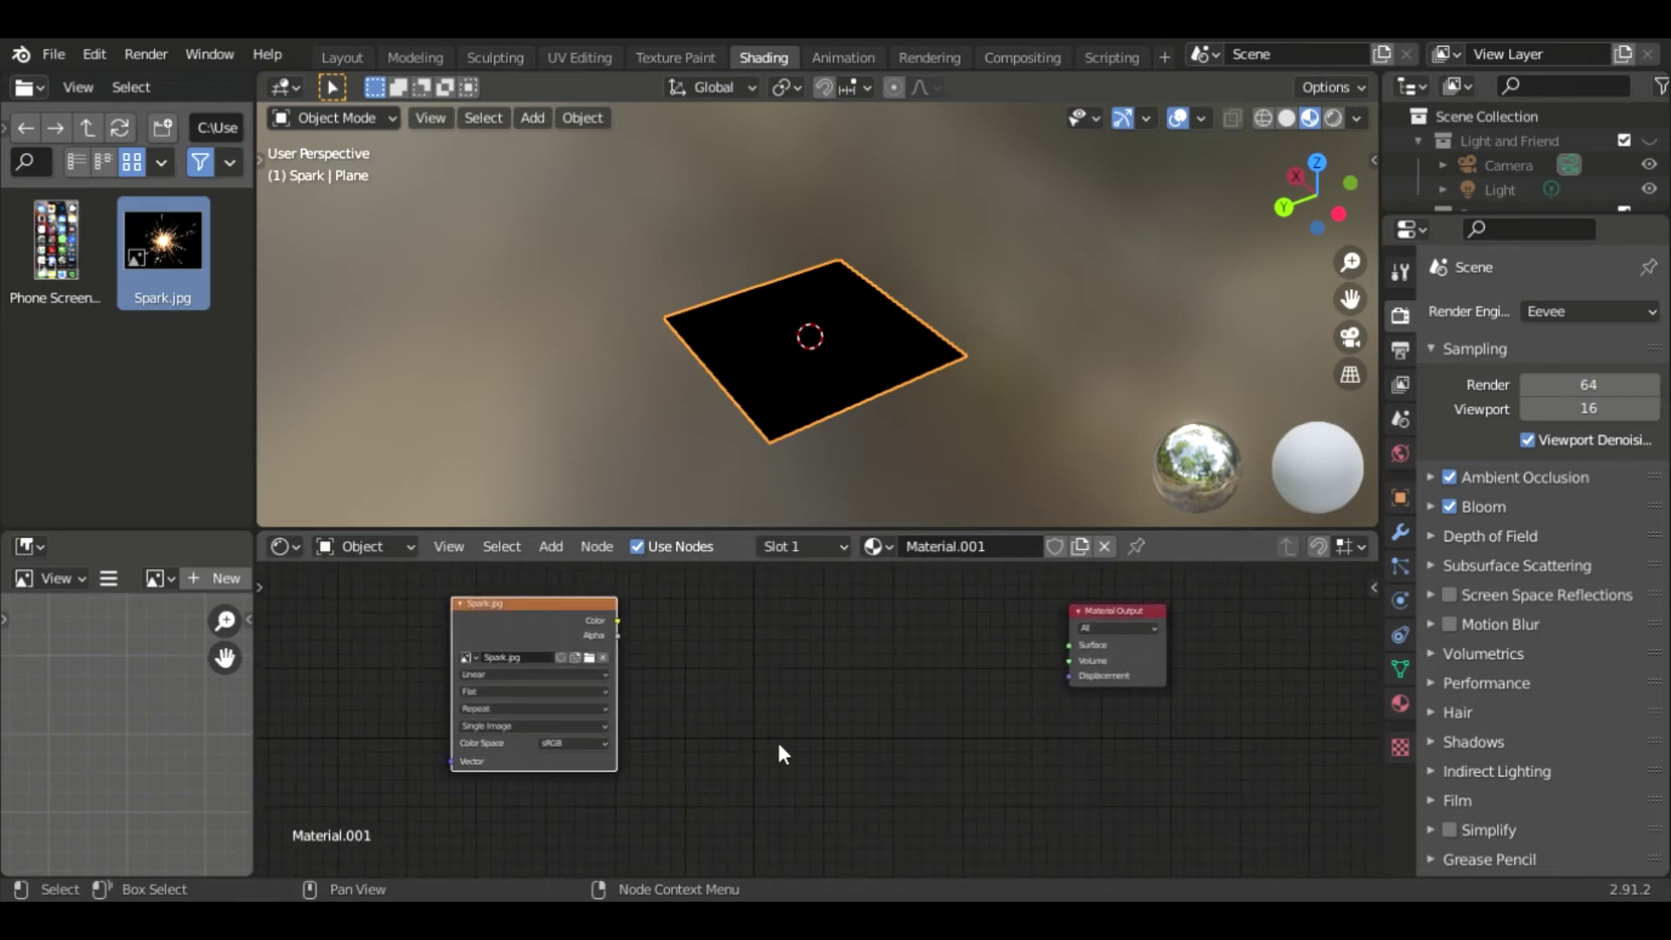
key(shift+a)
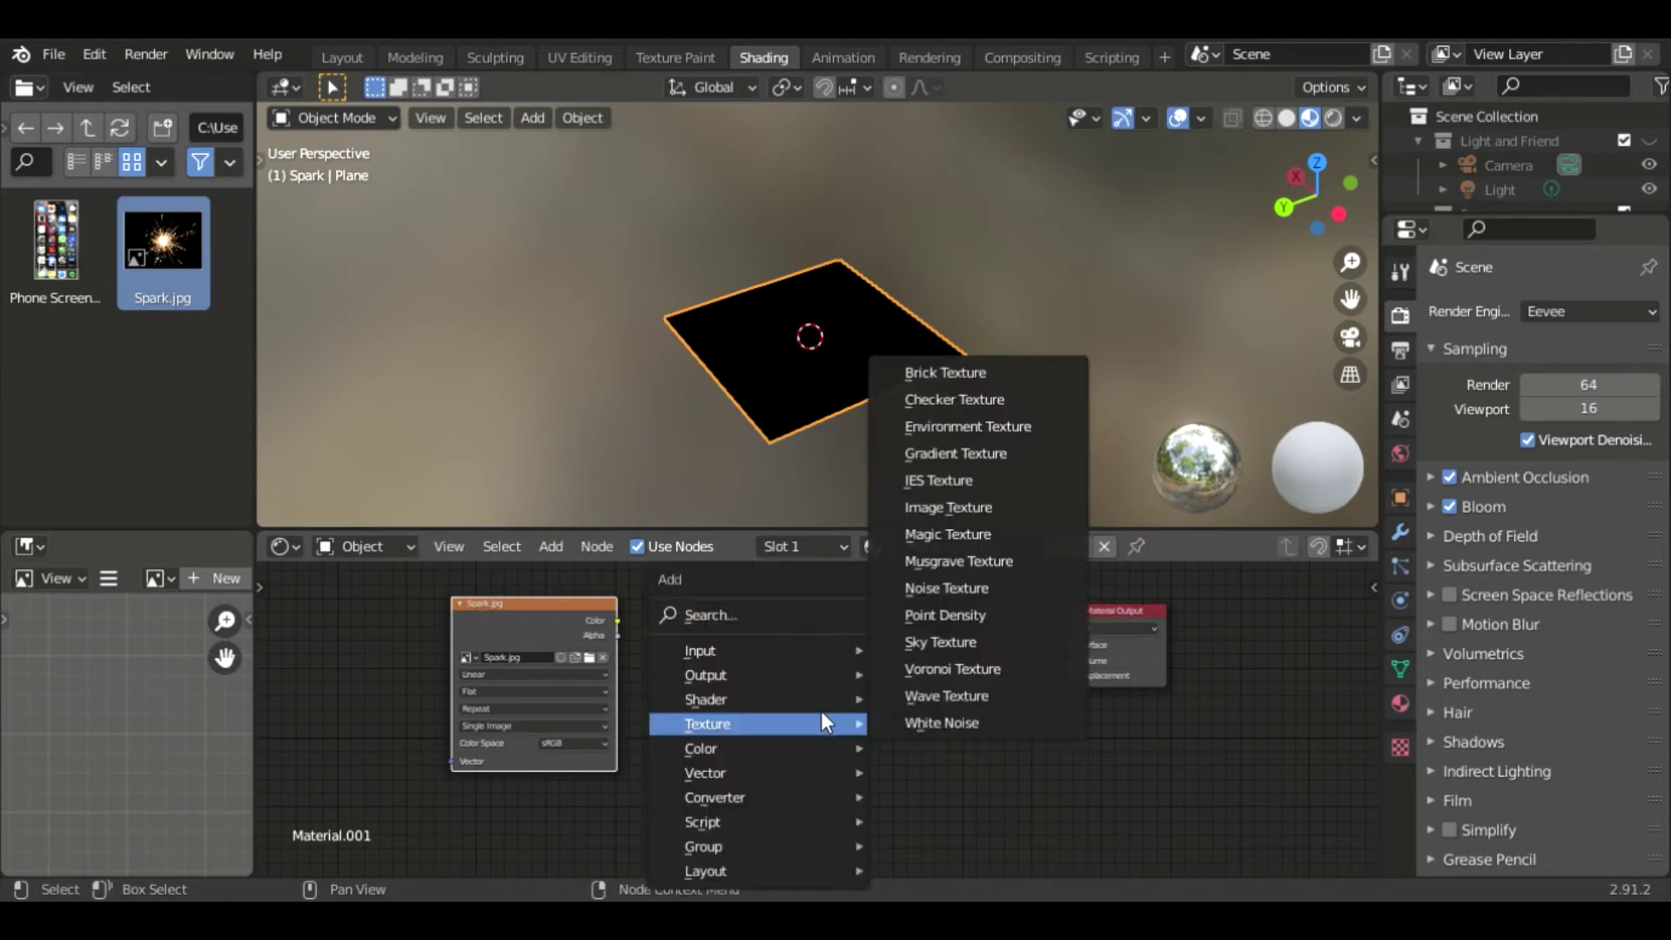
mouse_move(758, 700)
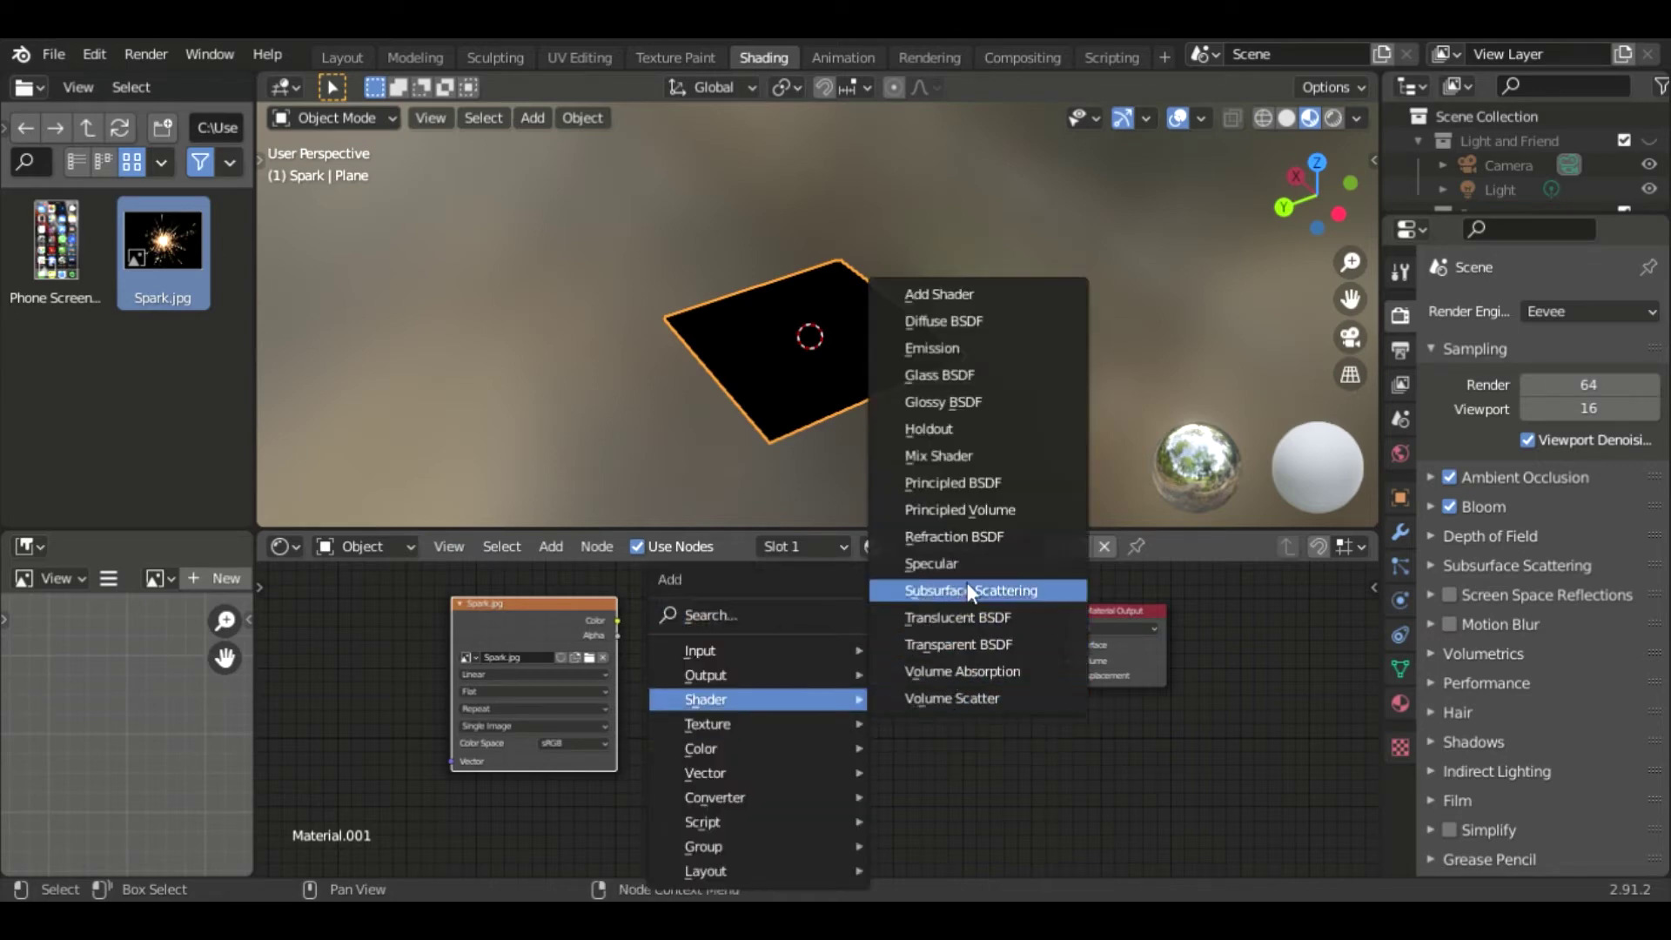
Add Transparent BSDF and Emission nodes, with Spark.jpg colour feeding the Emission colour.
click(954, 649)
click(793, 628)
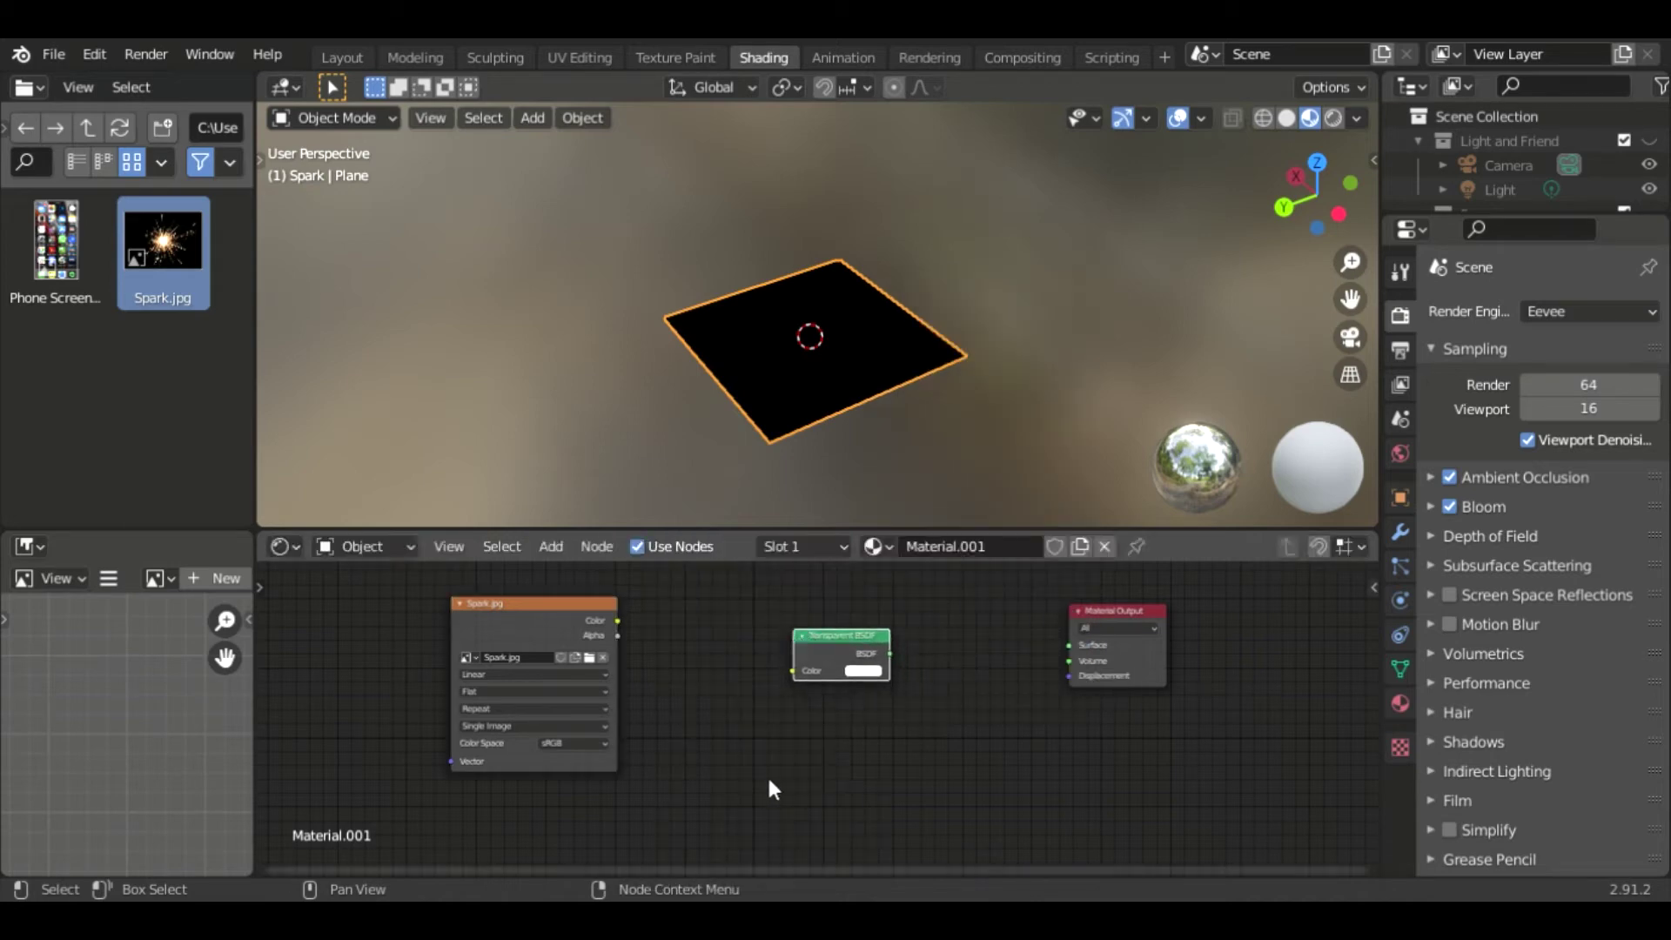
key(shift+a)
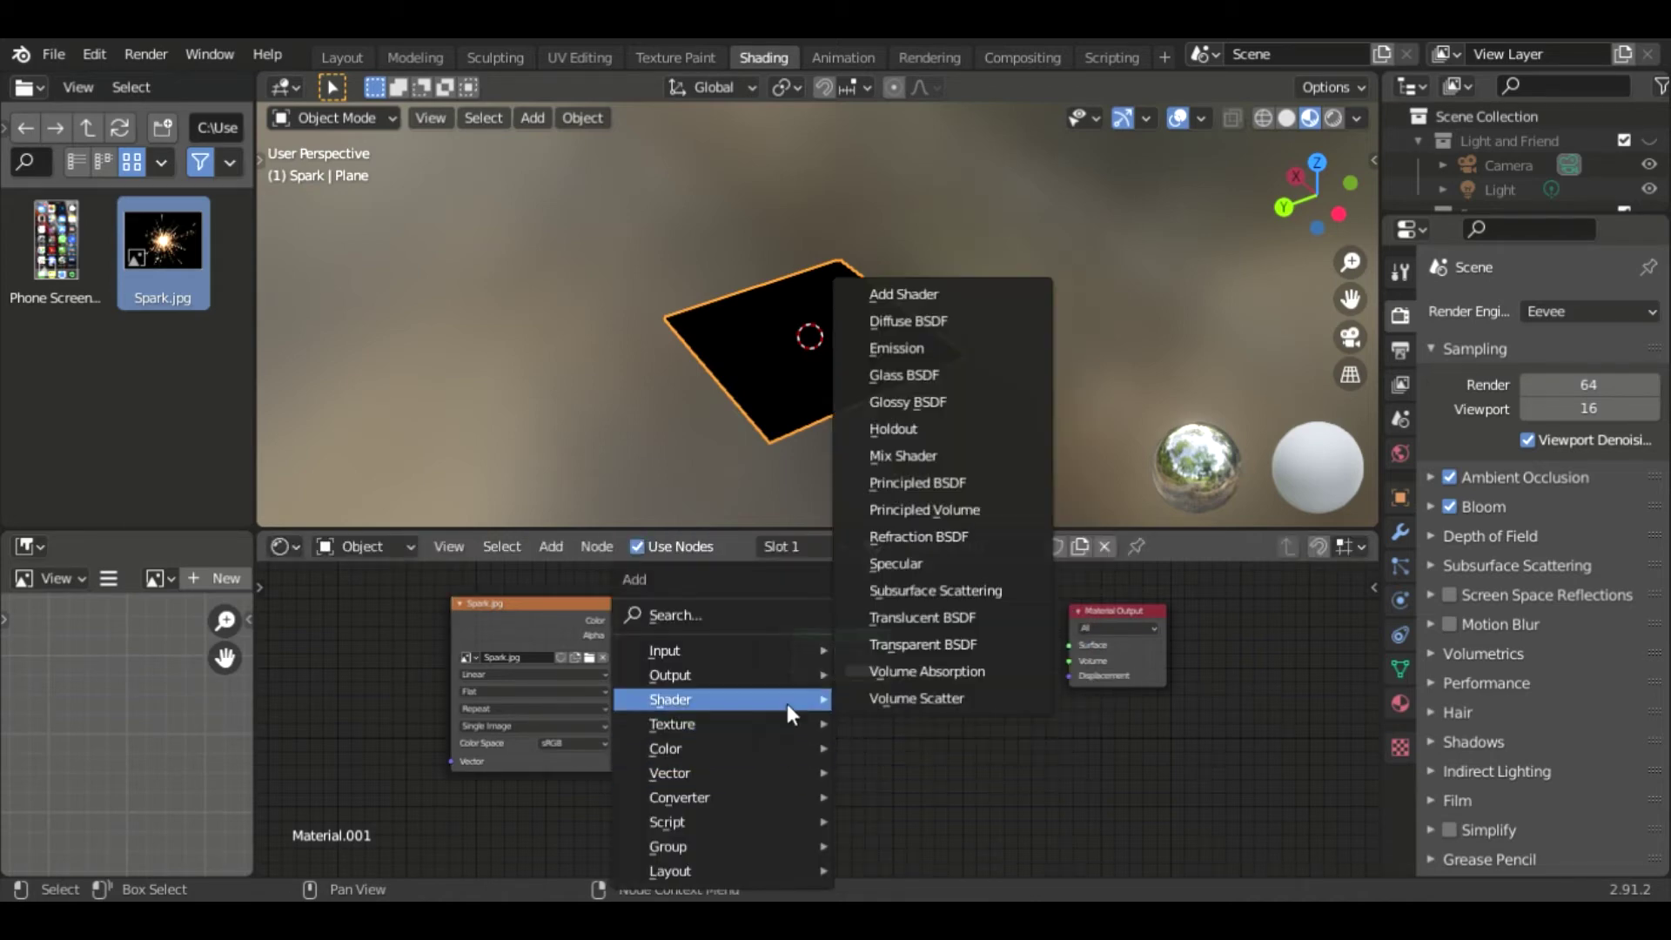
mouse_move(670, 699)
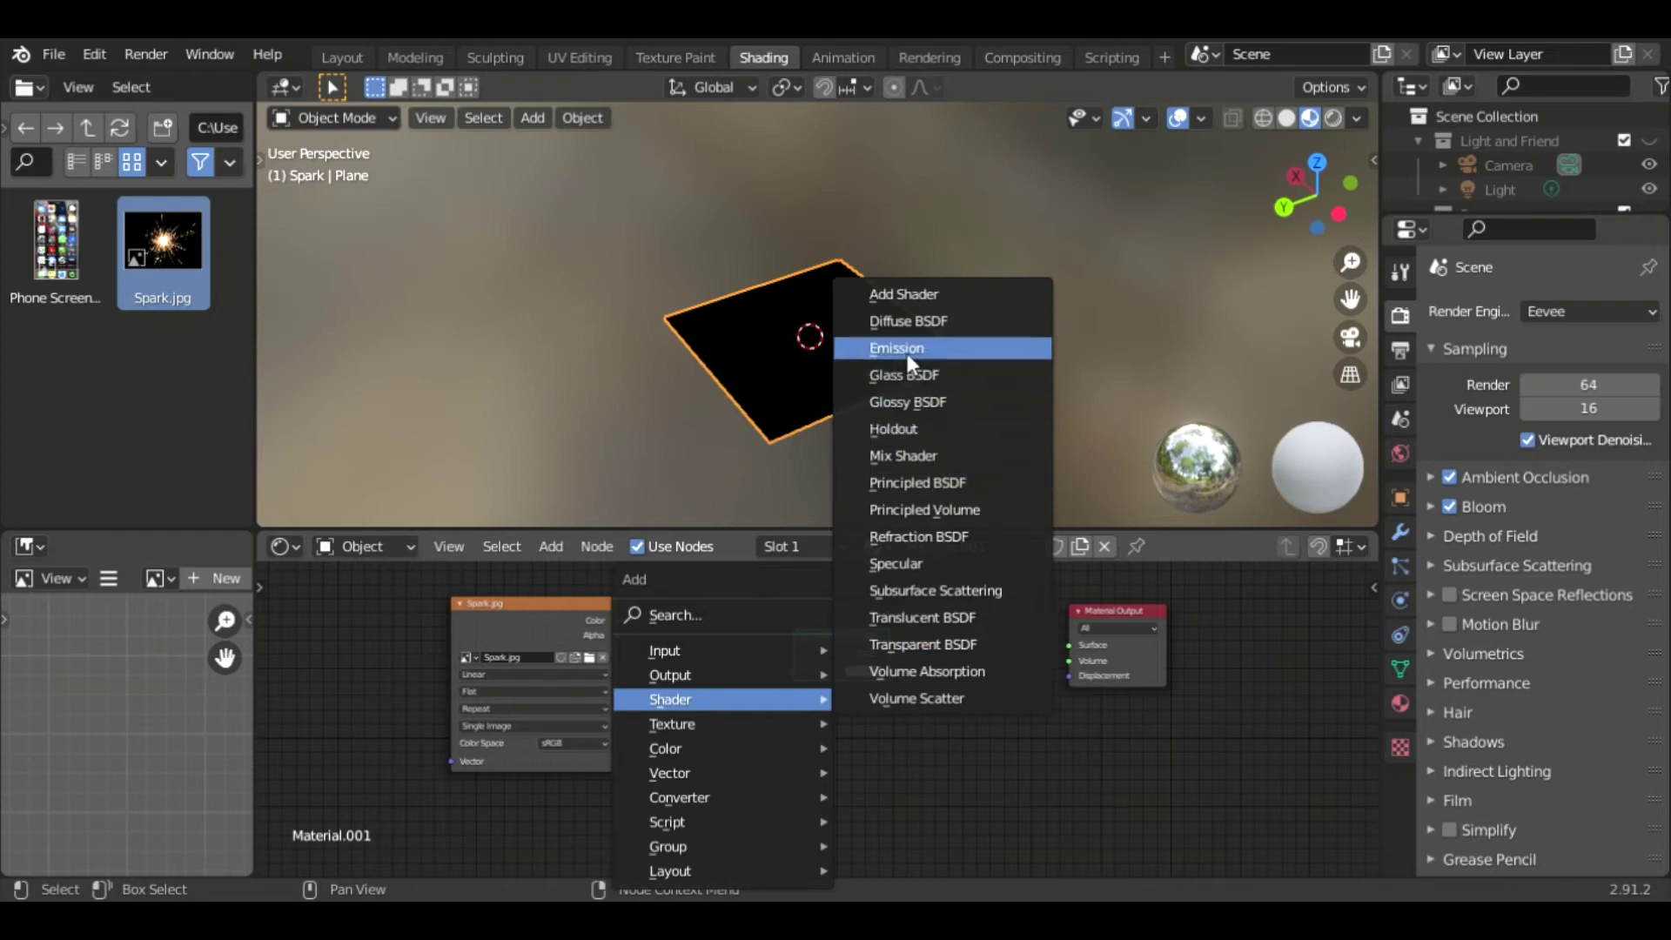
click(907, 349)
click(796, 727)
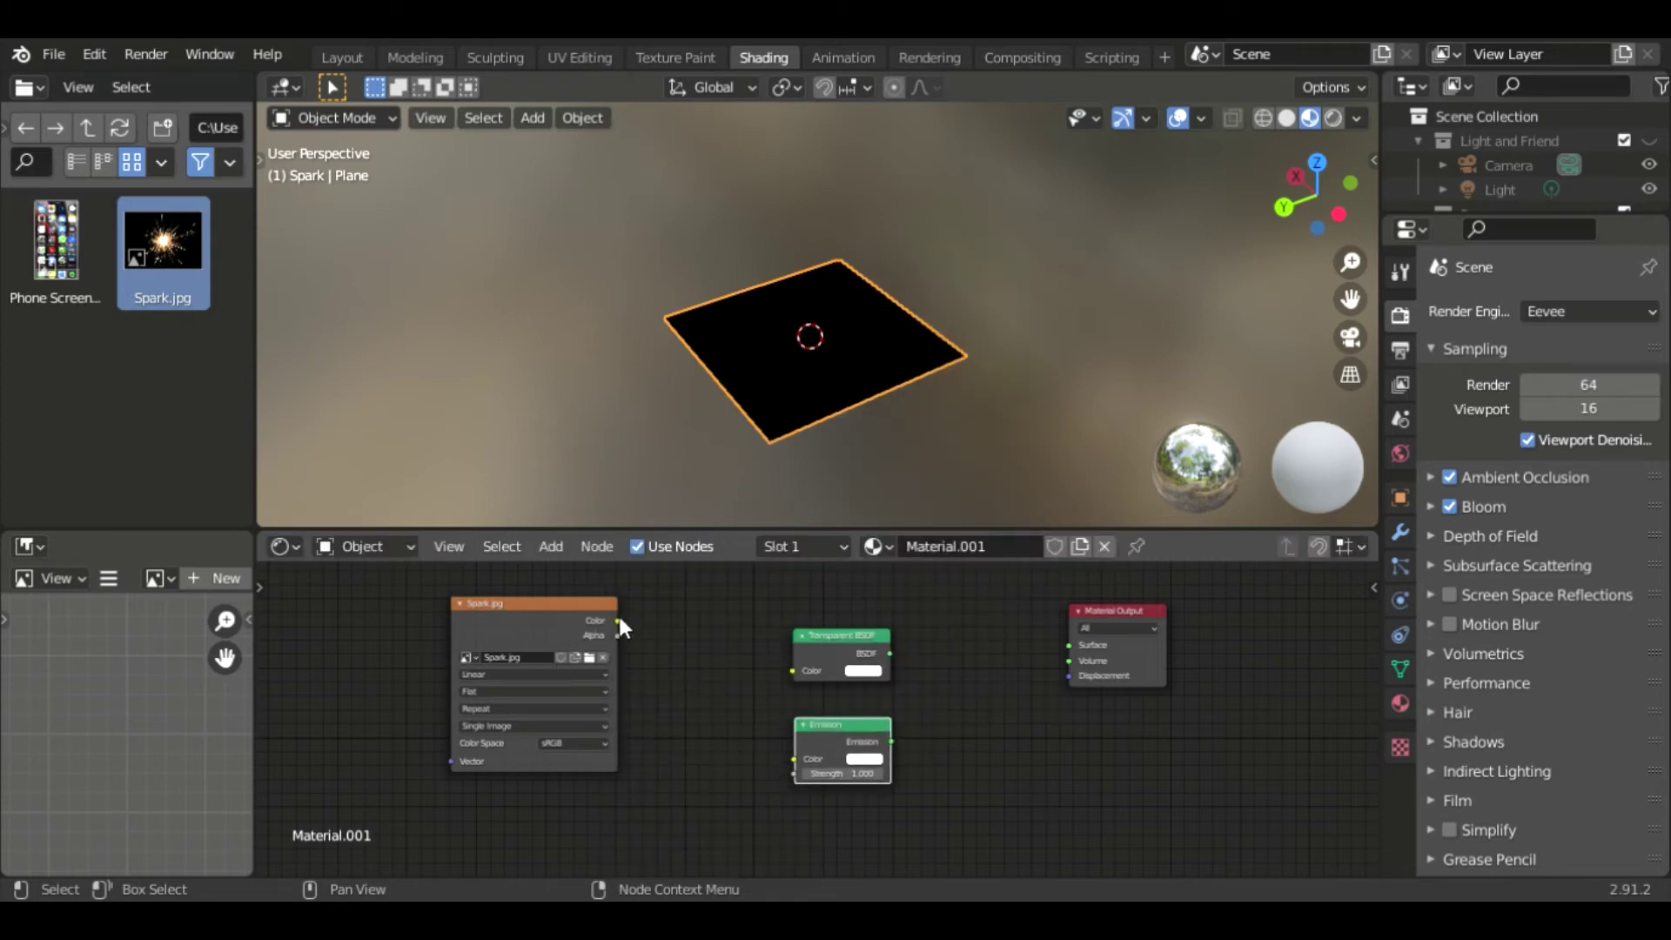
drag(618, 621, 795, 759)
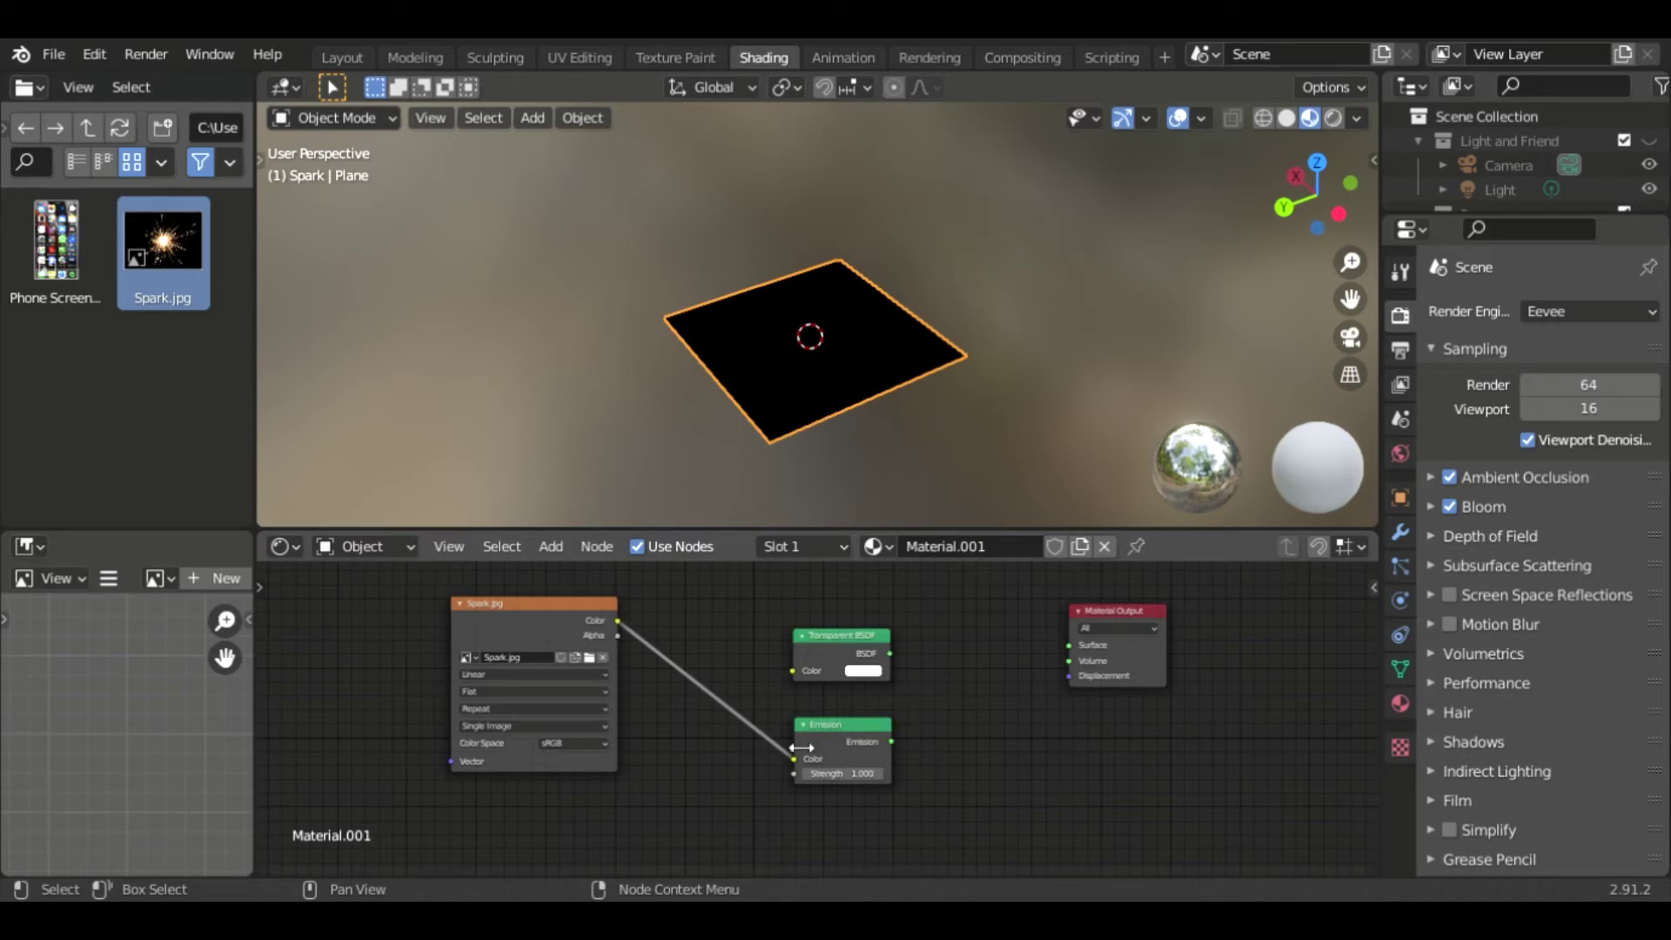
drag(796, 759, 797, 758)
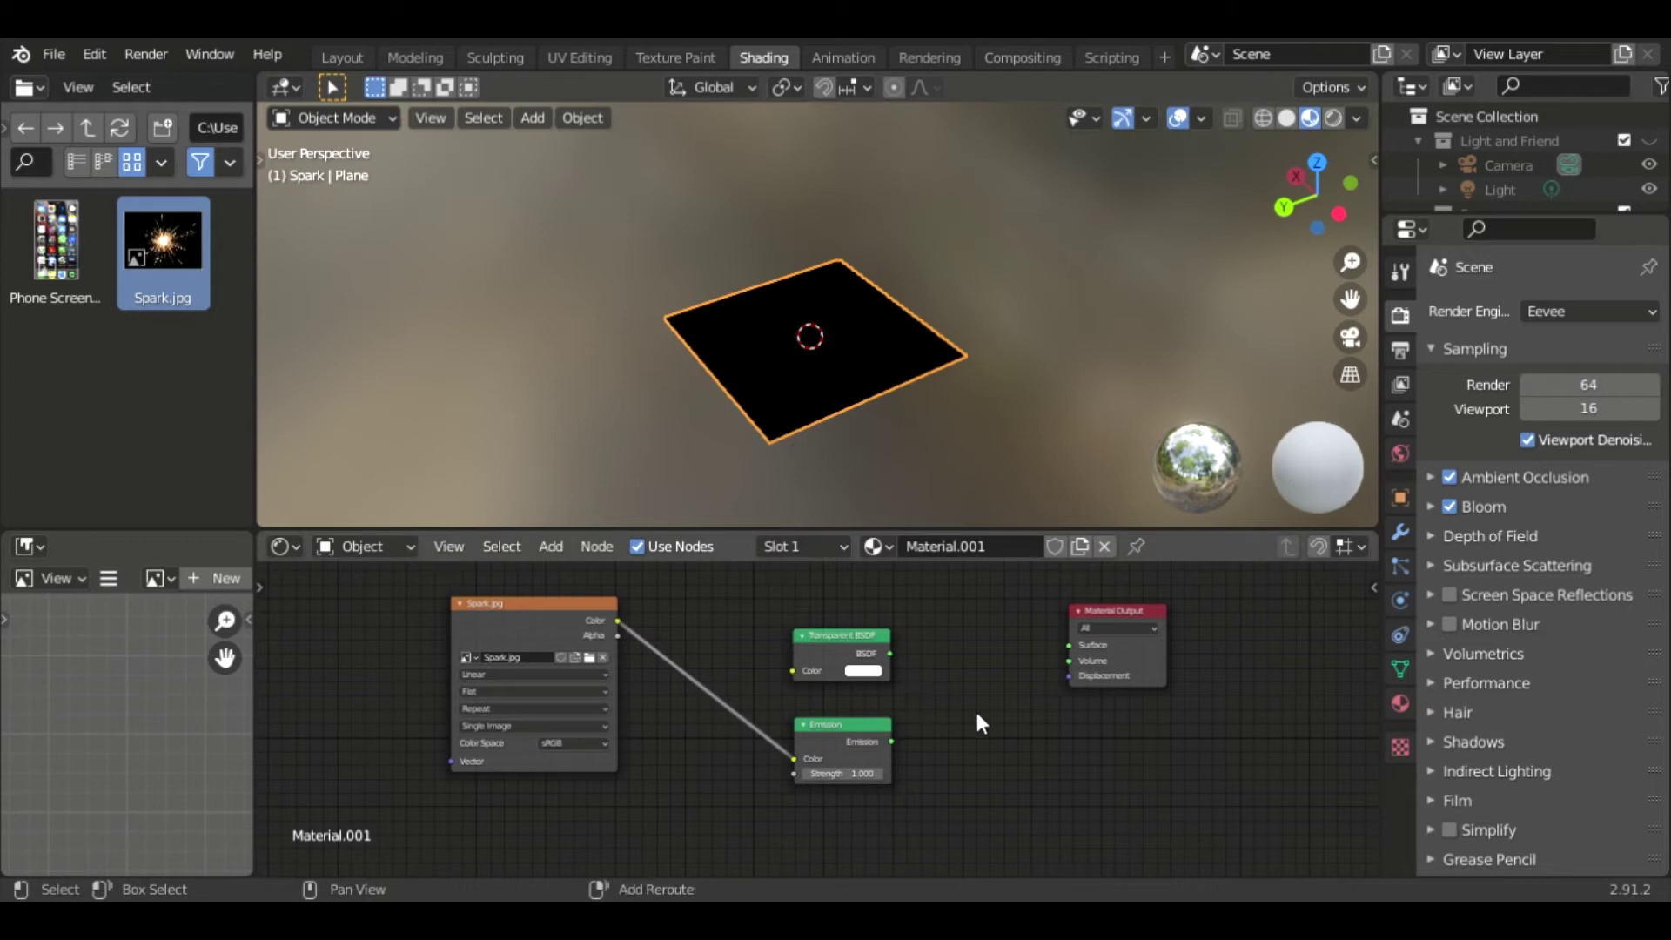
Add a Mix Shader combining both shaders and connect it to the Material Output Surface.
key(shift+a)
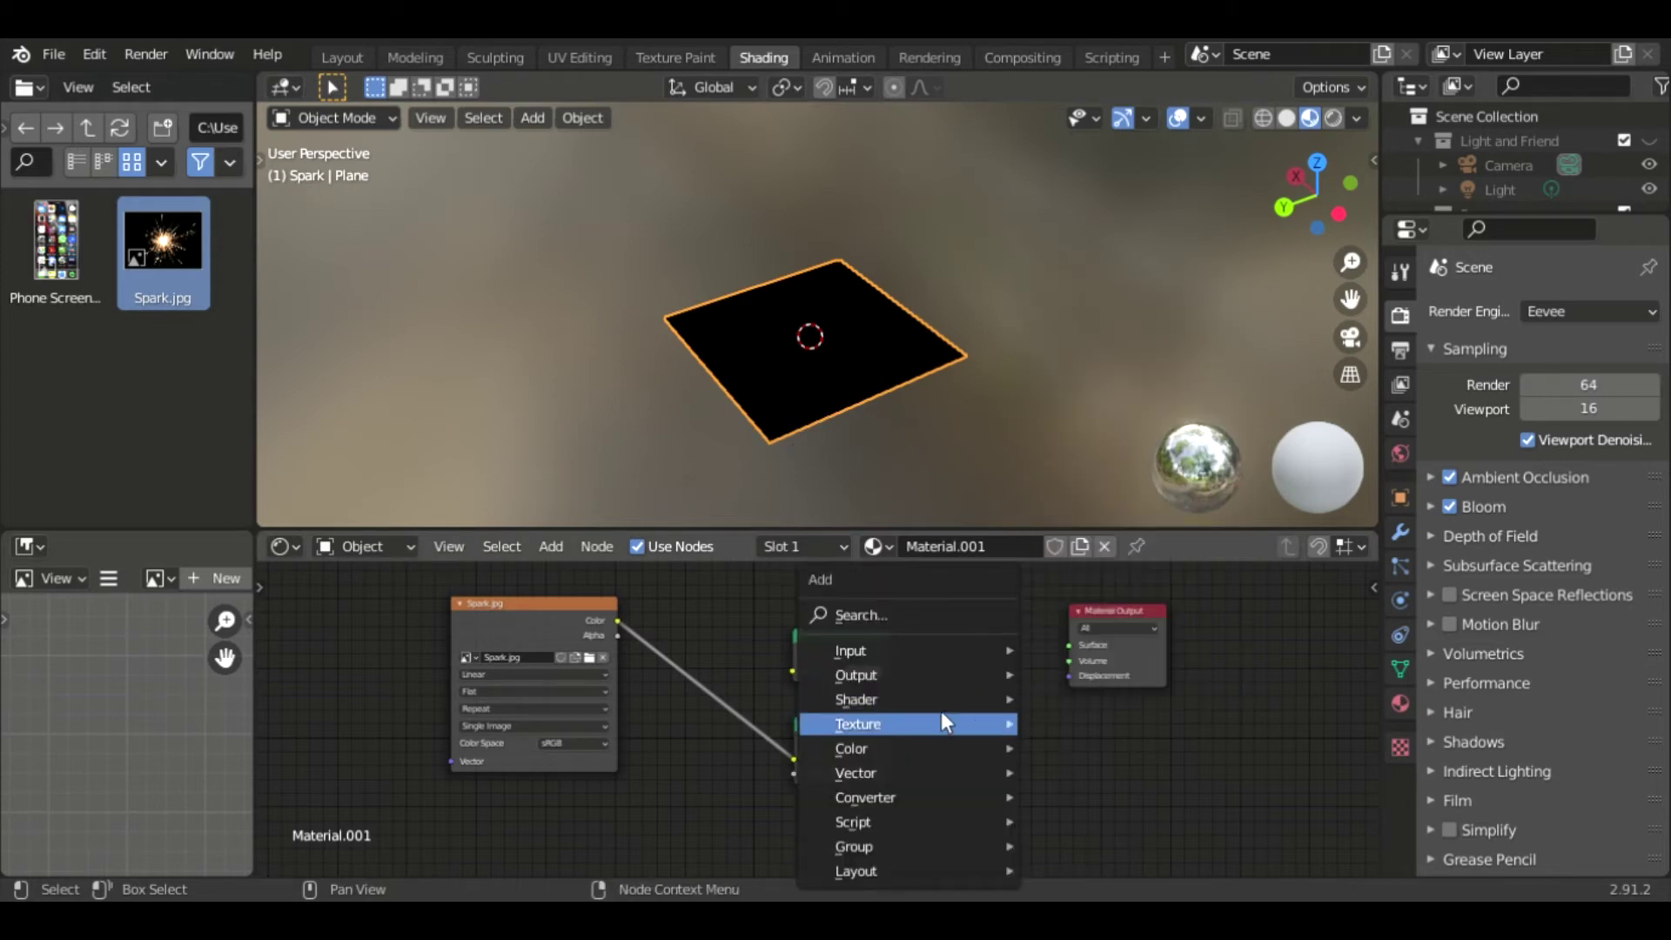
click(887, 614)
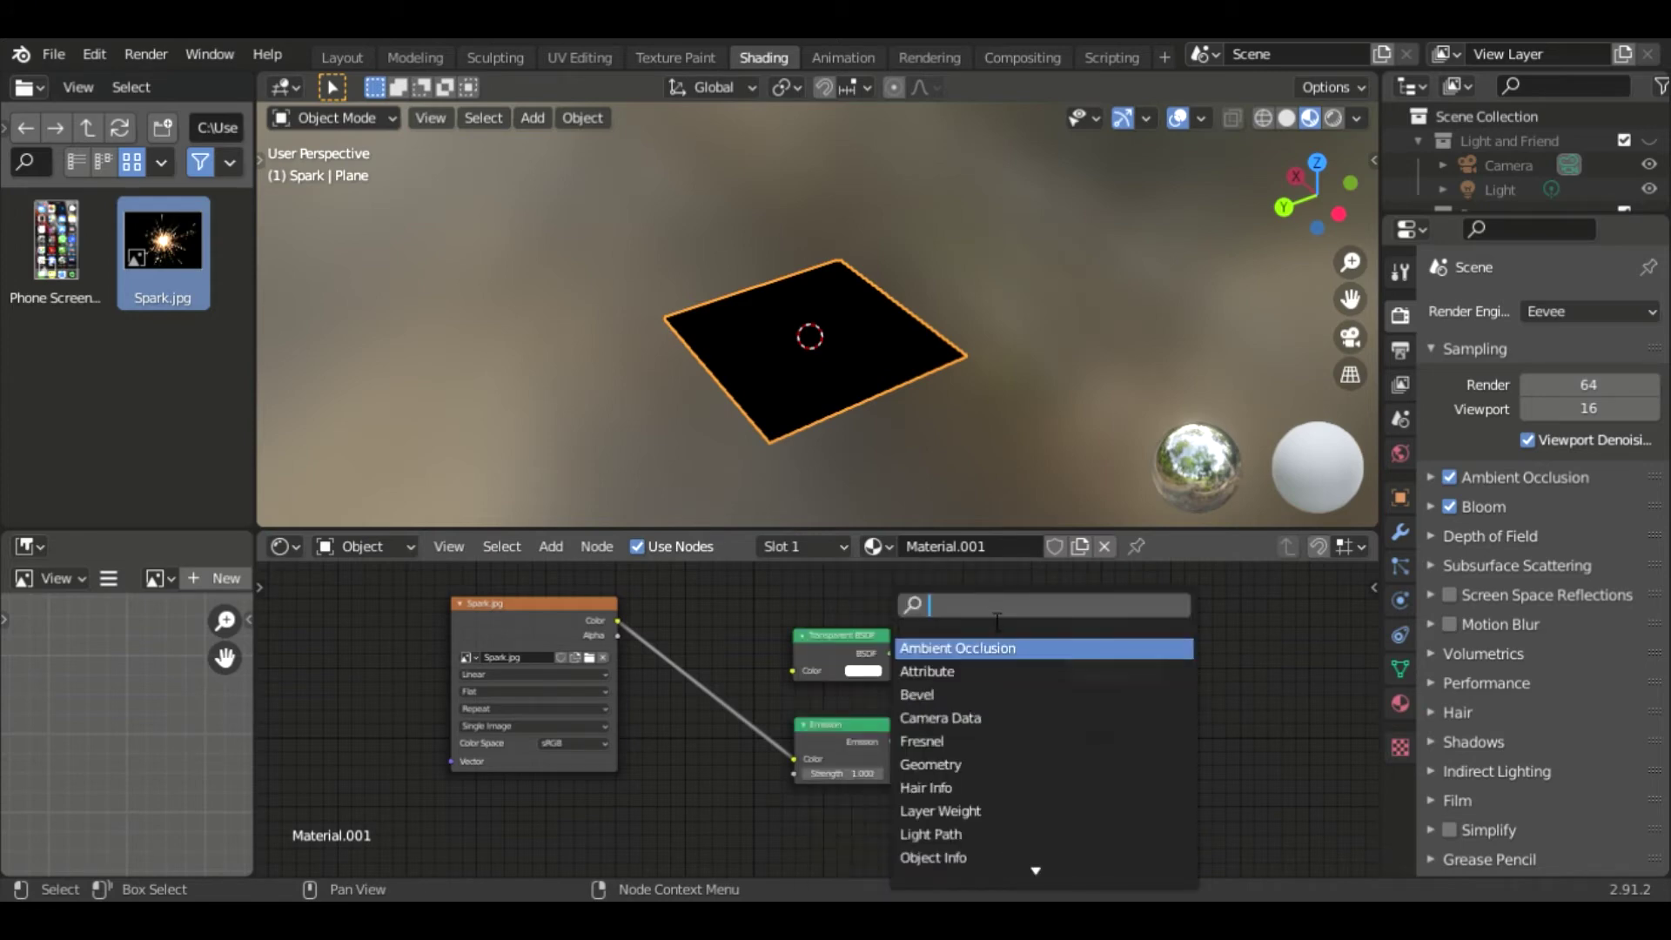
text(mix)
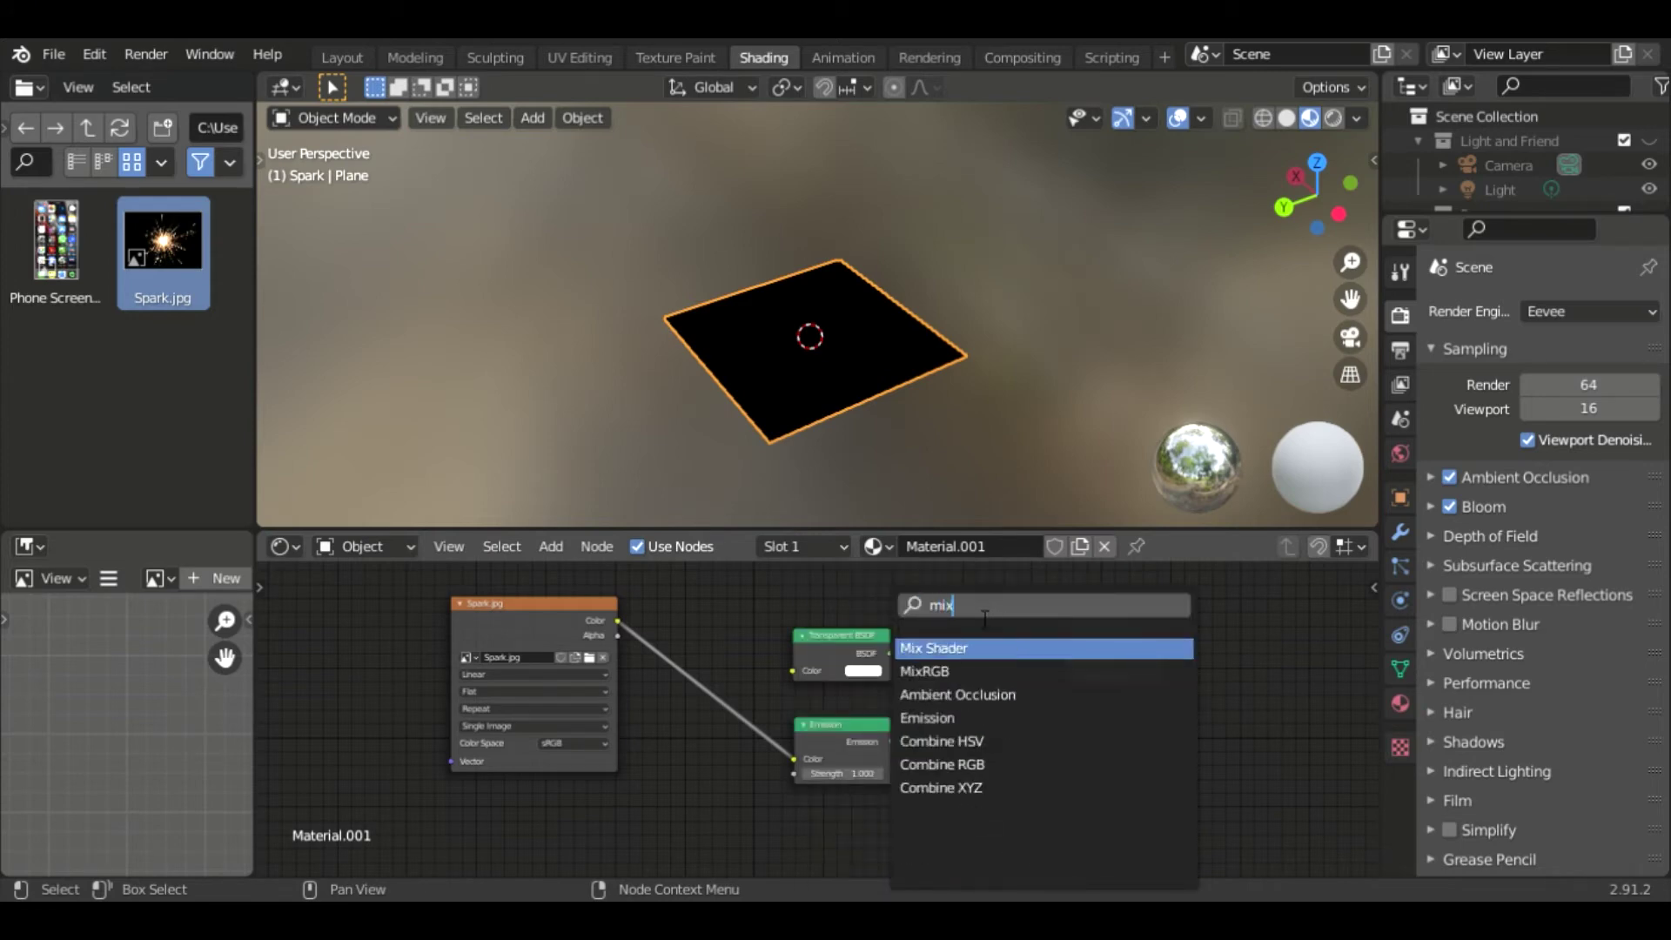
click(959, 650)
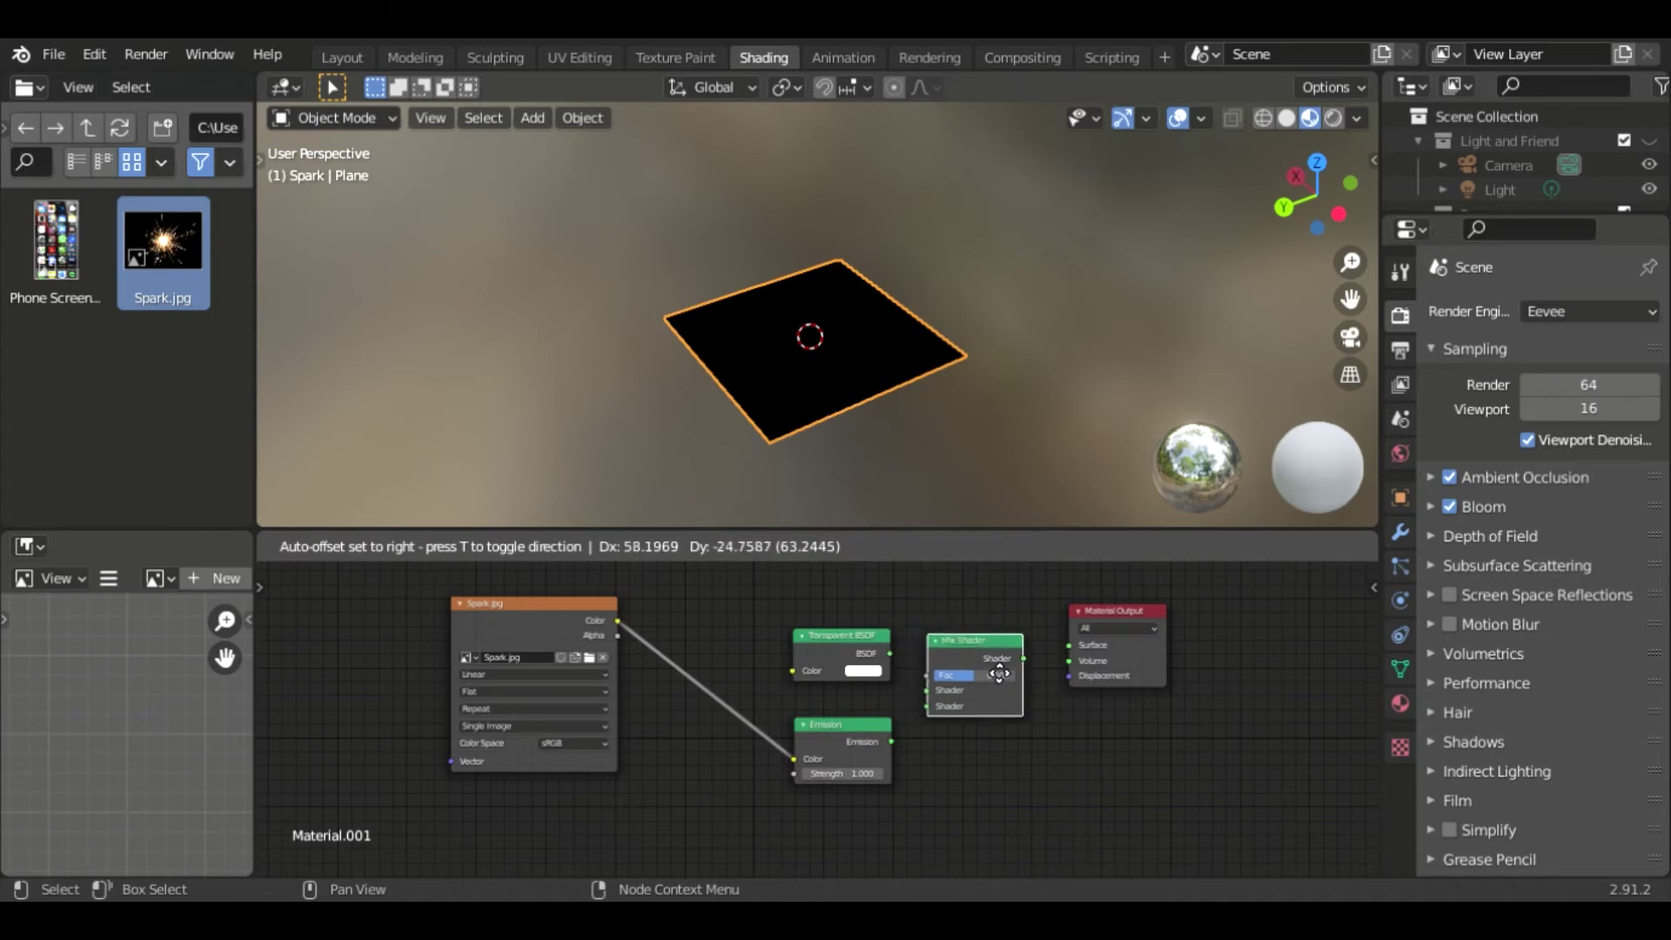
click(987, 644)
scroll(957, 703, down, 1)
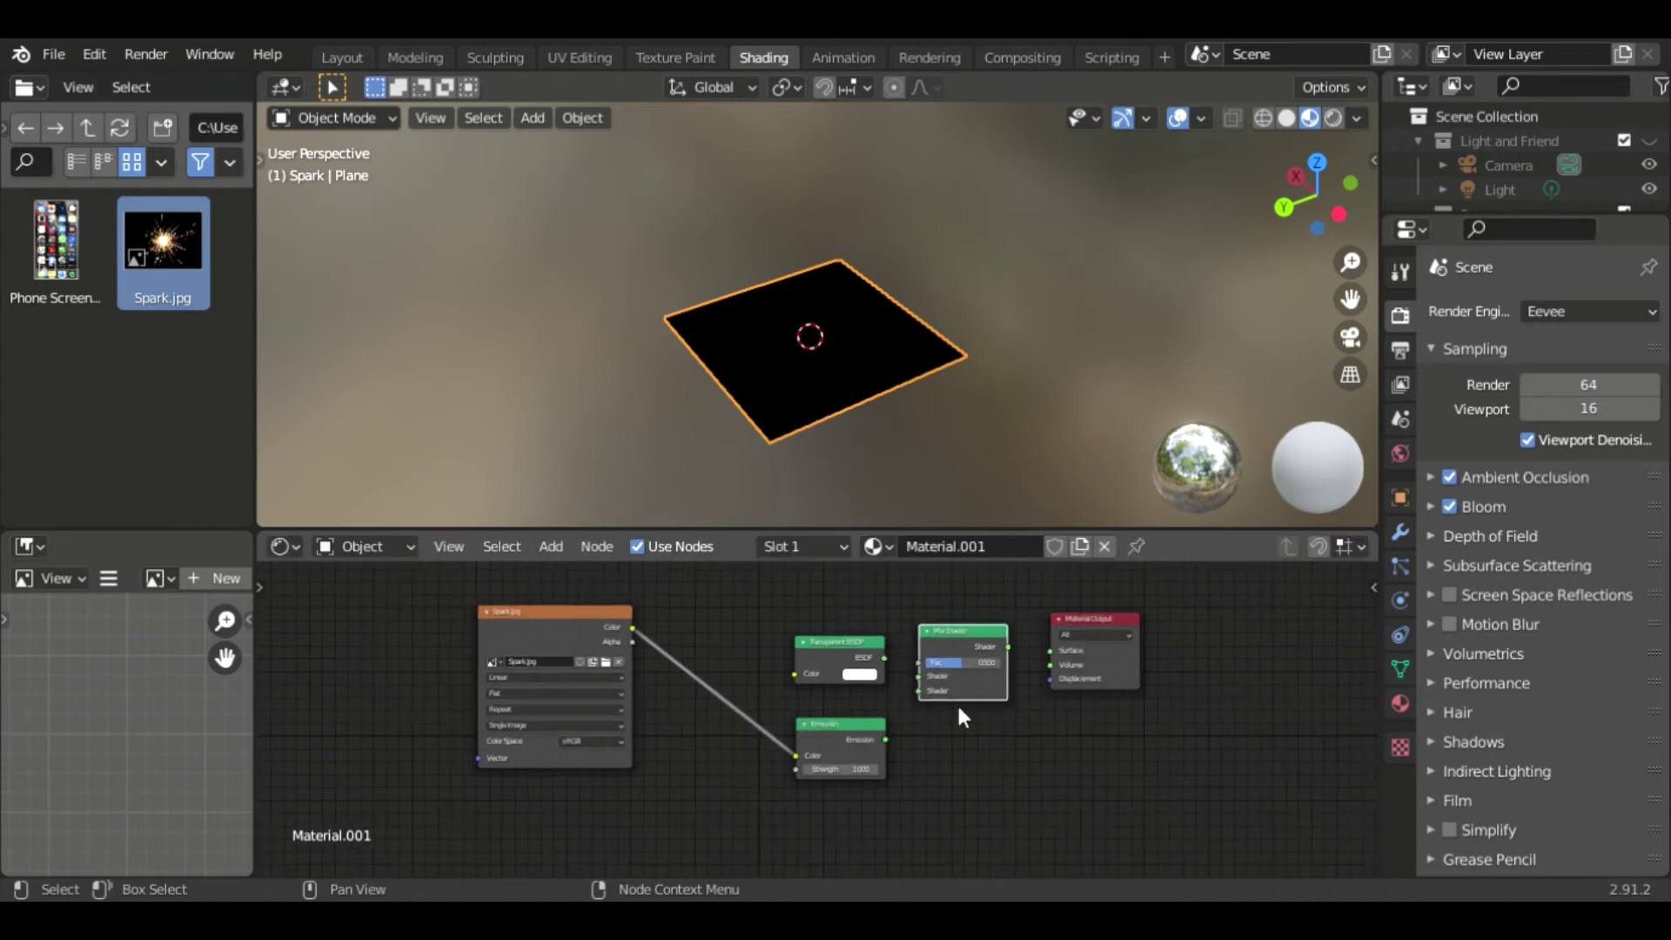
scroll(957, 703, down, 1)
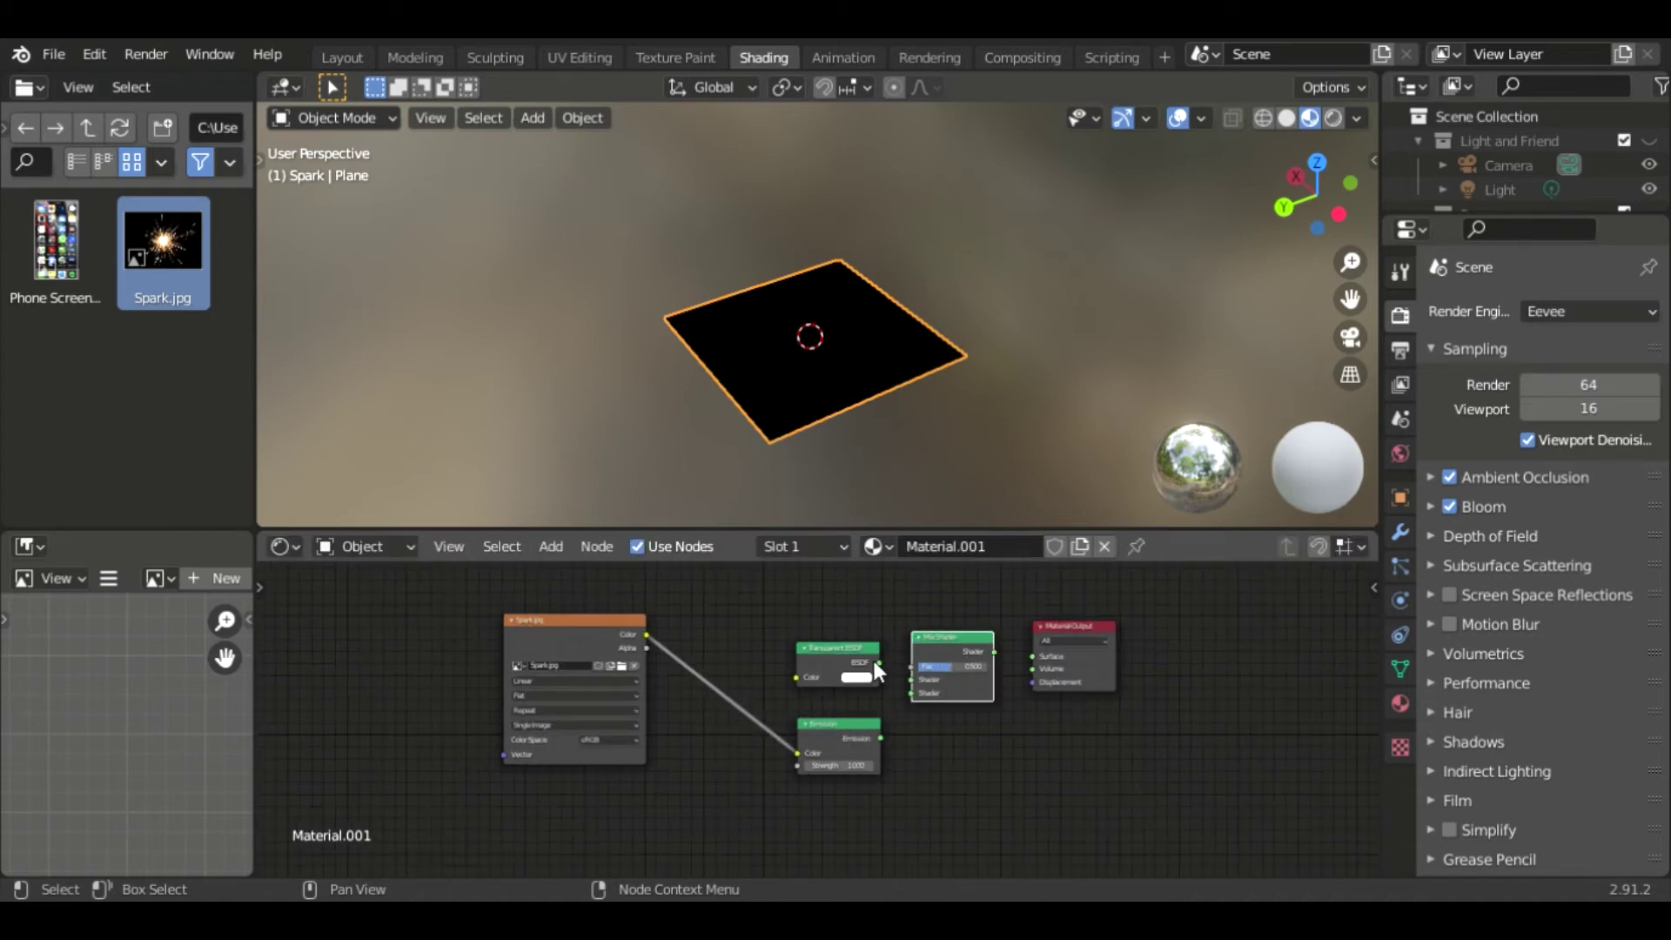
drag(875, 662, 913, 681)
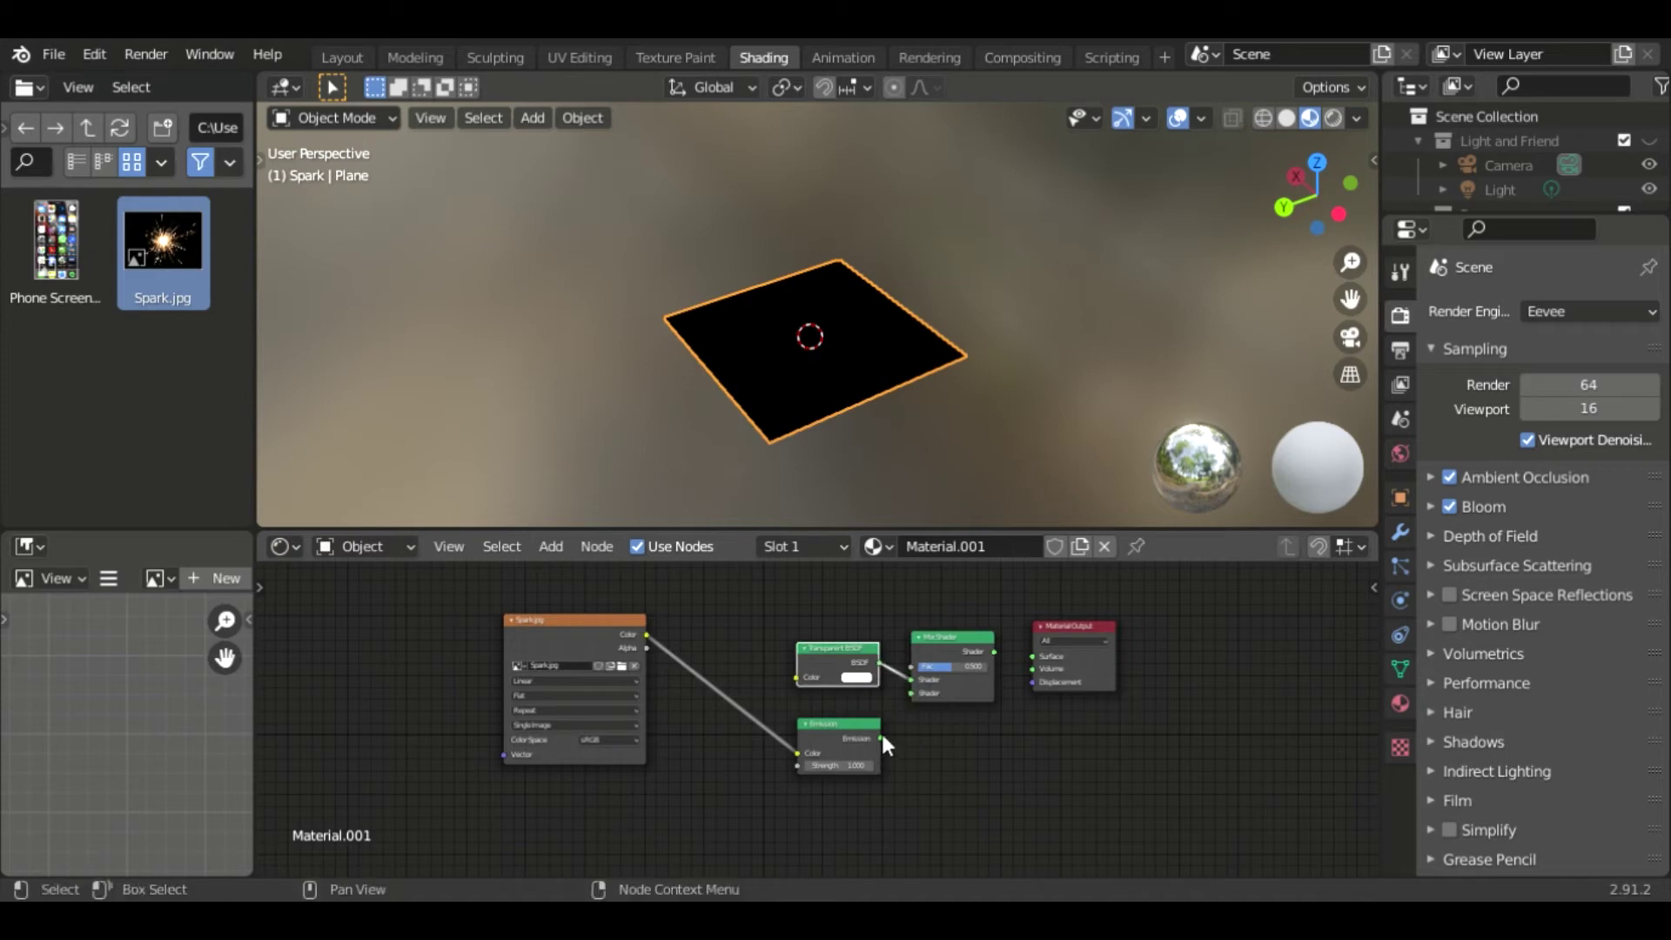
drag(880, 738, 912, 695)
drag(1047, 624, 1079, 619)
drag(949, 634, 981, 614)
click(1102, 617)
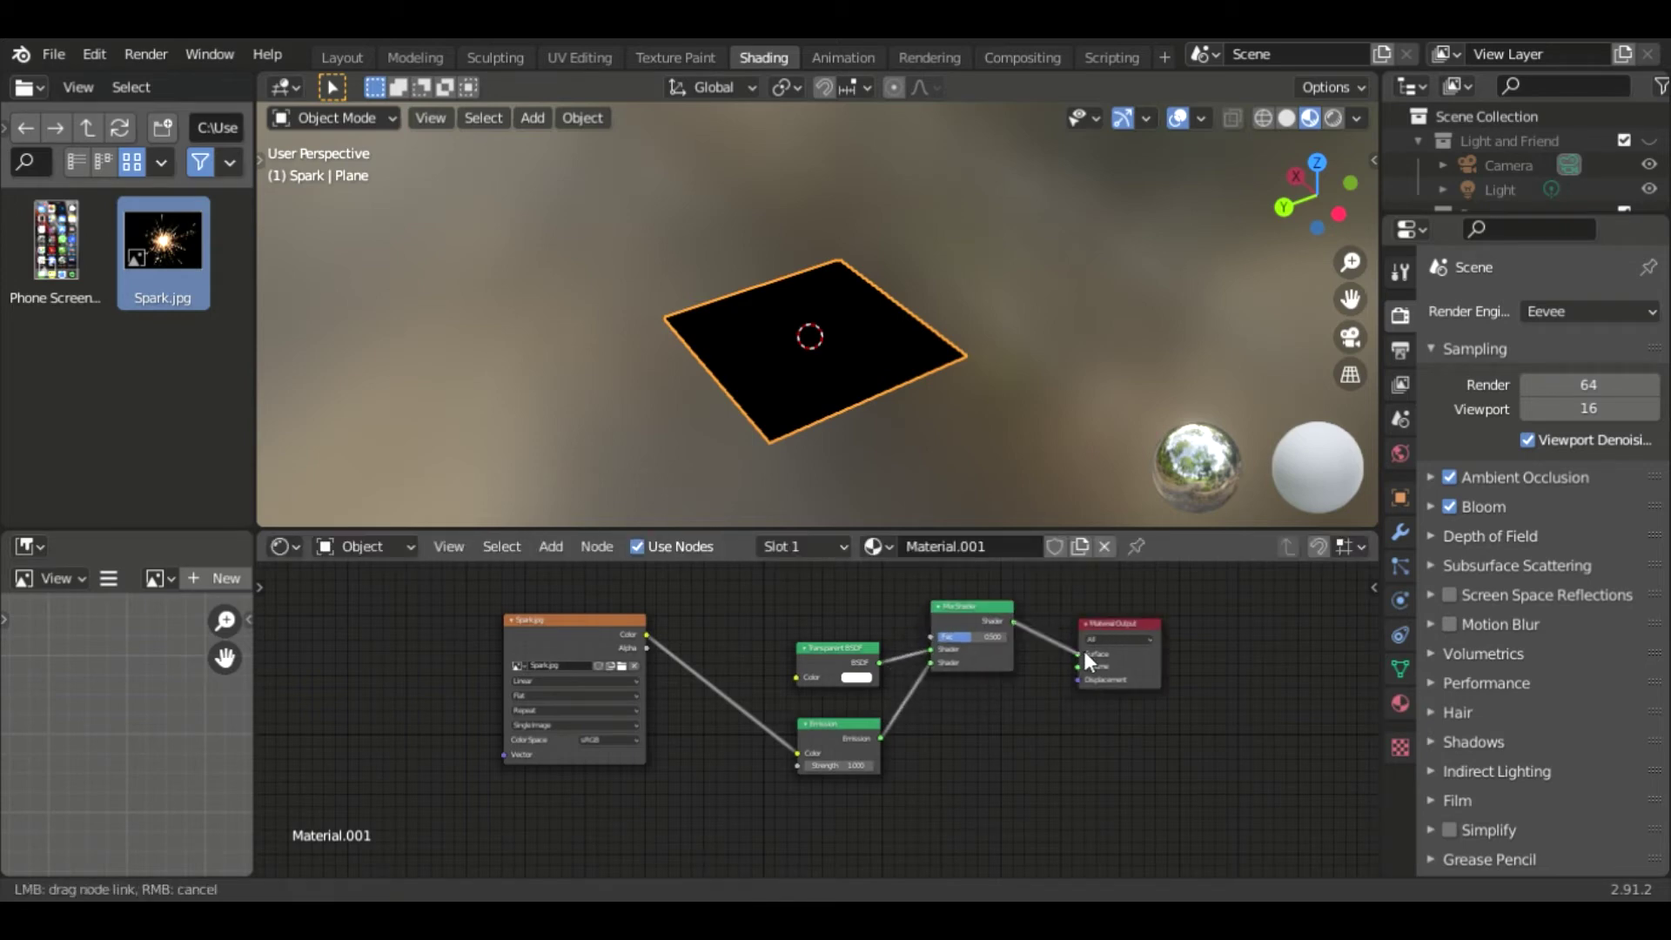
drag(1015, 620, 1084, 650)
scroll(1022, 629, up, 2)
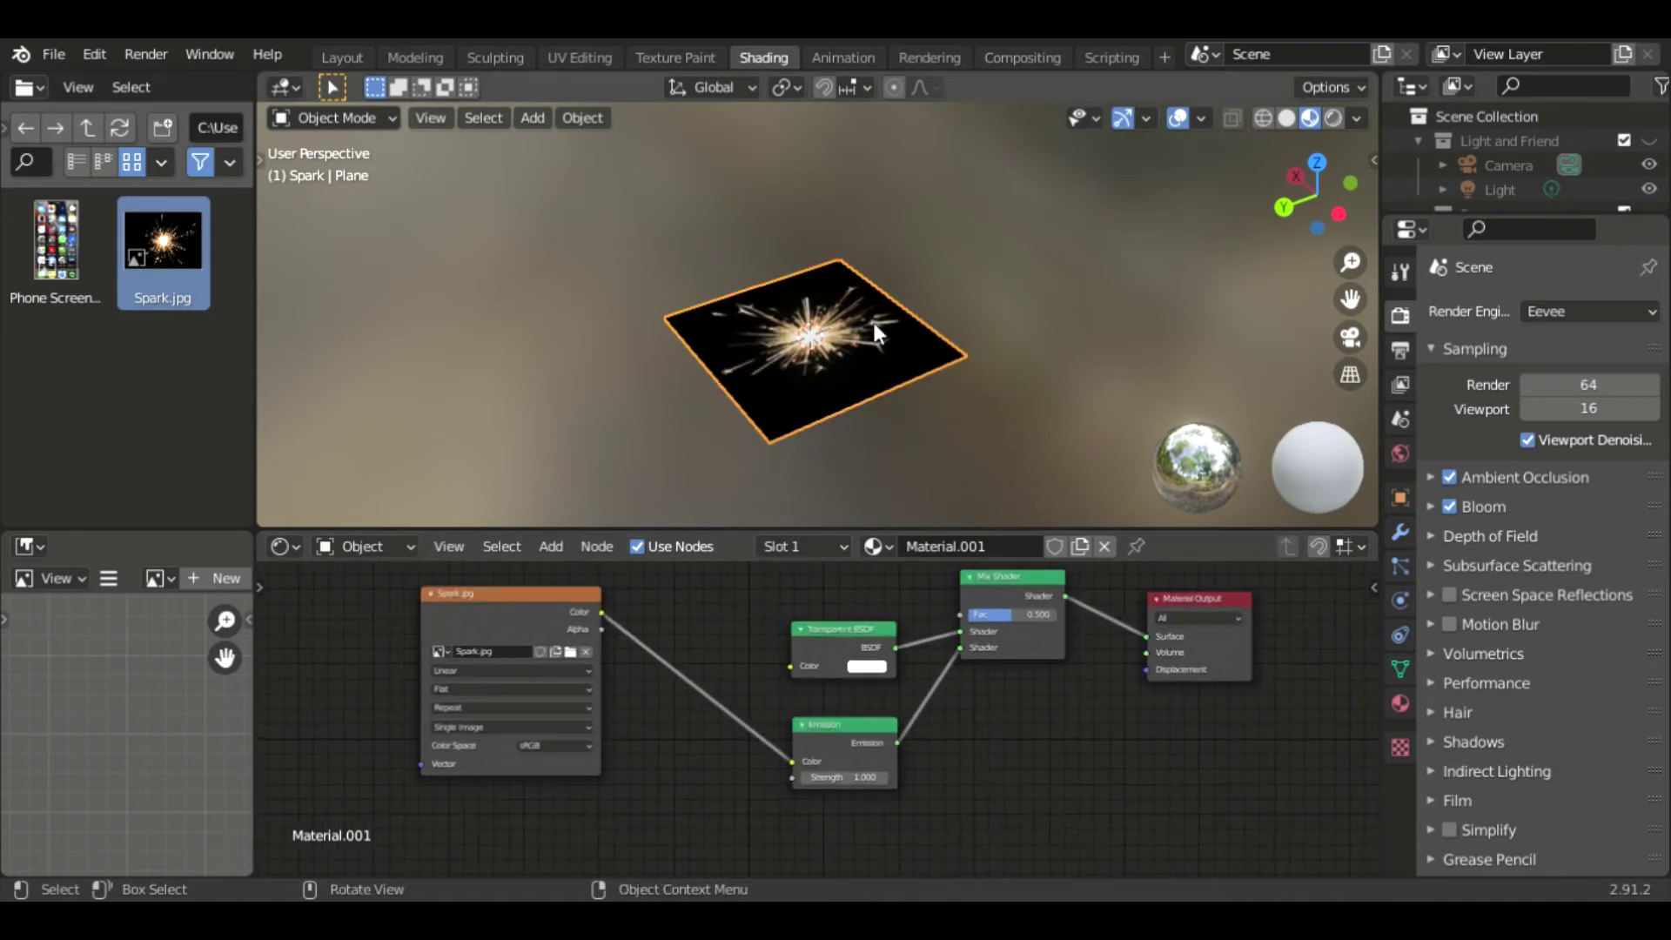
Link the Spark.jpg Color output to the Mix Shader's Fac input.
mouse_move(711, 361)
middle_down()
mouse_move(879, 382)
mouse_move(989, 350)
mouse_move(830, 370)
mouse_move(861, 431)
middle_up()
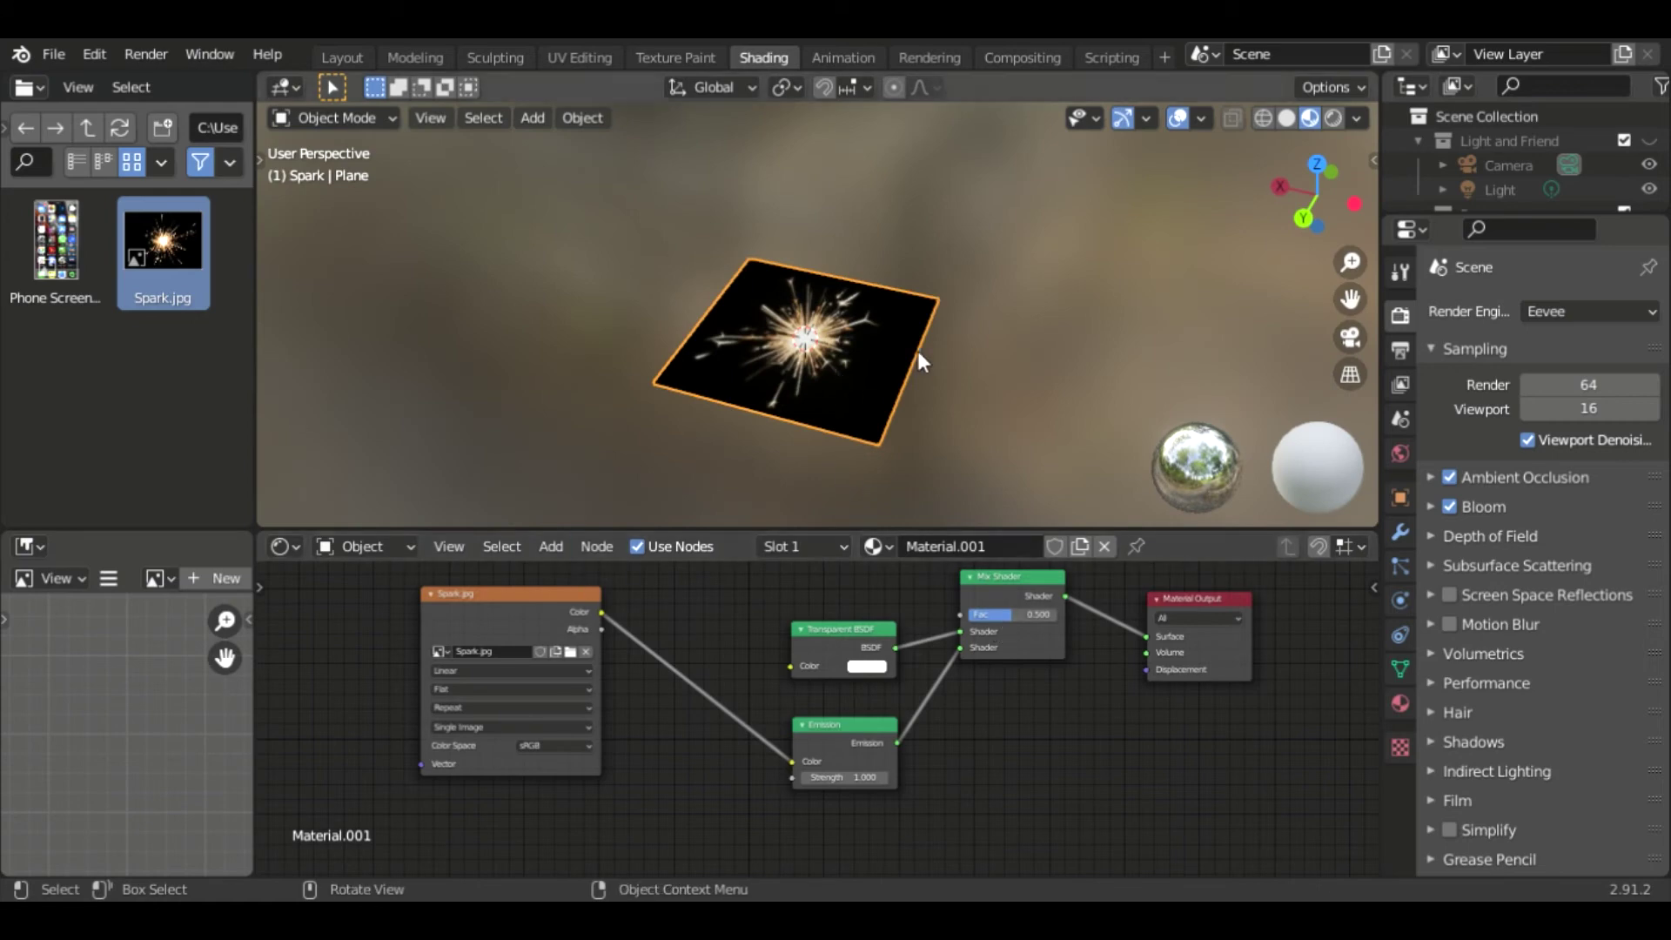
drag(599, 613, 962, 610)
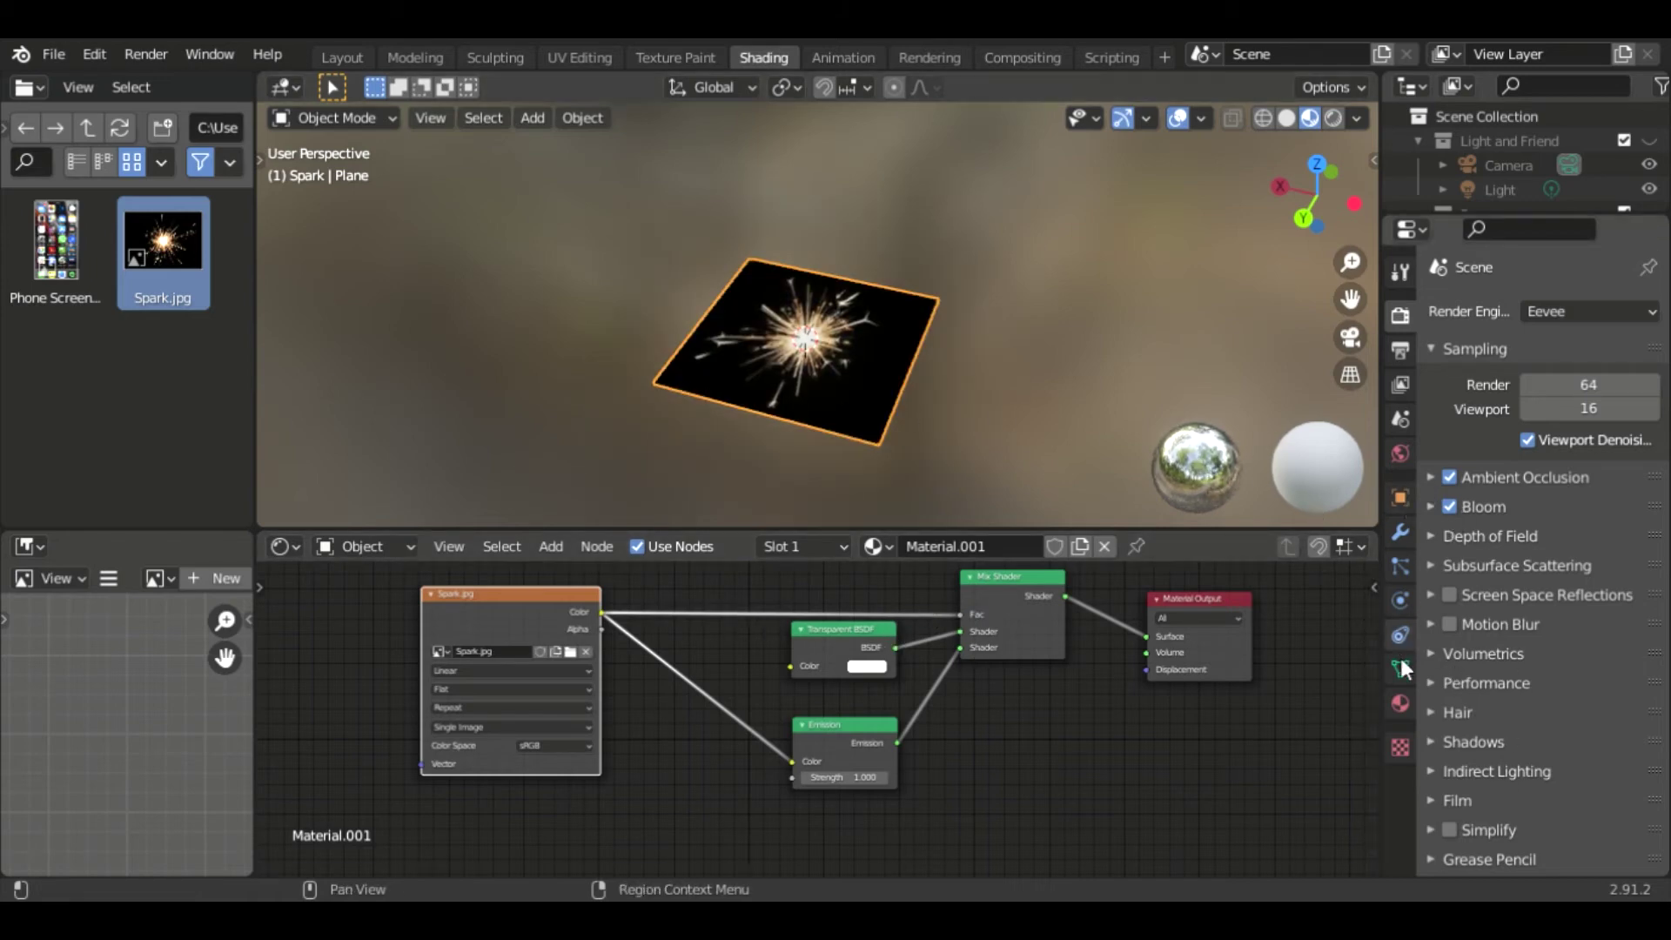
click(1400, 703)
scroll(1502, 513, down, 3)
scroll(1502, 512, up, 3)
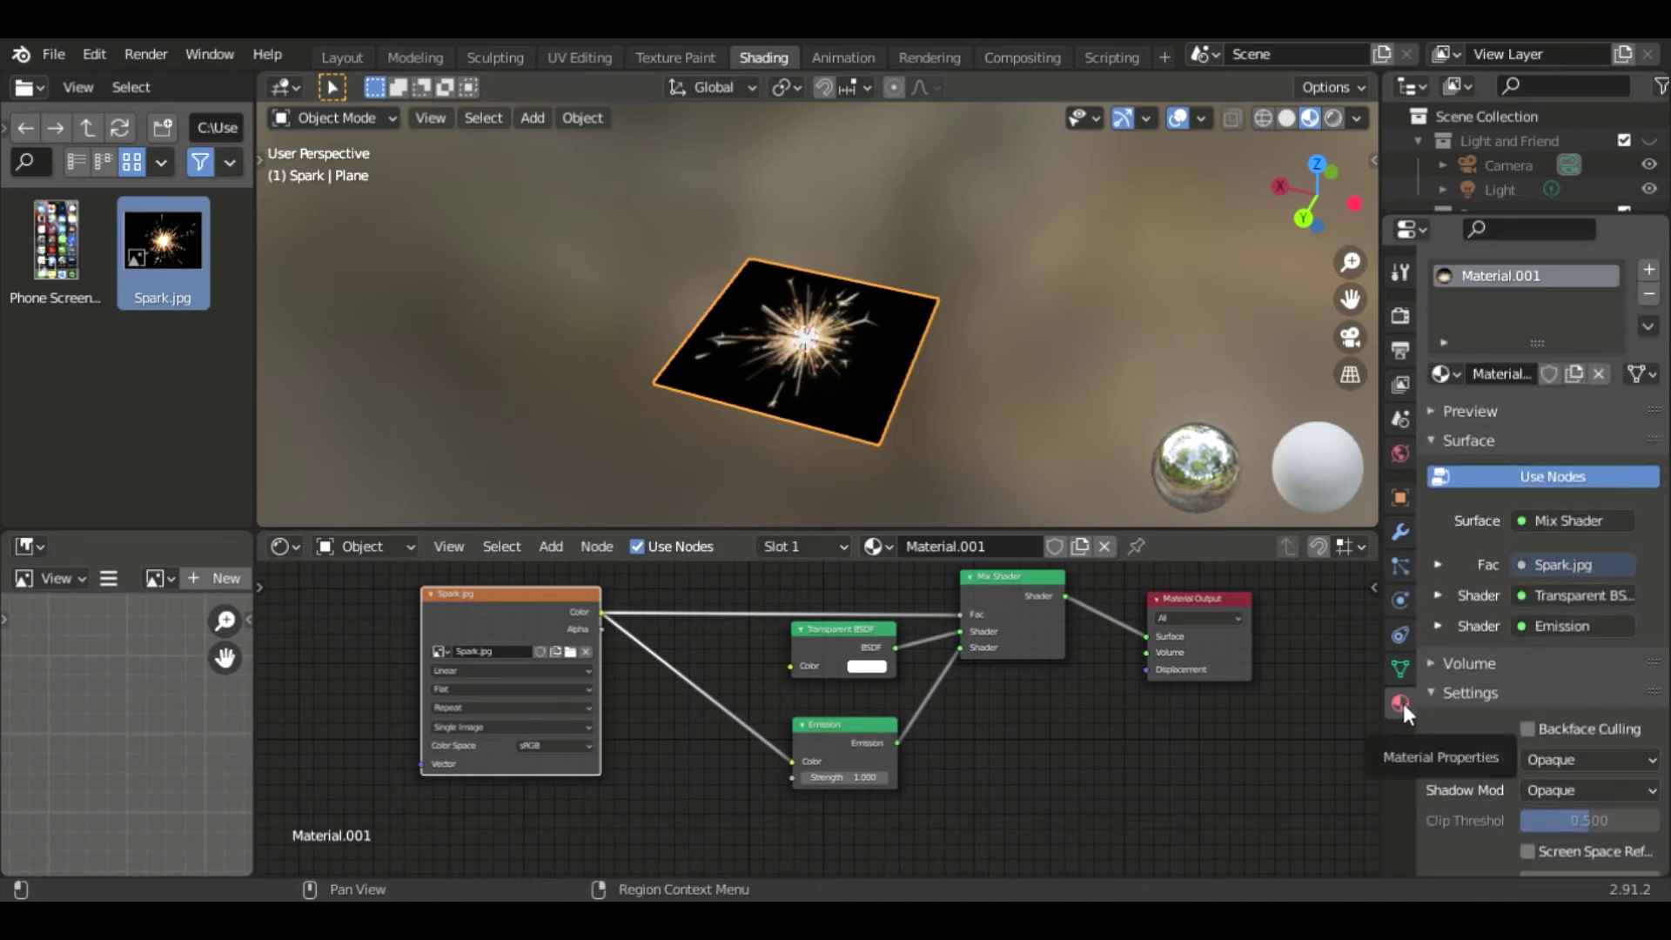
scroll(1488, 547, down, 3)
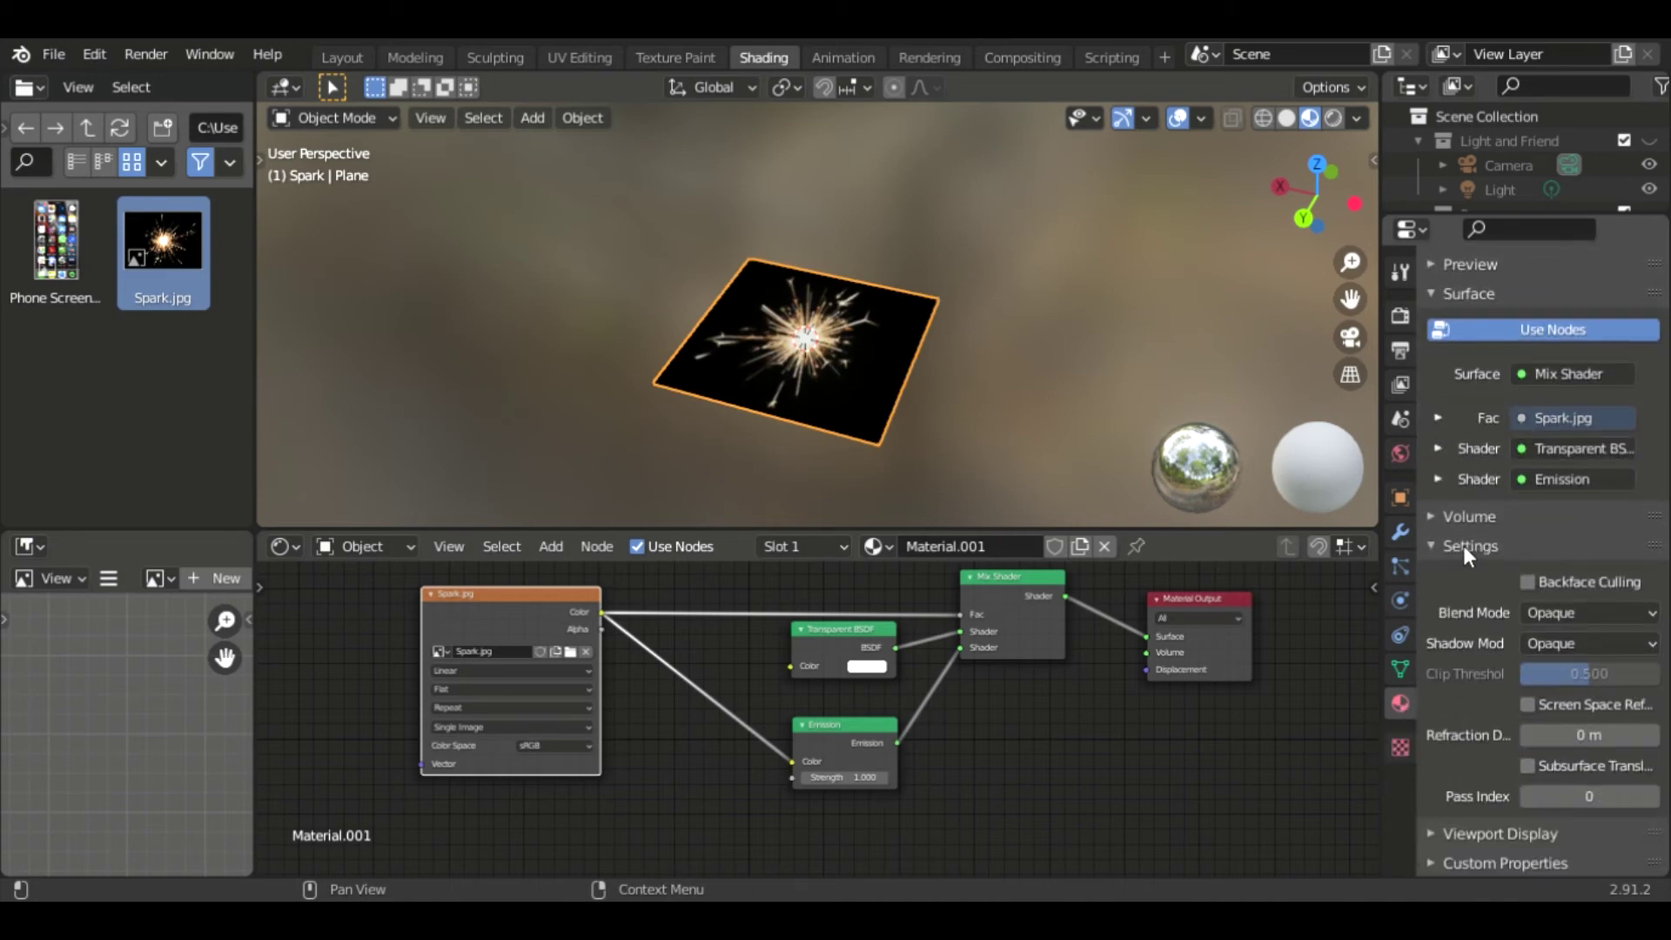
Set the spark material's Blend Mode to Alpha Blend, after trying Alpha Clip and Alpha Hashed.
click(1558, 617)
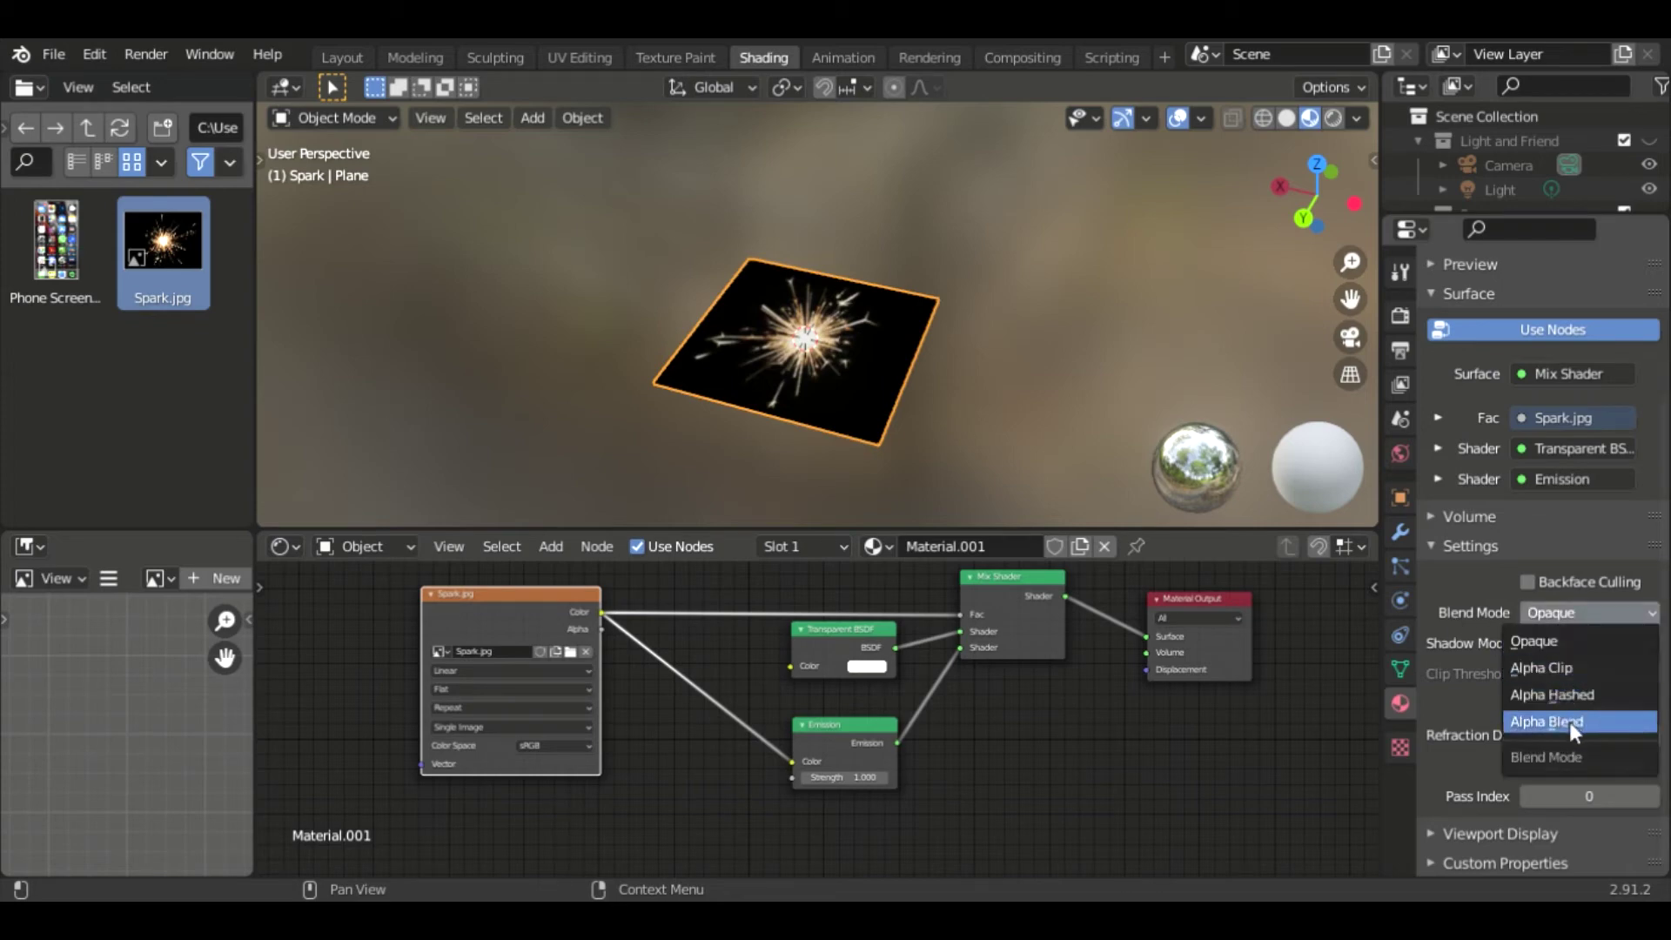
click(1563, 672)
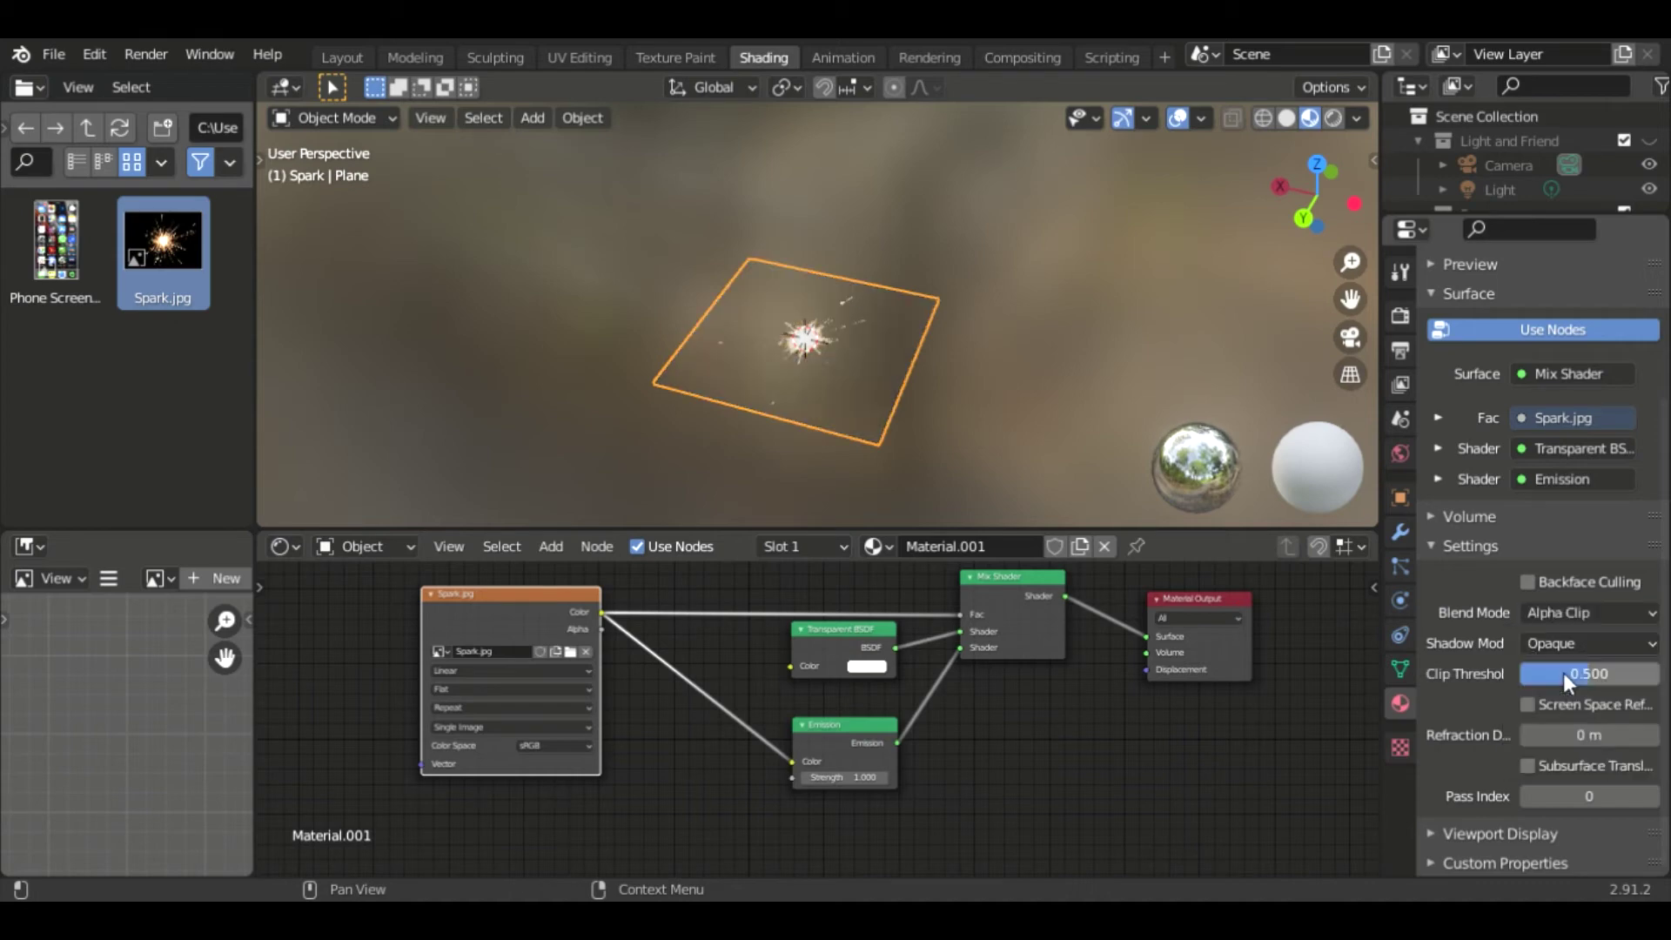
click(1560, 615)
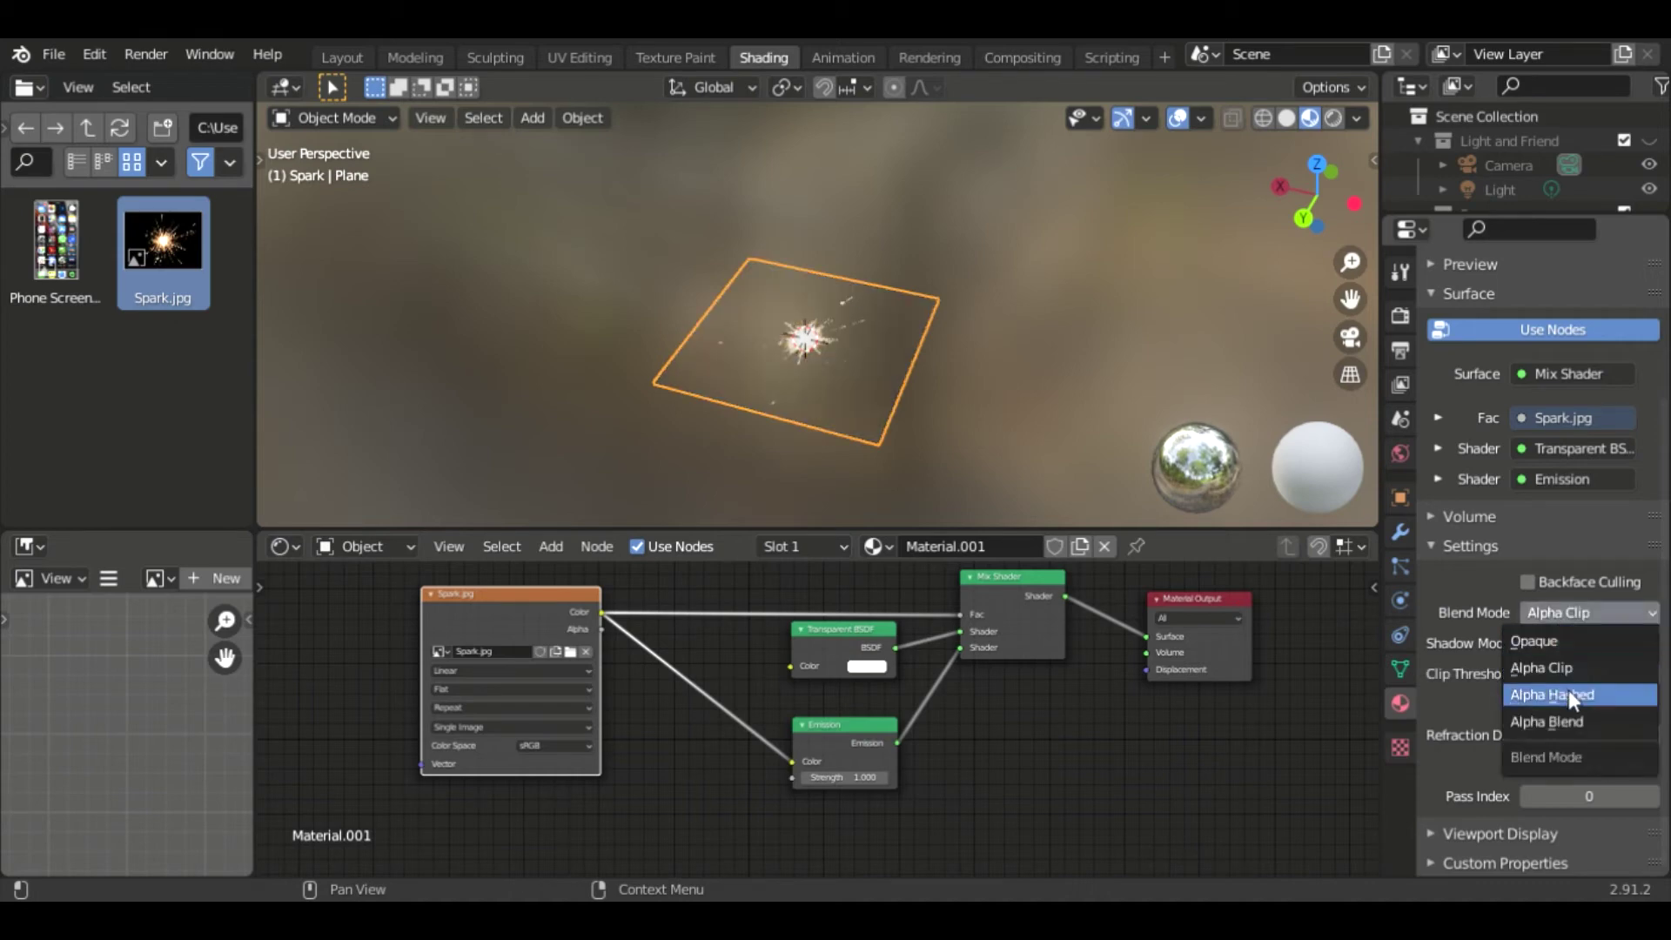
click(1569, 690)
click(1565, 614)
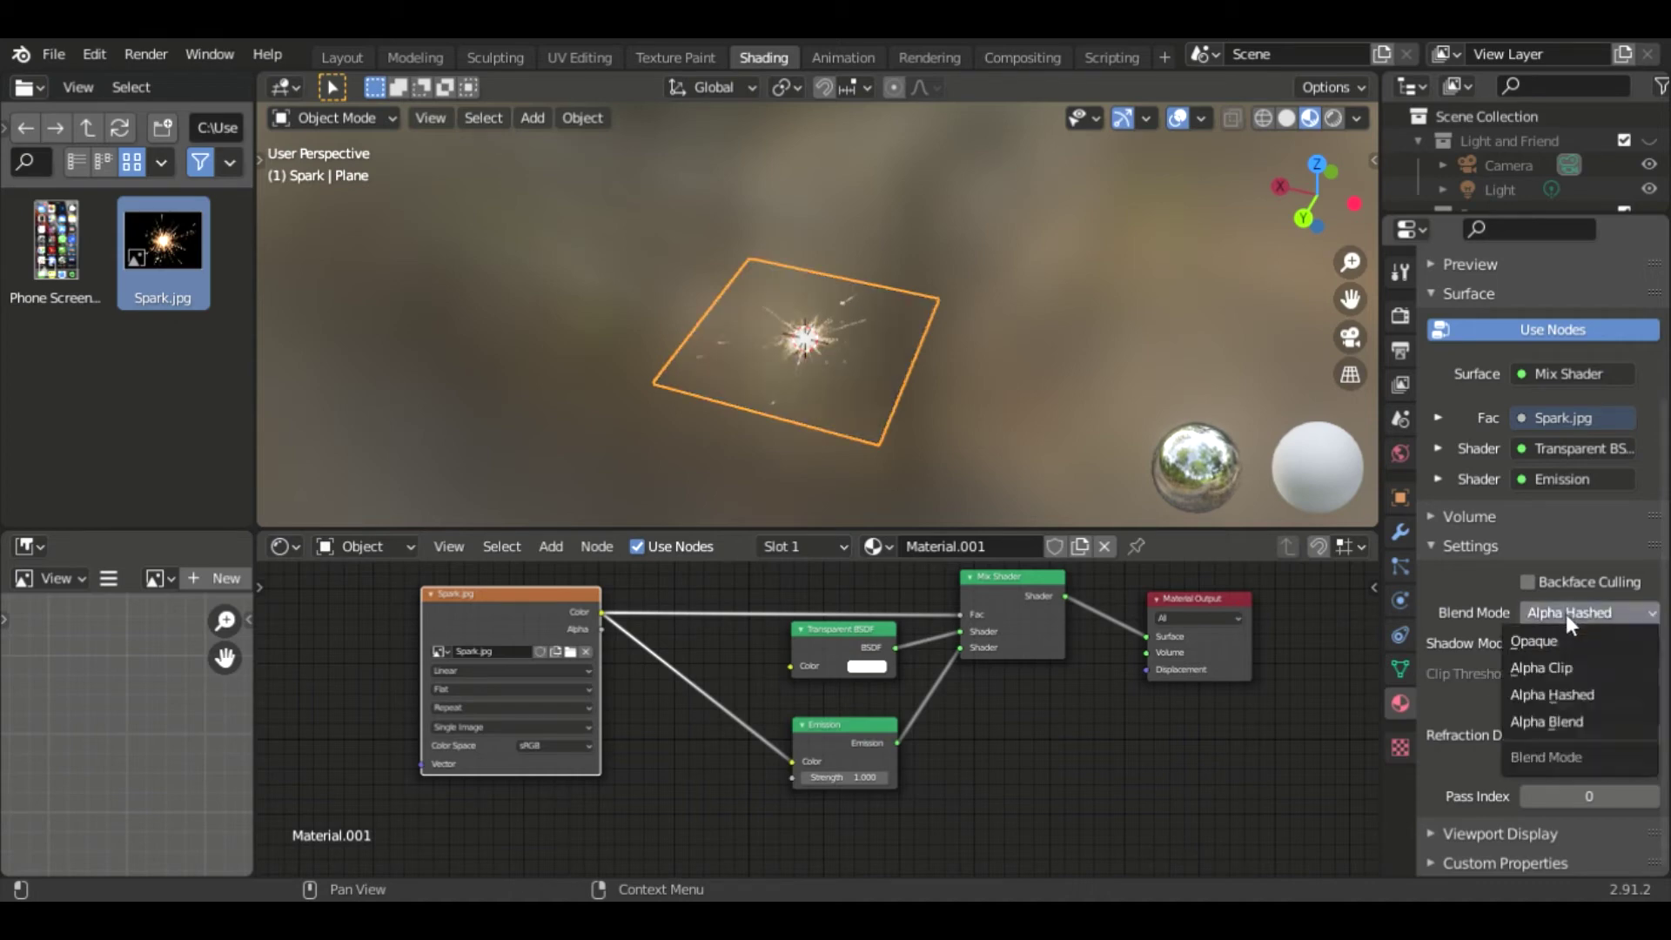
click(1563, 719)
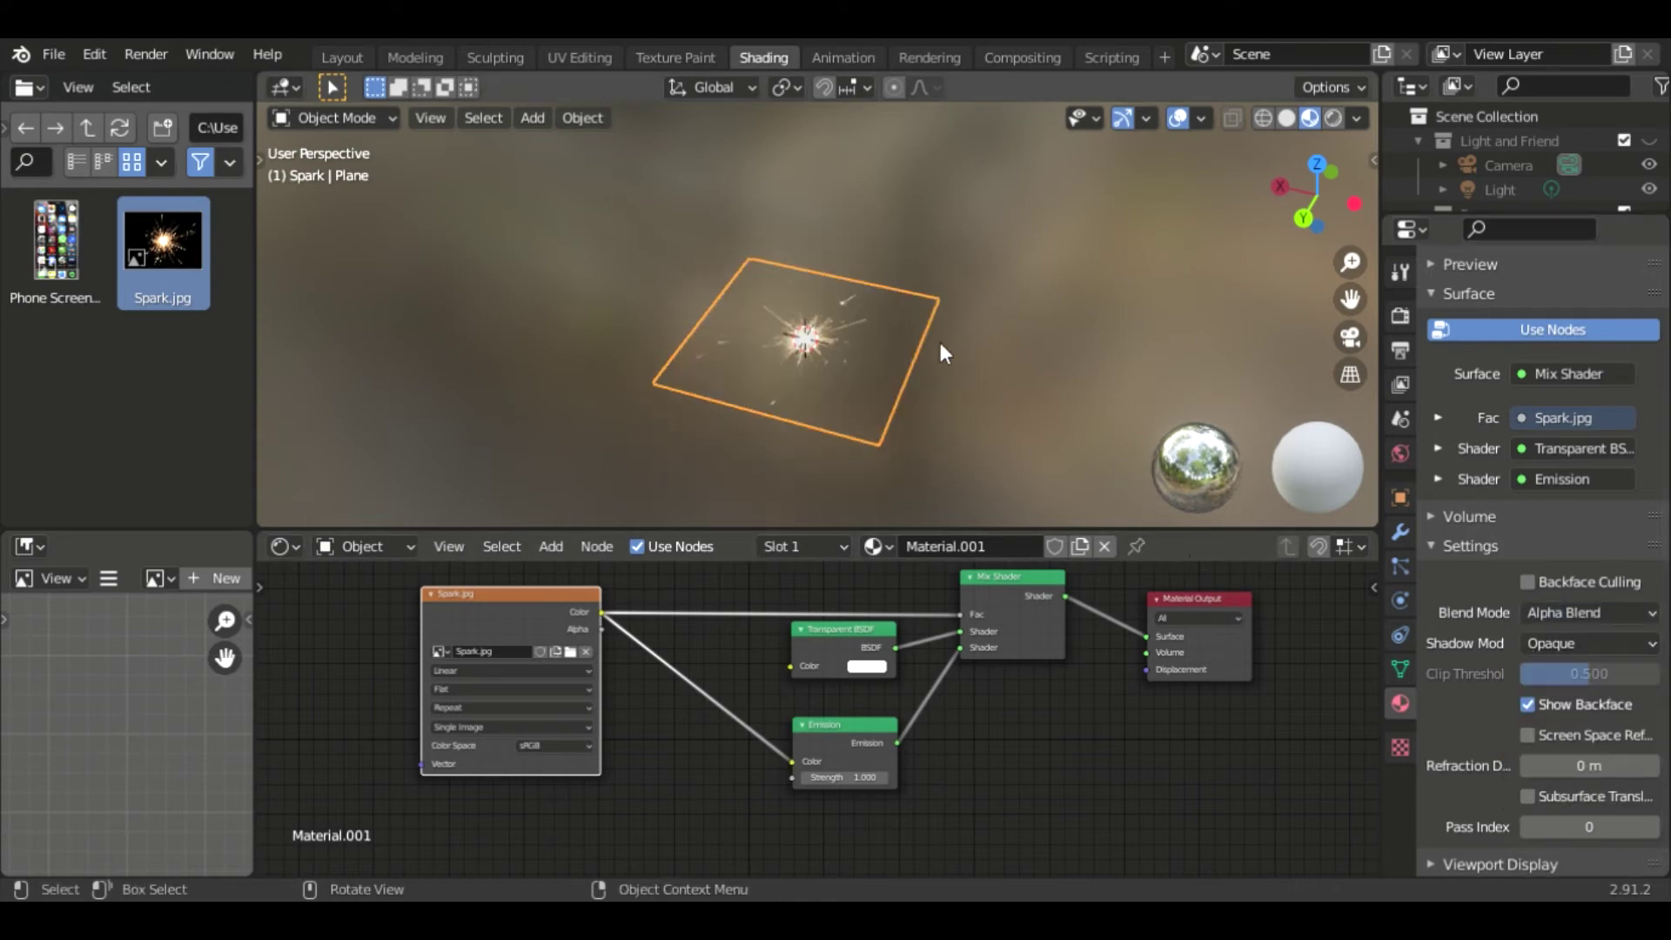
scroll(942, 343, up, 3)
mouse_move(1040, 352)
middle_down()
mouse_move(993, 399)
mouse_move(863, 383)
middle_up()
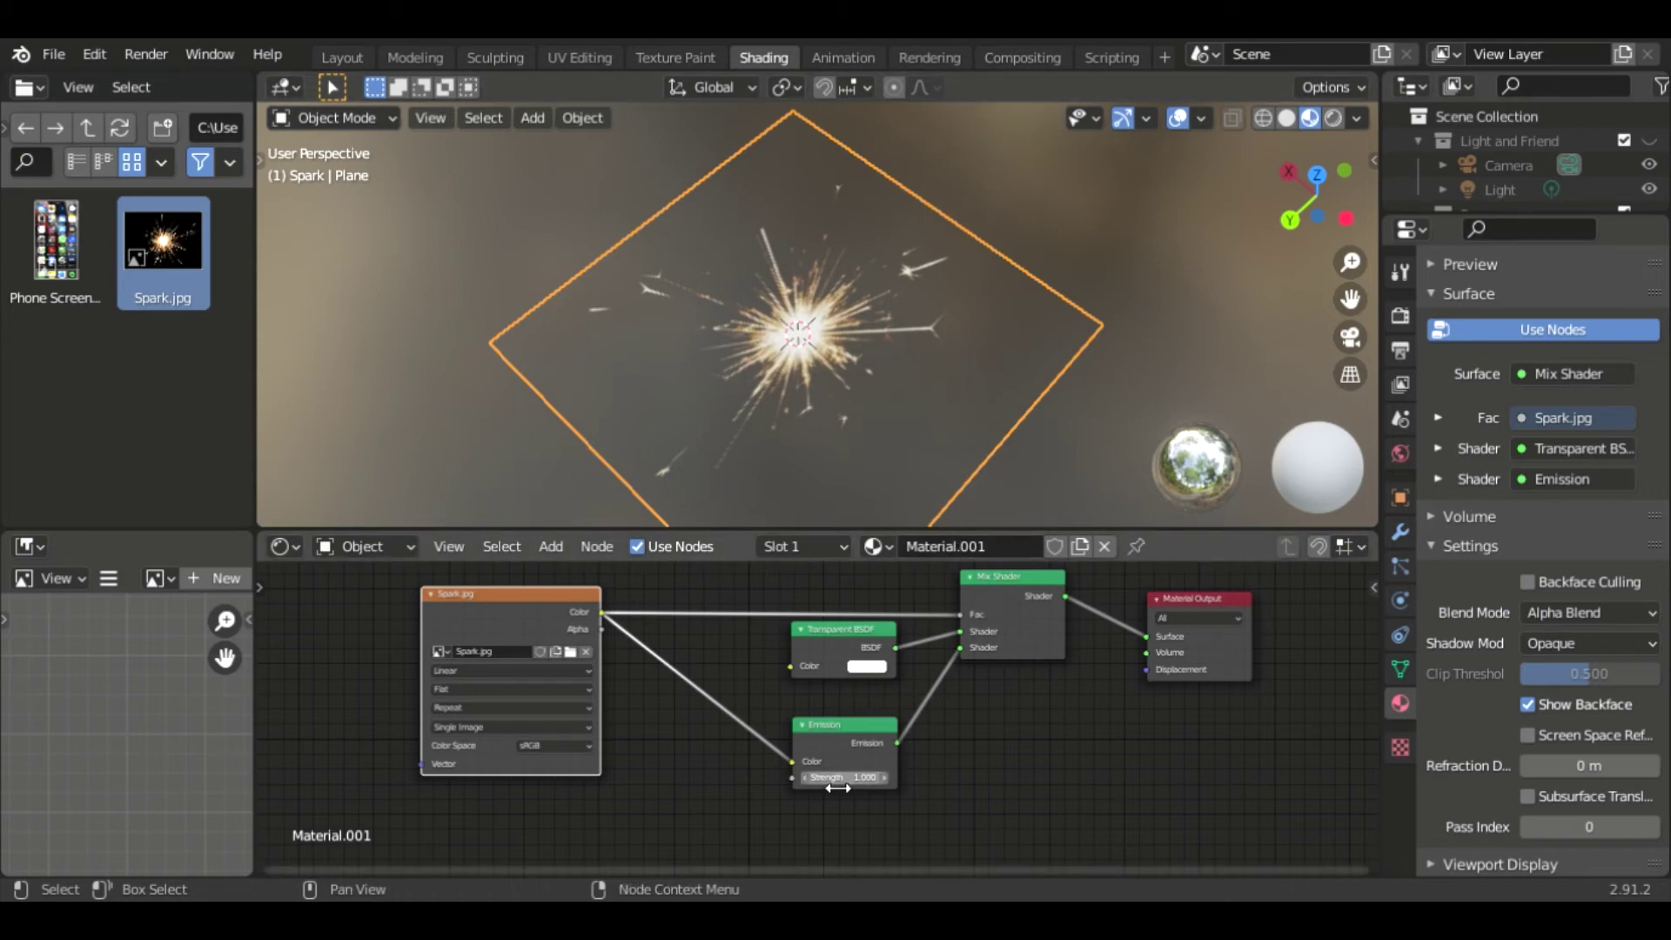
Set the spark Emission node's Strength to 10.
drag(825, 780, 914, 779)
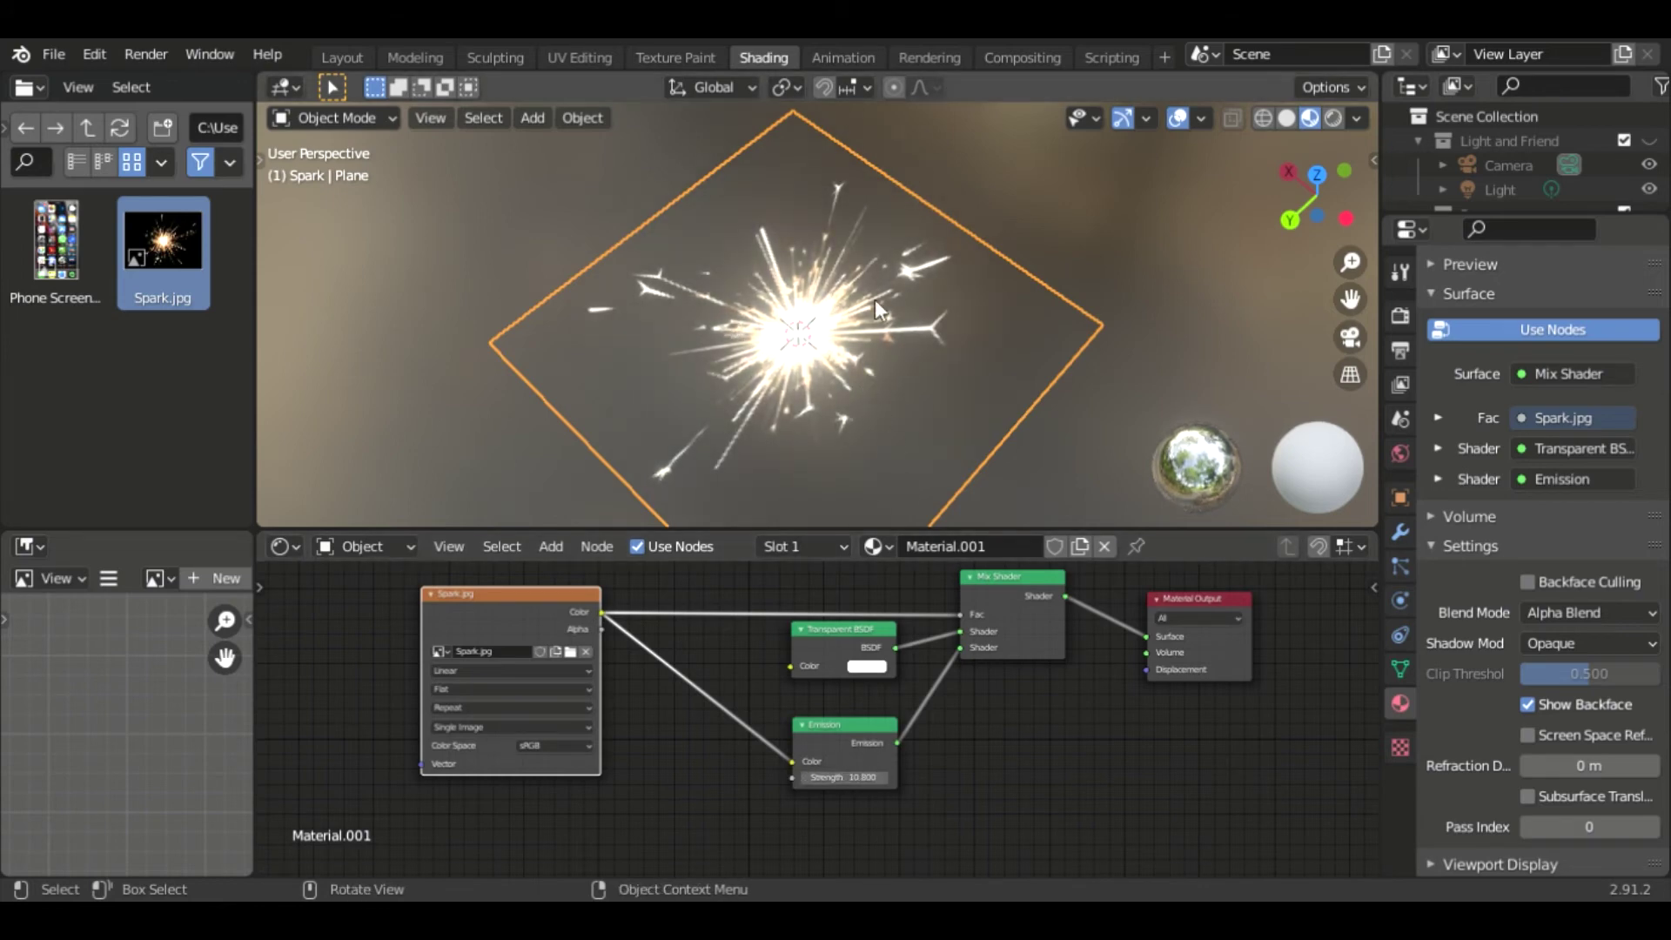
scroll(964, 316, down, 2)
scroll(1003, 294, down, 1)
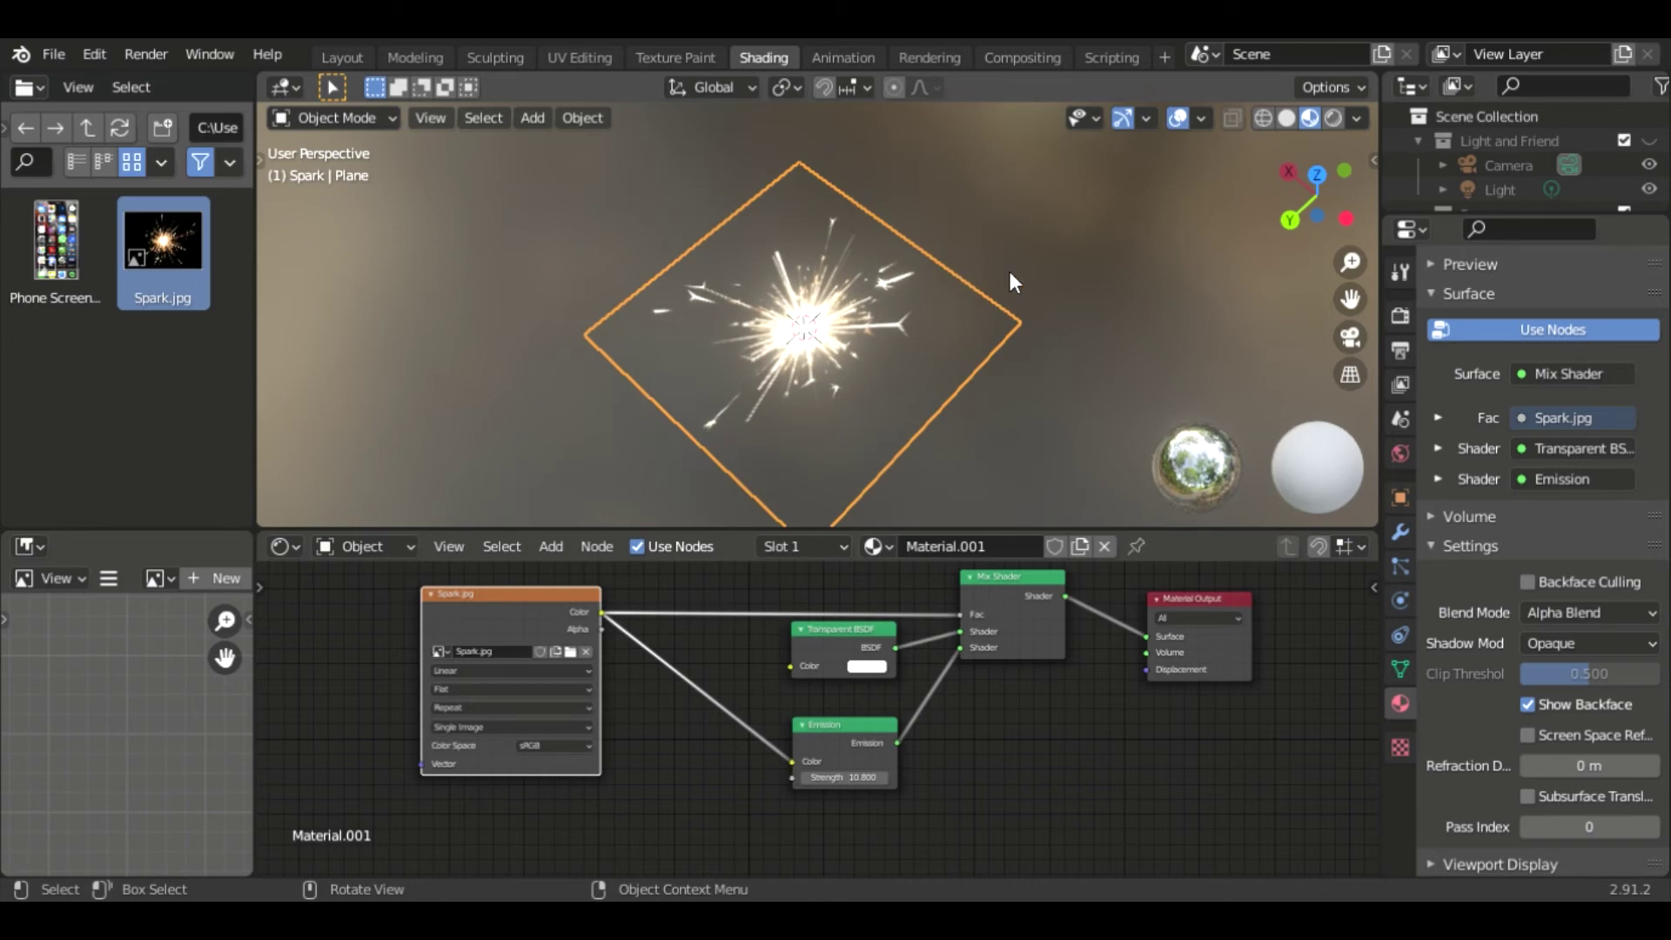
Return to Layout with Material Preview shading and unhide the Room and Phone collections.
click(338, 52)
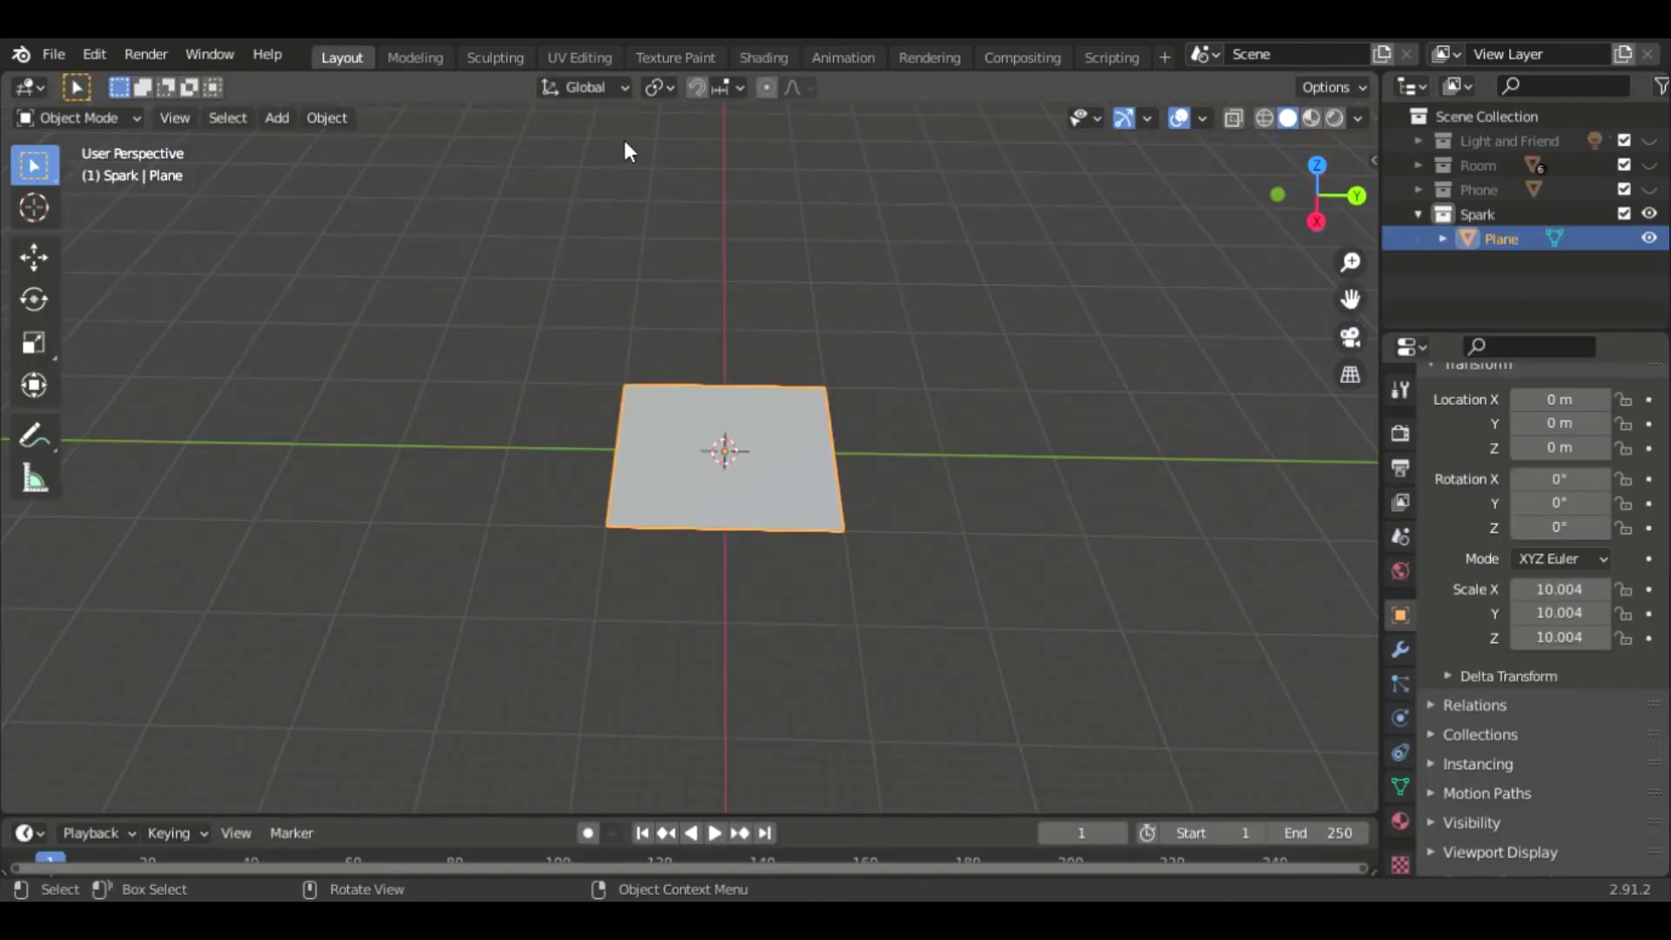
click(1307, 117)
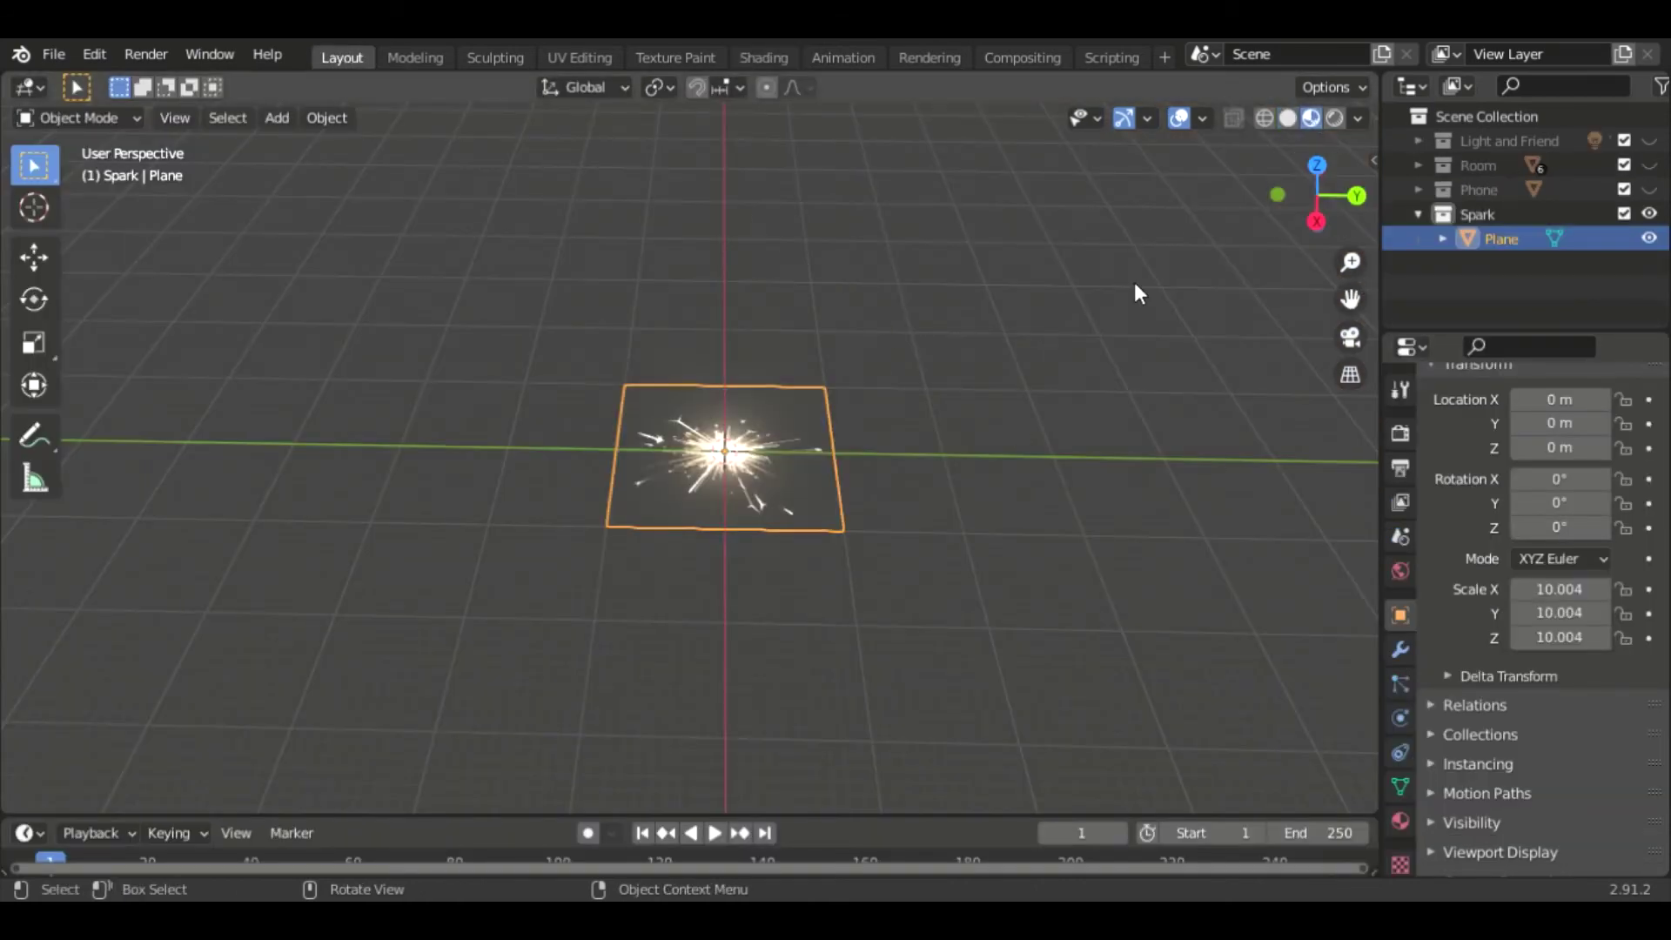
click(1649, 165)
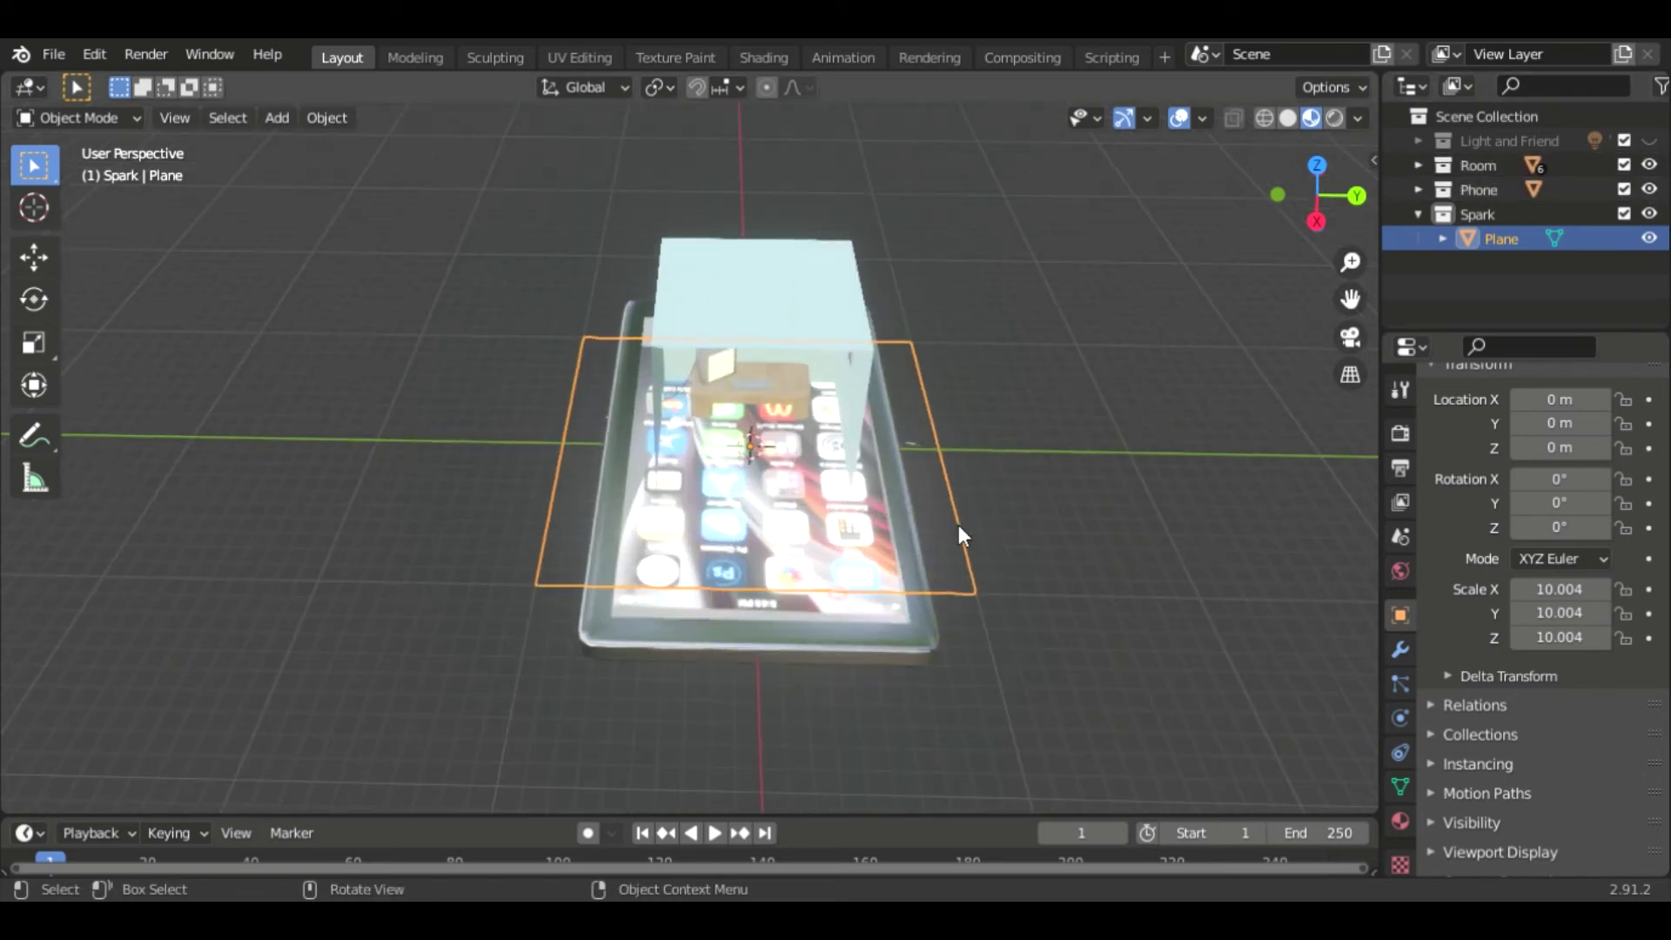
scroll(959, 533, up, 2)
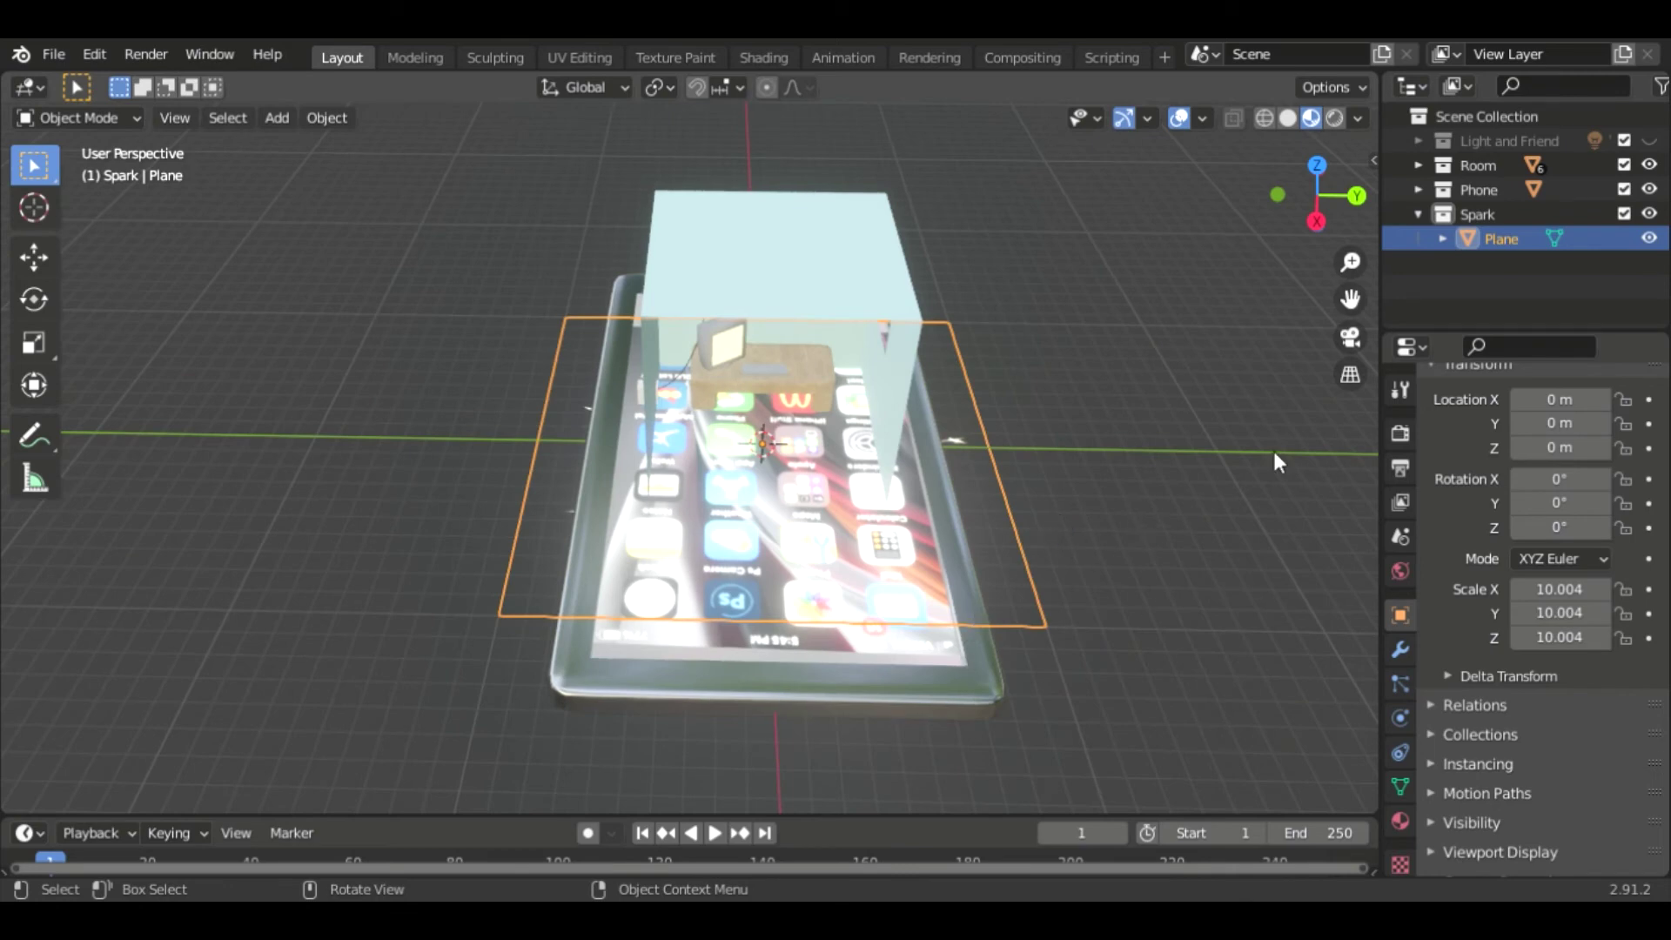
click(1478, 191)
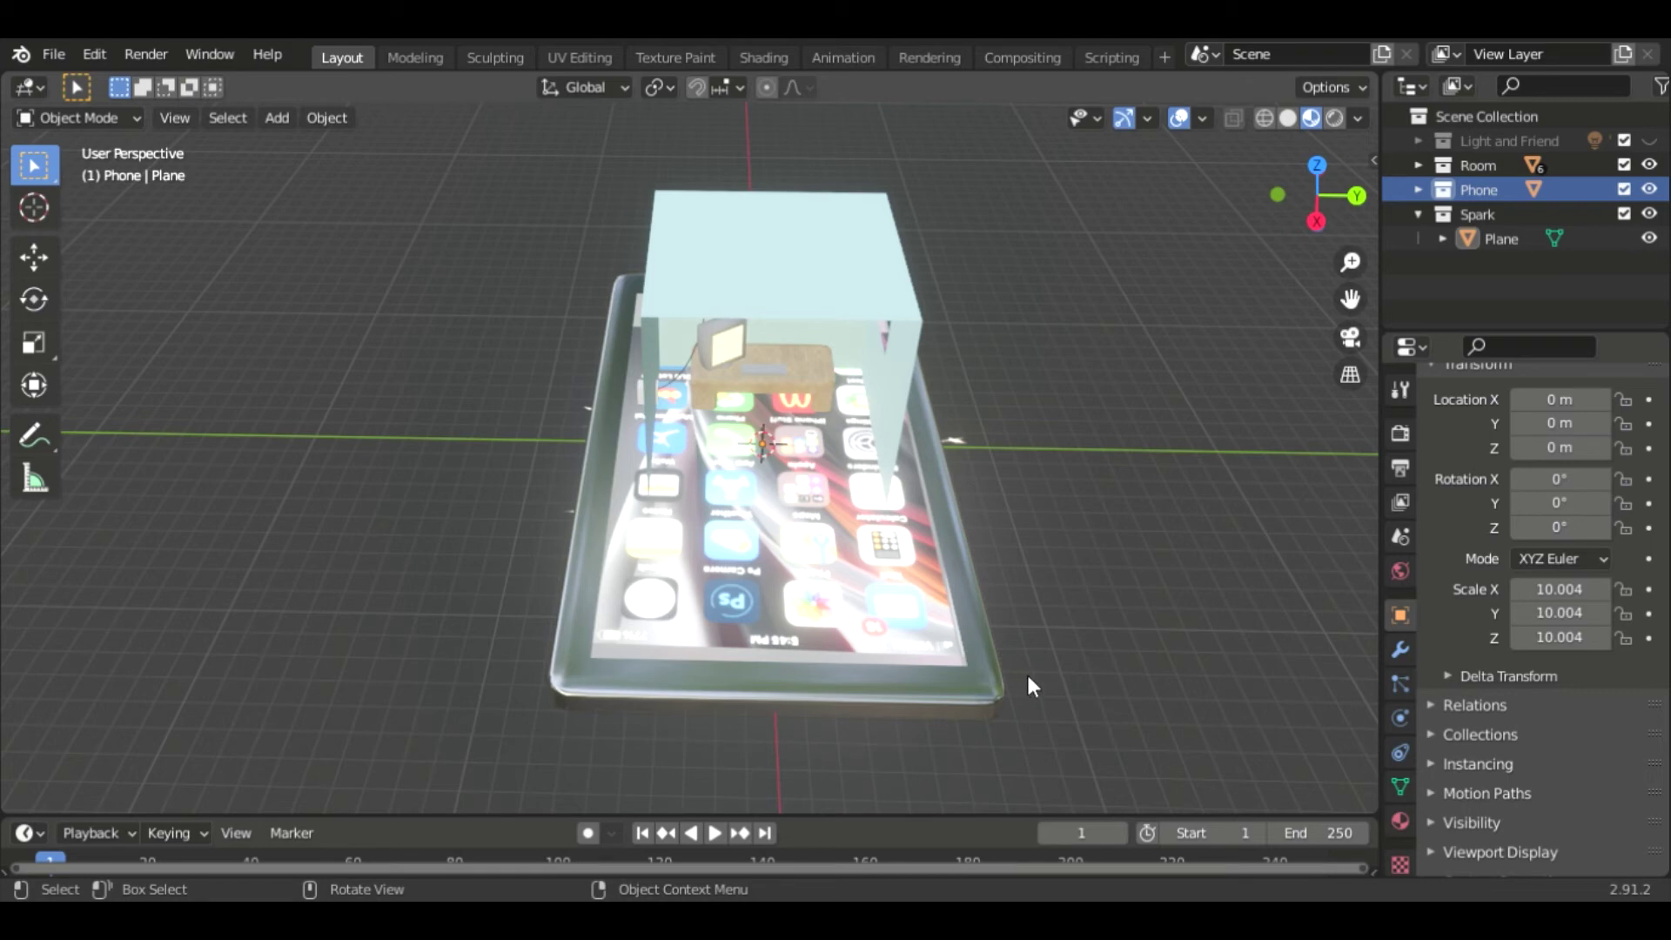
key(a)
Select the phone body and scale it down drastically in two passes.
click(952, 693)
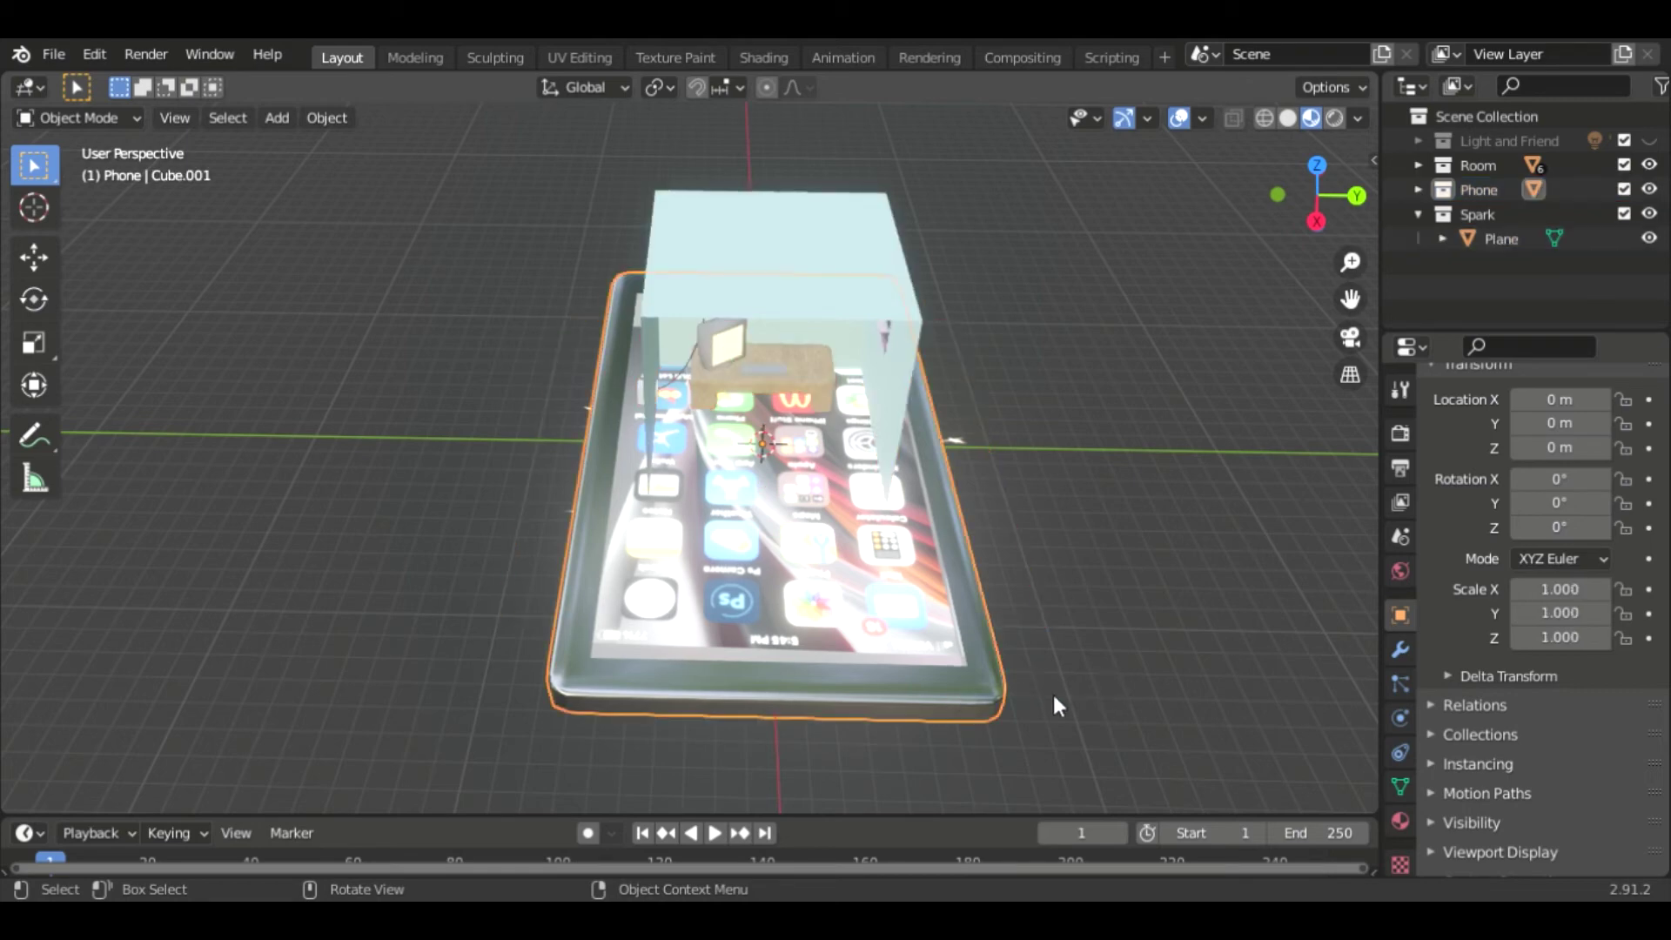
key(s)
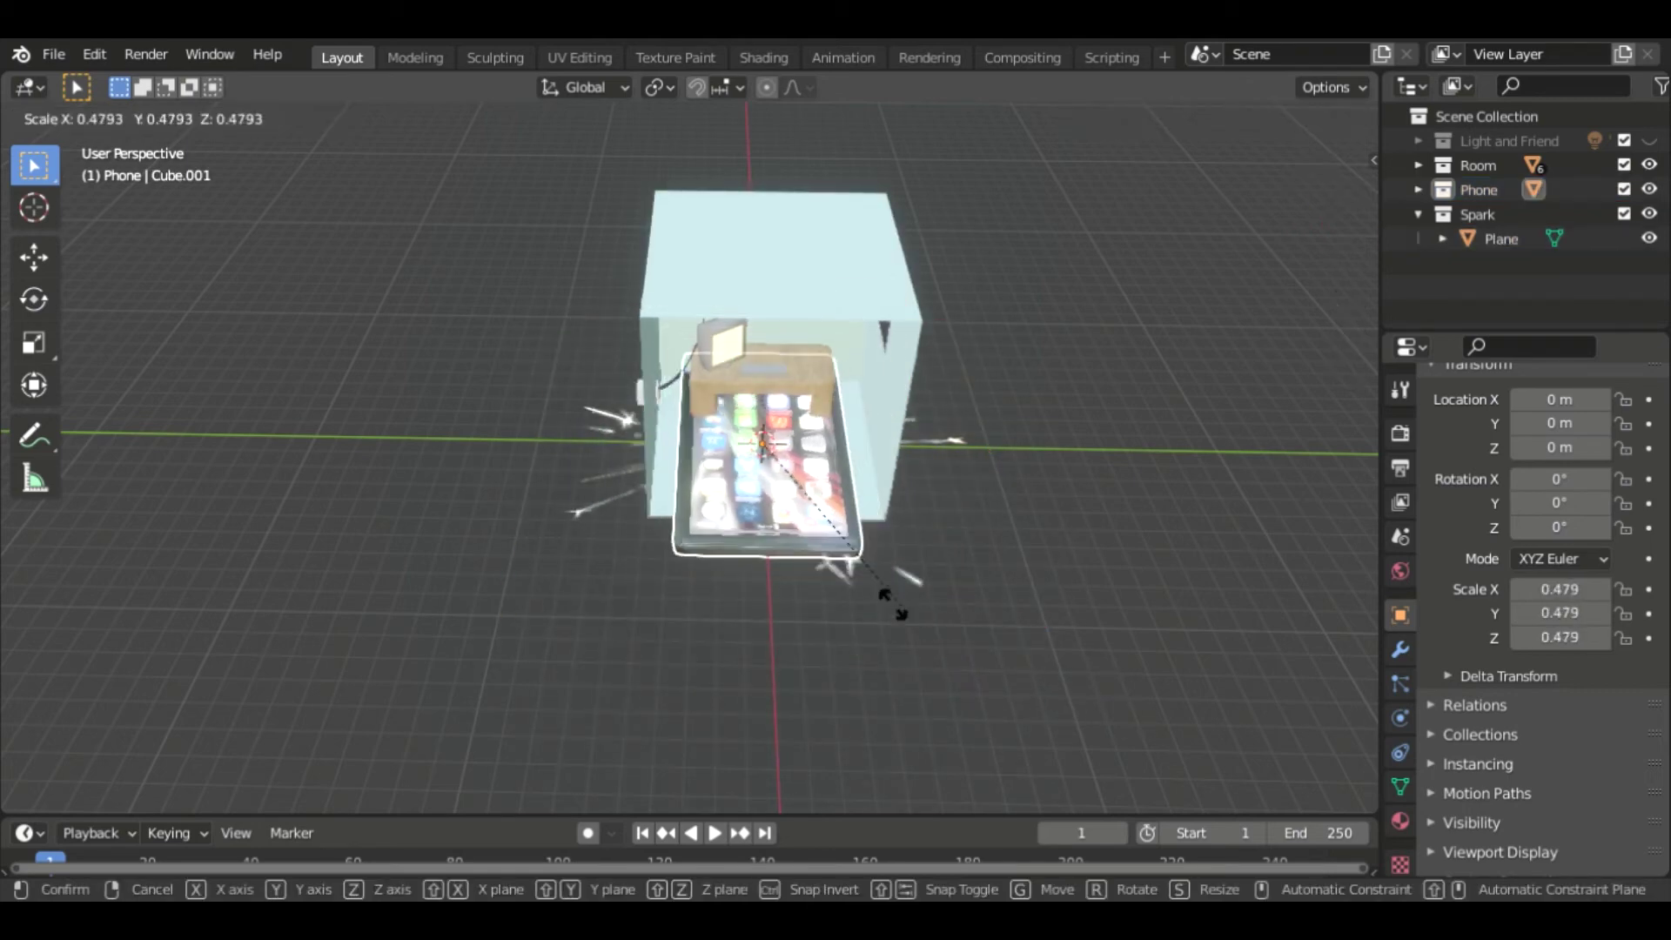
click(789, 497)
scroll(921, 522, up, 2)
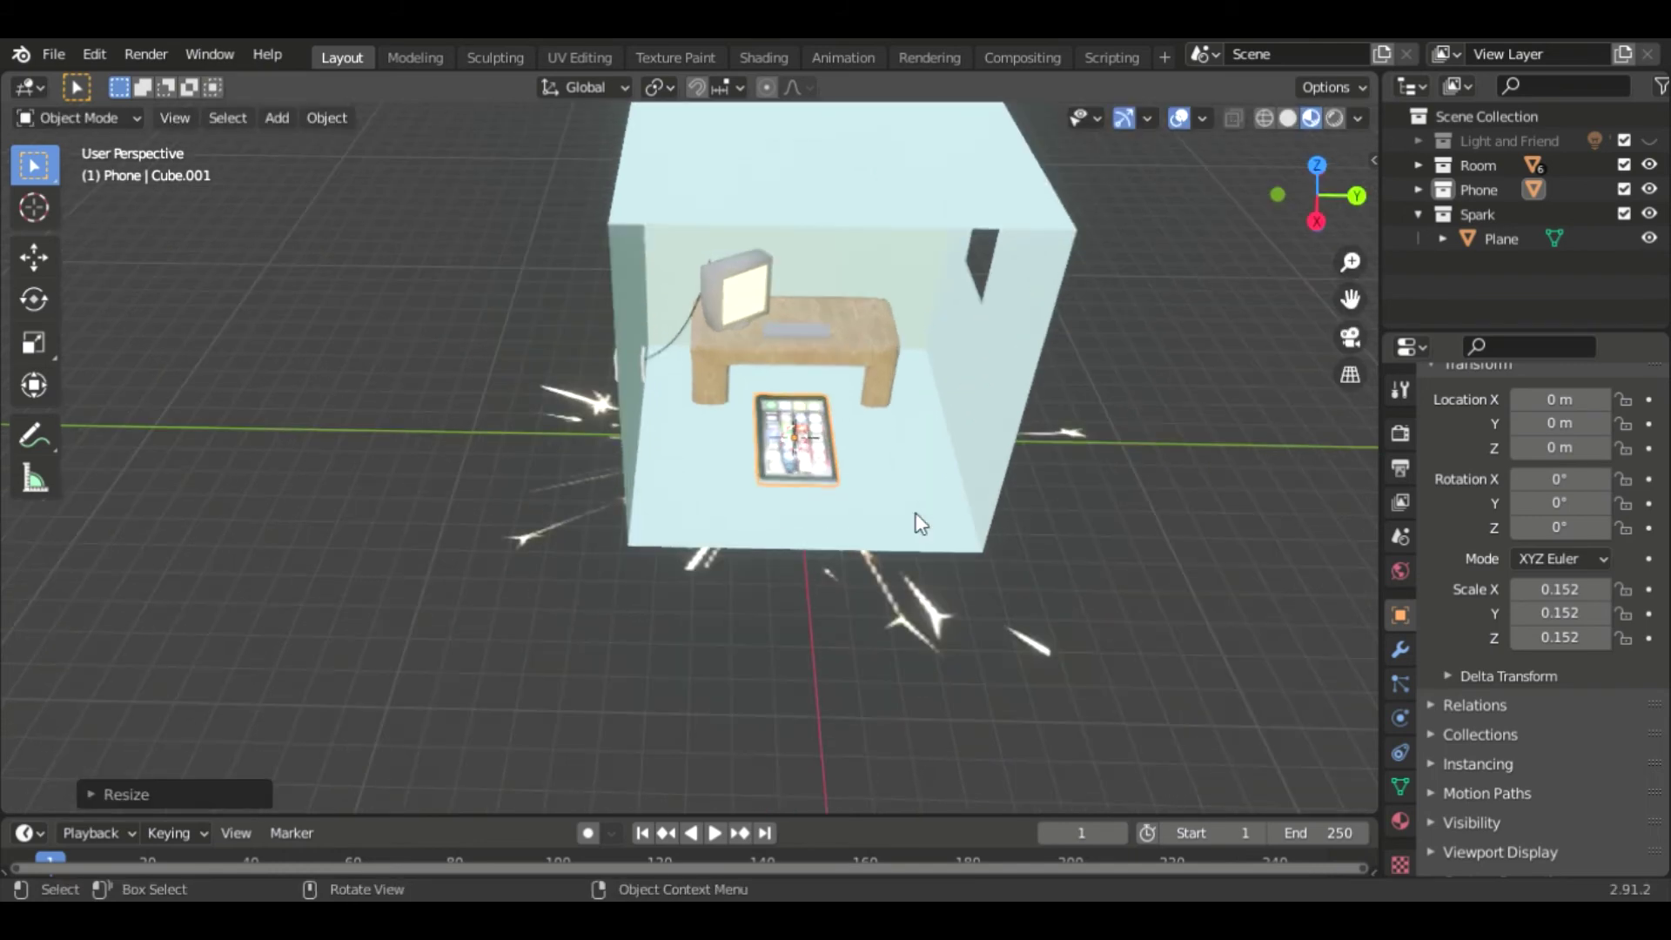
scroll(1026, 455, up, 4)
scroll(881, 522, down, 1)
middle_drag(806, 576, 734, 382)
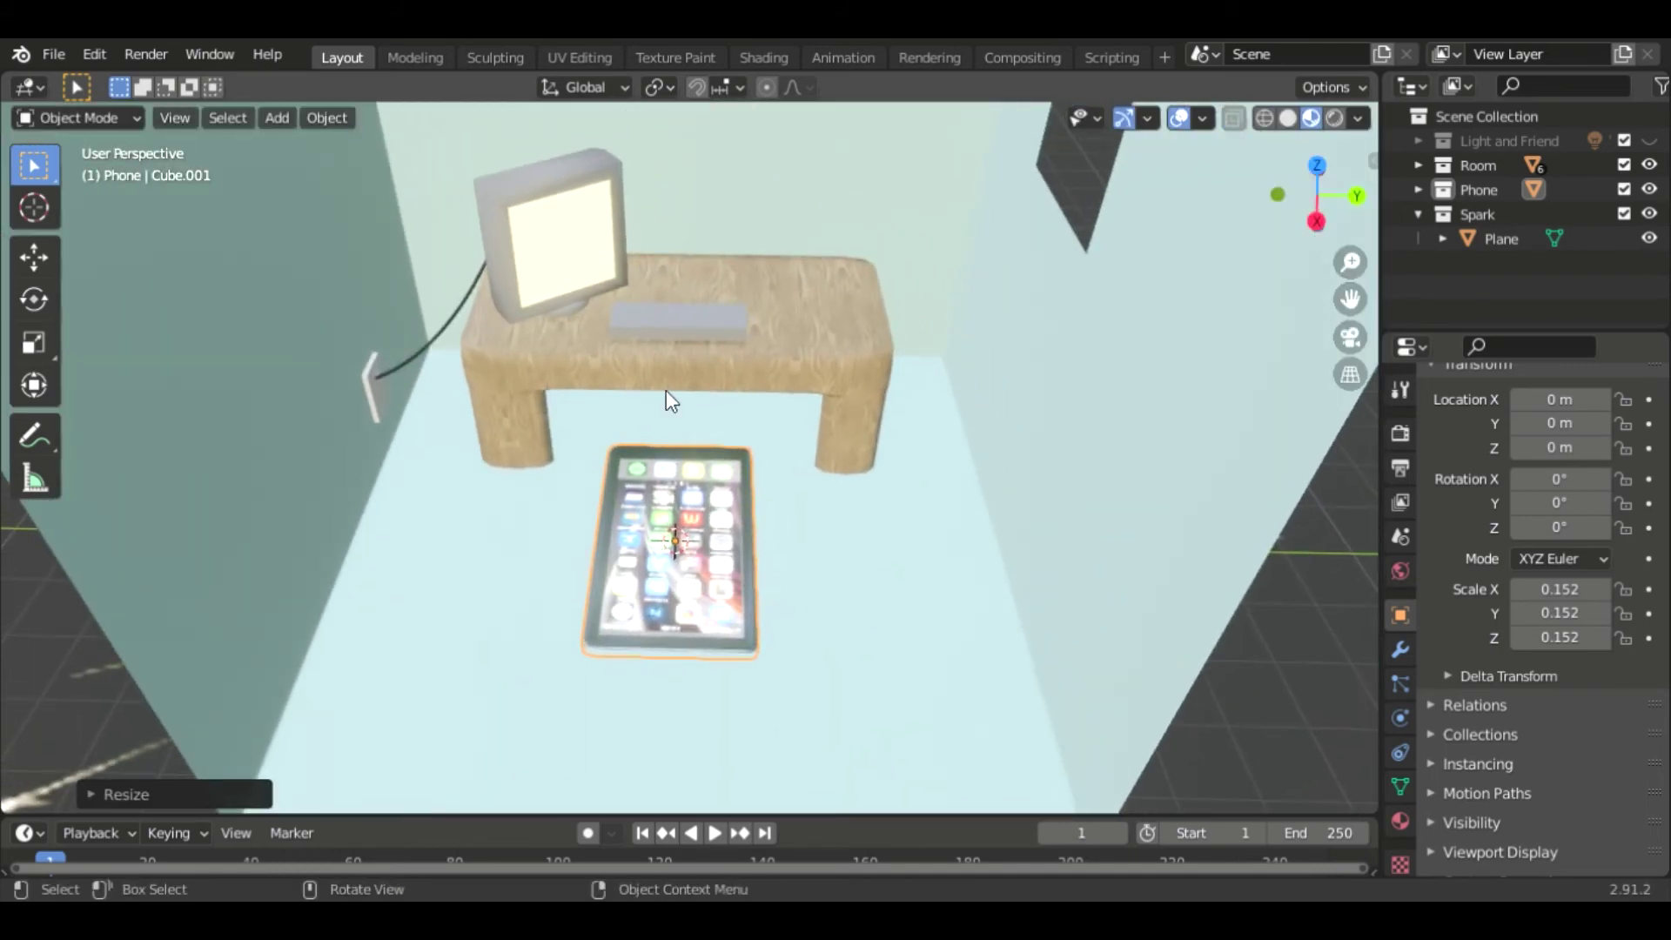
mouse_move(870, 534)
middle_down()
mouse_move(876, 496)
mouse_move(981, 557)
middle_up()
key(s)
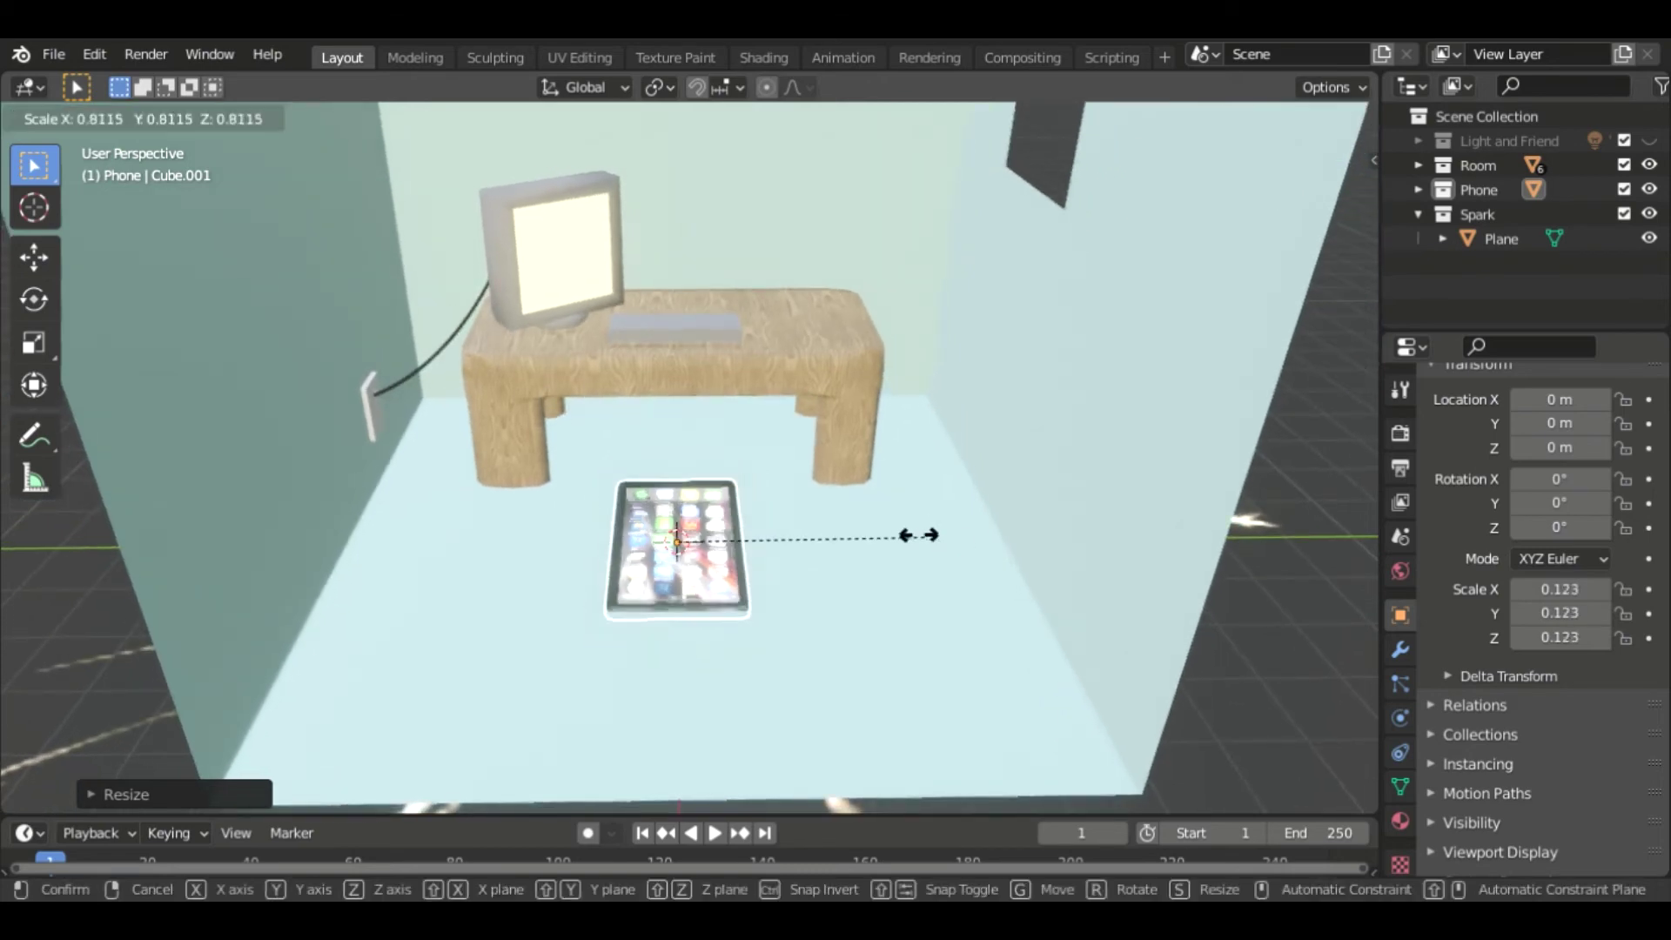
click(814, 543)
Raise the phone along Z, rotate it about Z, and move it over the desk.
key(g)
key(z)
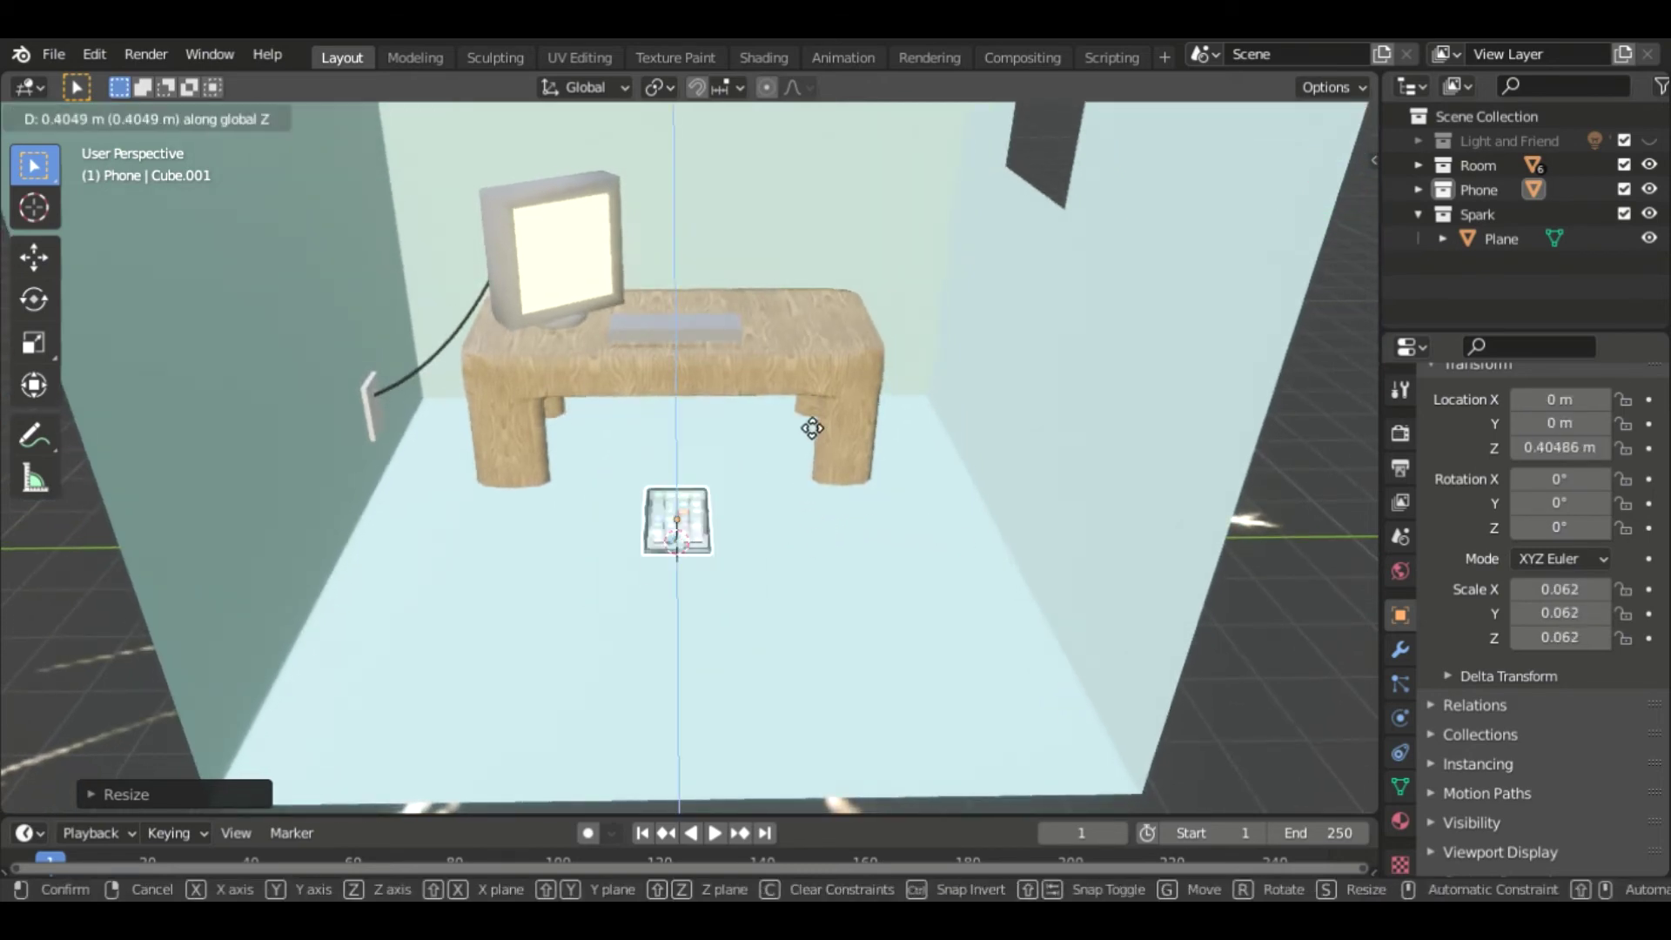
click(842, 360)
key(r)
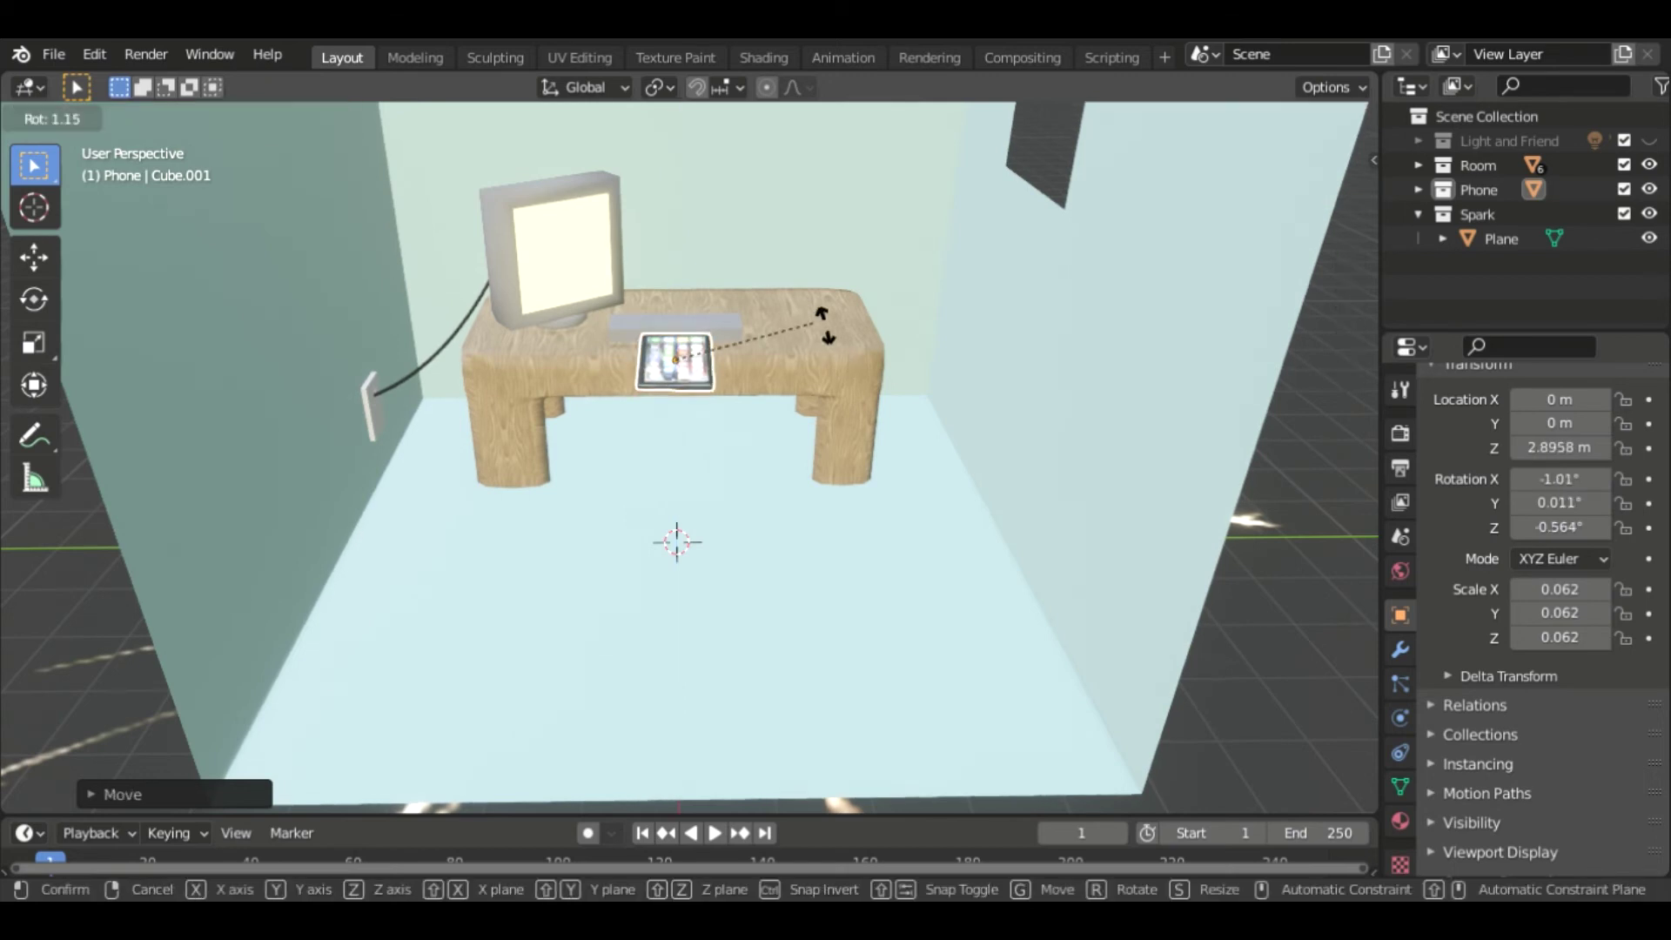
key(z)
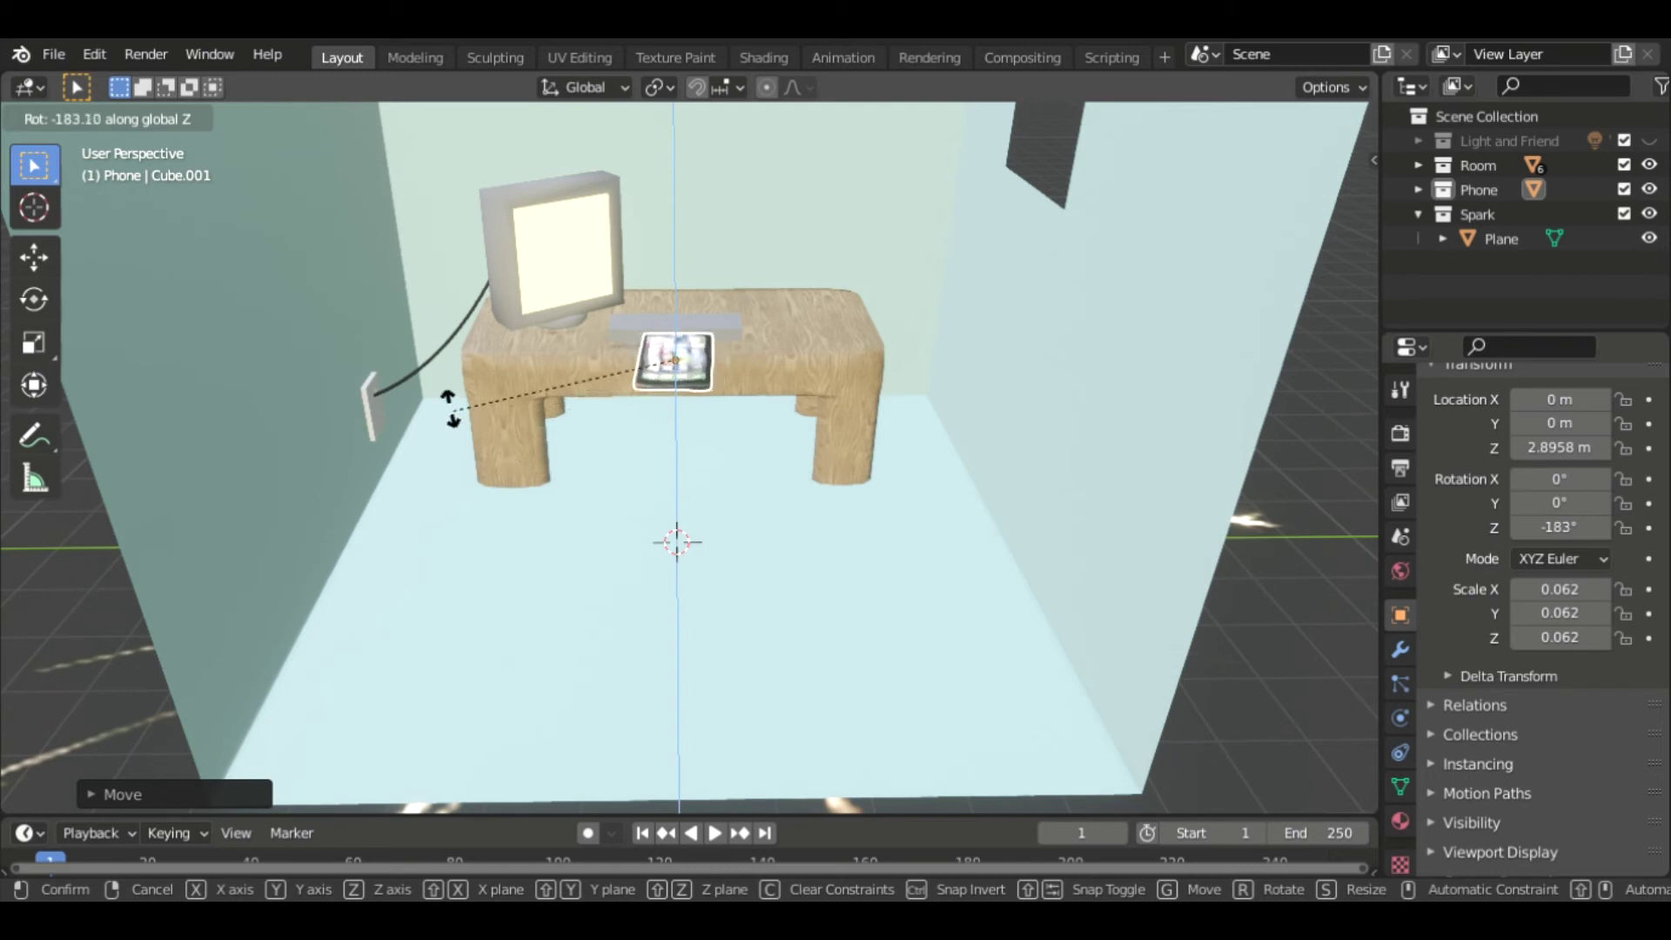
click(775, 418)
key(g)
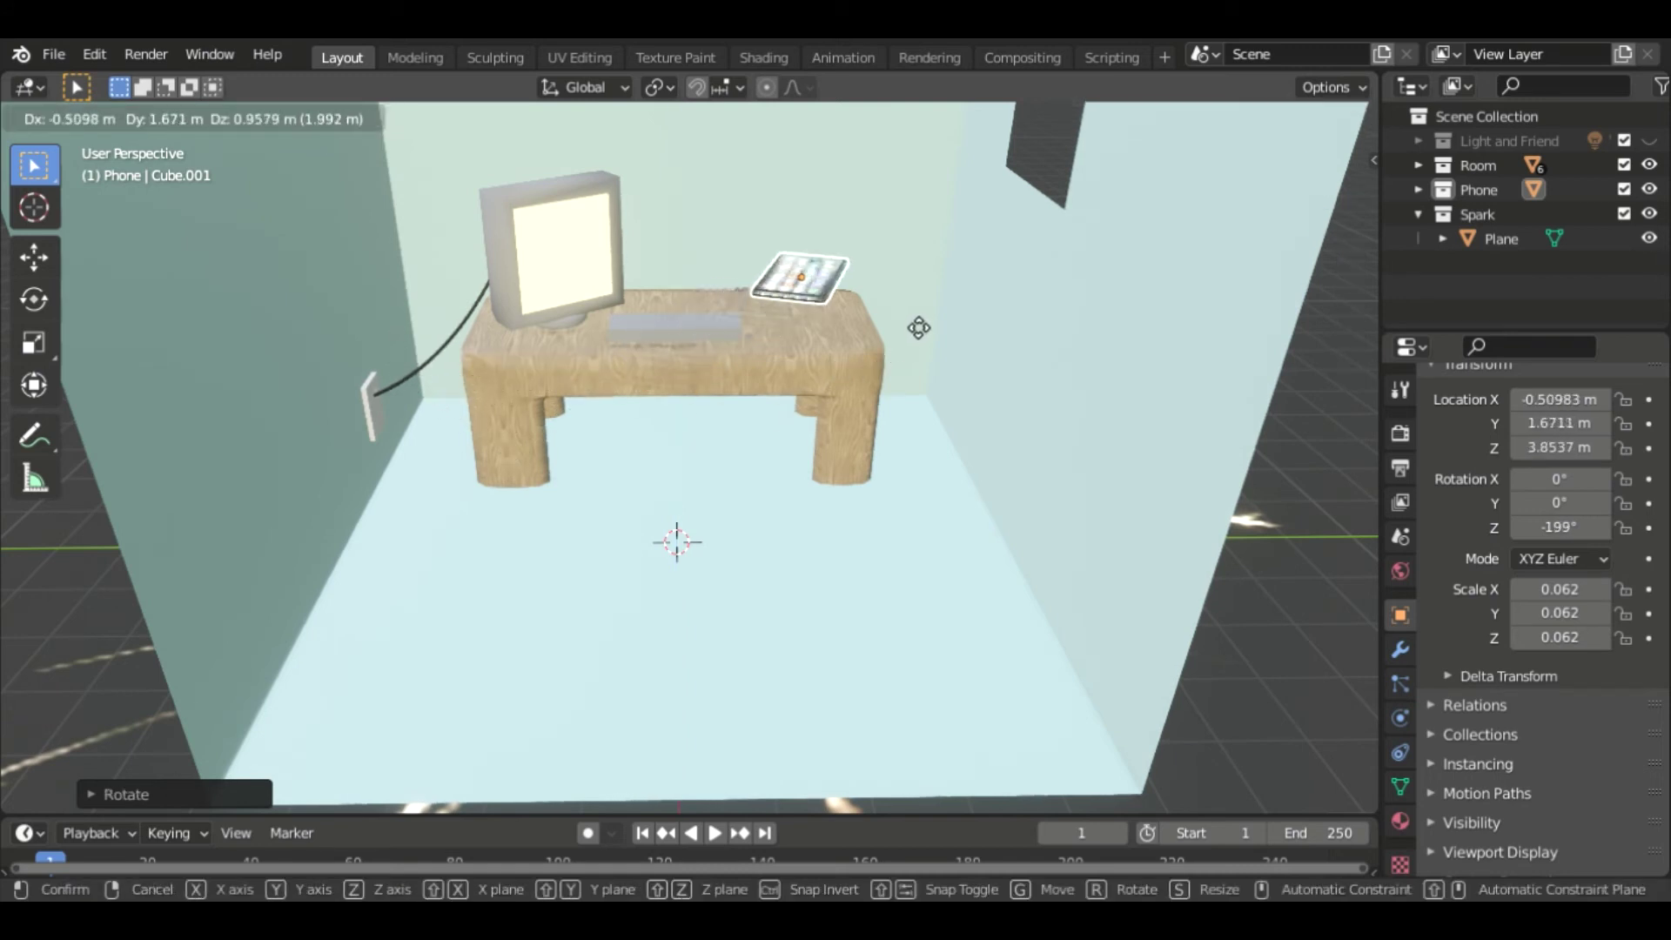
click(935, 298)
key(KP_Decimal)
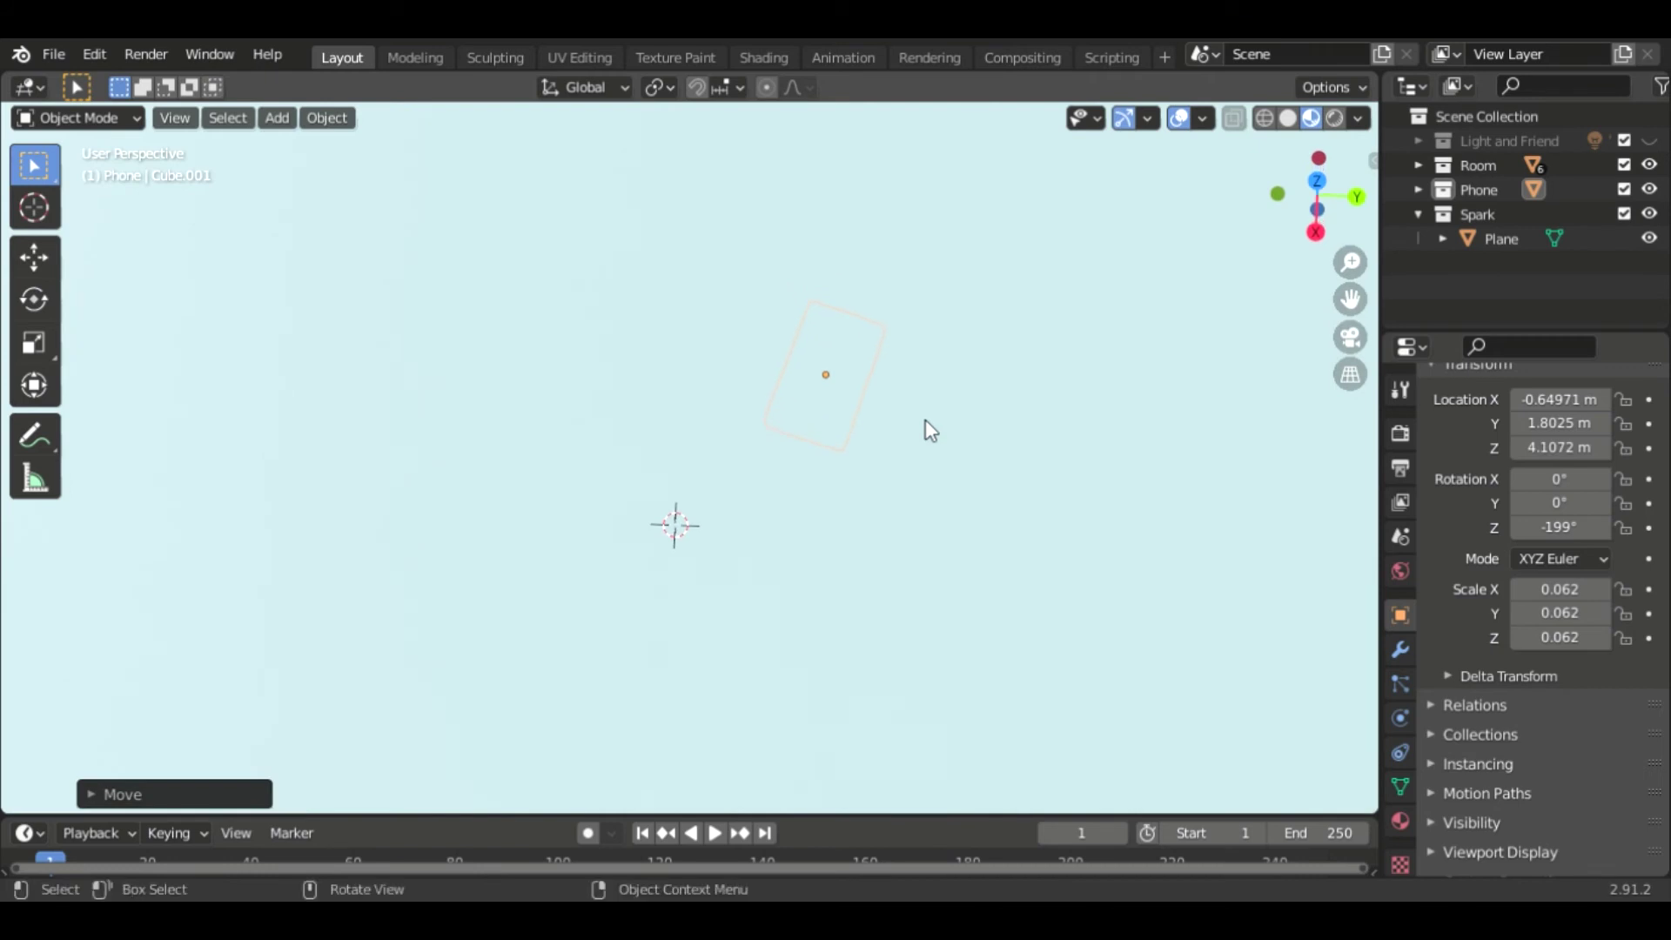
scroll(925, 431, up, 1)
scroll(925, 429, up, 1)
scroll(927, 424, up, 3)
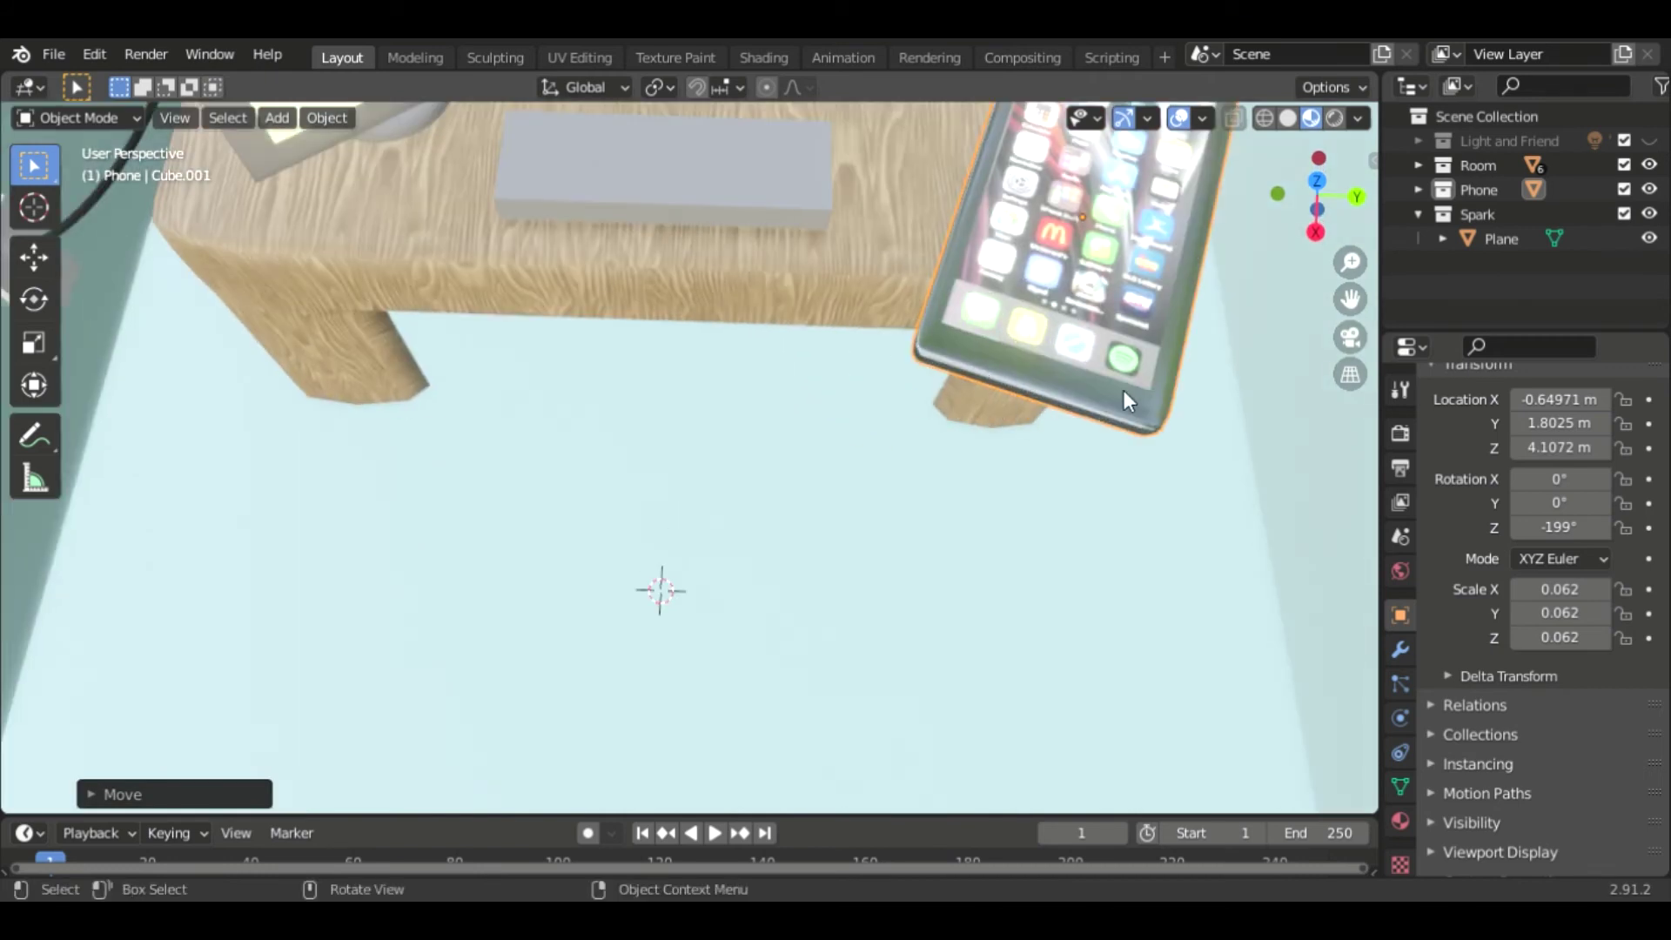
Slide the phone along X, shrink it further, and lower it onto the desktop.
mouse_move(1237, 377)
shift+middle_down()
mouse_move(1033, 518)
mouse_move(935, 432)
shift+middle_up()
key(g)
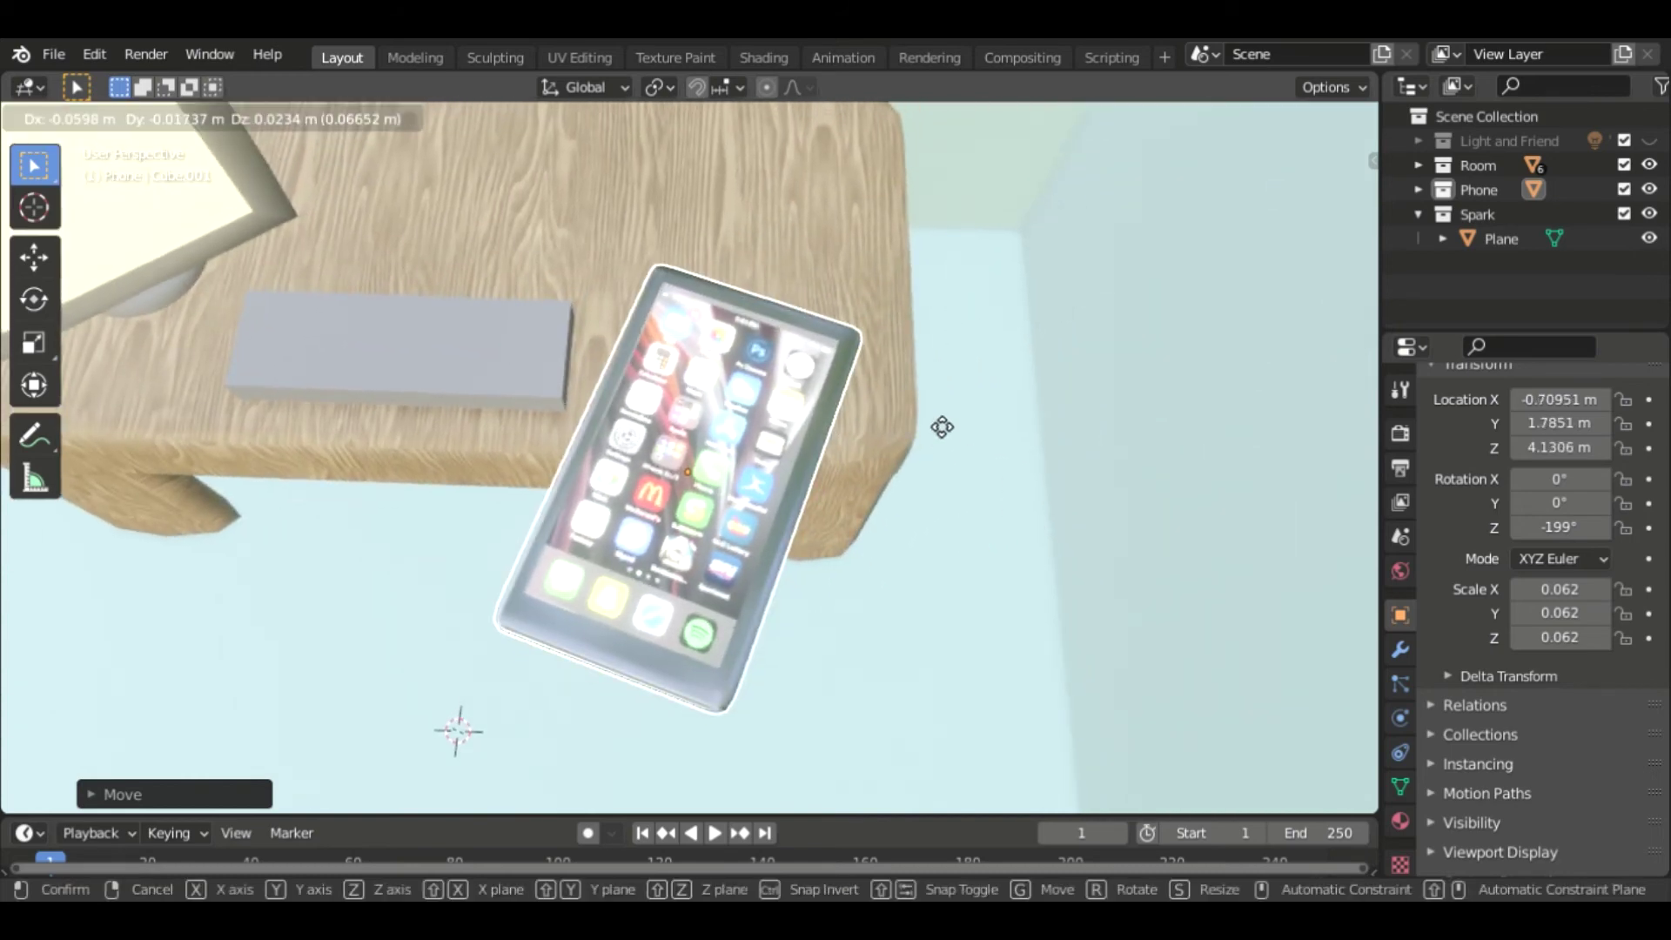
key(x)
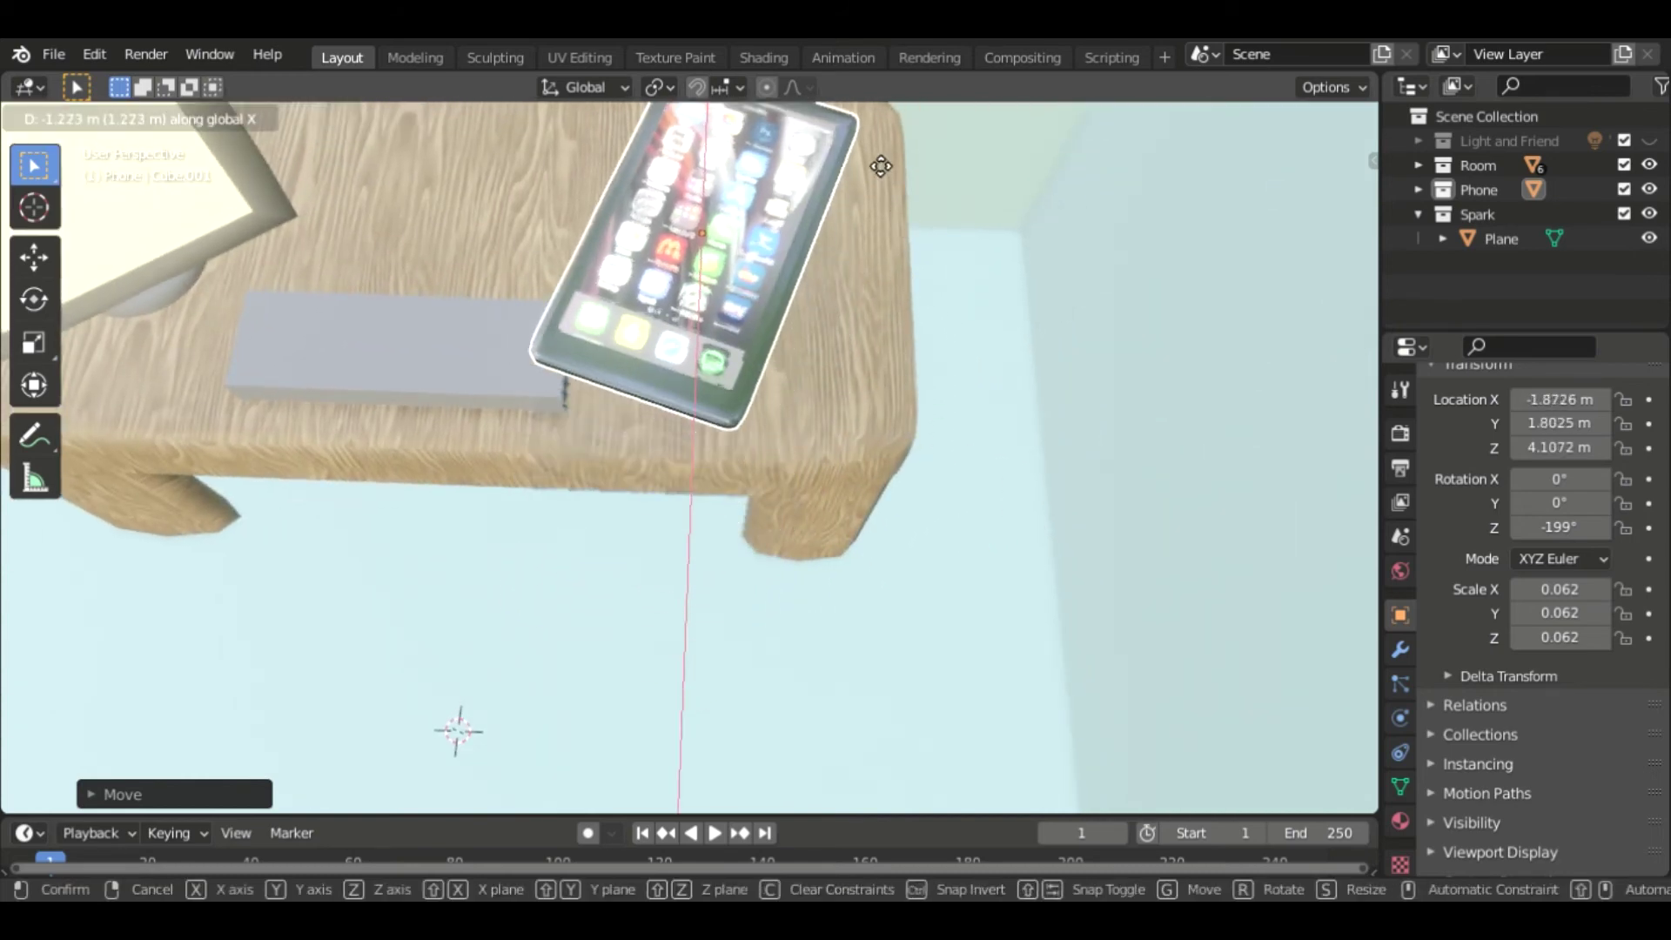
click(892, 195)
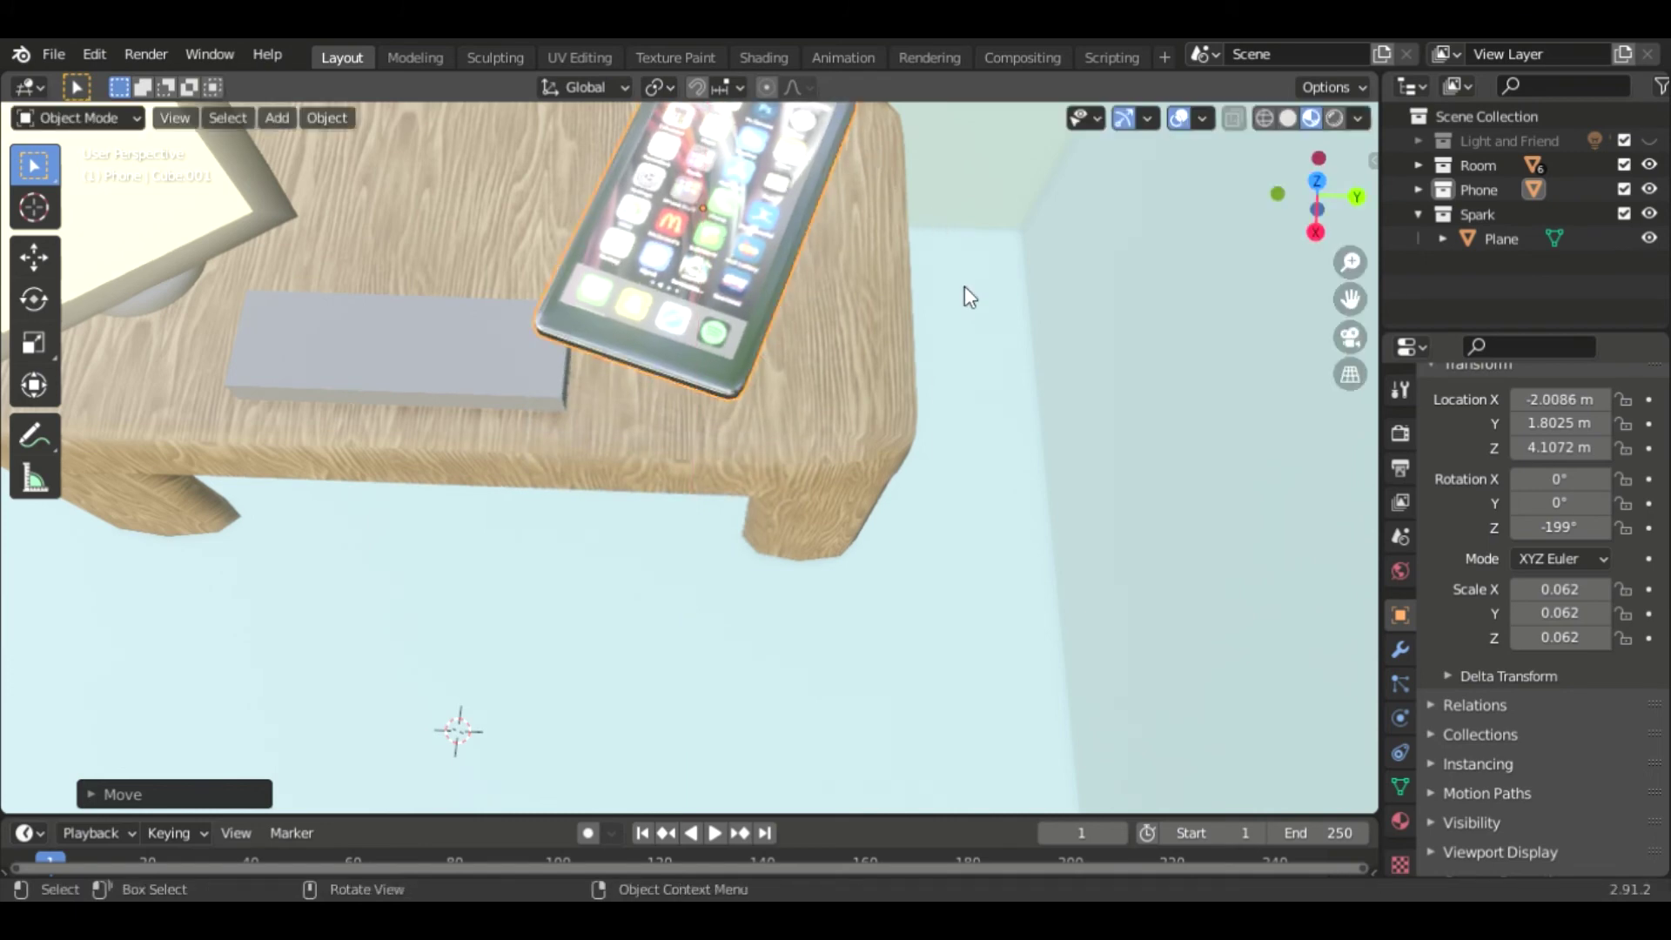
key(s)
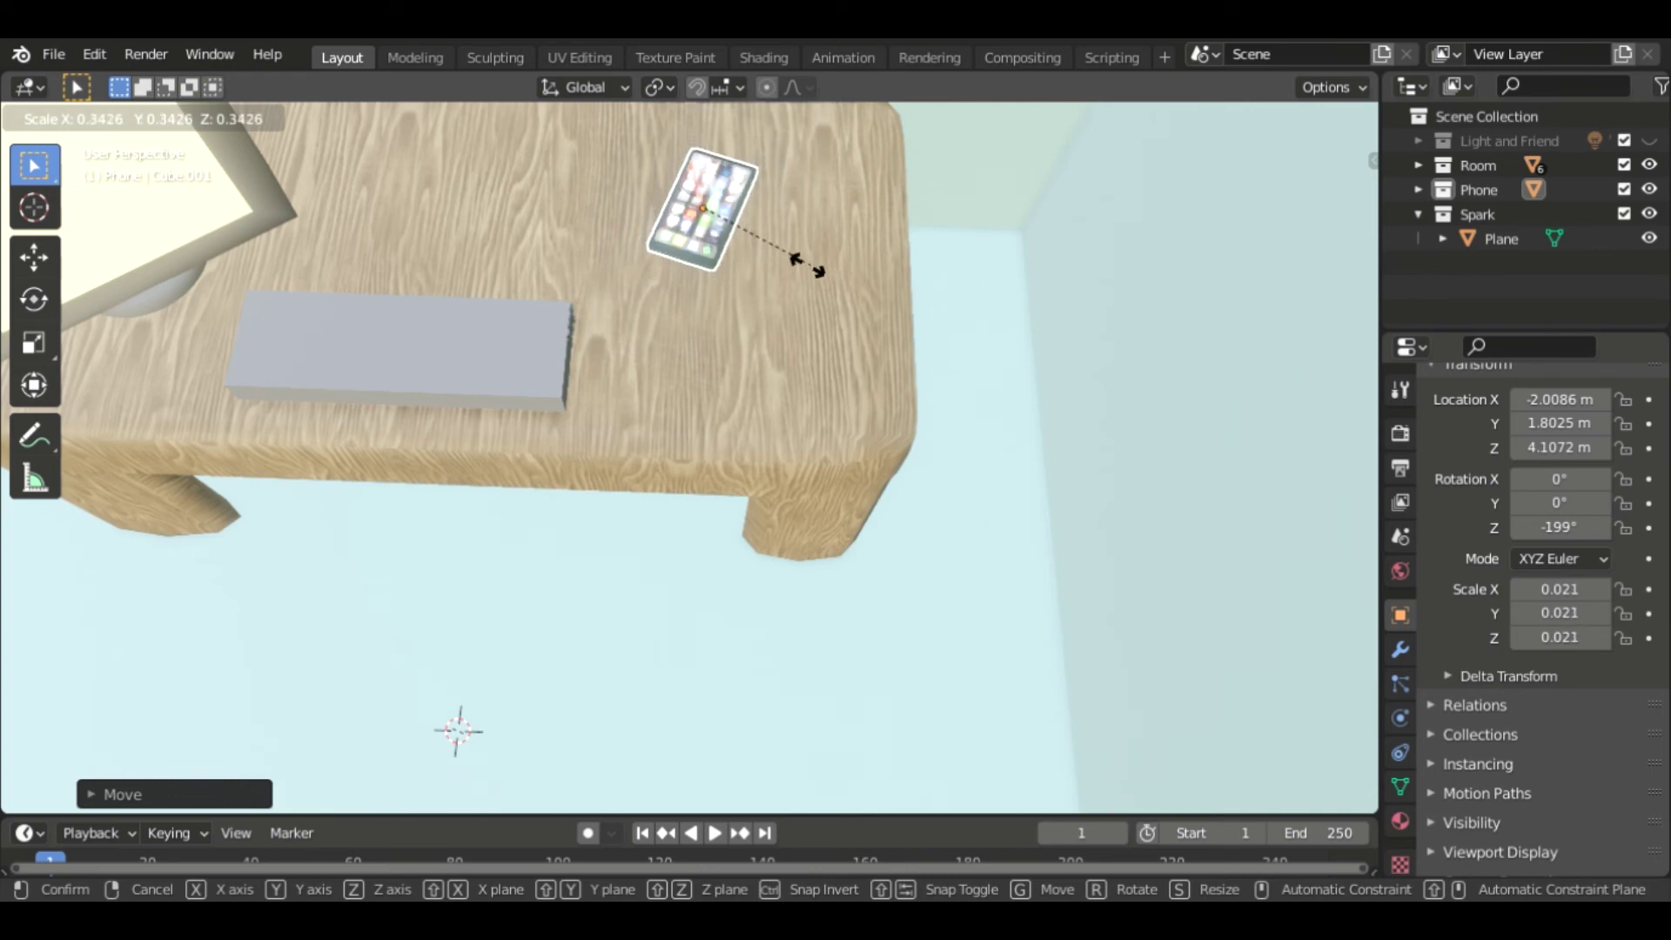
click(797, 262)
middle_drag(914, 354, 929, 236)
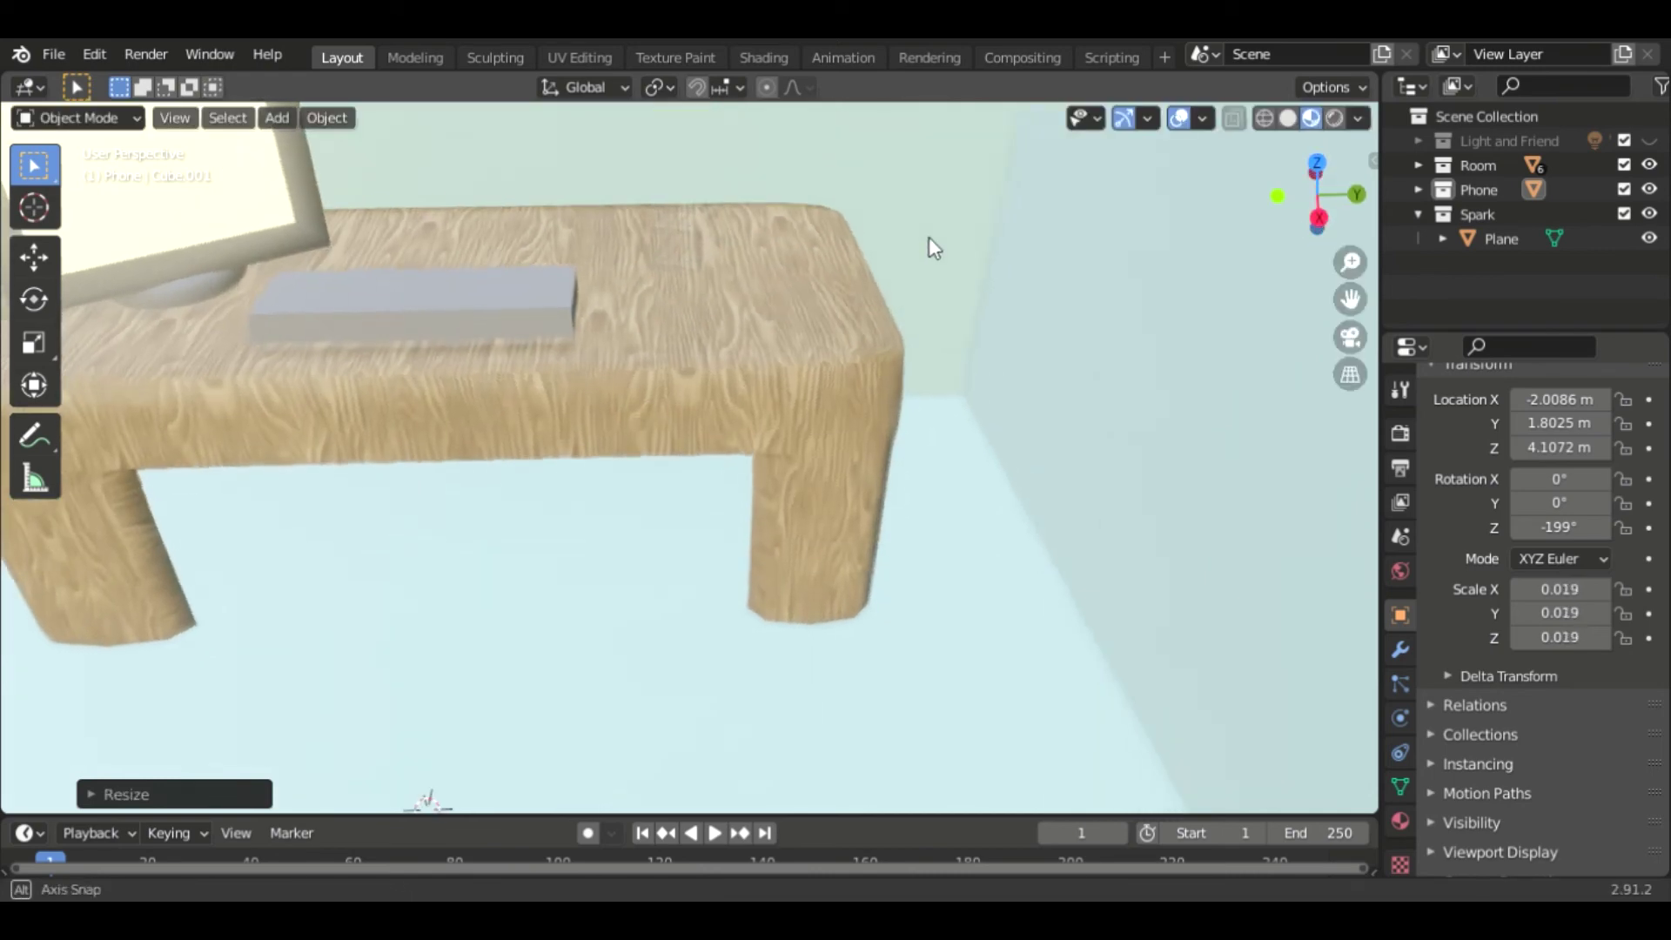
key(g)
key(z)
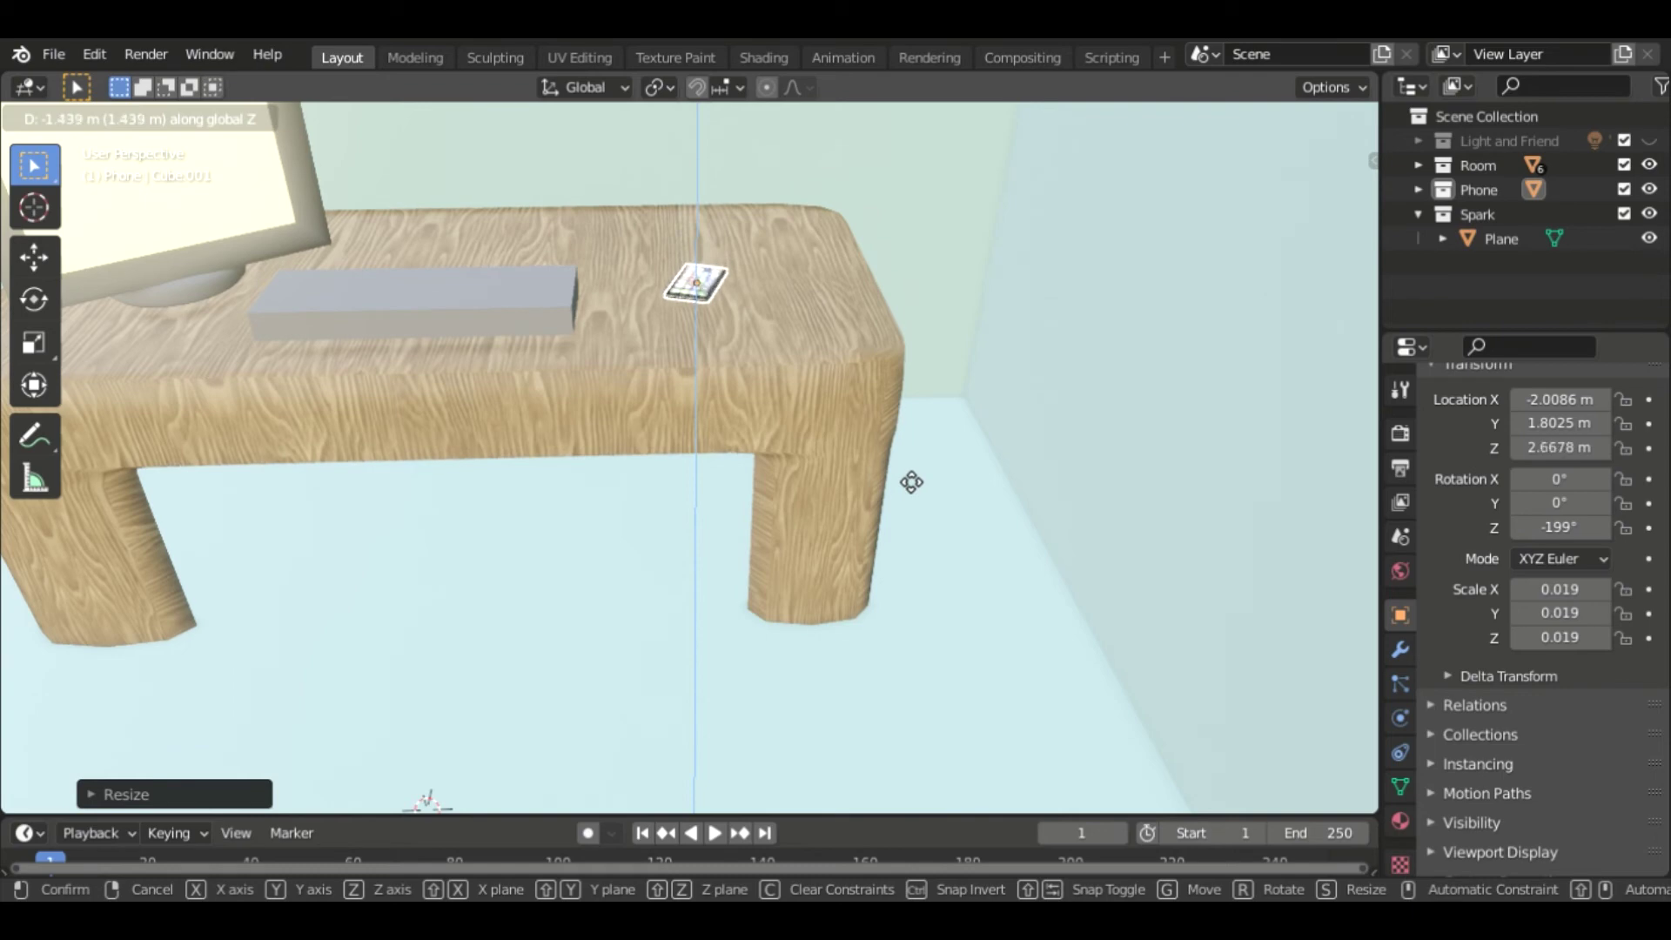
click(912, 478)
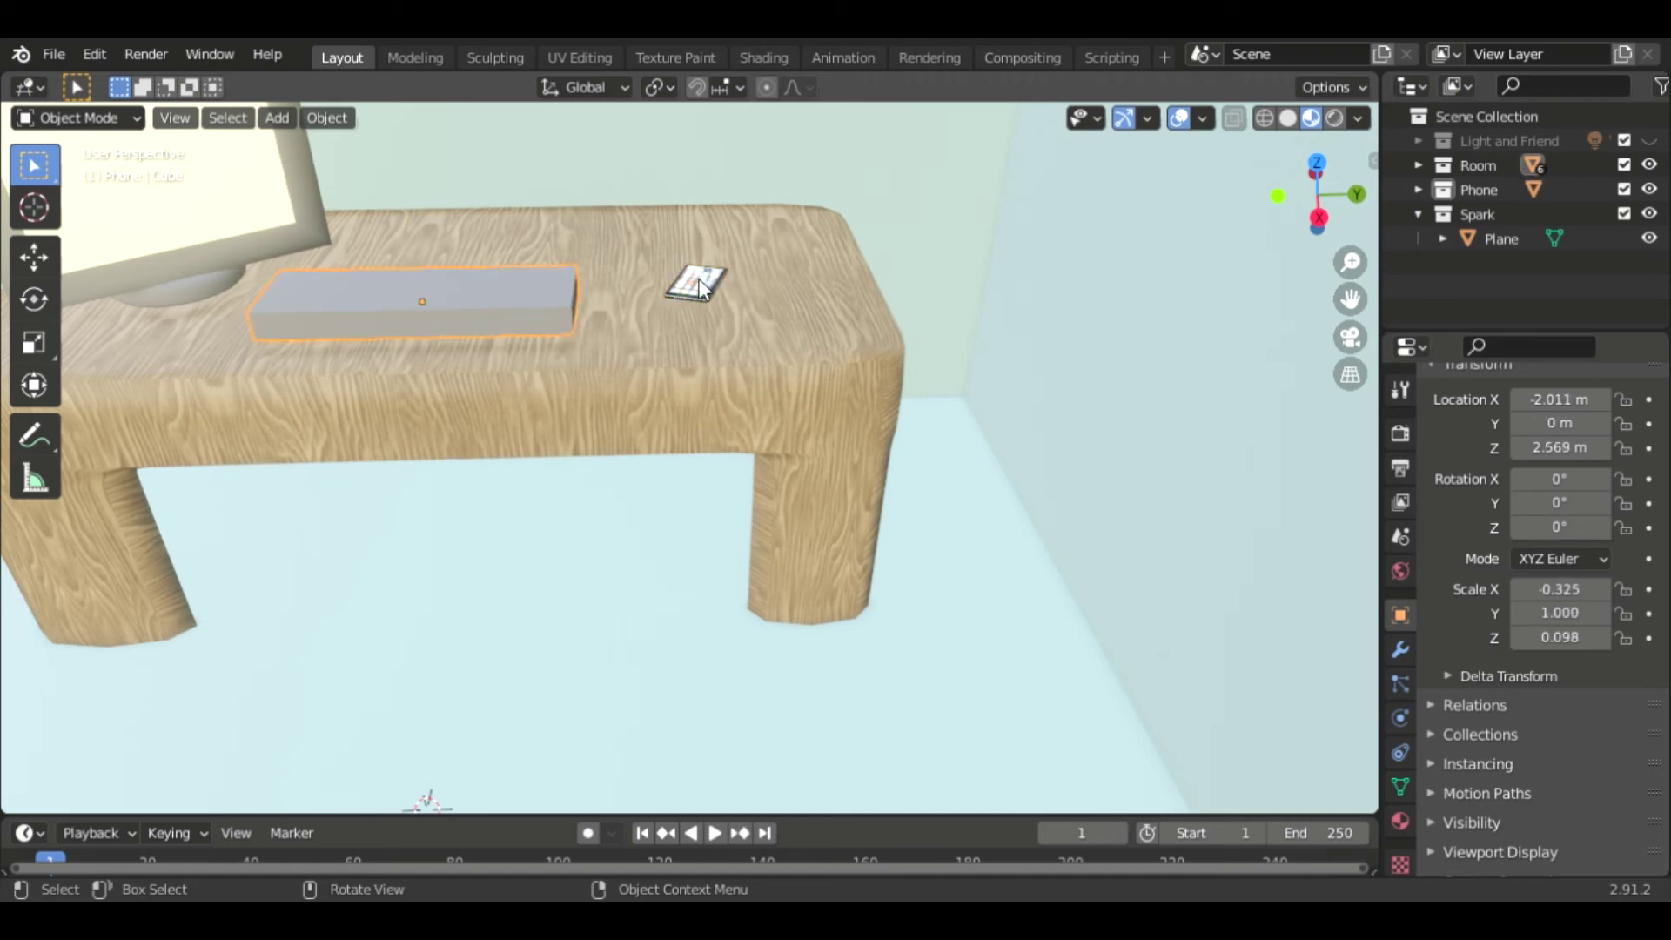
scroll(821, 313, down, 4)
scroll(824, 316, down, 2)
scroll(826, 318, down, 2)
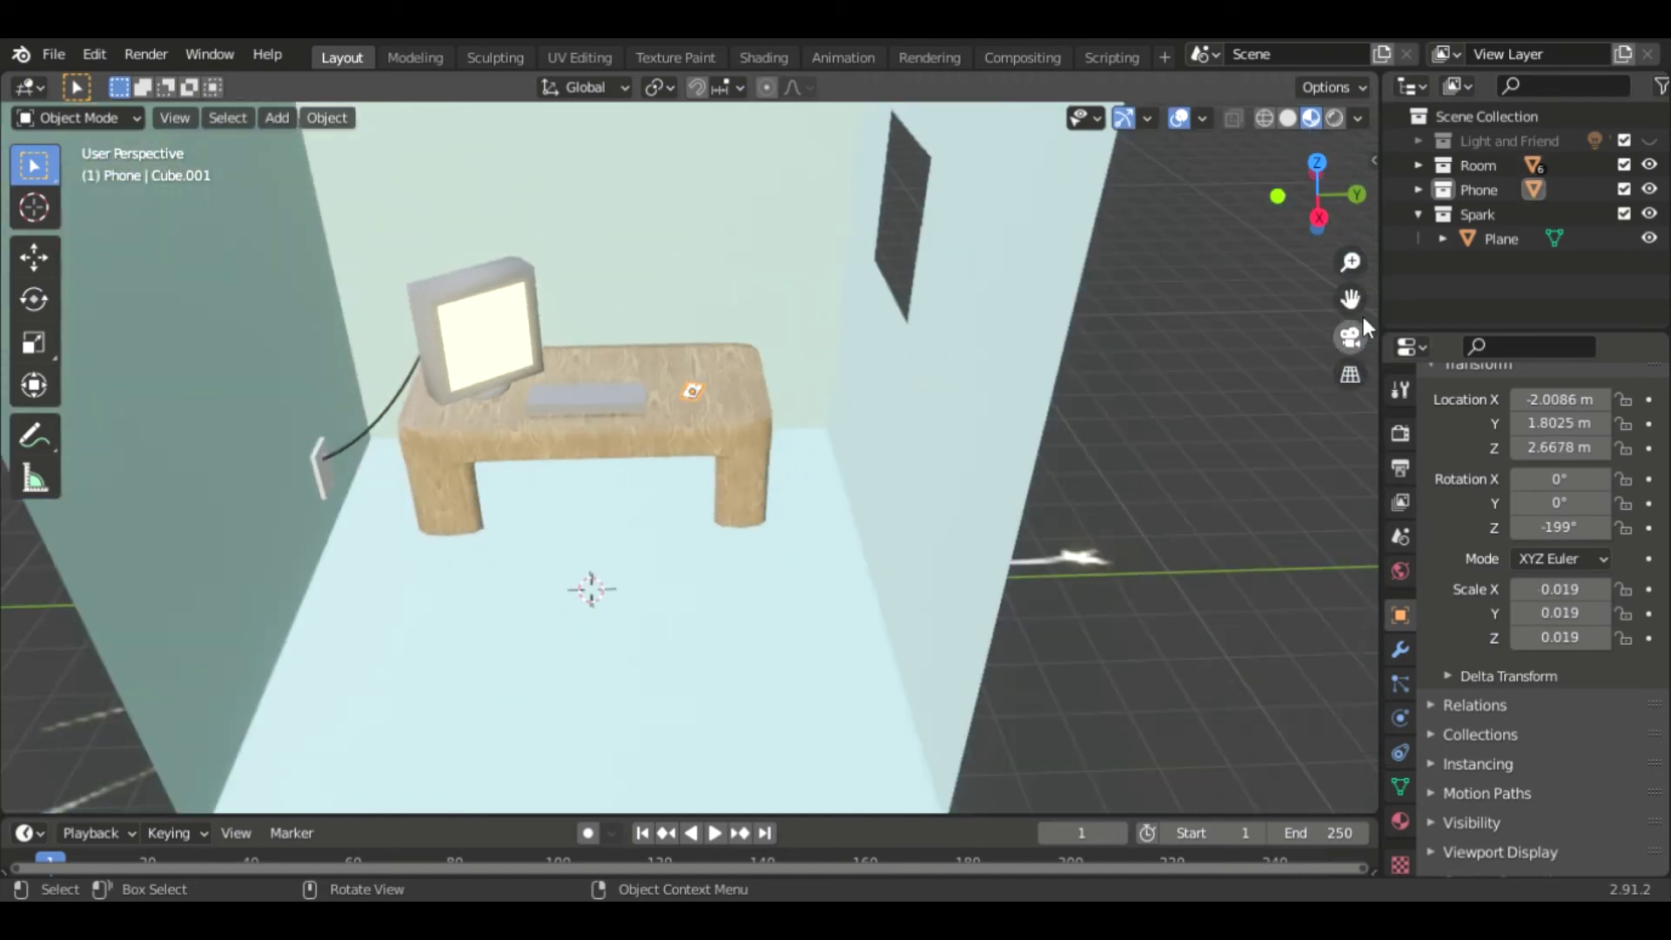
Raise the spark plane about 2 m along Z and scale it down.
click(1500, 238)
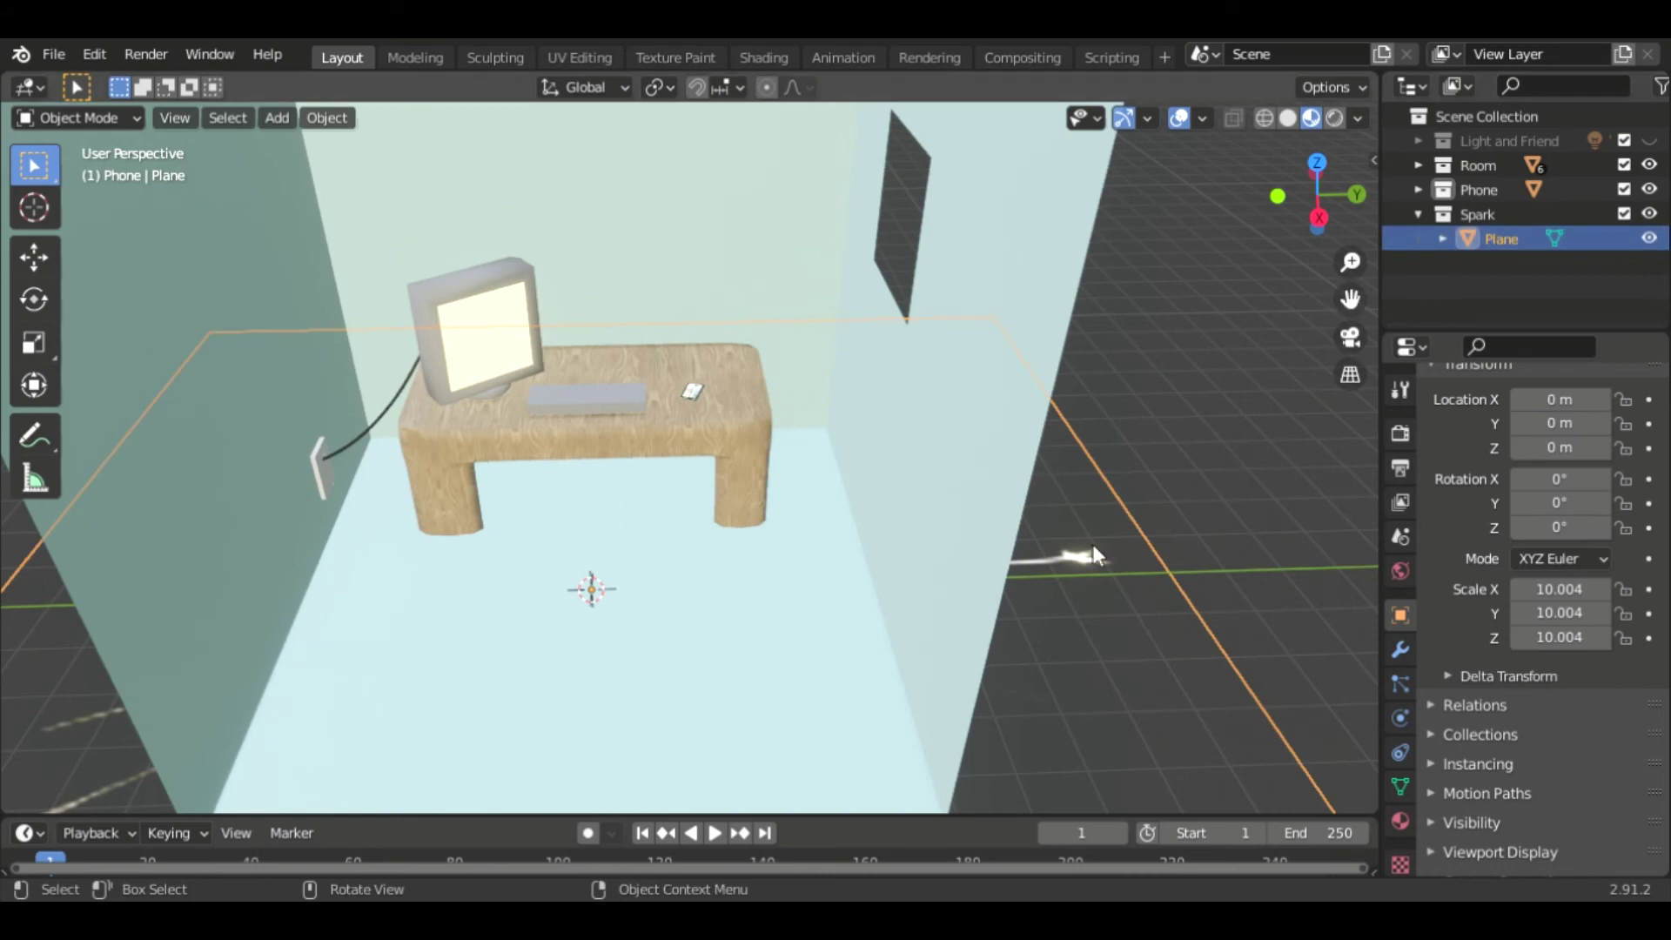
key(g)
key(z)
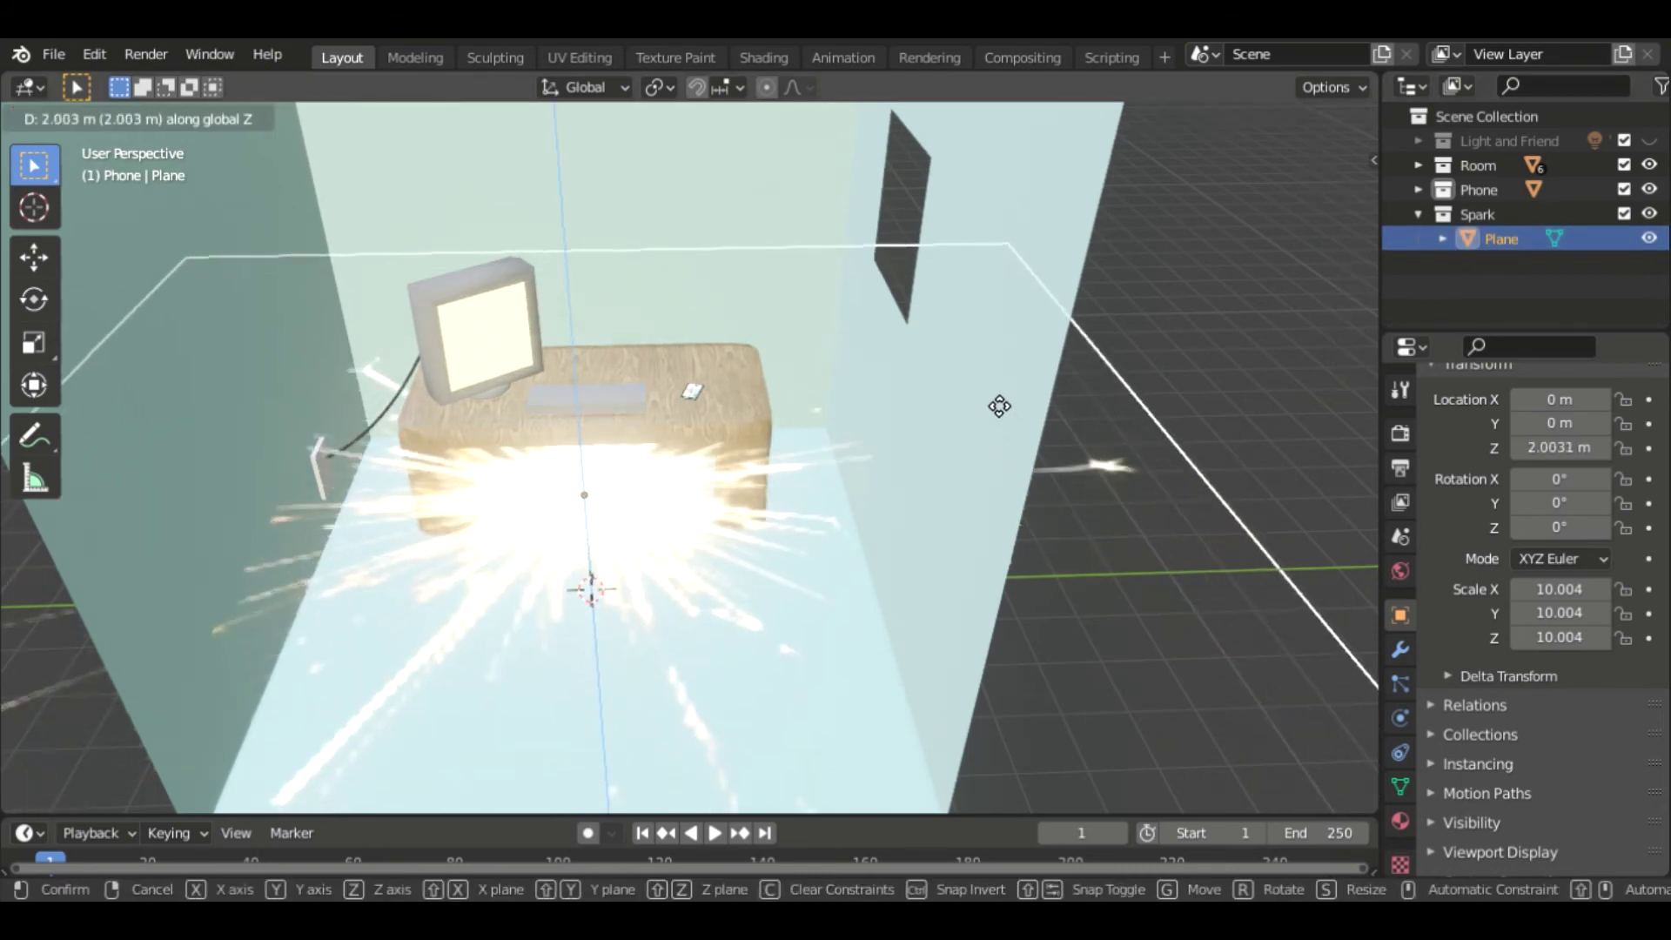
click(1045, 430)
key(s)
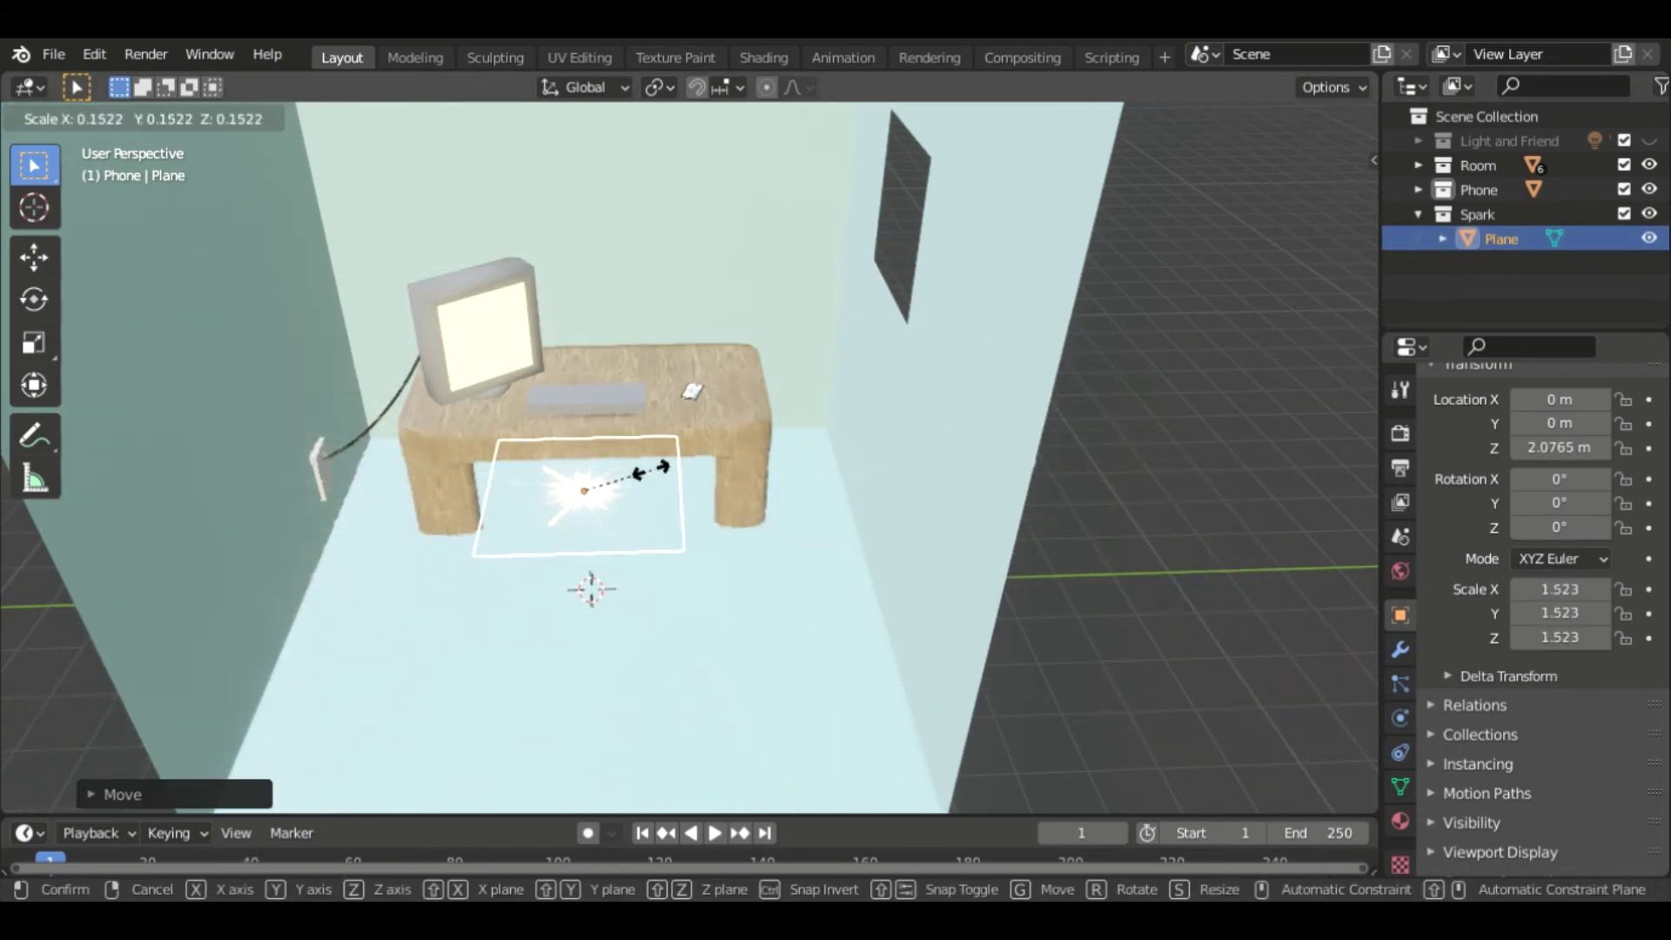
click(660, 476)
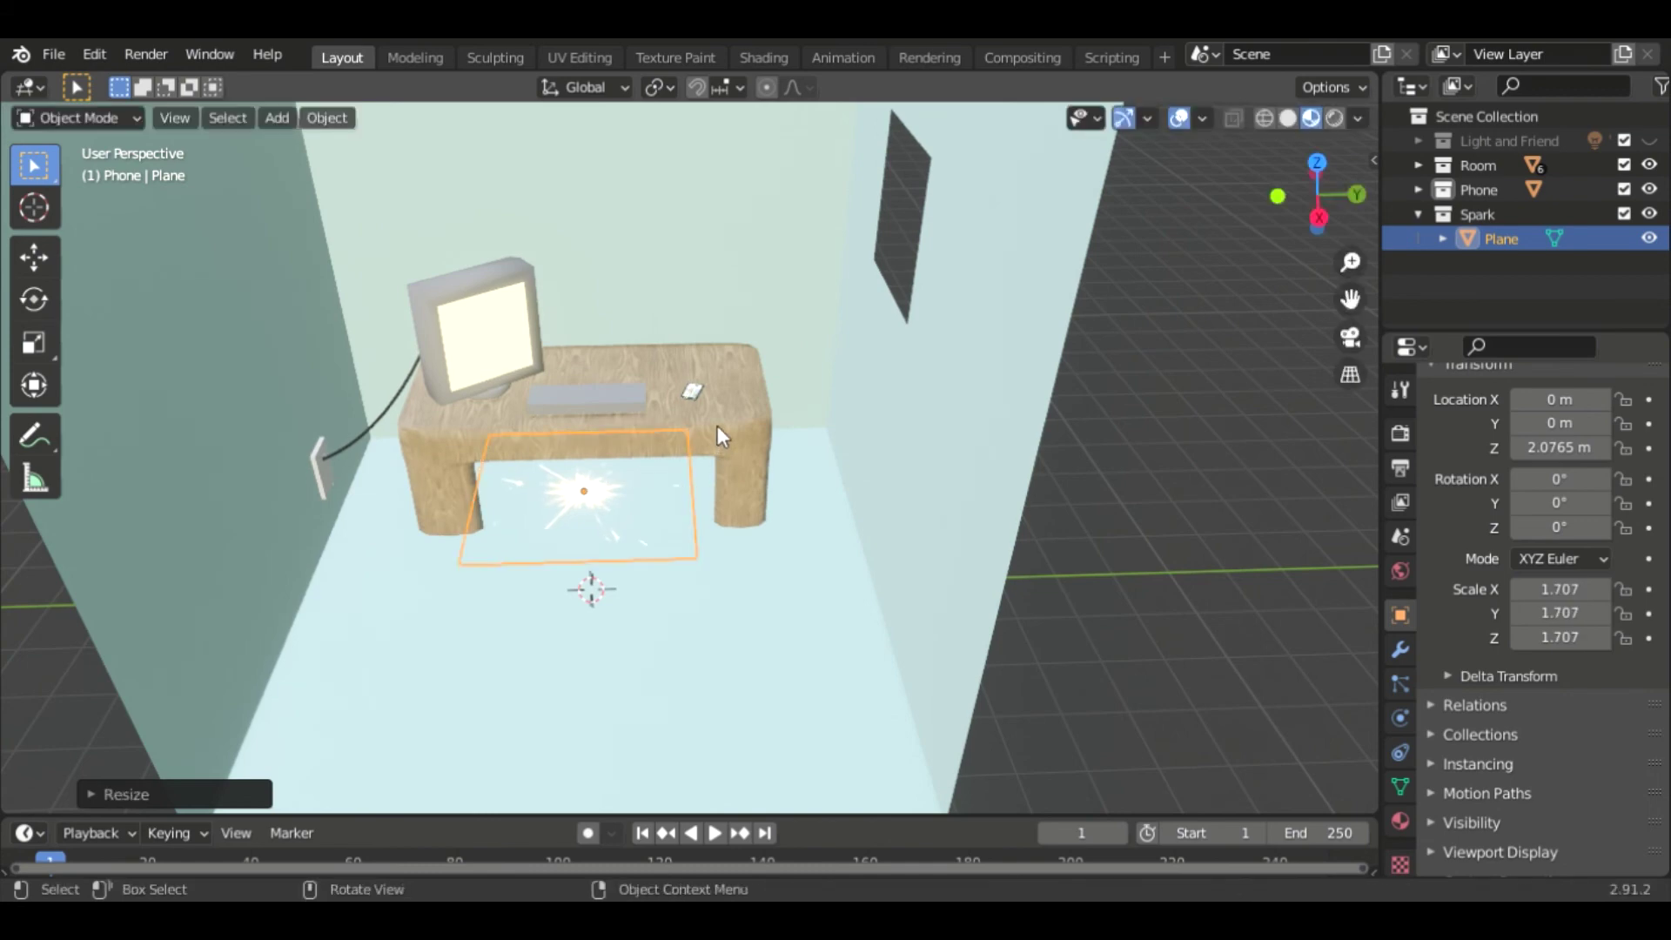
Tilt the plane upright about X and turn it to about -52° about Z.
key(r)
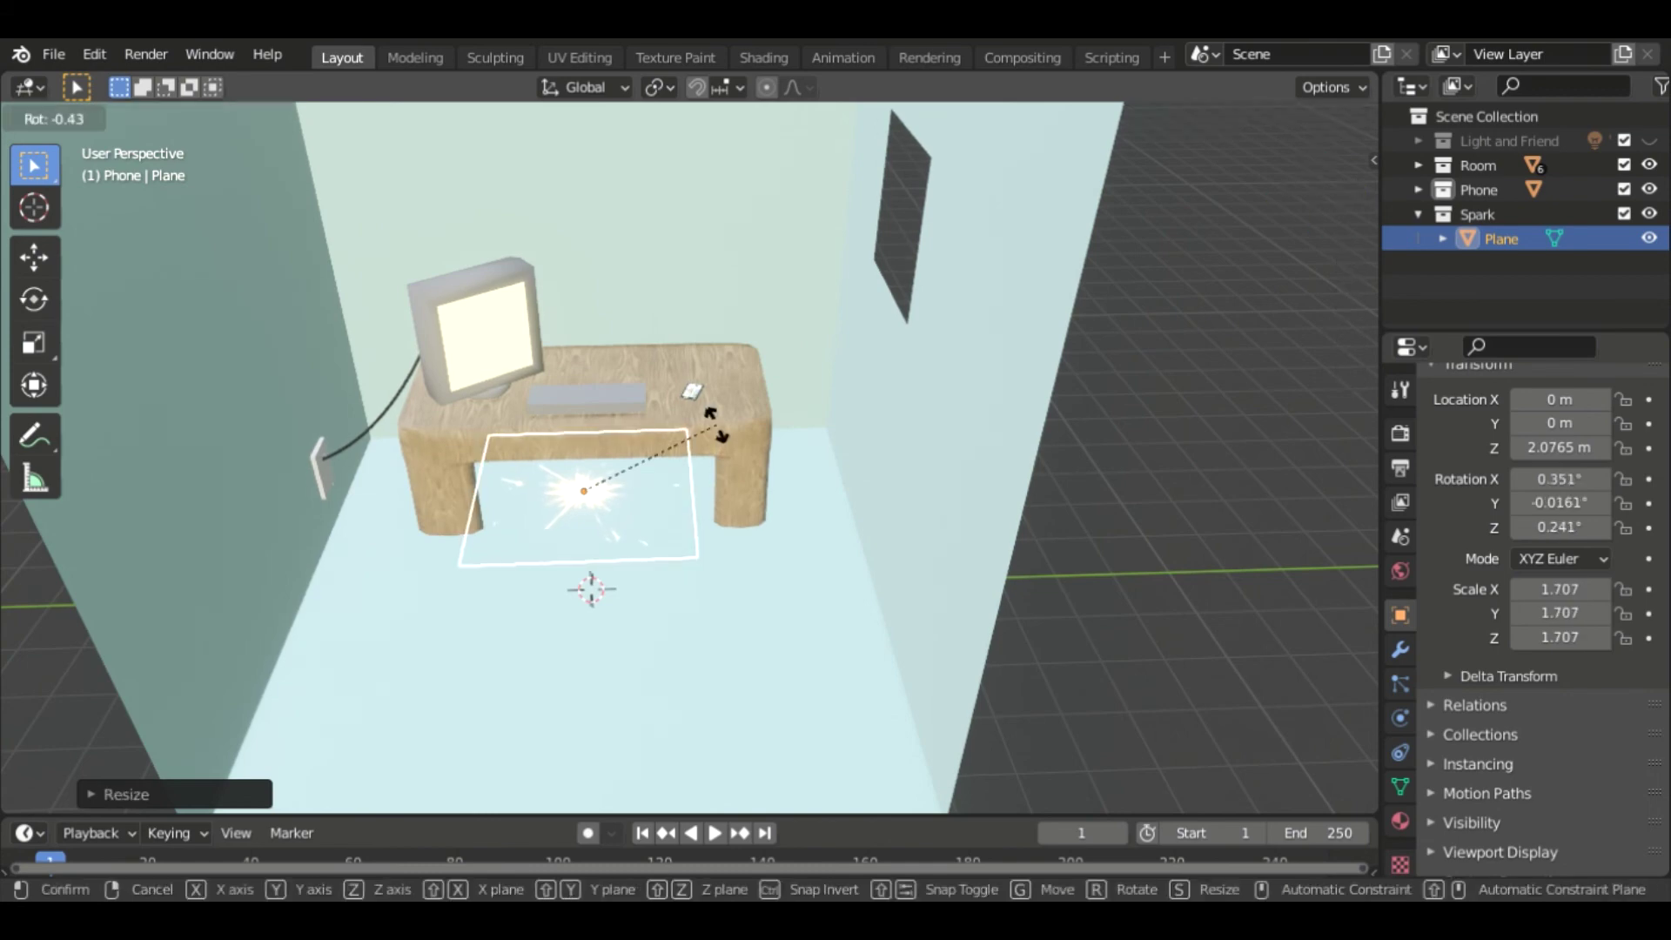
key(x)
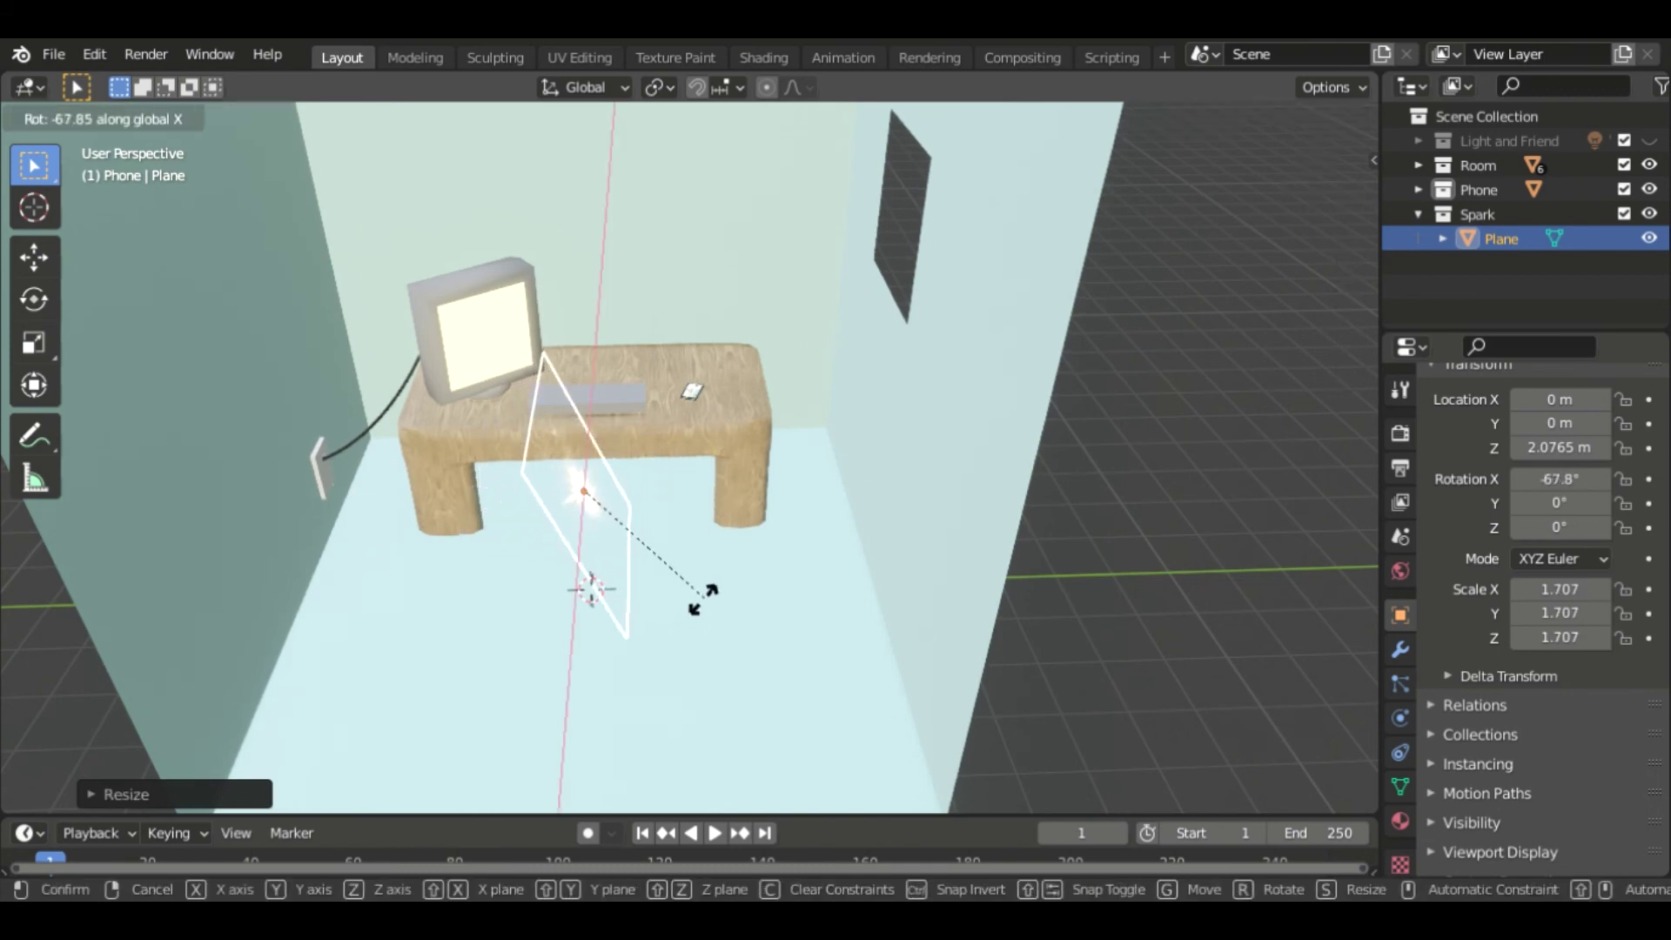
click(695, 610)
key(r)
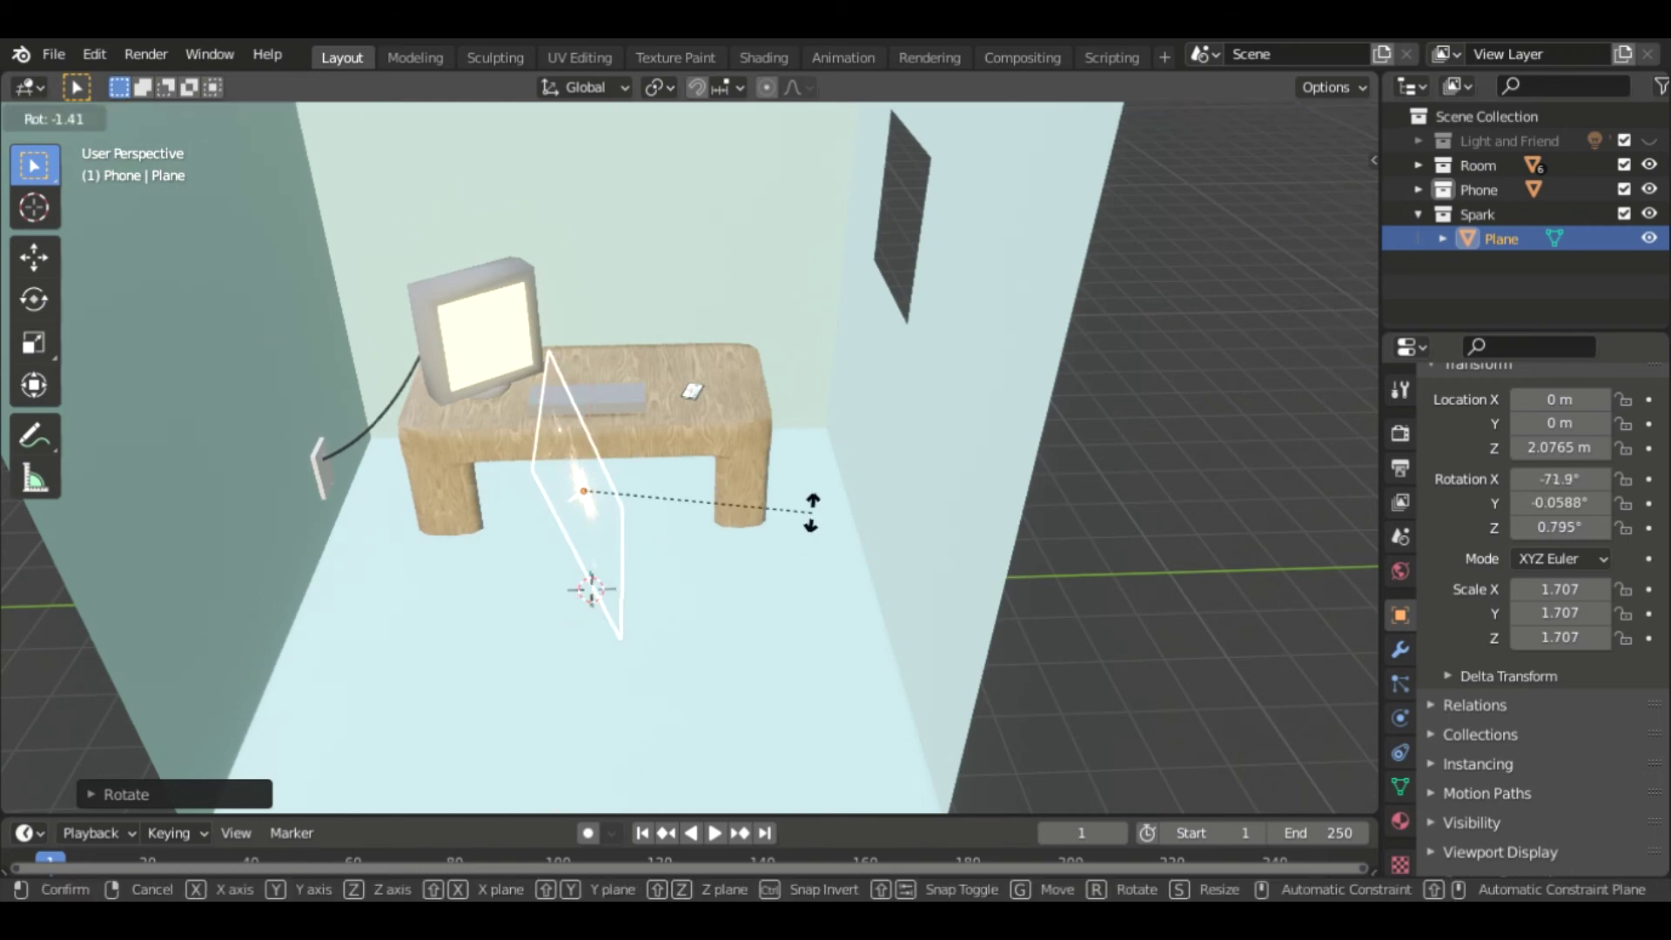
key(z)
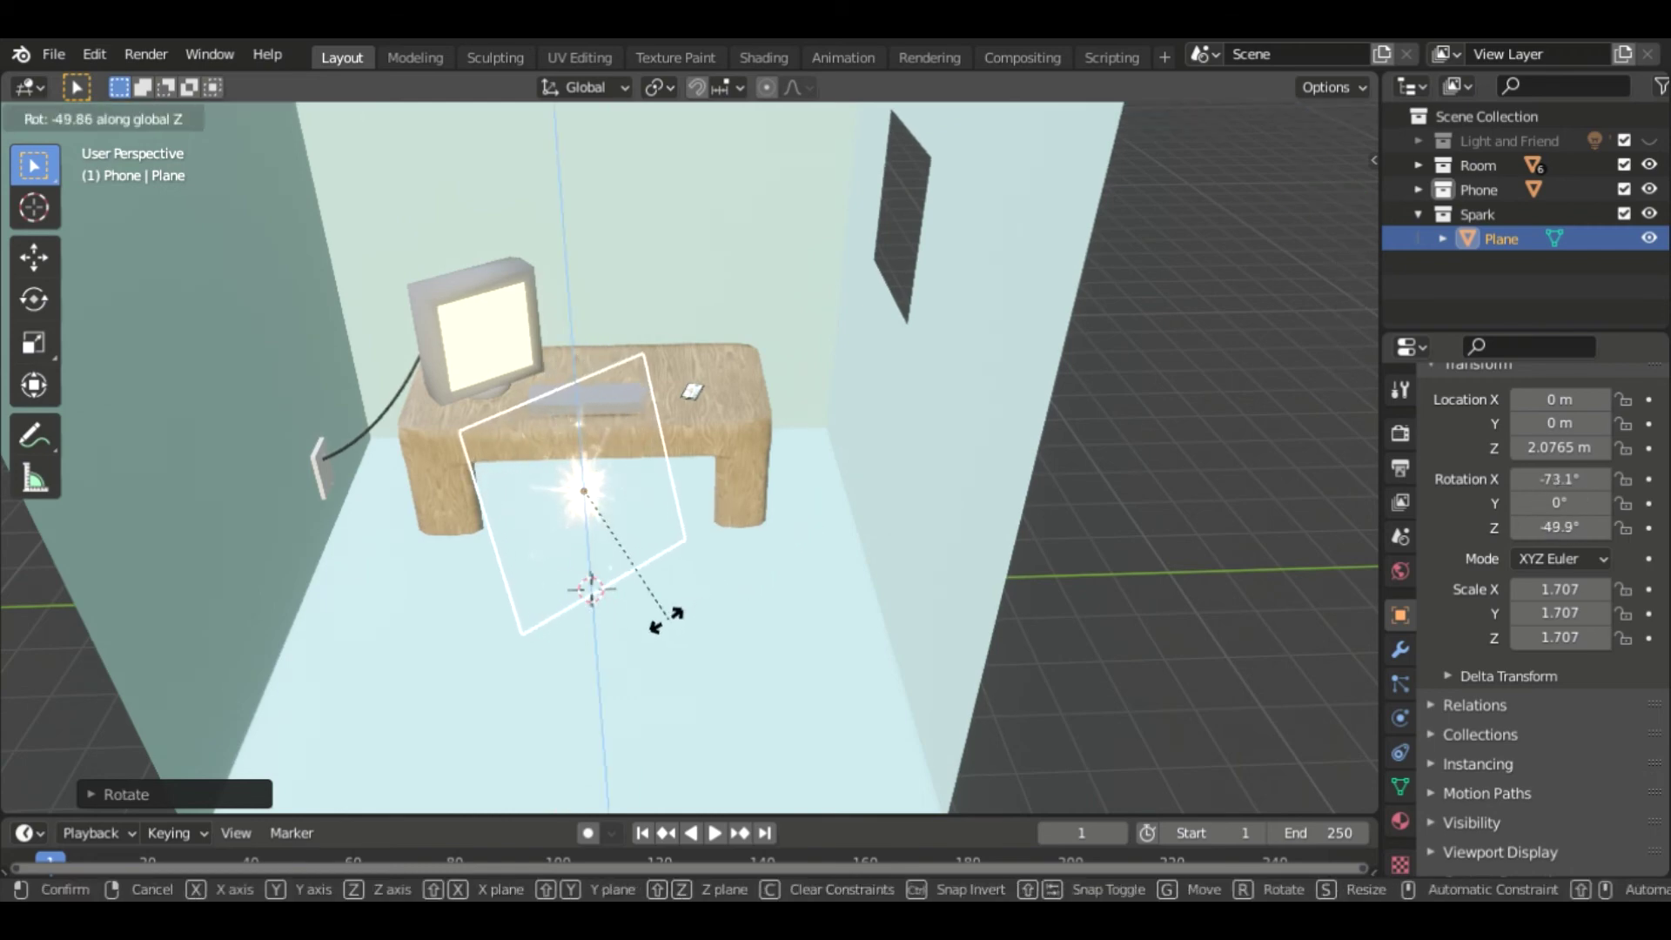
click(665, 627)
Unhide the Light and Friend collection and cancel a trial Y rotation of the plane.
click(1650, 141)
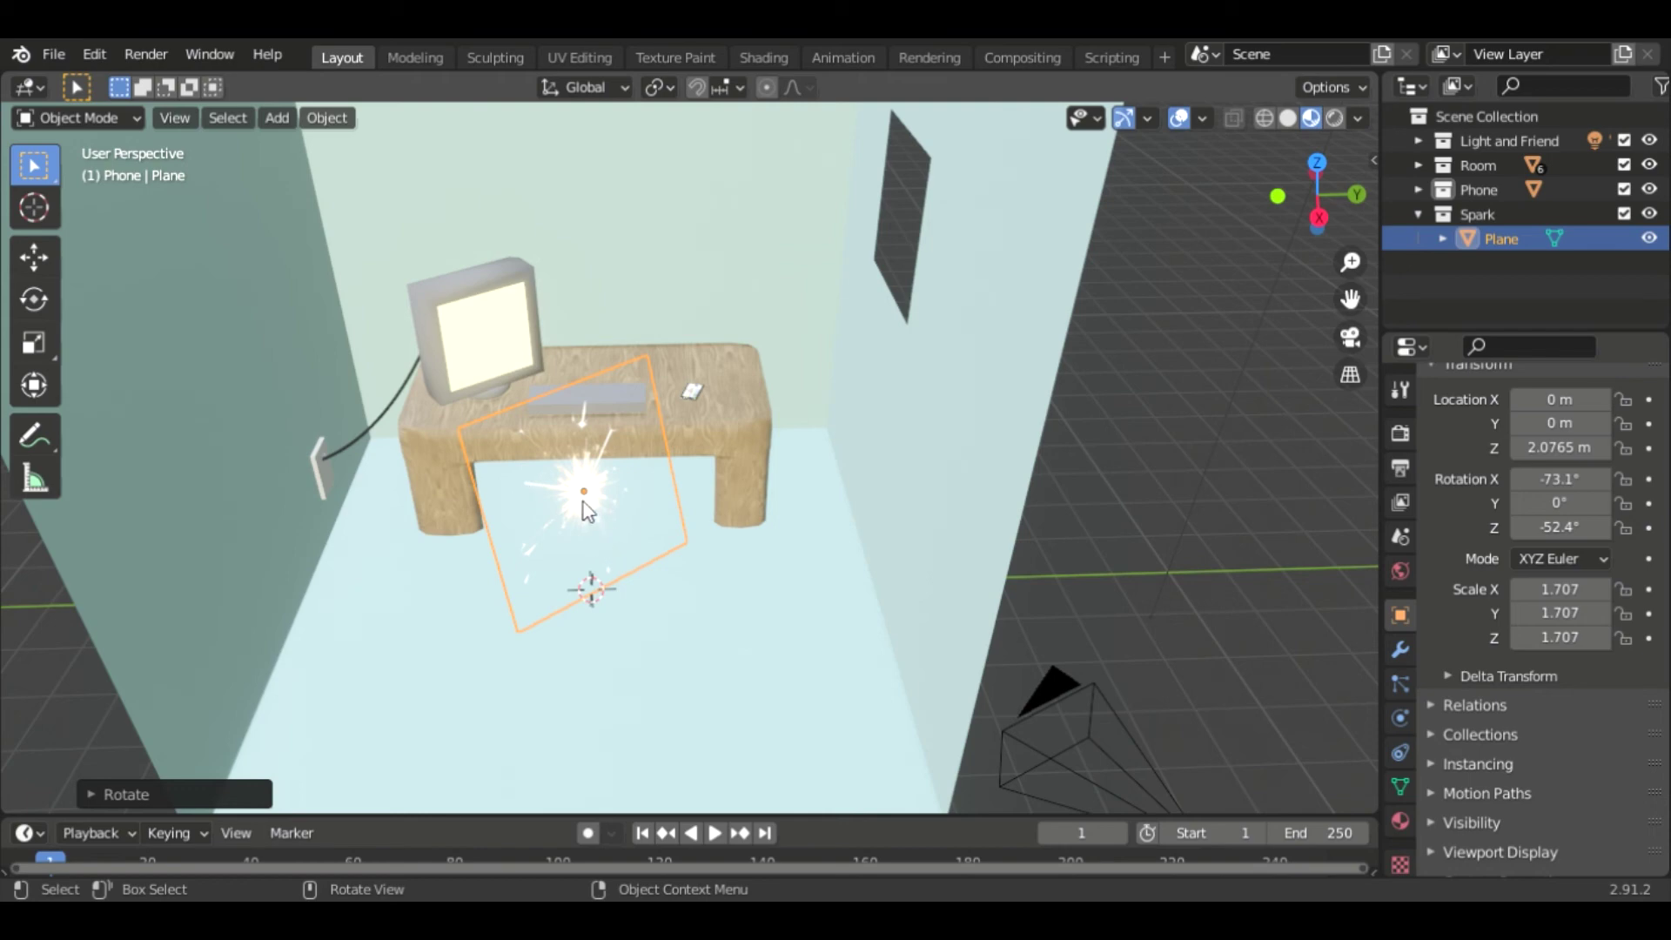
key(r)
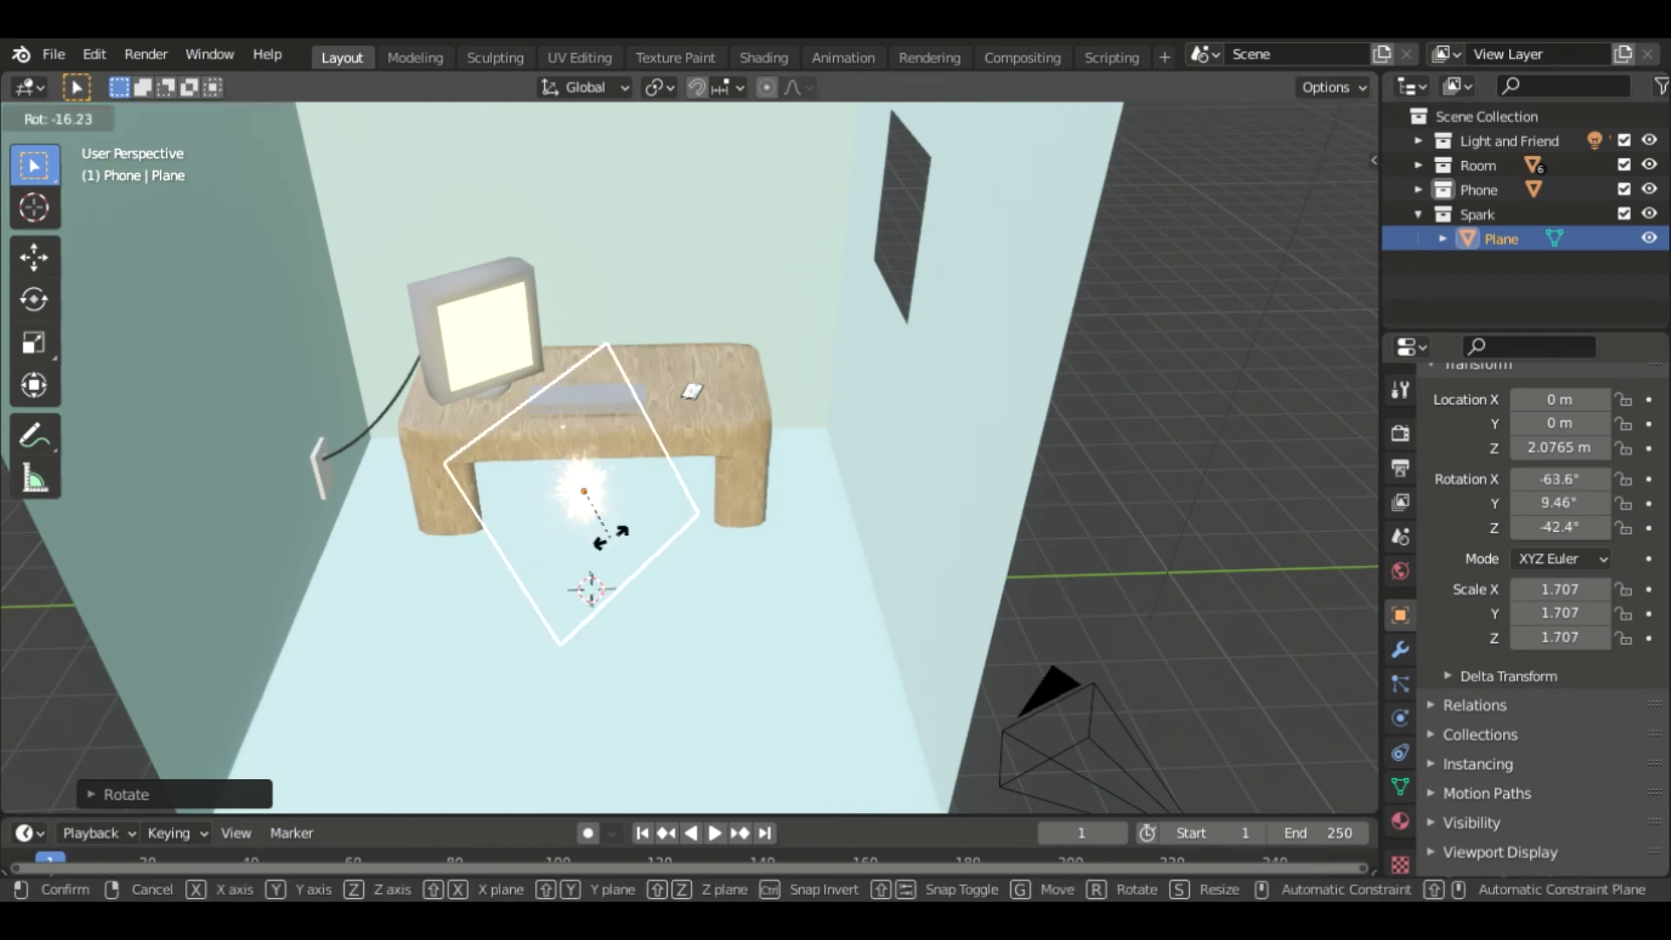
key(y)
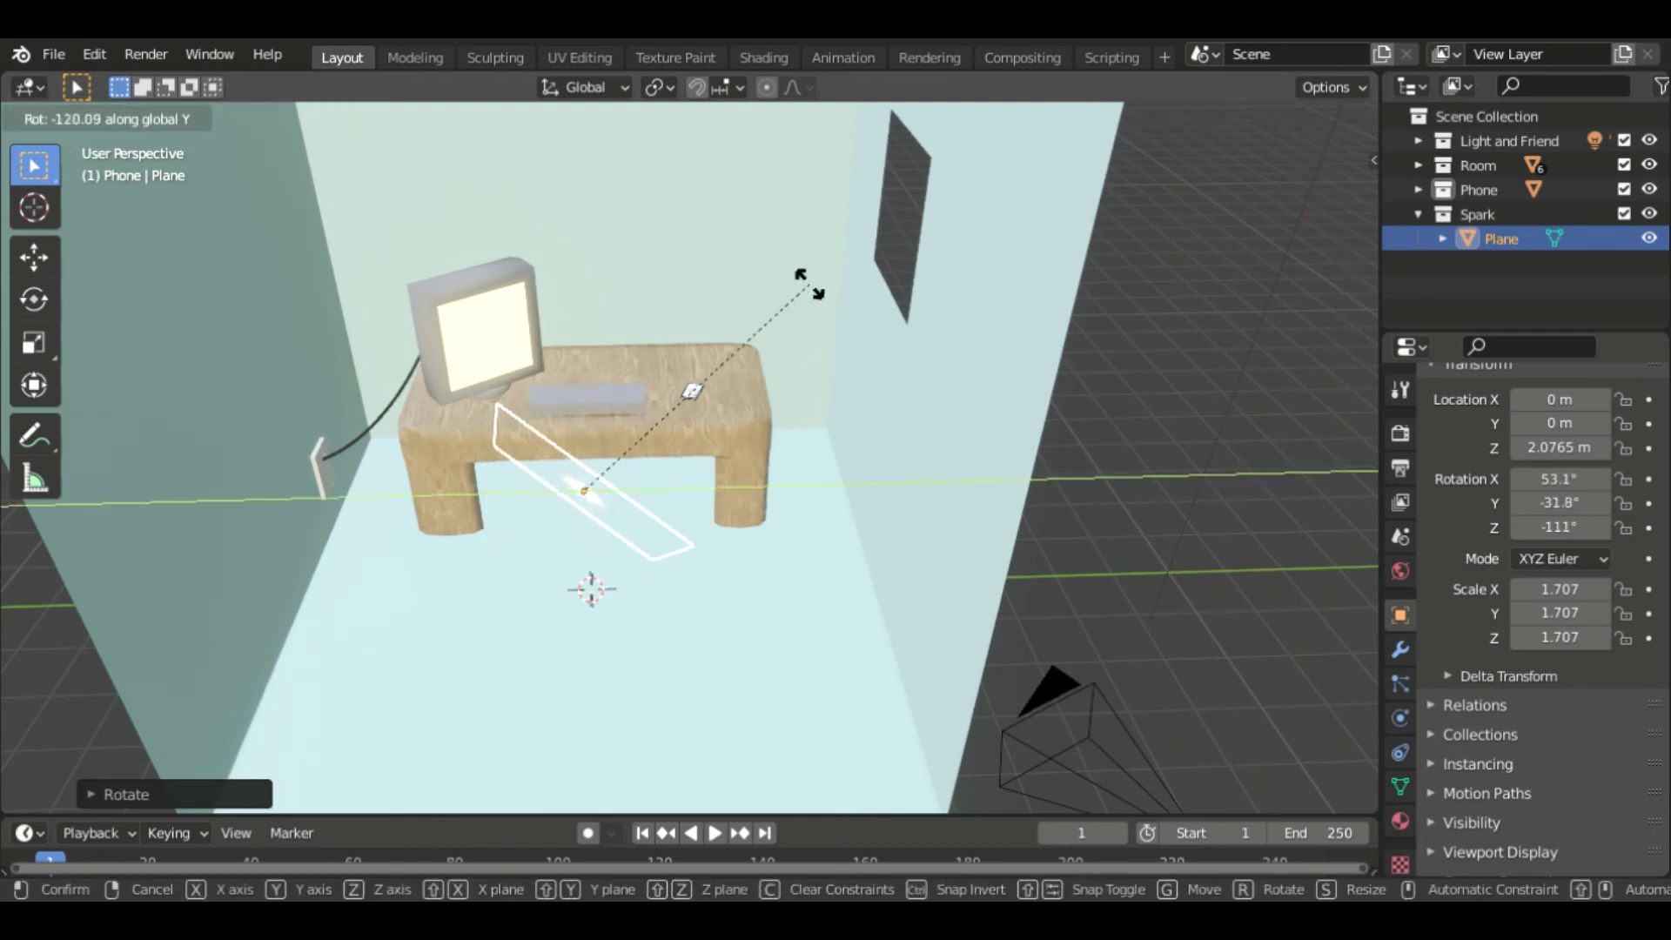
key(Escape)
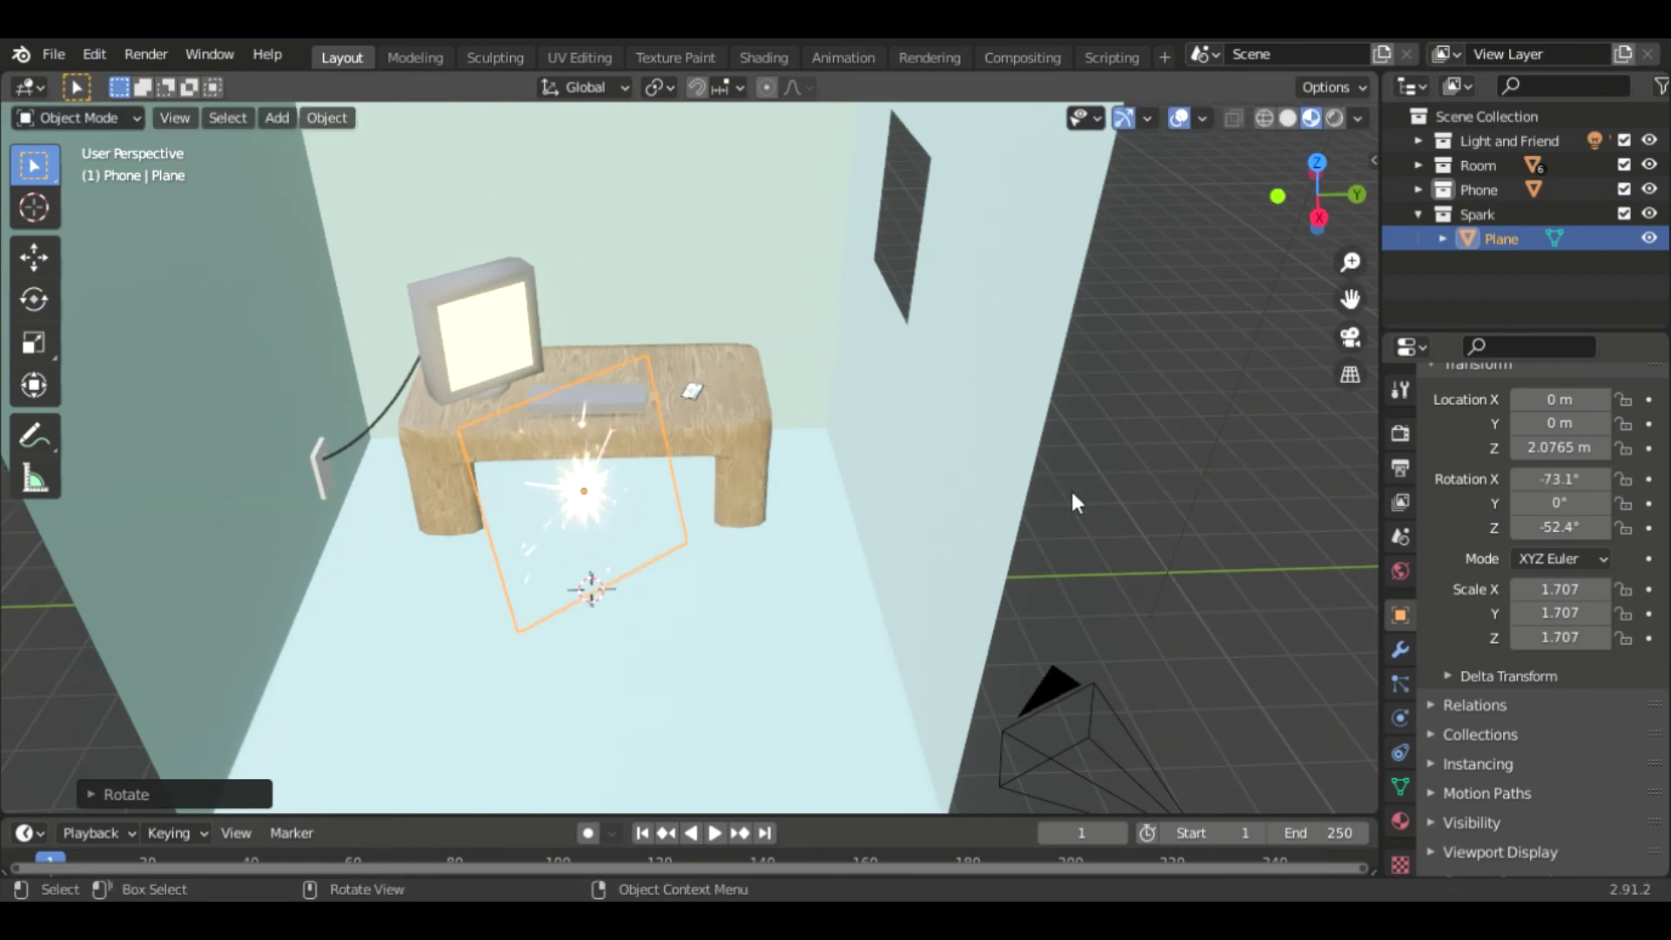
key(g)
Move the spark plane along Y and X to the left-wall outlet.
key(y)
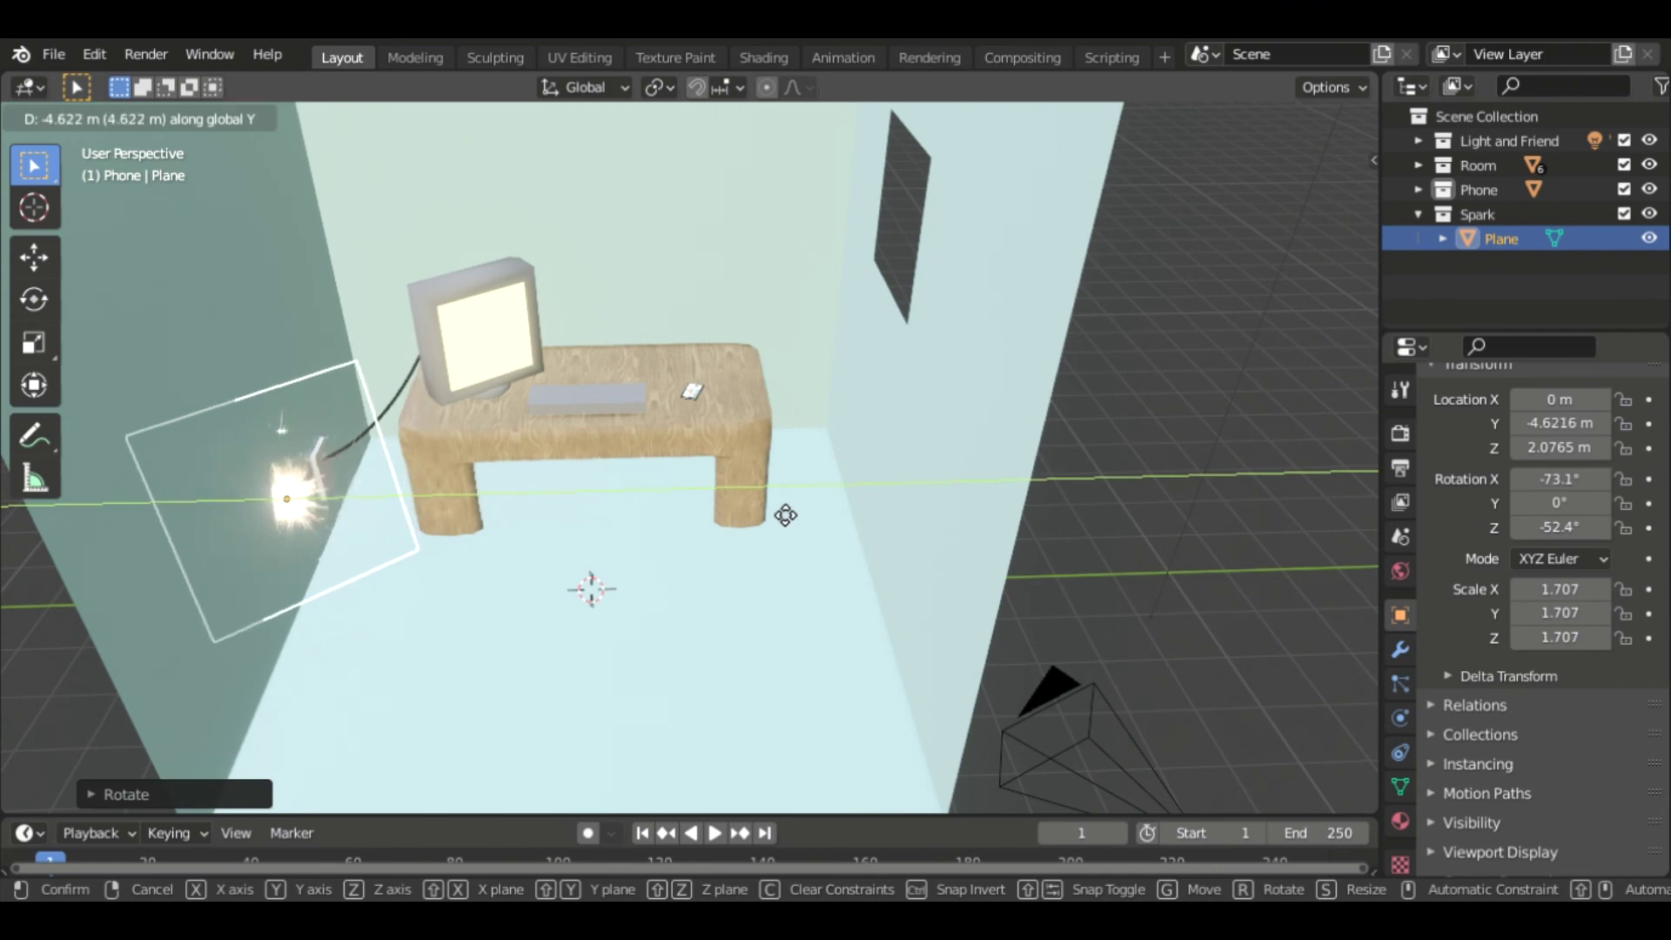
click(783, 519)
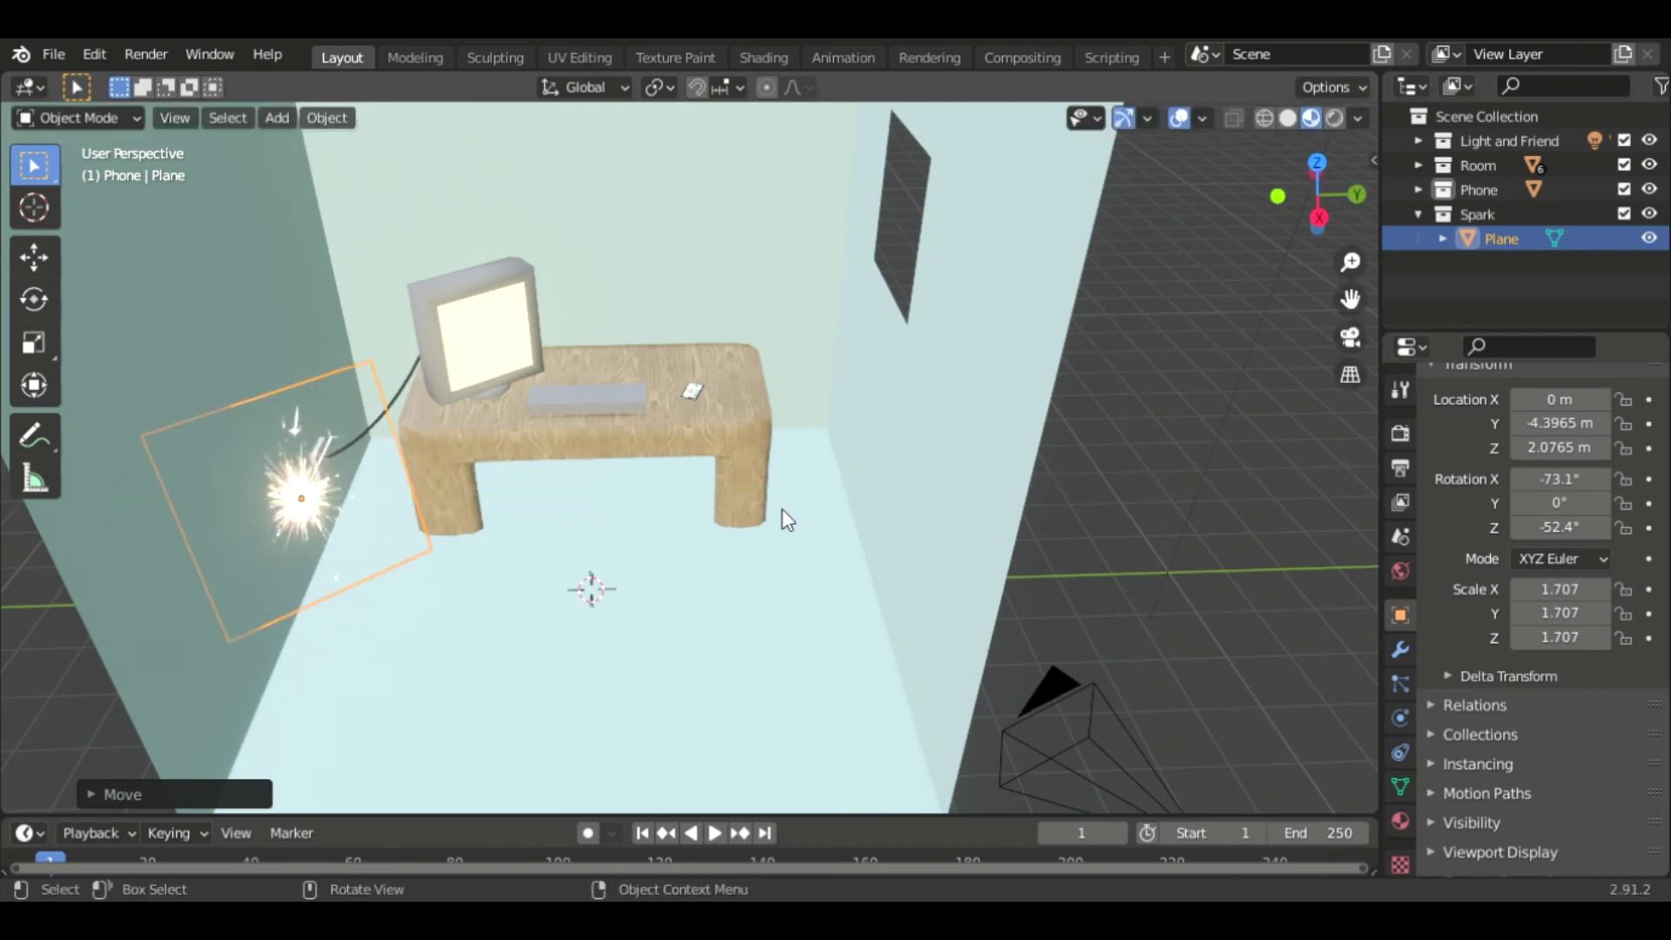
key(g)
key(x)
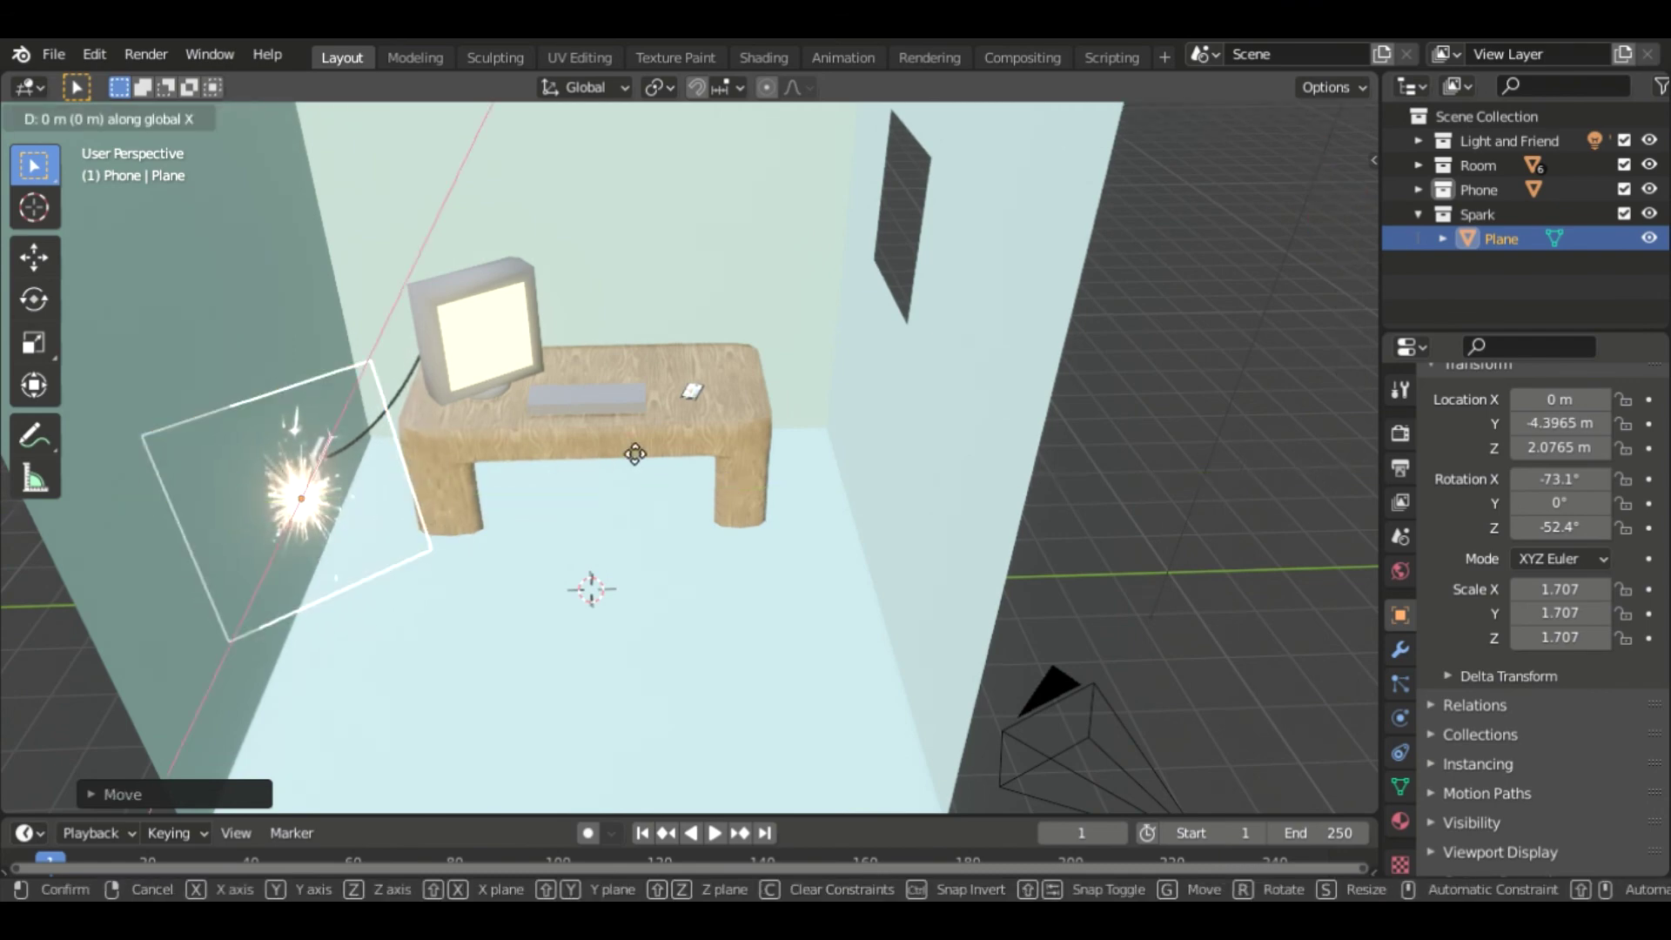
click(636, 411)
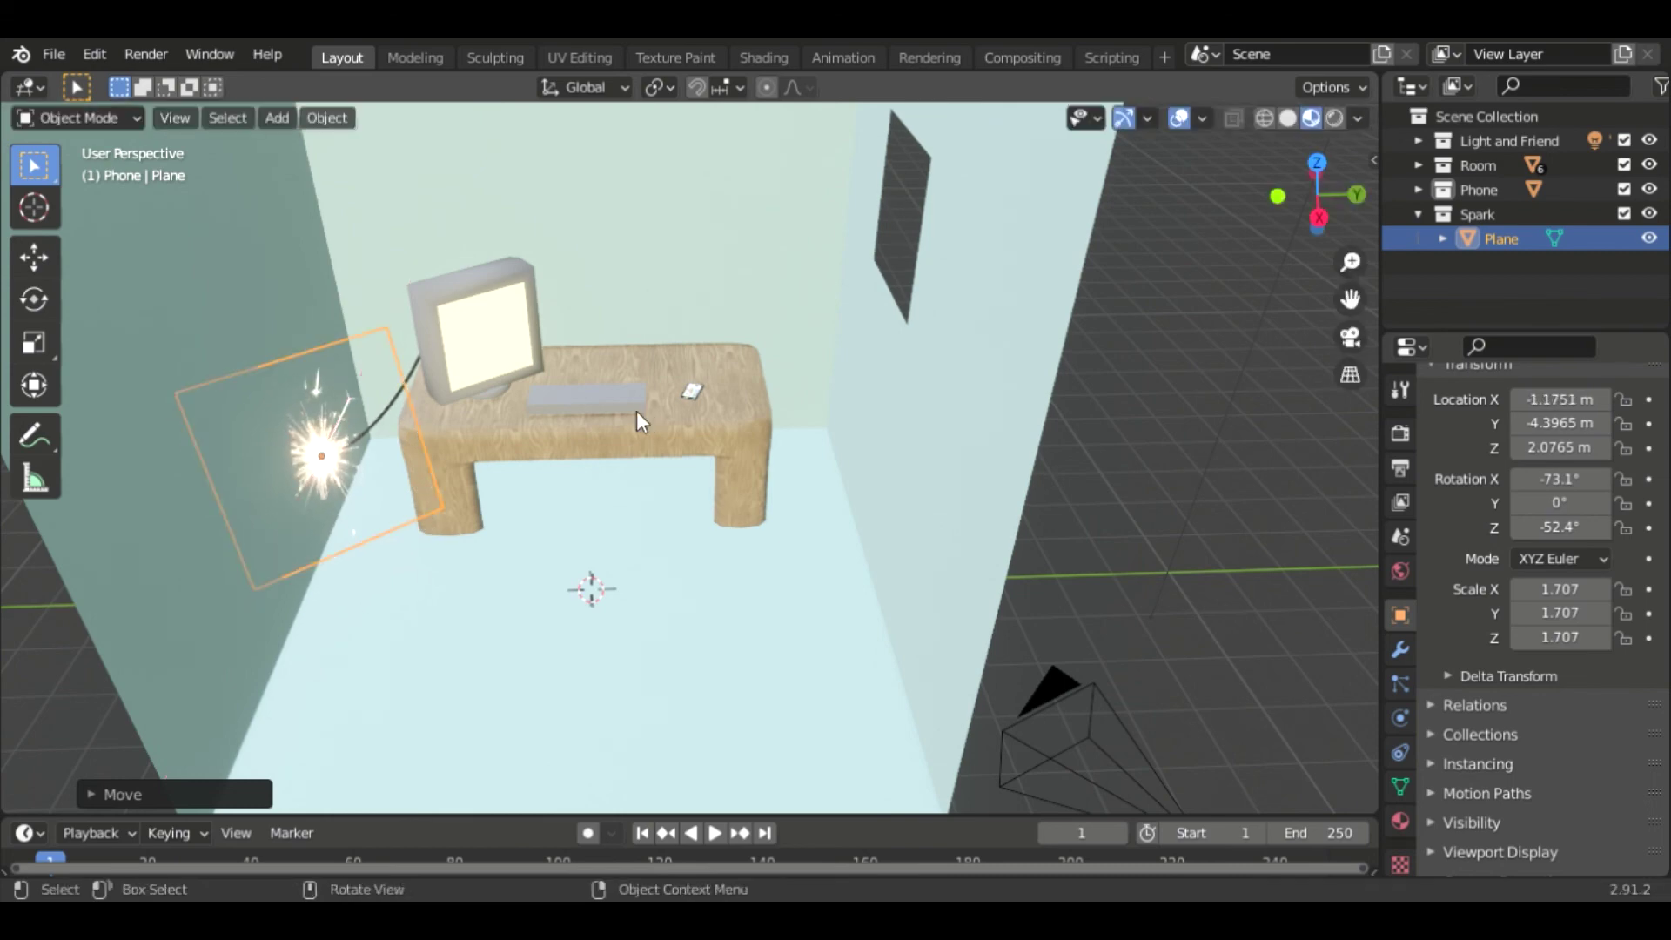
Shrink the plane to about 1.41 scale and nudge it into place.
key(s)
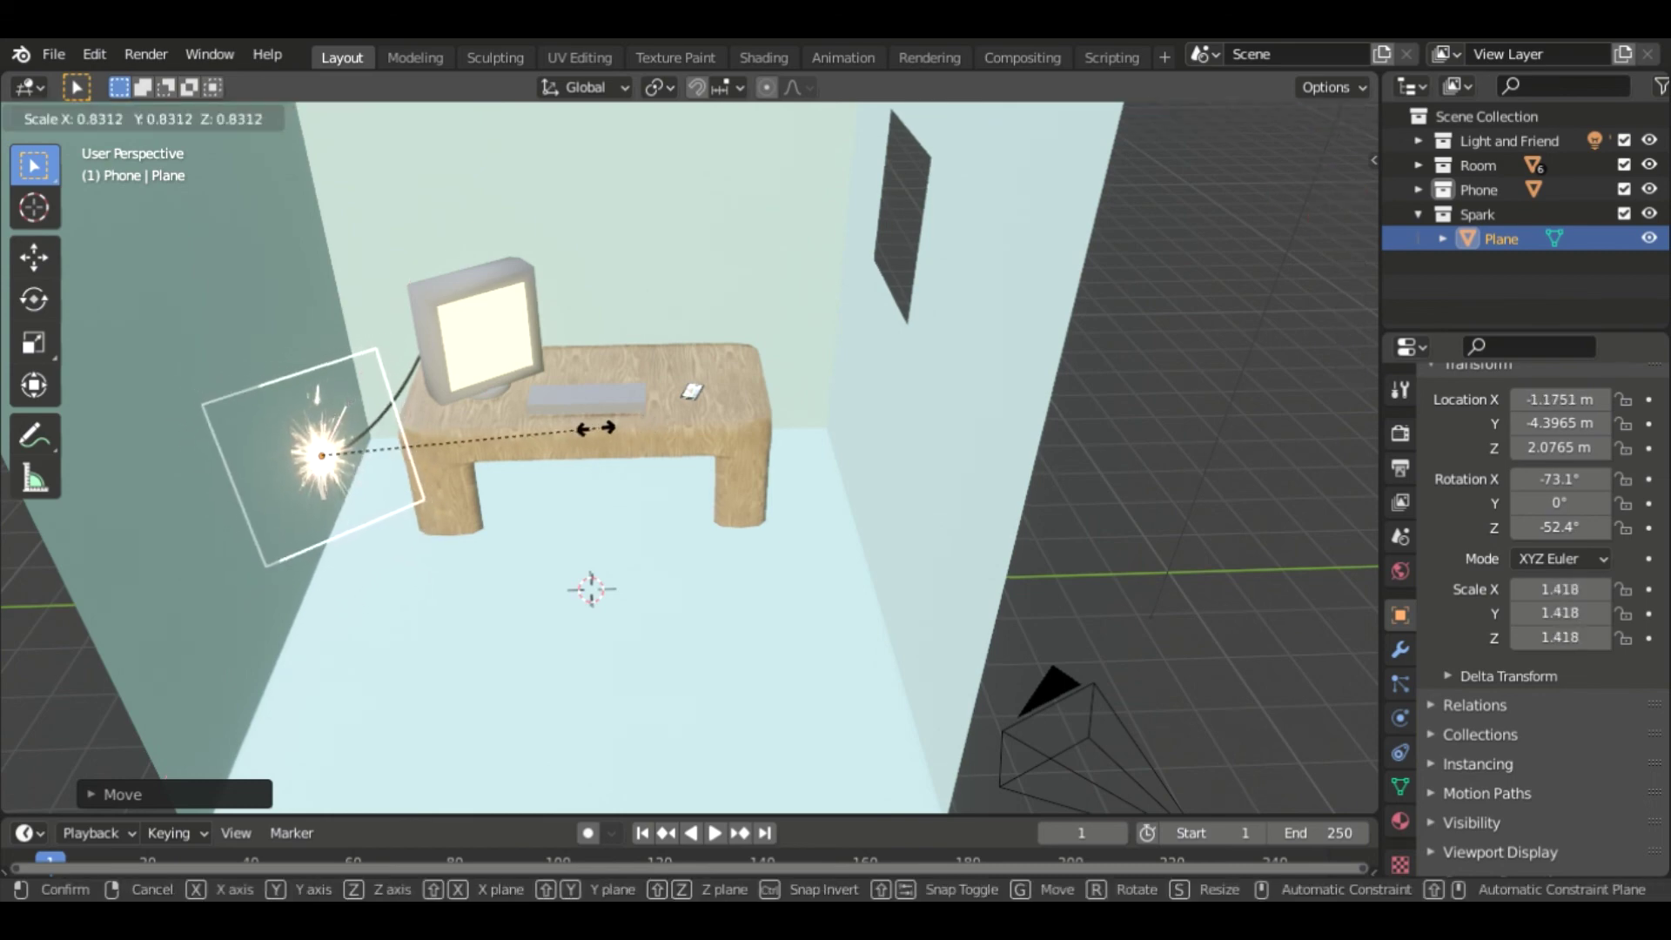
click(594, 429)
key(g)
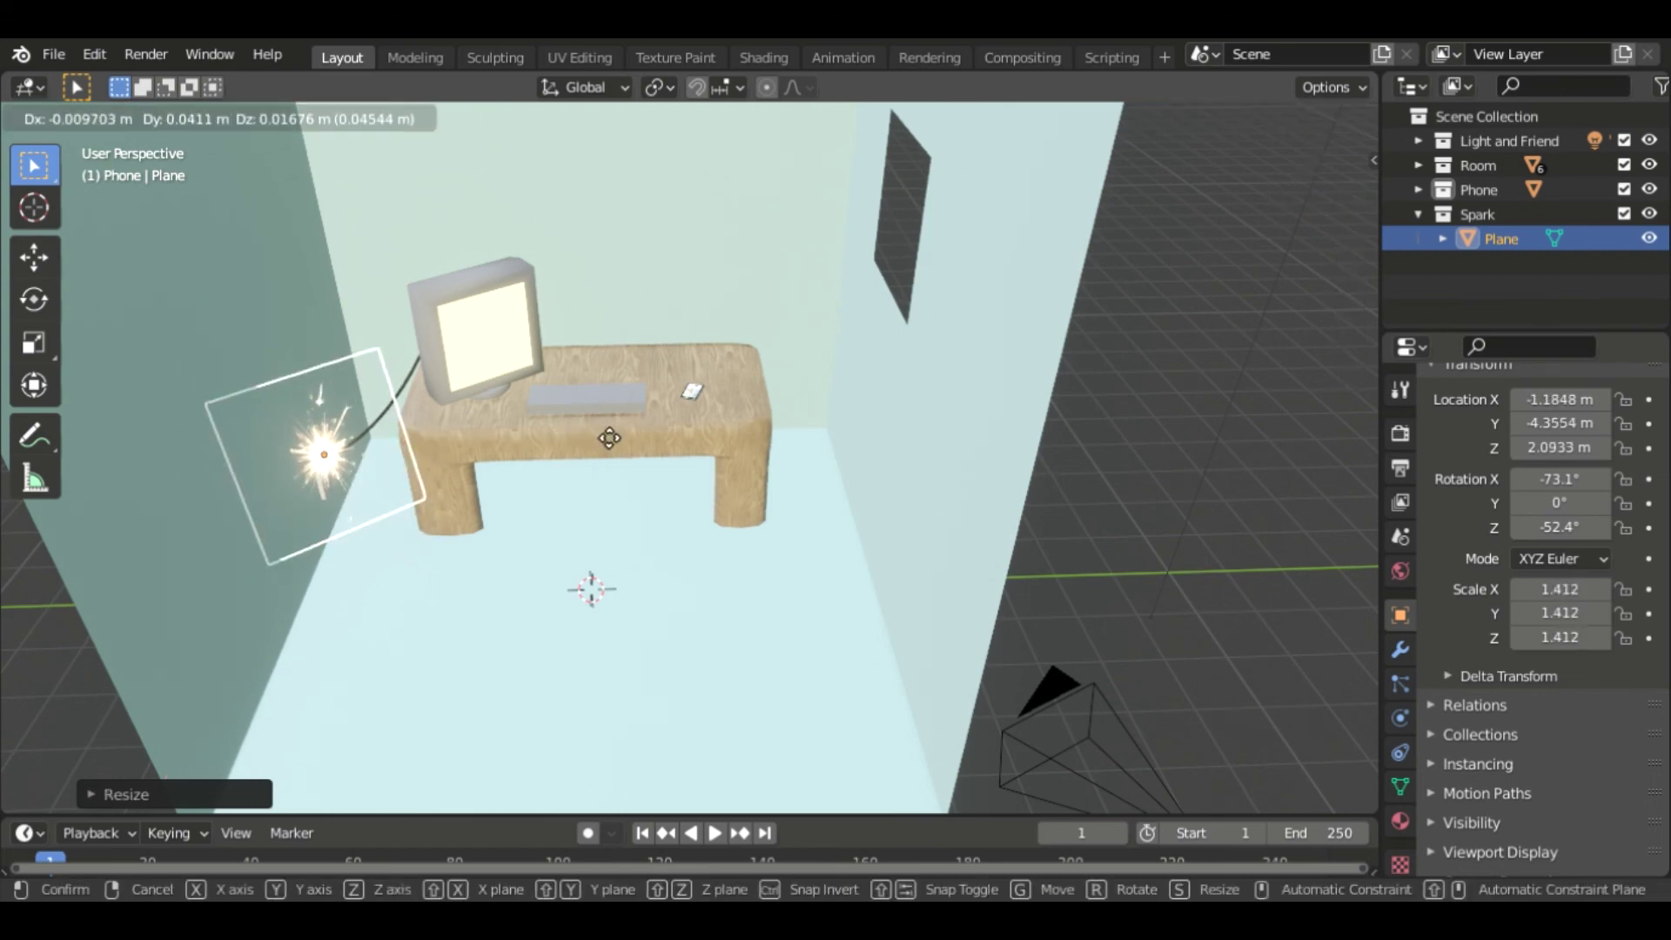
click(613, 437)
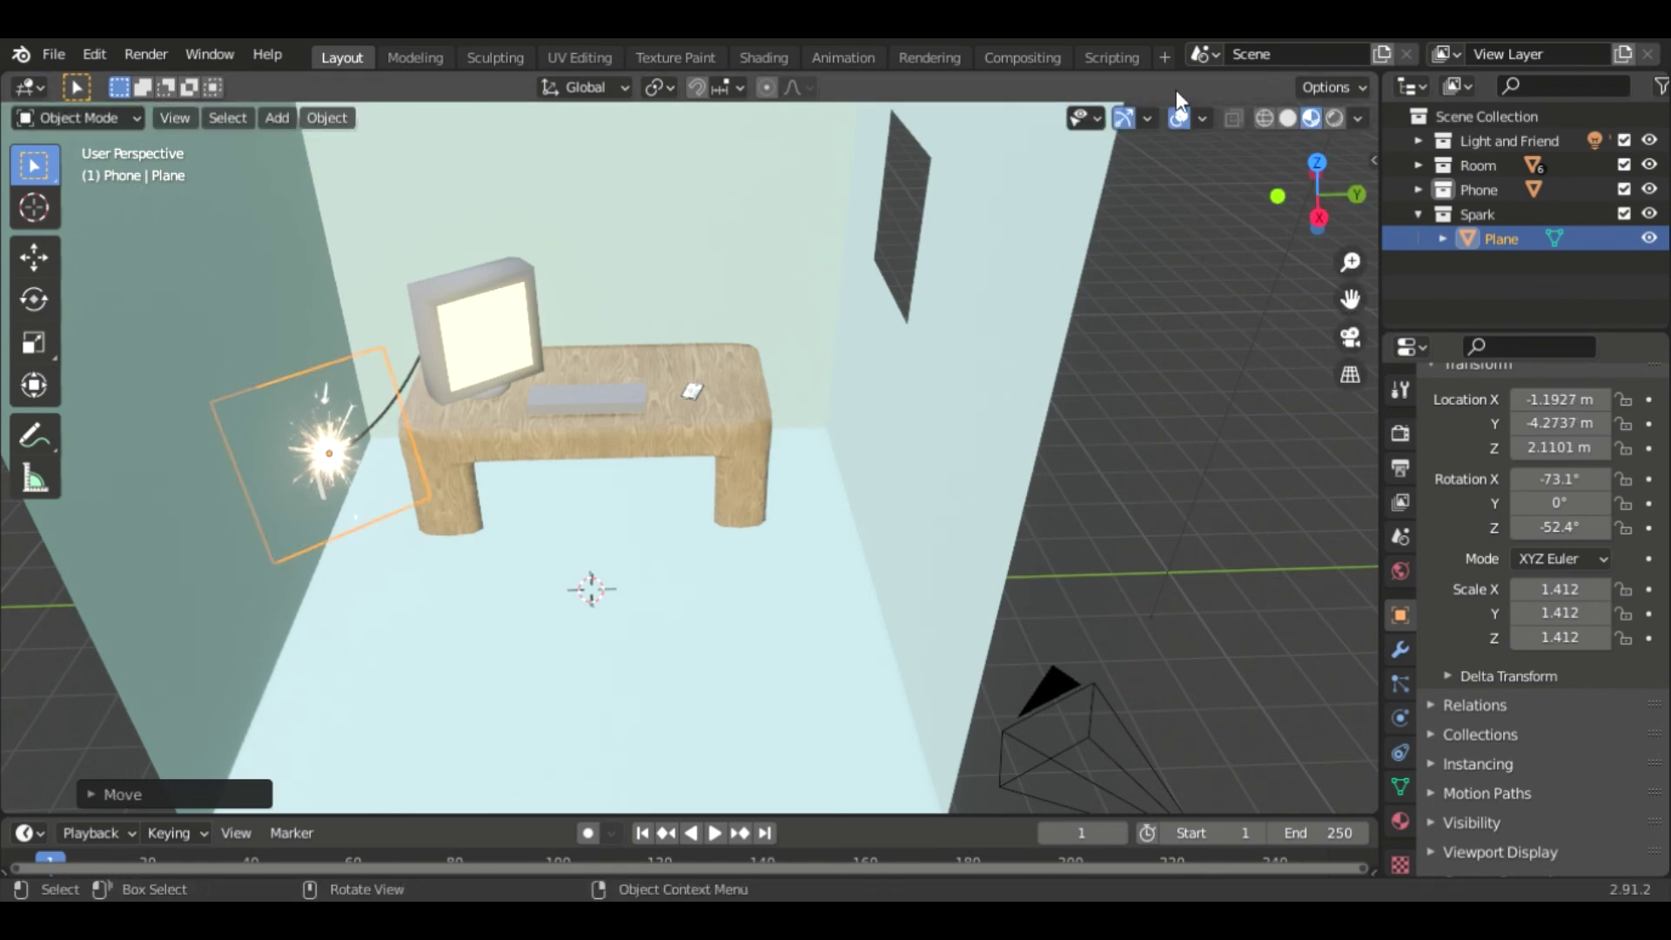
click(1337, 118)
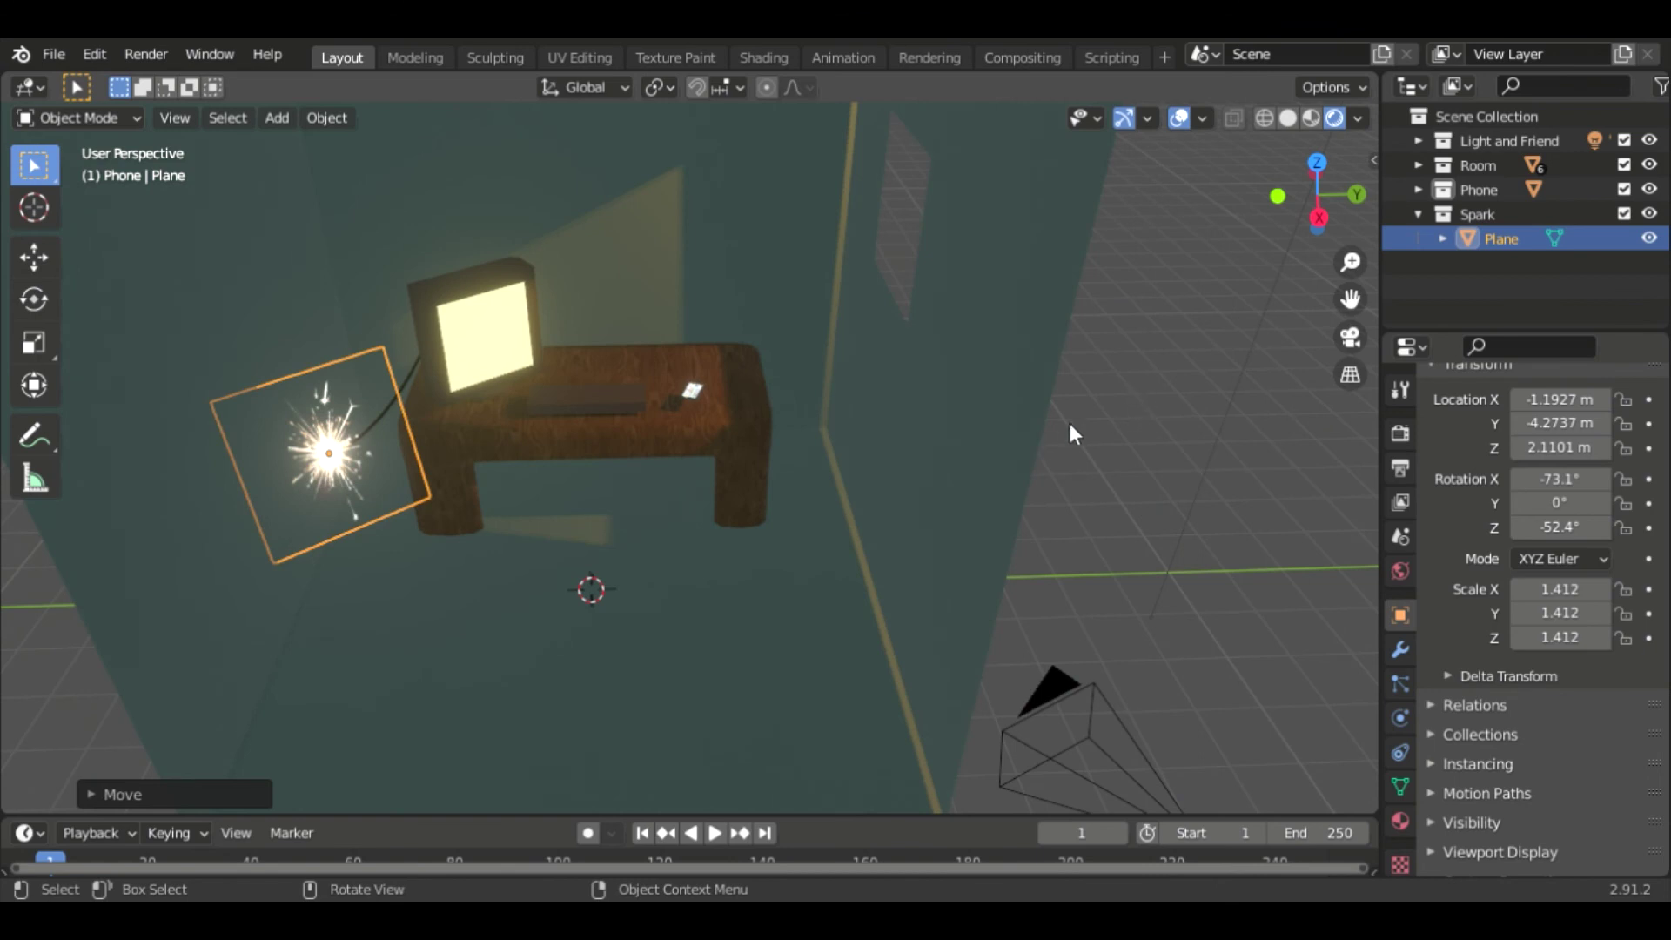
Set the Eevee Bloom Radius to 7, after trying 10 and about 4.
mouse_move(1093, 412)
middle_down()
mouse_move(938, 397)
mouse_move(1045, 408)
middle_up()
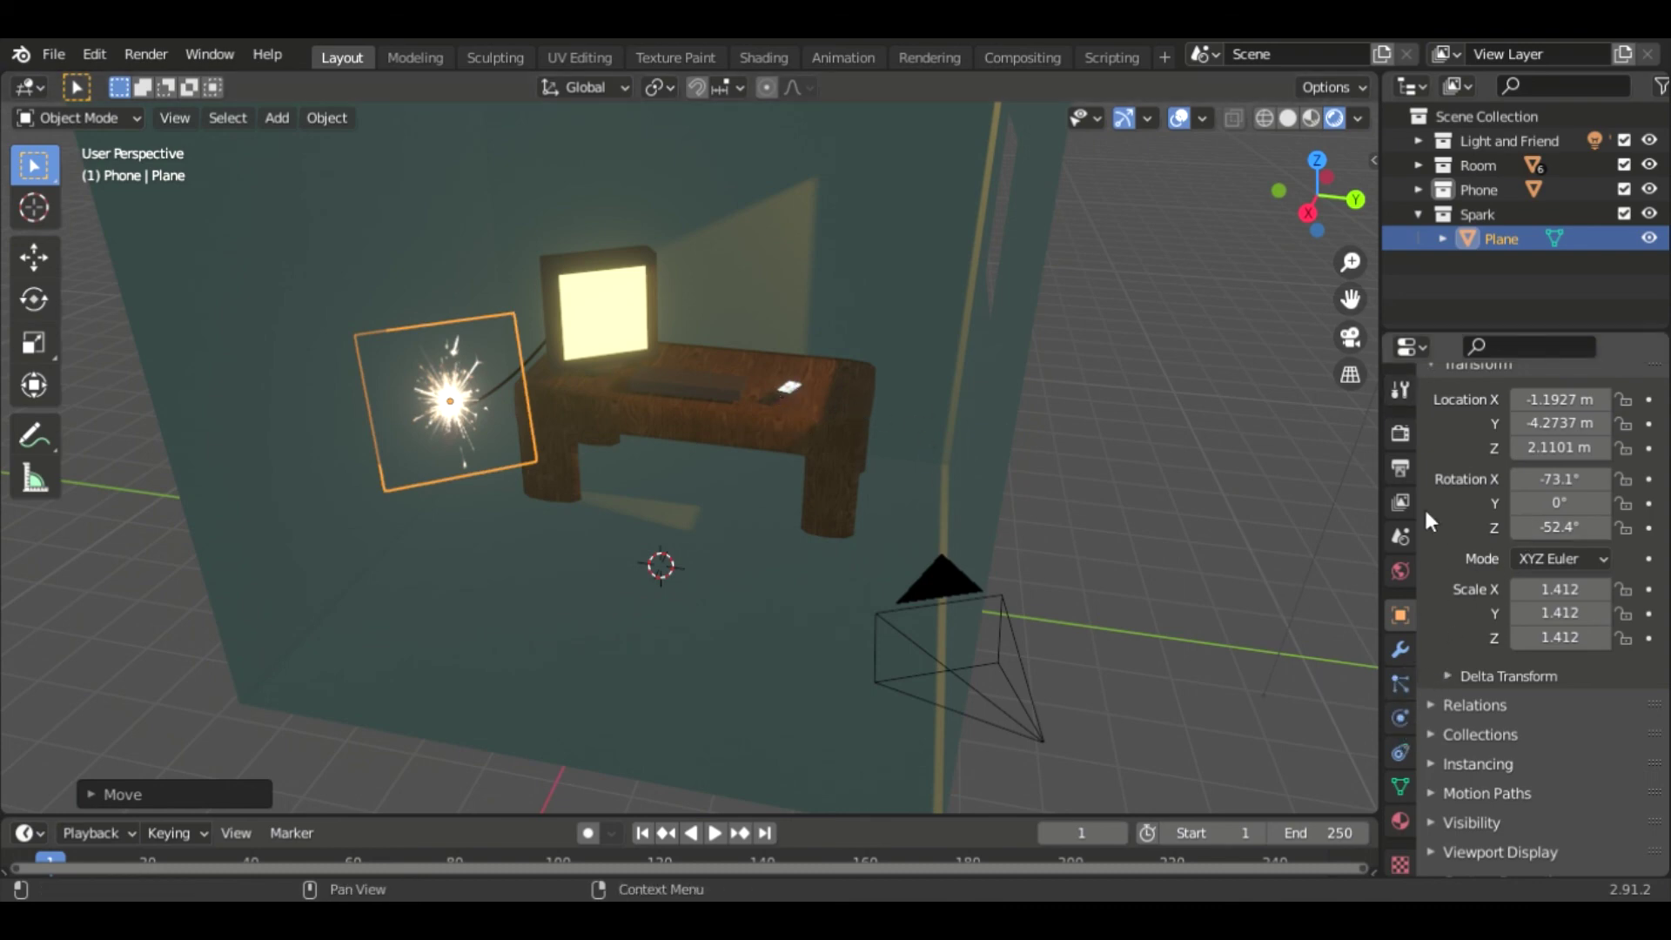
click(1401, 435)
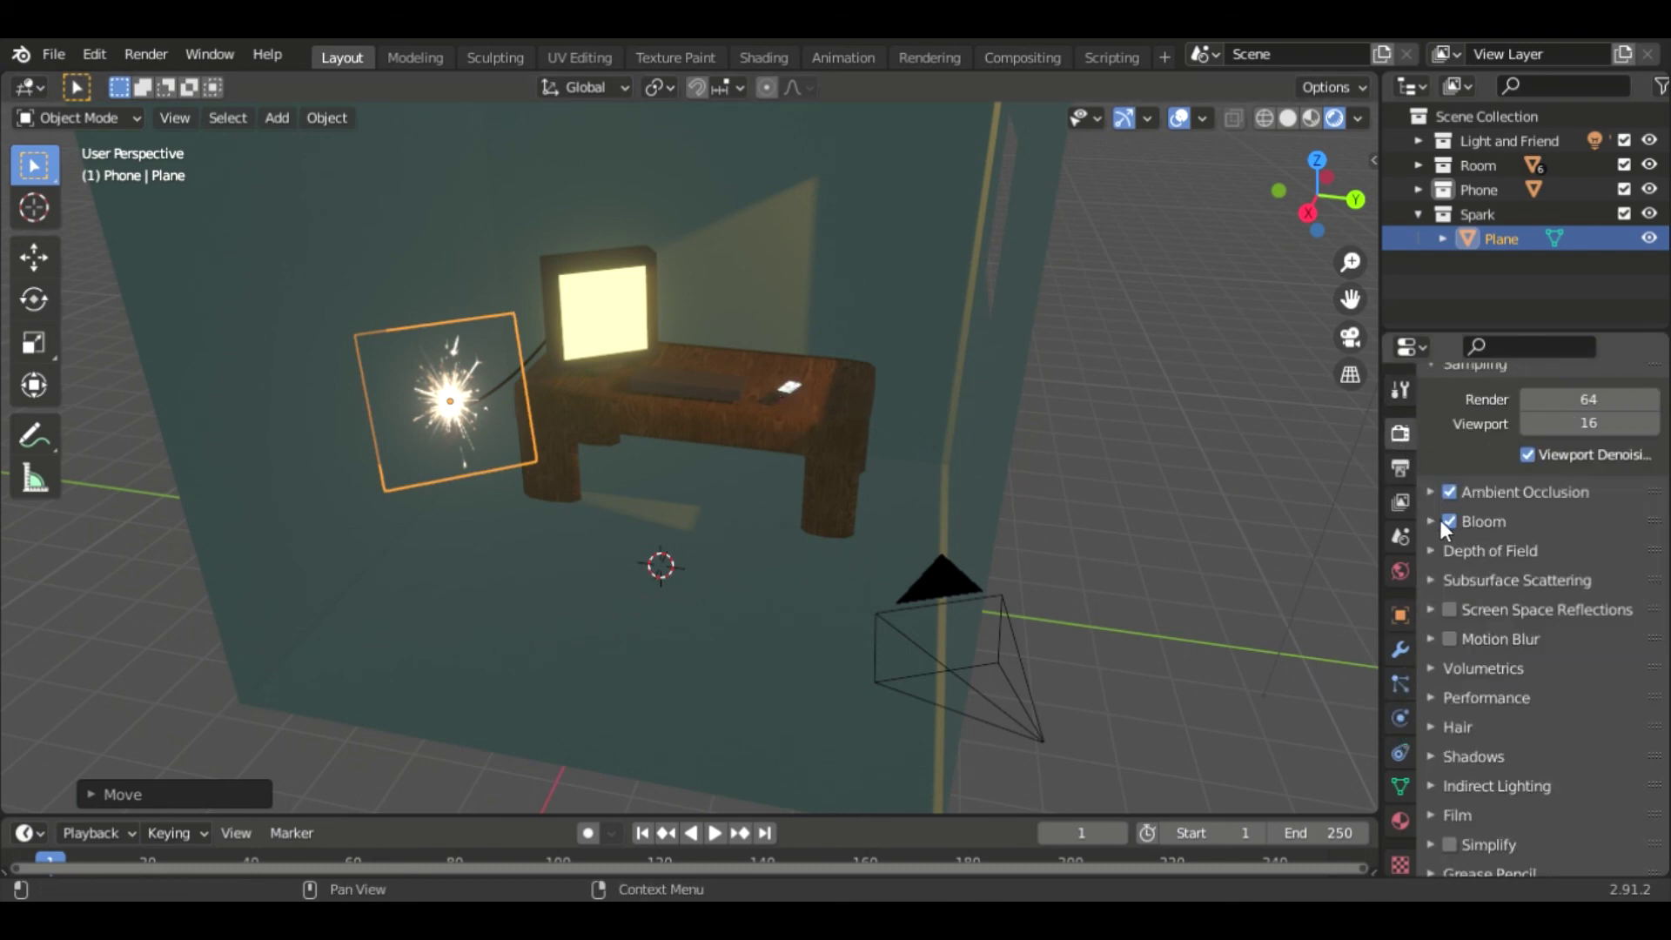
click(1433, 520)
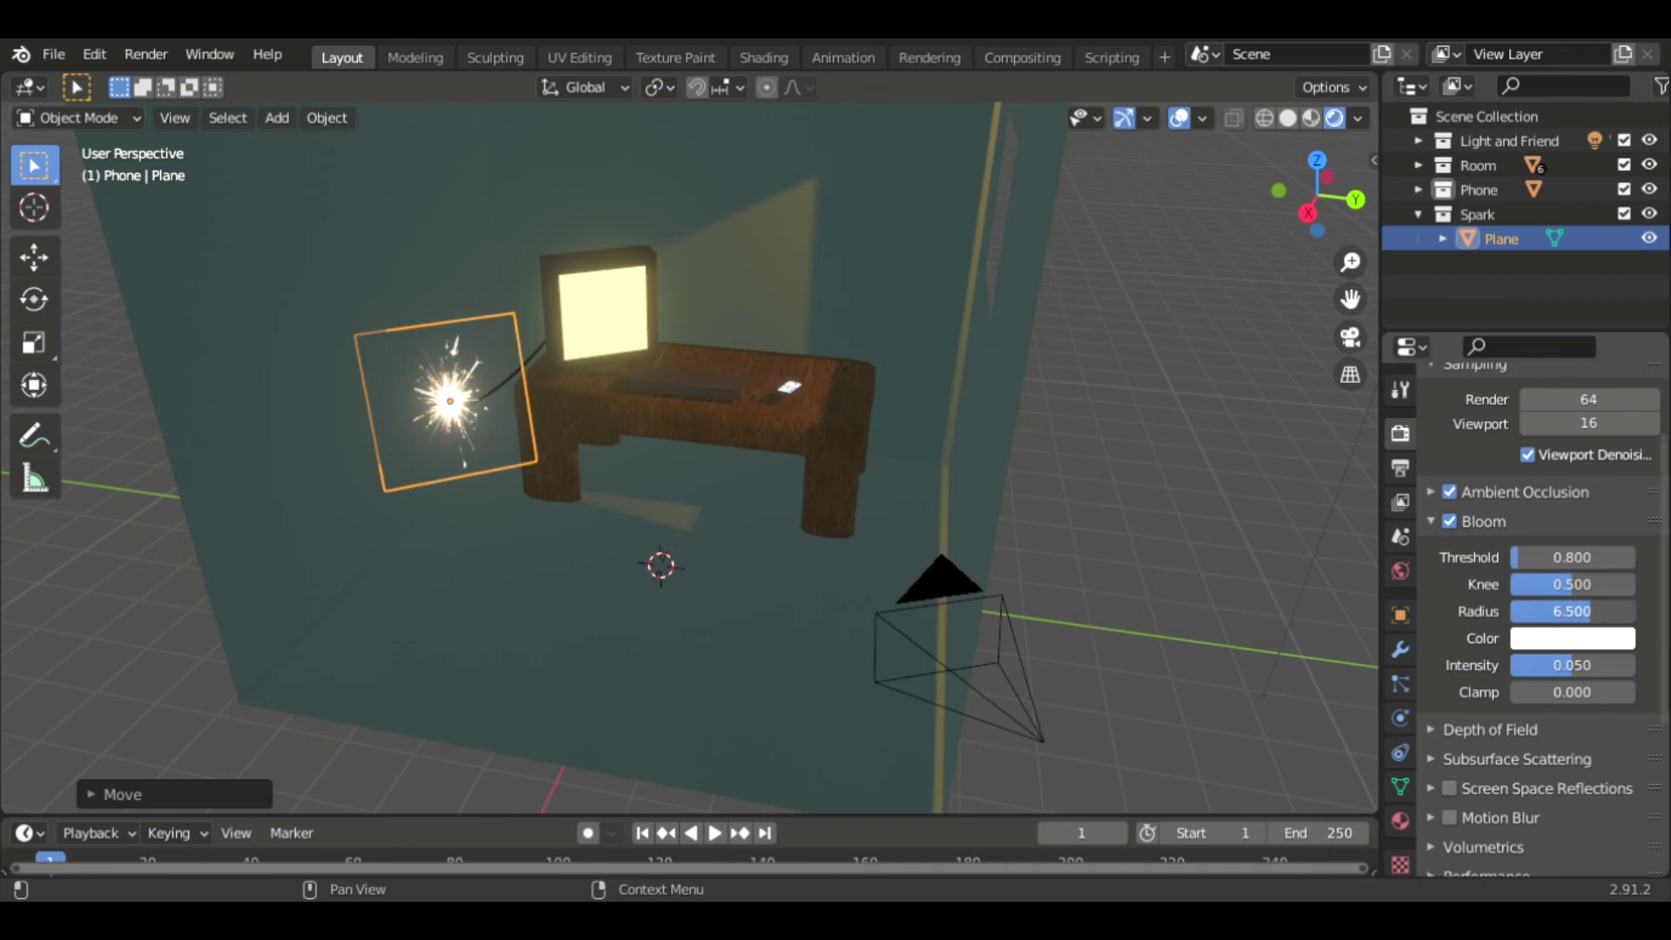
double_click(1573, 609)
text(10)
key(Return)
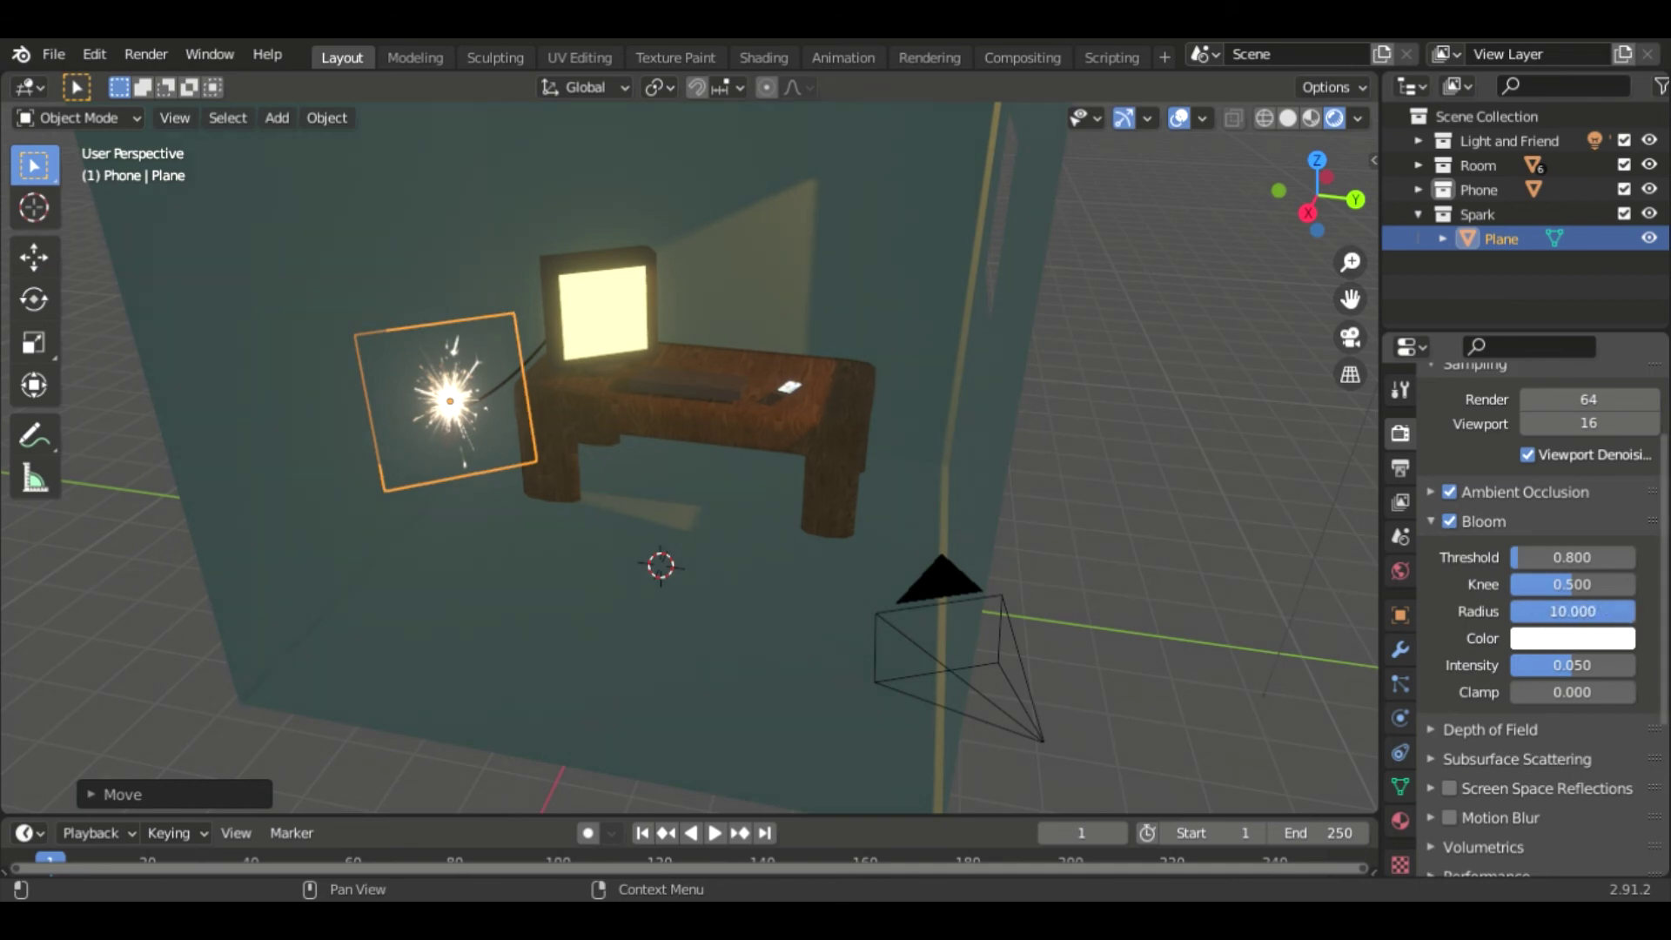
drag(1573, 610, 1502, 609)
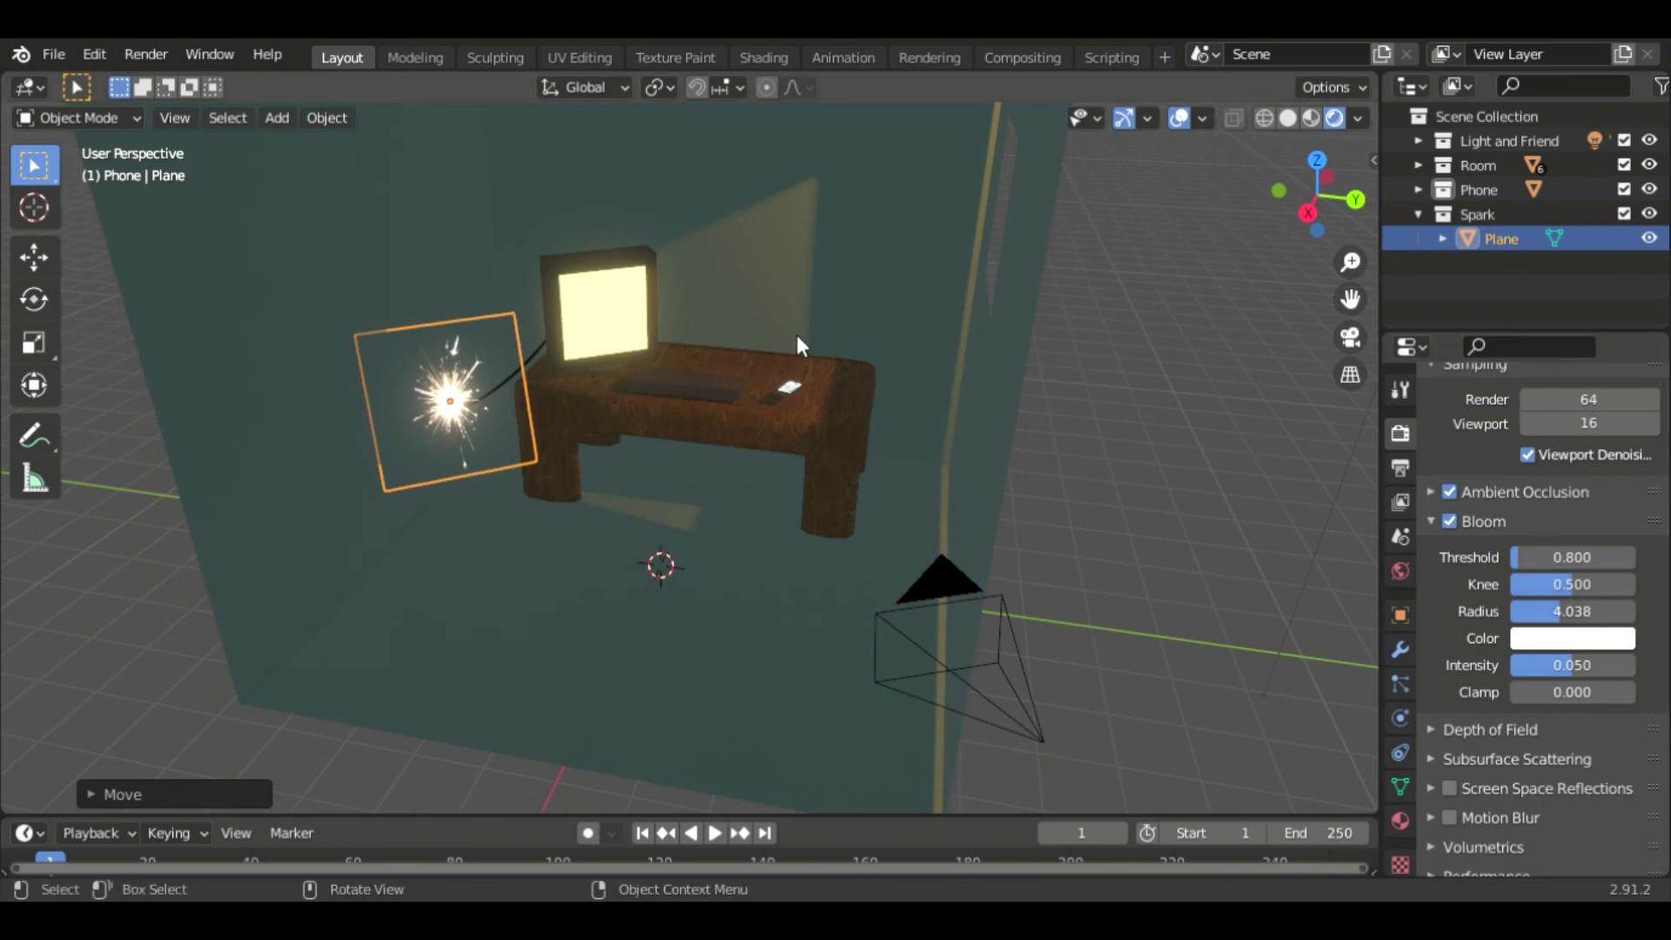
click(1573, 611)
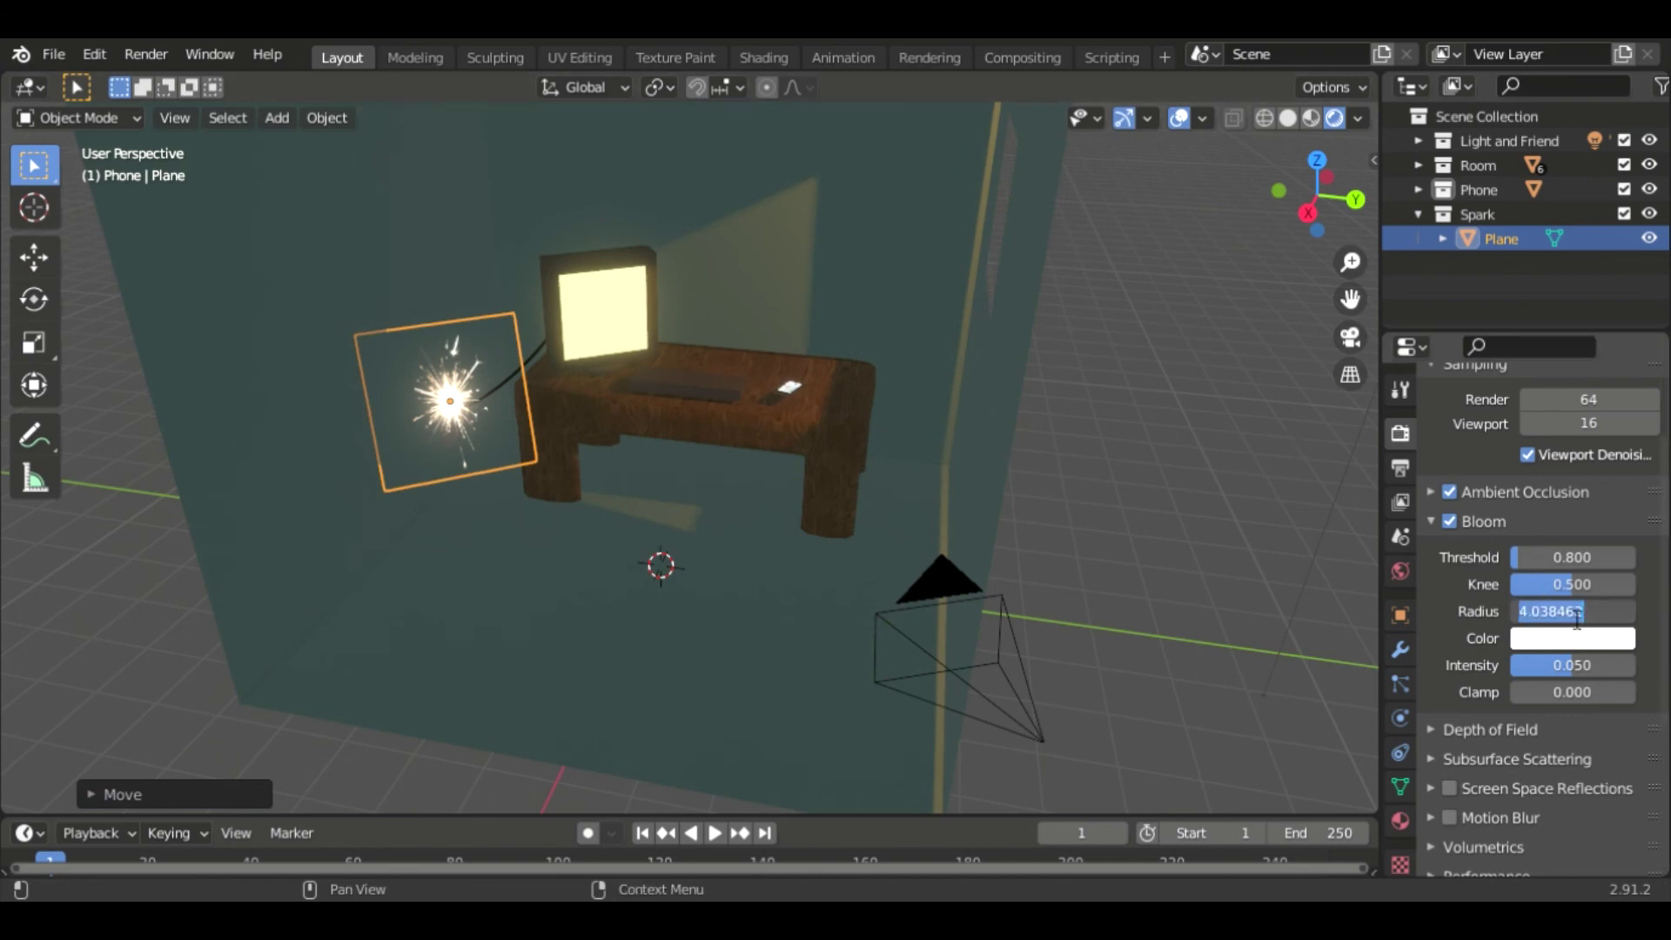
text(7)
key(Return)
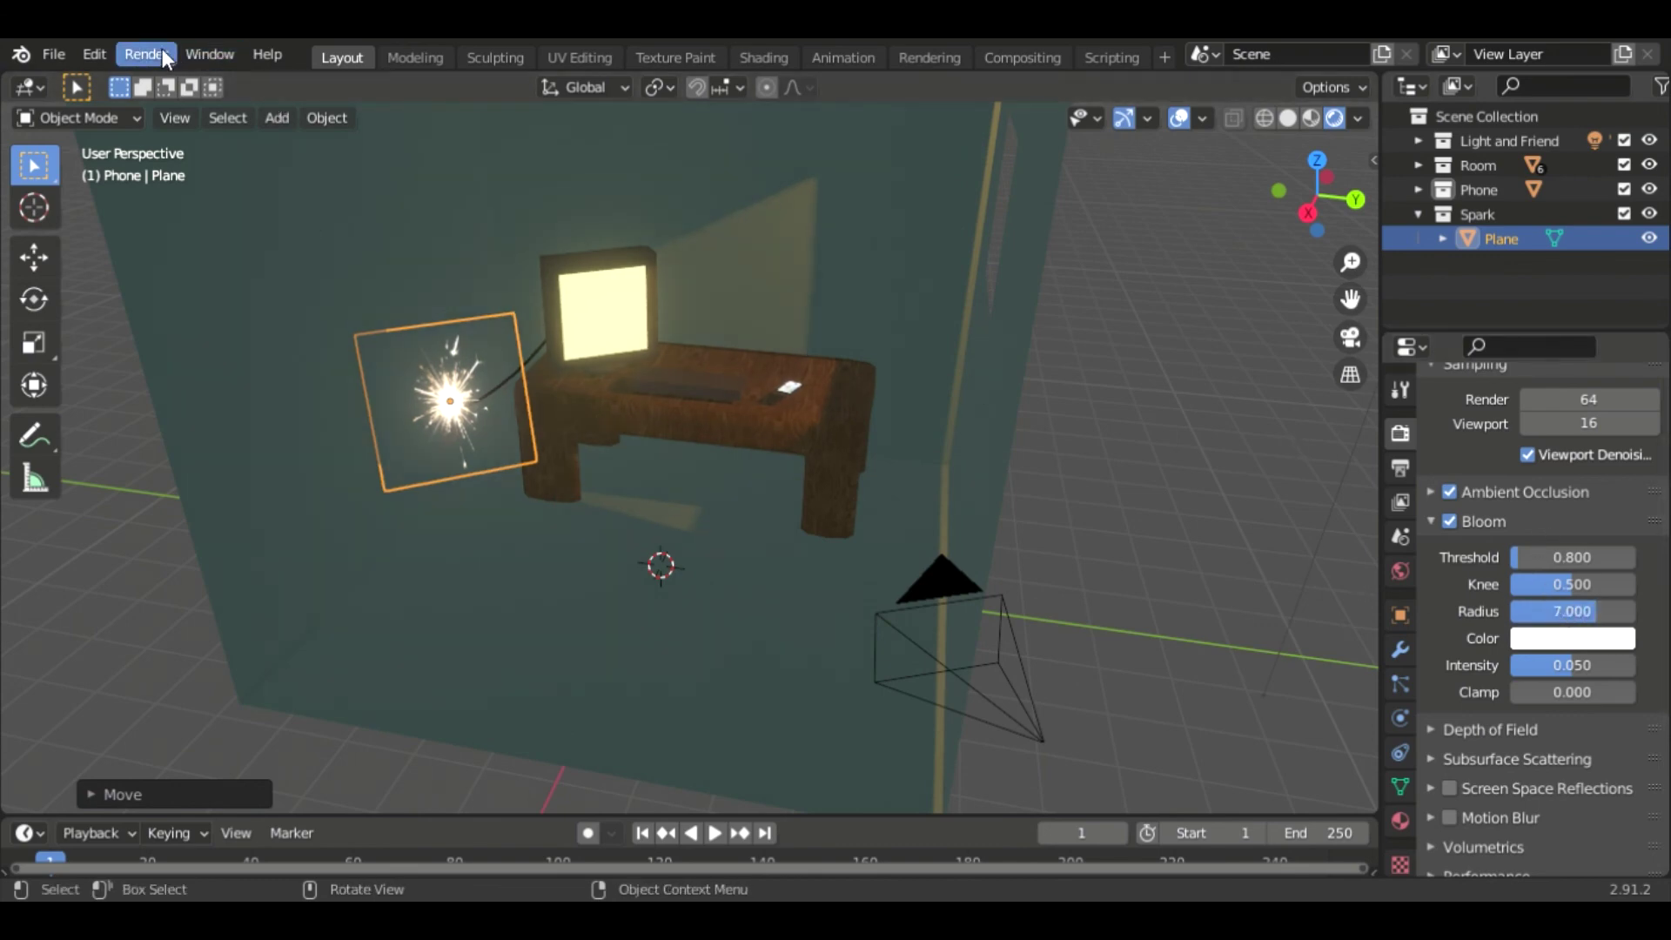
Render the current frame with Render Image.
click(162, 49)
click(173, 74)
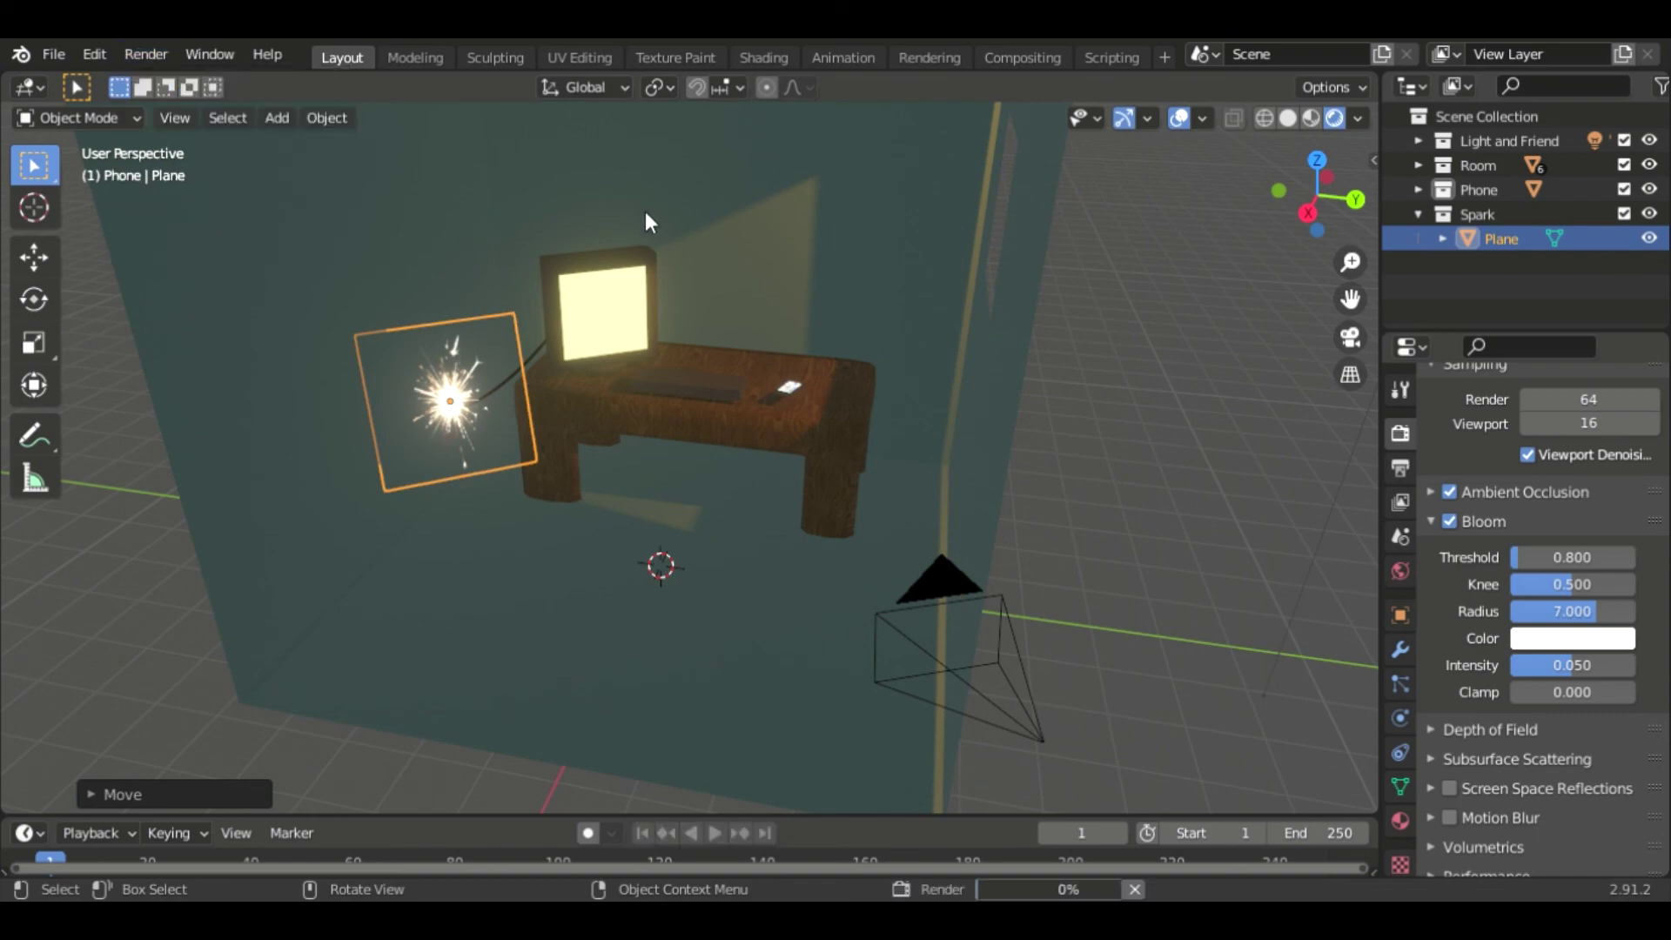